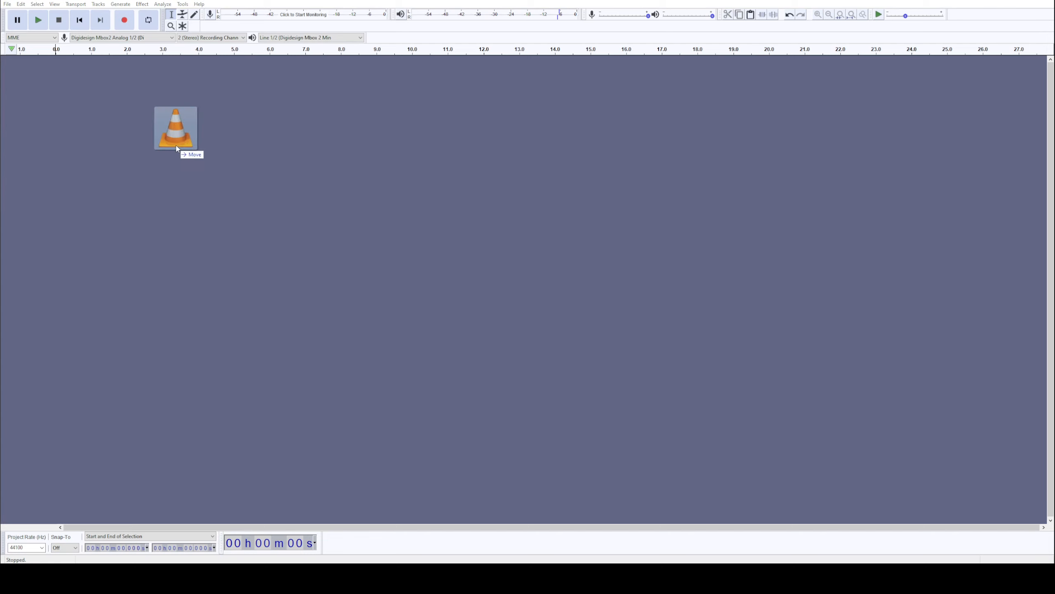
Import the youAndHeWereBuddies audio clip, enlarge its track vertically, and fit the clip with spare room after its end
{"action": "left_click_drag", "start_coordinate": [179, 137], "coordinate": [182, 145]}
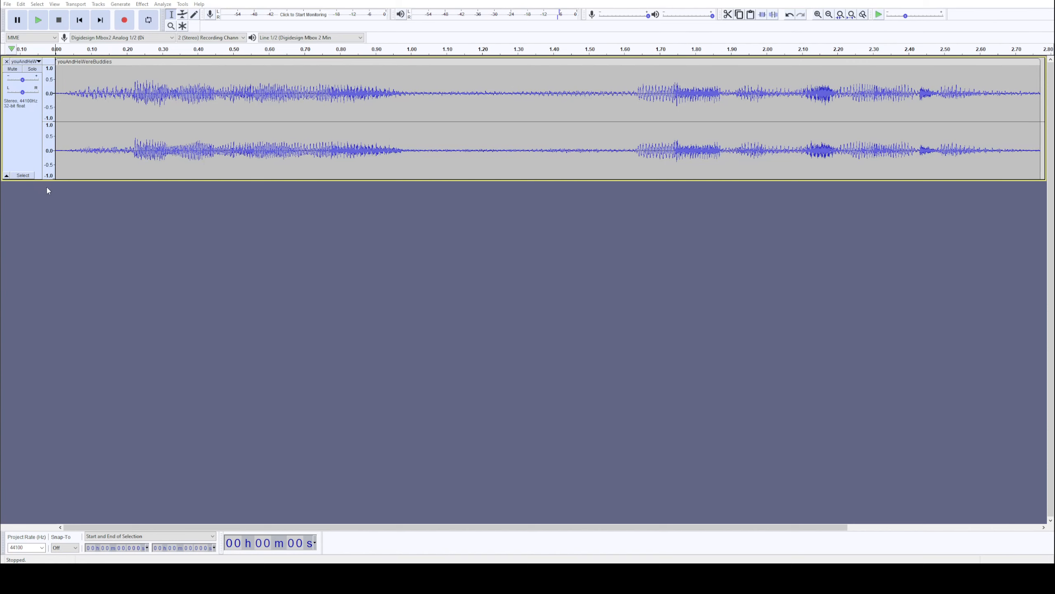
{"action": "left_click_drag", "start_coordinate": [49, 180], "coordinate": [49, 495]}
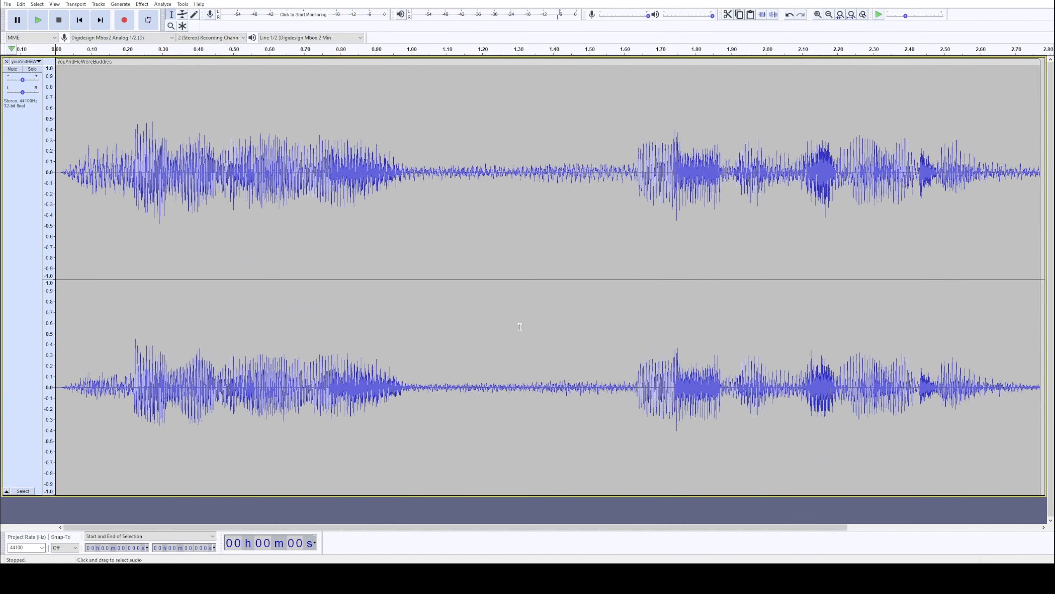
{"action": "key", "text": "ctrl+3"}
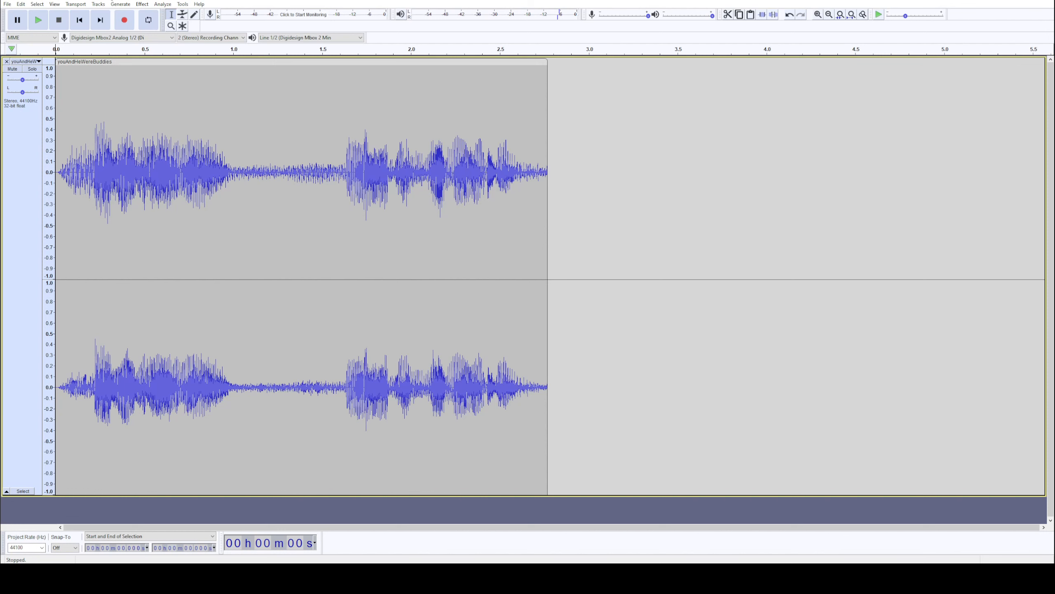
Play the whole clip, and listen to the quiet gap between the two phrases, from about 0.98 to 1.63 s
{"action": "key", "text": "space"}
{"action": "left_click_drag", "start_coordinate": [230, 168], "coordinate": [345, 187]}
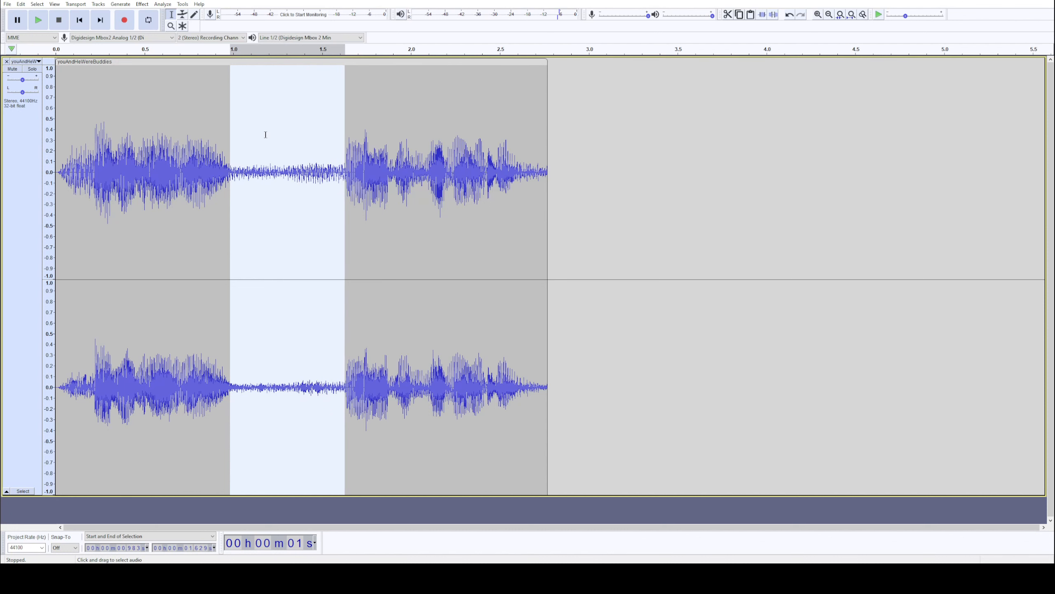
{"action": "key", "text": "space"}
{"action": "left_click", "coordinate": [429, 153]}
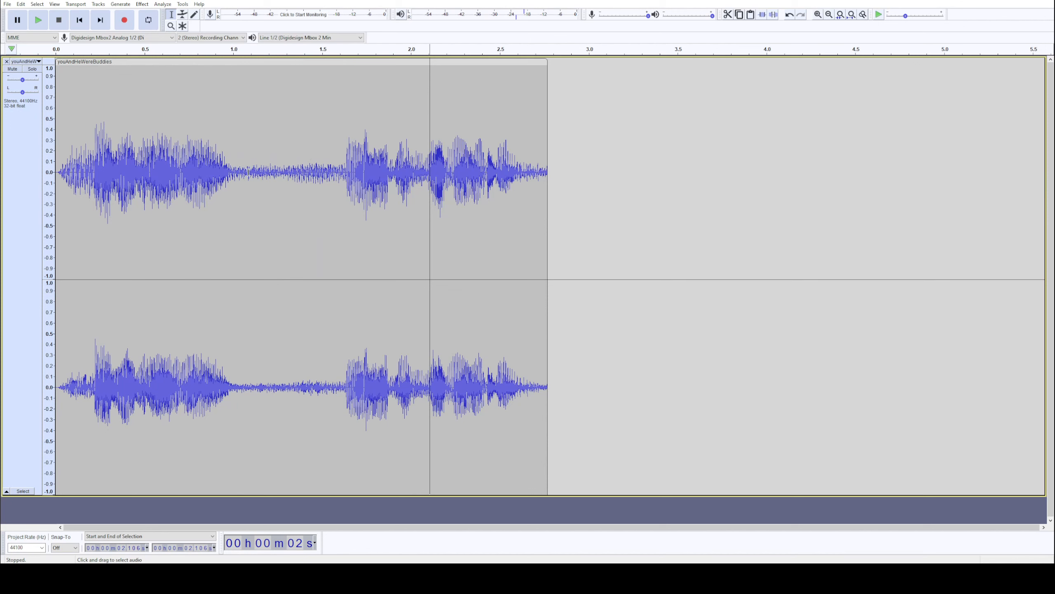
Try deleting the second phrase from about 1.62 s to the clip's end, and undo the deletion
{"action": "left_click_drag", "start_coordinate": [344, 170], "coordinate": [589, 197]}
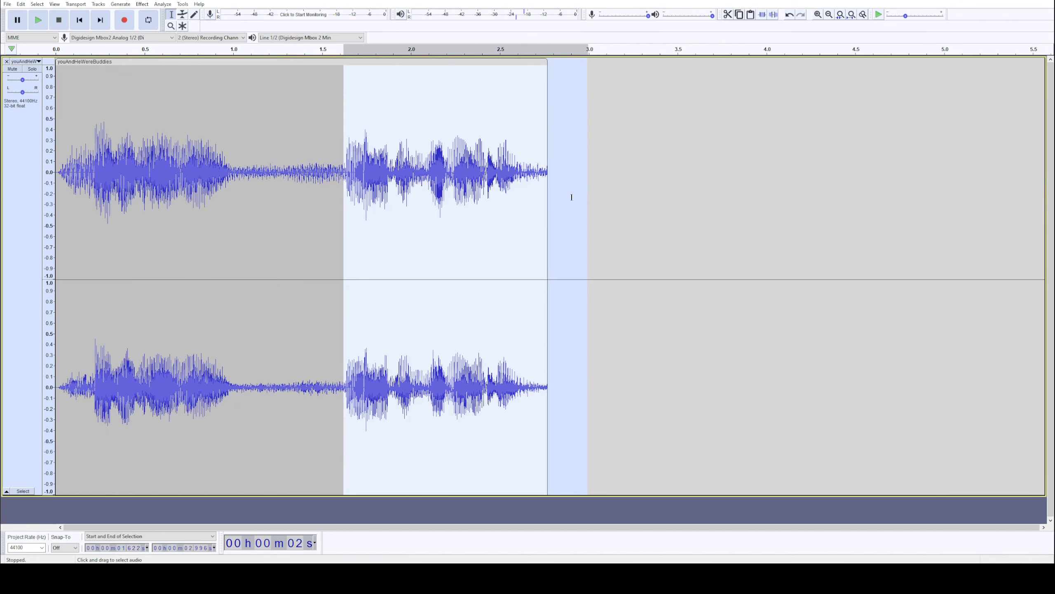
{"action": "key", "text": "Delete"}
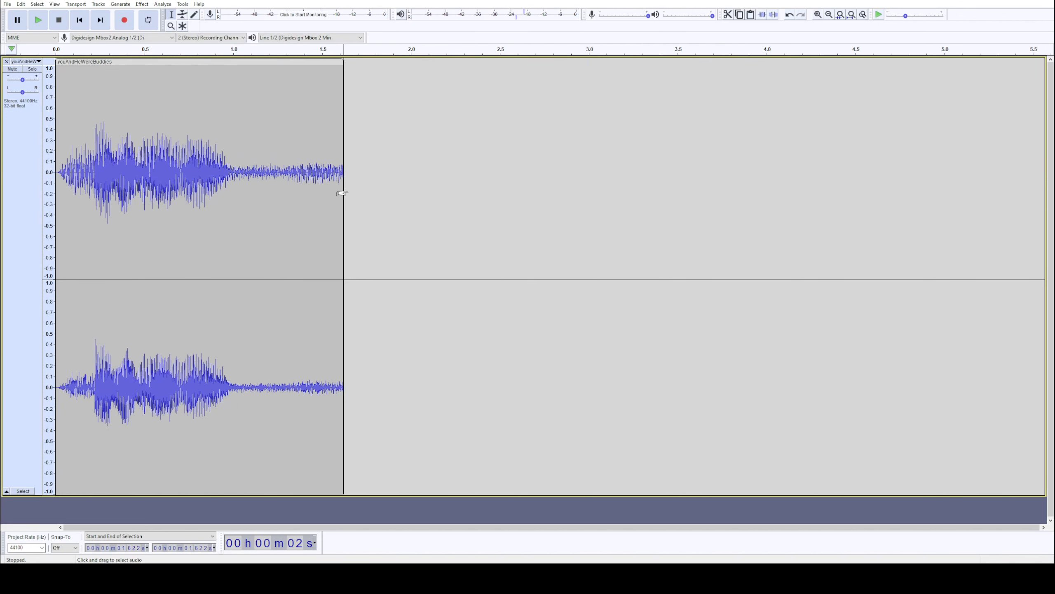
{"action": "key", "text": "ctrl+z"}
Replace the noisy gap between the two phrases, from about 0.99 to 1.63 s, with generated silence
{"action": "left_click_drag", "start_coordinate": [231, 164], "coordinate": [344, 179]}
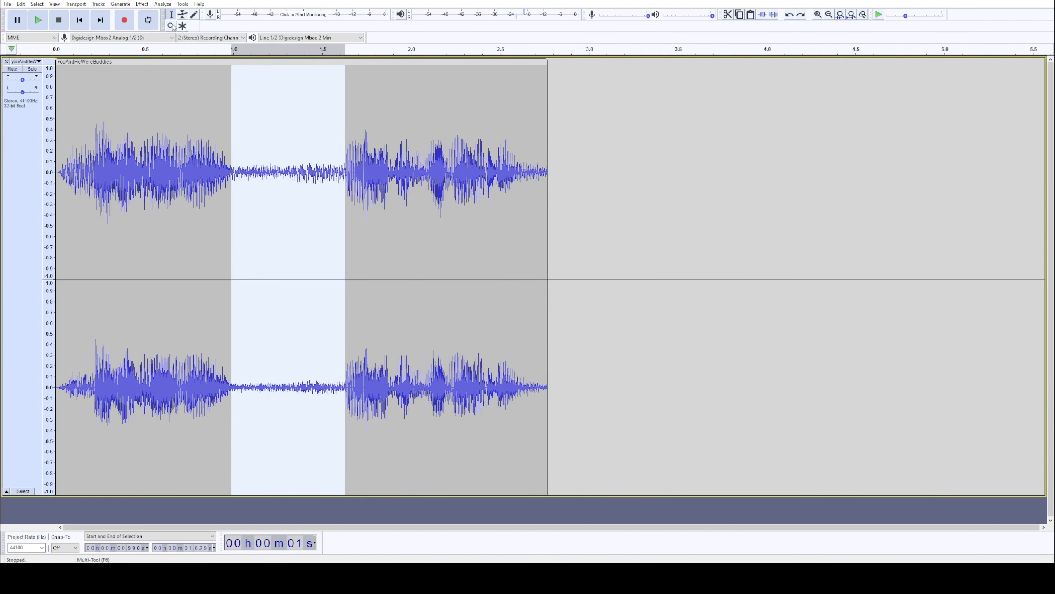
{"action": "left_click", "coordinate": [120, 4]}
{"action": "left_click", "coordinate": [142, 57]}
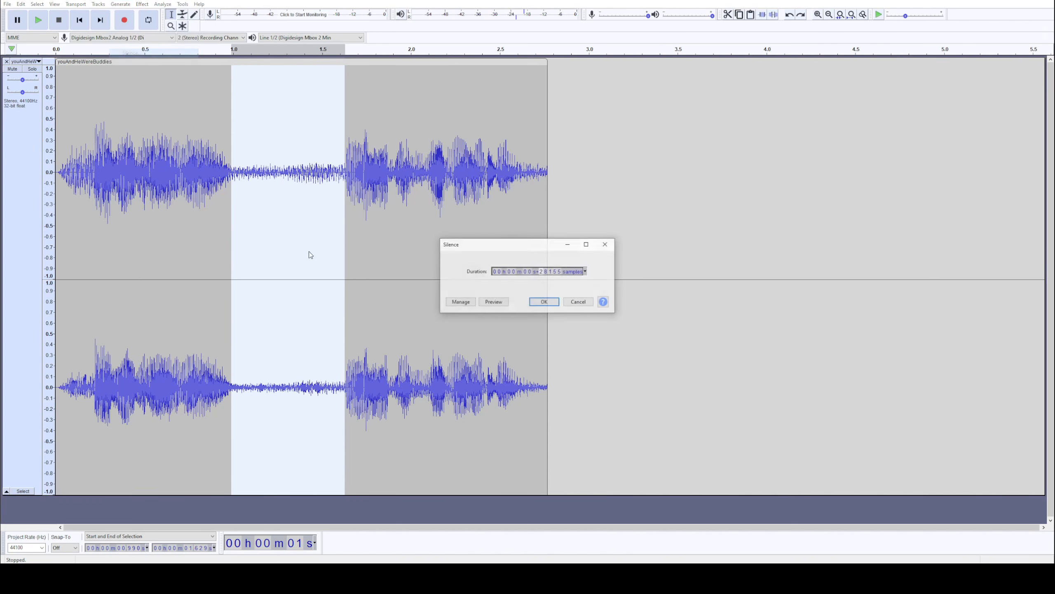
{"action": "left_click", "coordinate": [540, 306]}
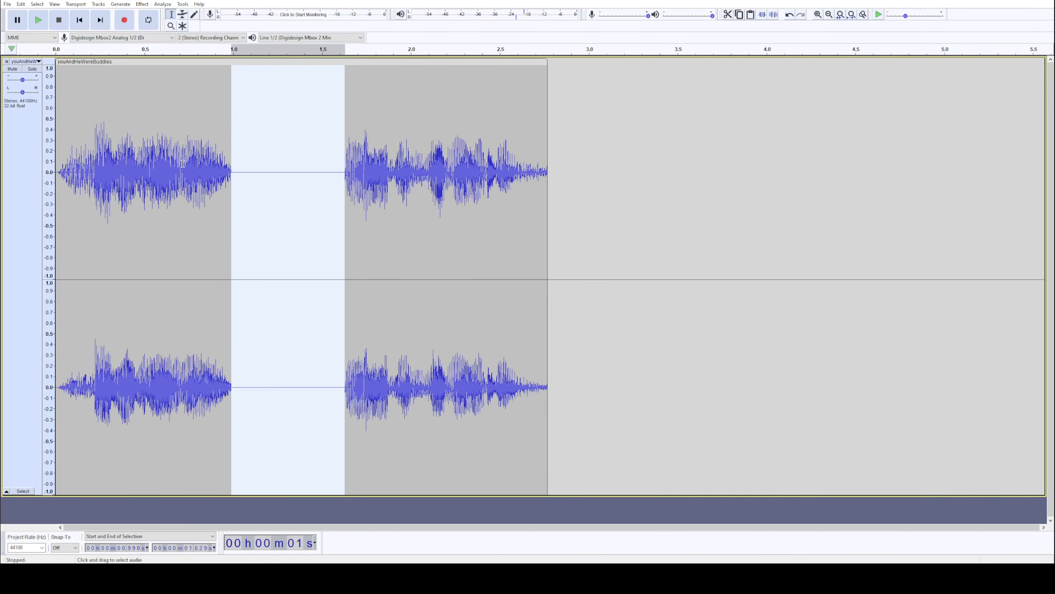
Play the edited clip from near its start, and undo the generated silence
{"action": "left_click", "coordinate": [65, 146]}
{"action": "key", "text": "space"}
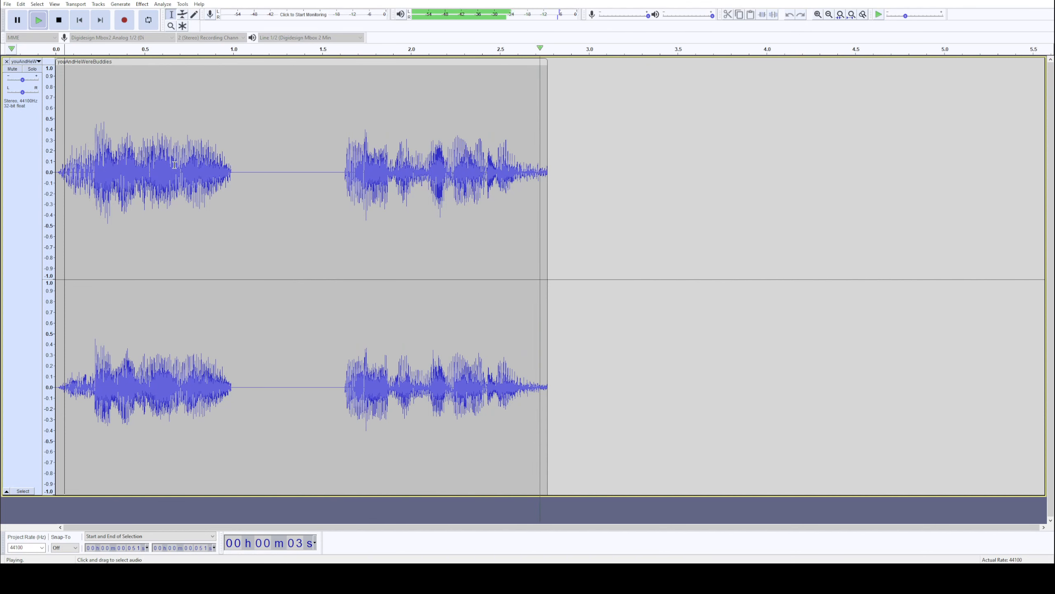
{"action": "key", "text": "ctrl+z"}
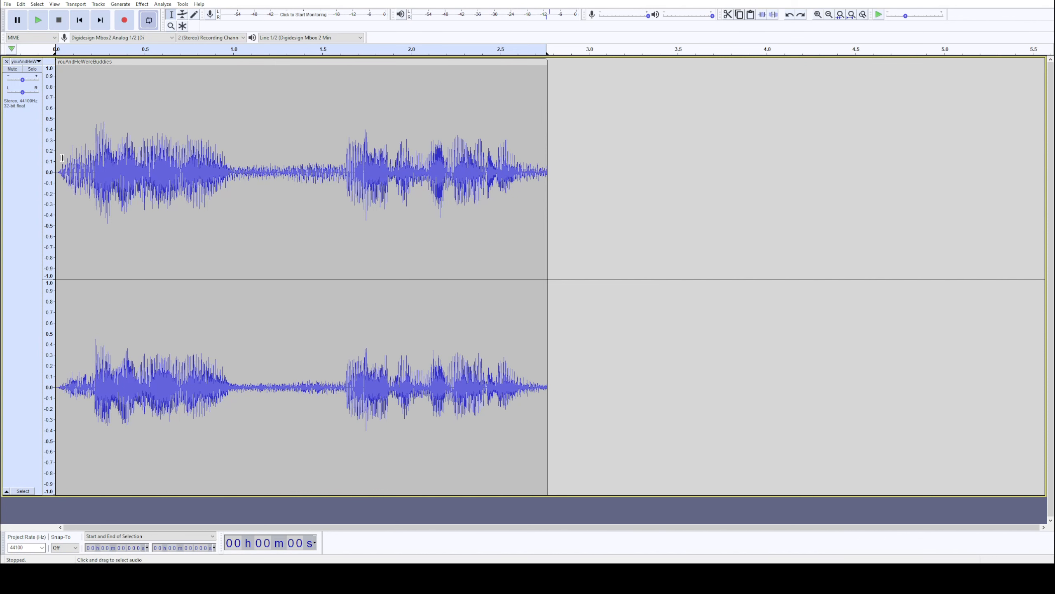
Select the opening sound up to about 0.23 s, and play the pause between the phrases, about 1.02 to 1.61 s
{"action": "left_click_drag", "start_coordinate": [62, 158], "coordinate": [95, 161]}
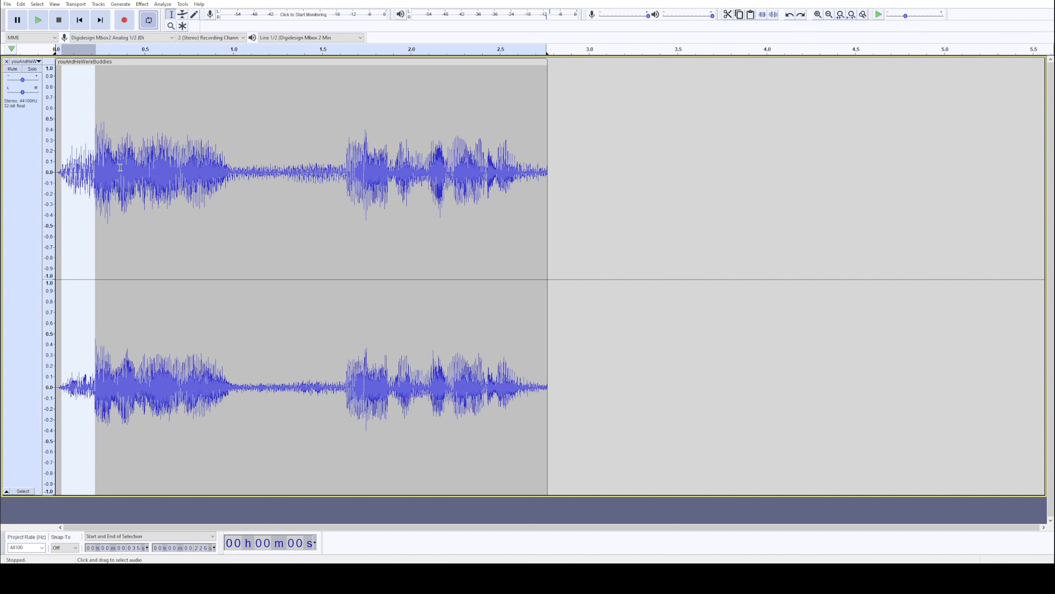
{"action": "left_click", "coordinate": [231, 164]}
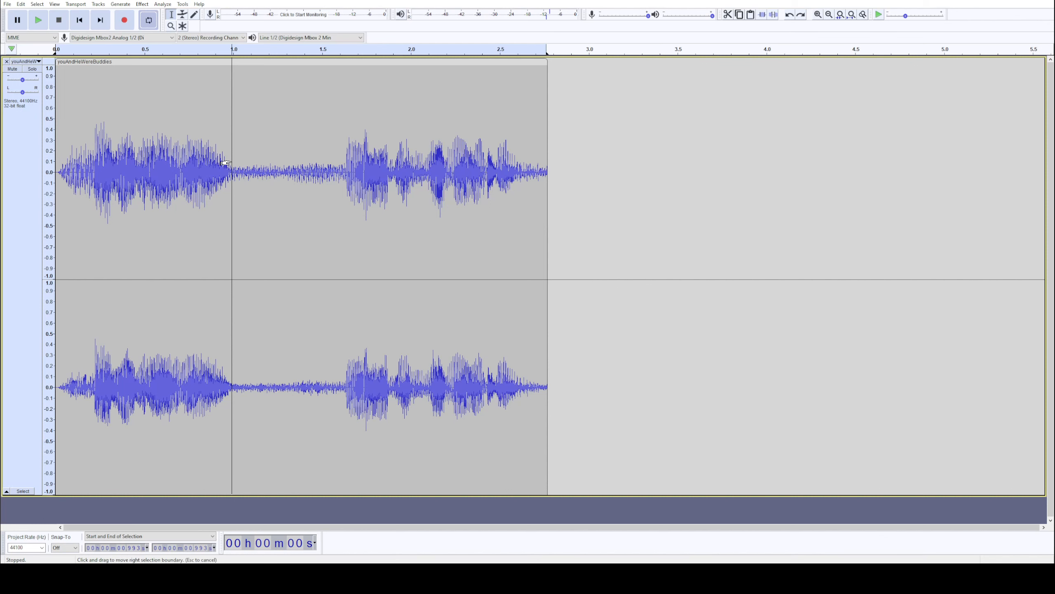
{"action": "left_click_drag", "start_coordinate": [237, 162], "coordinate": [344, 166]}
{"action": "key", "text": "space"}
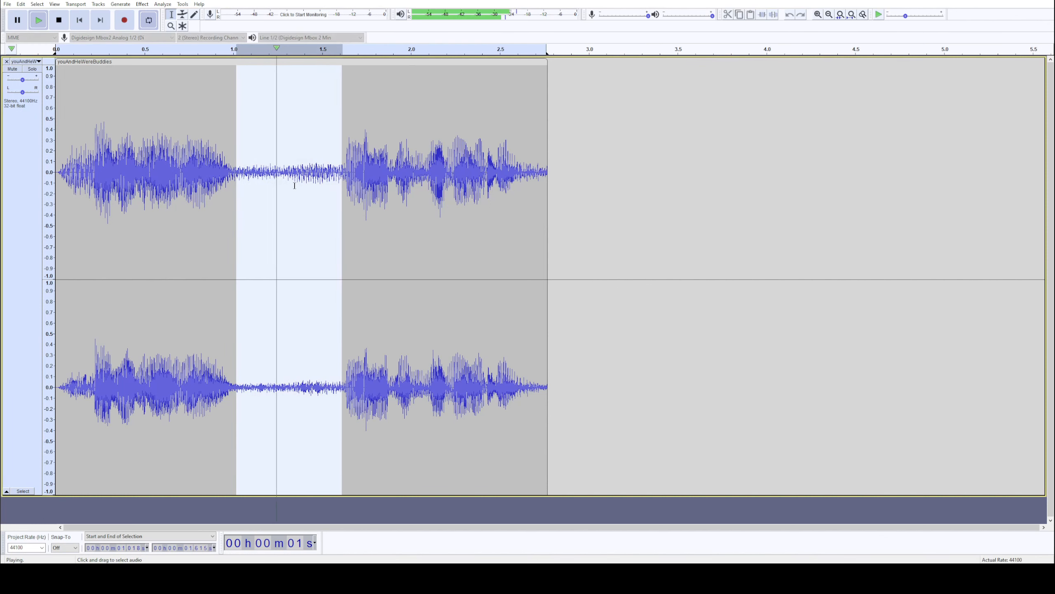
{"action": "left_click", "coordinate": [306, 169]}
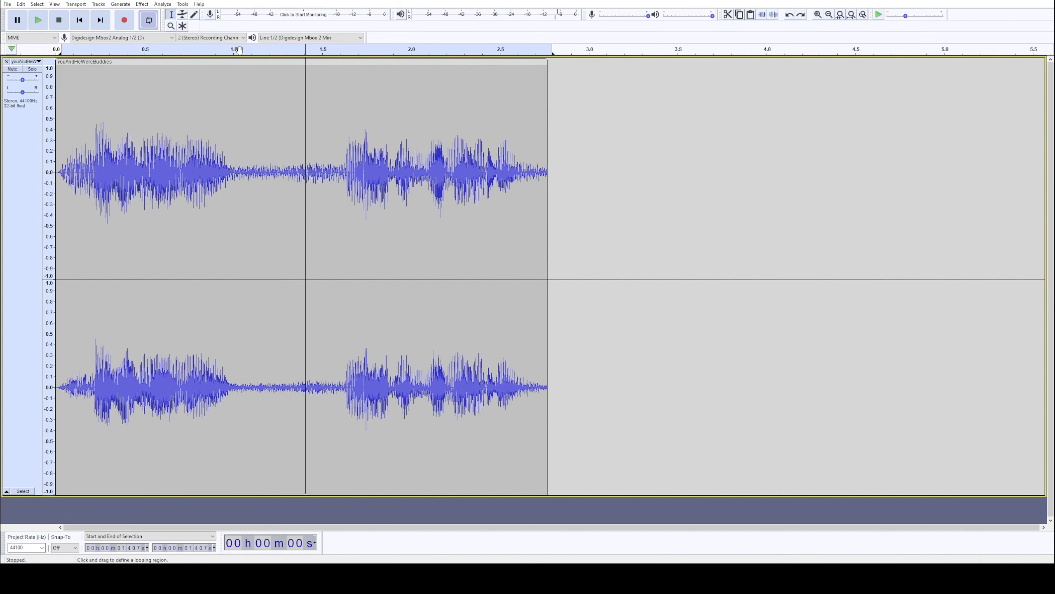
Select the whole clip, and play short portions of the first phrase's opening to identify its syllables
{"action": "key", "text": "ctrl+a"}
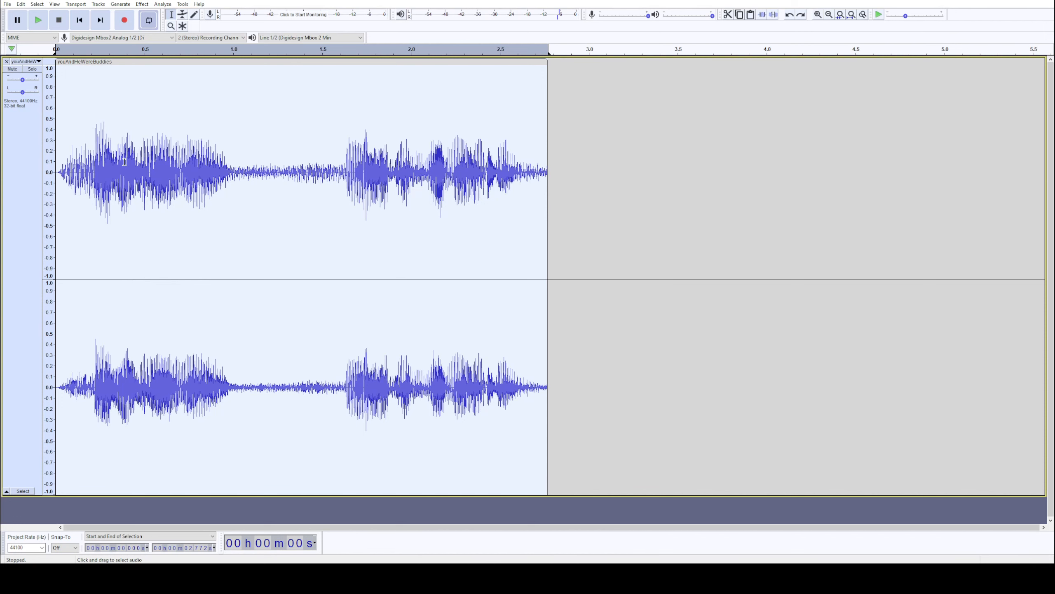
{"action": "left_click", "coordinate": [60, 165]}
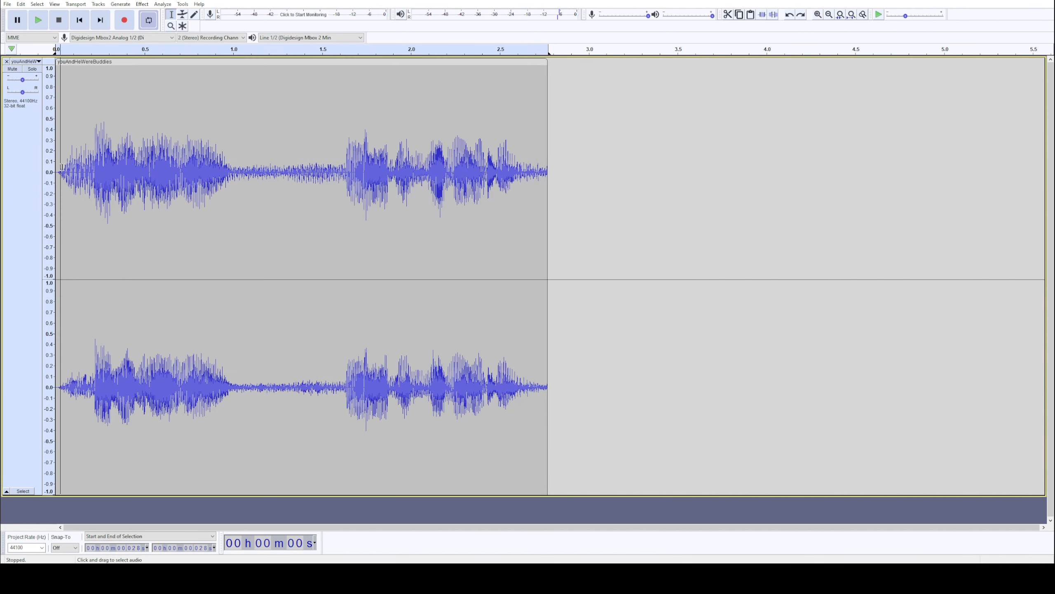
{"action": "left_click_drag", "start_coordinate": [63, 168], "coordinate": [112, 162]}
{"action": "key", "text": "space"}
{"action": "key", "text": "space"}
{"action": "left_click", "coordinate": [92, 161]}
{"action": "key", "text": "space"}
{"action": "key", "text": "space"}
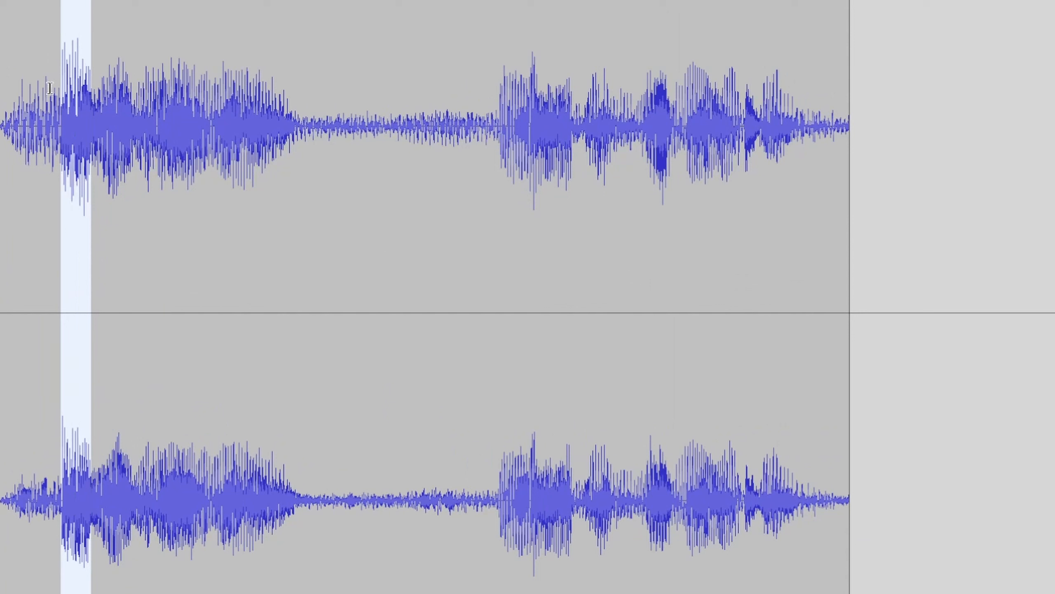
Examine the first phrase's opening and closing syllables and the following pause by selecting and playing those waveform portions
{"action": "left_click_drag", "start_coordinate": [50, 88], "coordinate": [92, 86]}
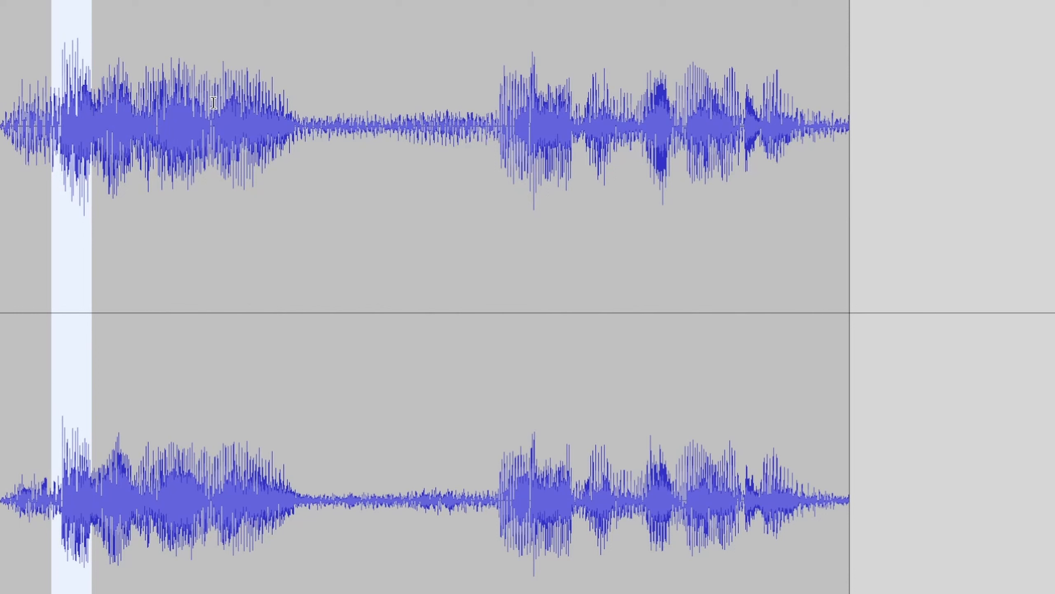
{"action": "left_click_drag", "start_coordinate": [213, 102], "coordinate": [297, 104]}
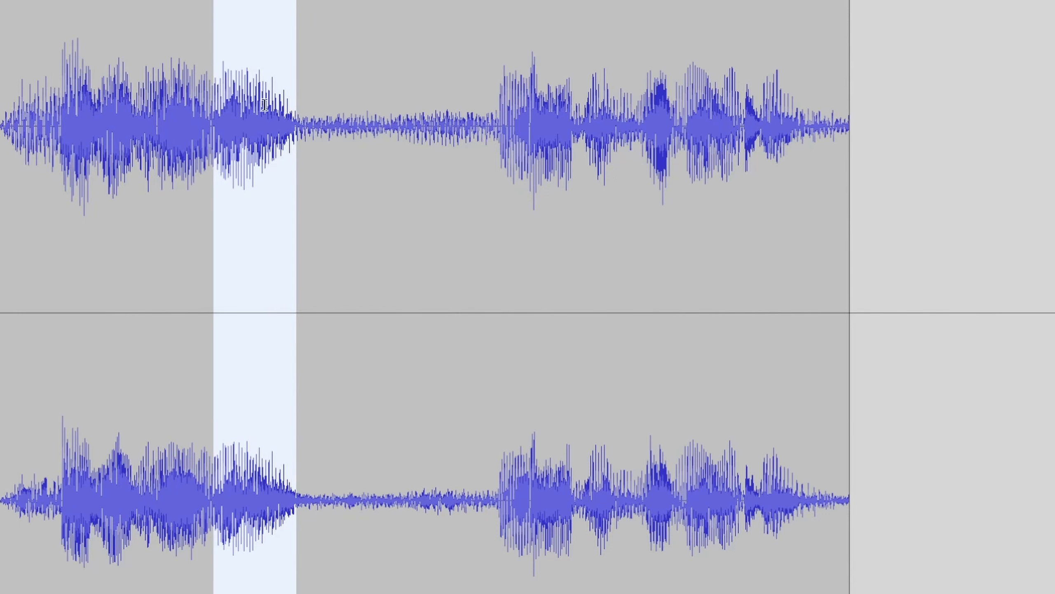
{"action": "key", "text": "space"}
{"action": "left_click_drag", "start_coordinate": [238, 95], "coordinate": [212, 131]}
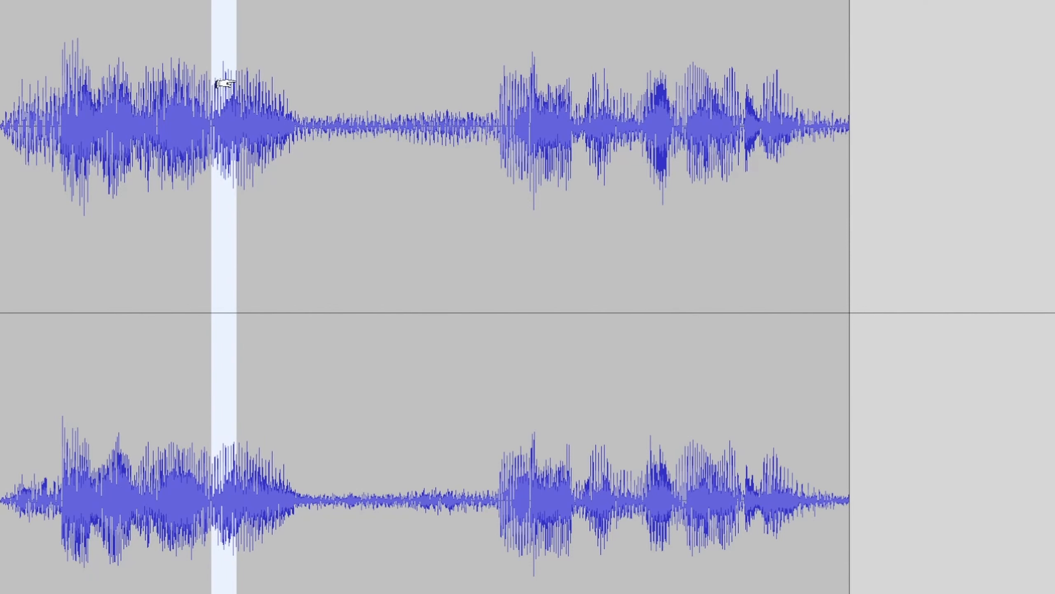
{"action": "left_click", "coordinate": [256, 102]}
{"action": "left_click_drag", "start_coordinate": [235, 103], "coordinate": [297, 112]}
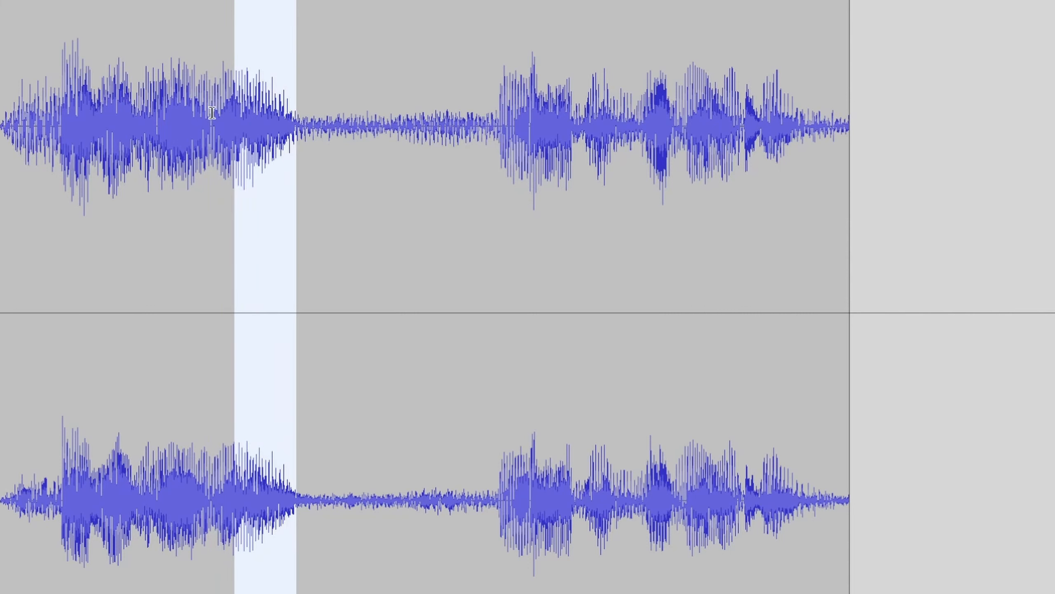
{"action": "left_click_drag", "start_coordinate": [212, 112], "coordinate": [296, 134]}
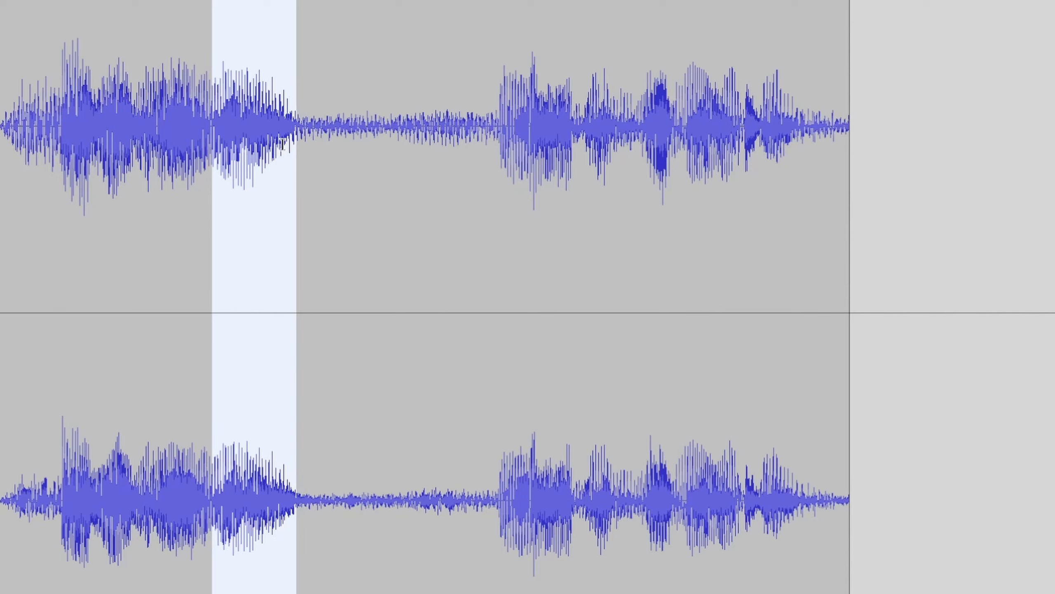
{"action": "left_click_drag", "start_coordinate": [297, 112], "coordinate": [485, 107]}
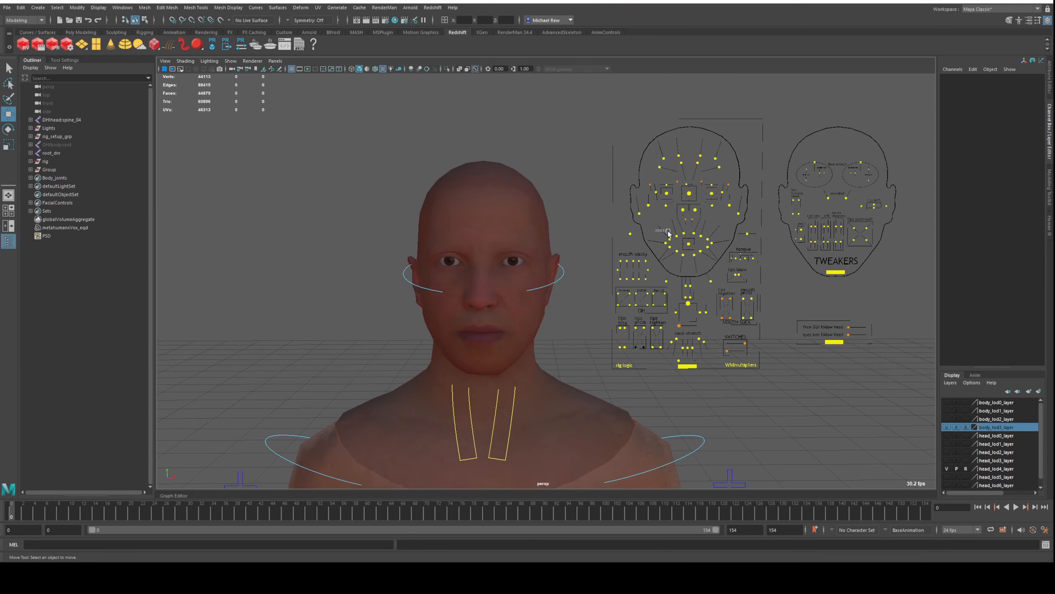
Switch to Maya, select the mouth controls on the facial board, and try rotating the head control before undoing the rotation
{"action": "left_click_drag", "start_coordinate": [655, 229], "coordinate": [724, 269]}
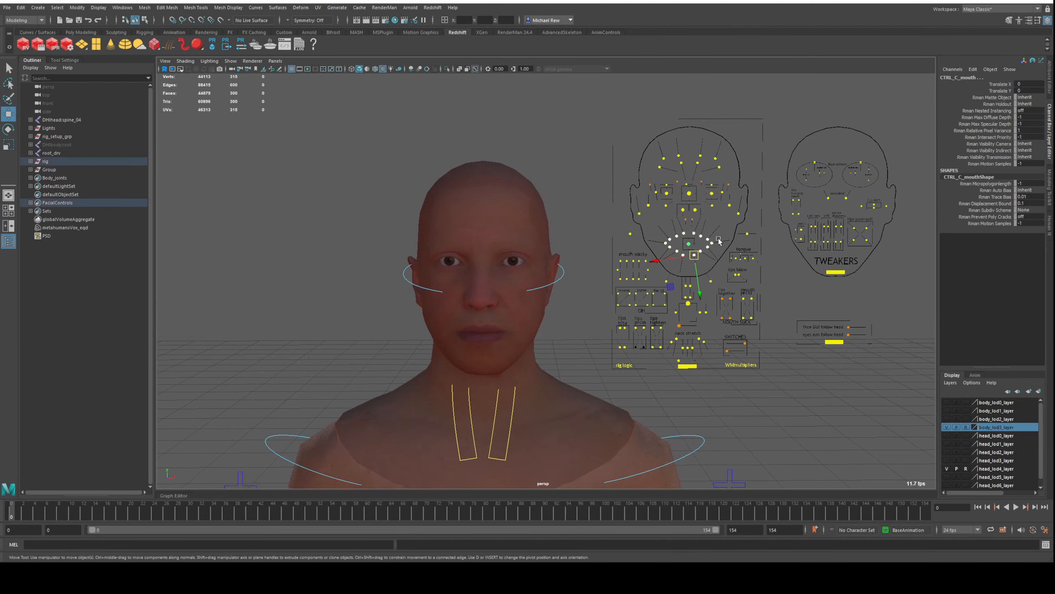
{"action": "left_click", "coordinate": [577, 171]}
{"action": "left_click", "coordinate": [558, 278]}
{"action": "key", "text": "e"}
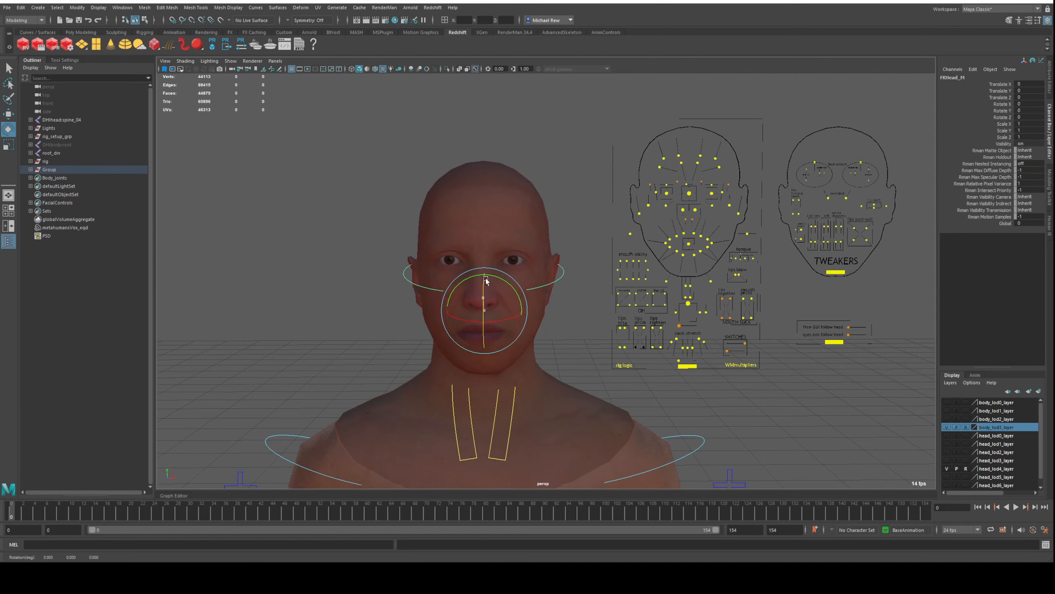
{"action": "left_click_drag", "start_coordinate": [485, 279], "coordinate": [486, 251]}
{"action": "key", "text": "ctrl+z"}
{"action": "scroll", "coordinate": [568, 345], "scroll_direction": "down", "scroll_amount": 1}
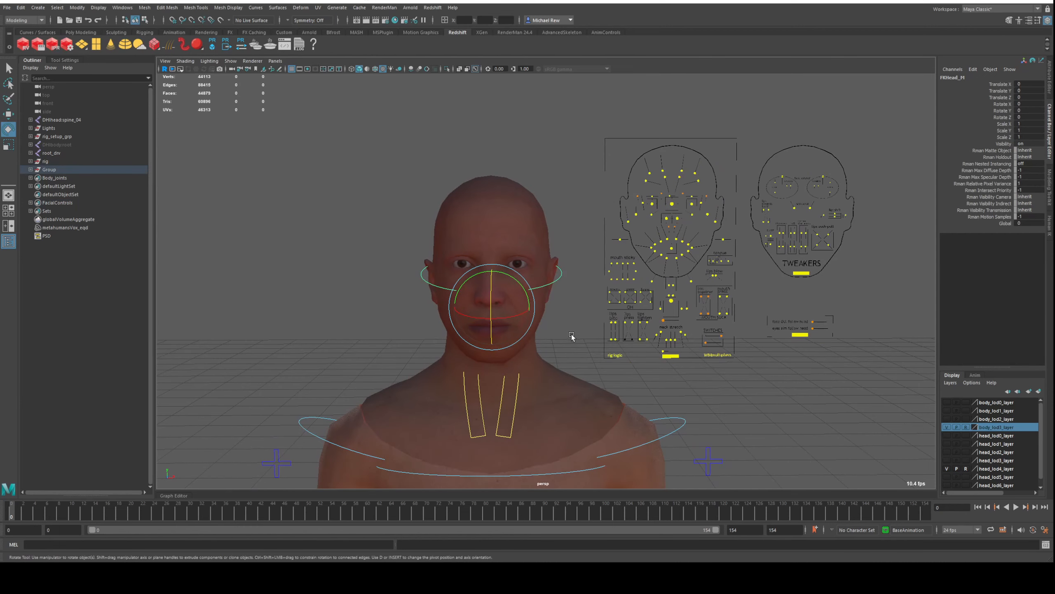
Select all the character's body controls and open the channel options for Translate X through Rotate Z
{"action": "left_click", "coordinate": [573, 335]}
{"action": "middle_click_drag", "start_coordinate": [657, 396], "coordinate": [662, 310], "text": "alt"}
{"action": "scroll", "coordinate": [666, 308], "scroll_direction": "down", "scroll_amount": 2}
{"action": "left_click_drag", "start_coordinate": [346, 256], "coordinate": [887, 488], "text": "alt"}
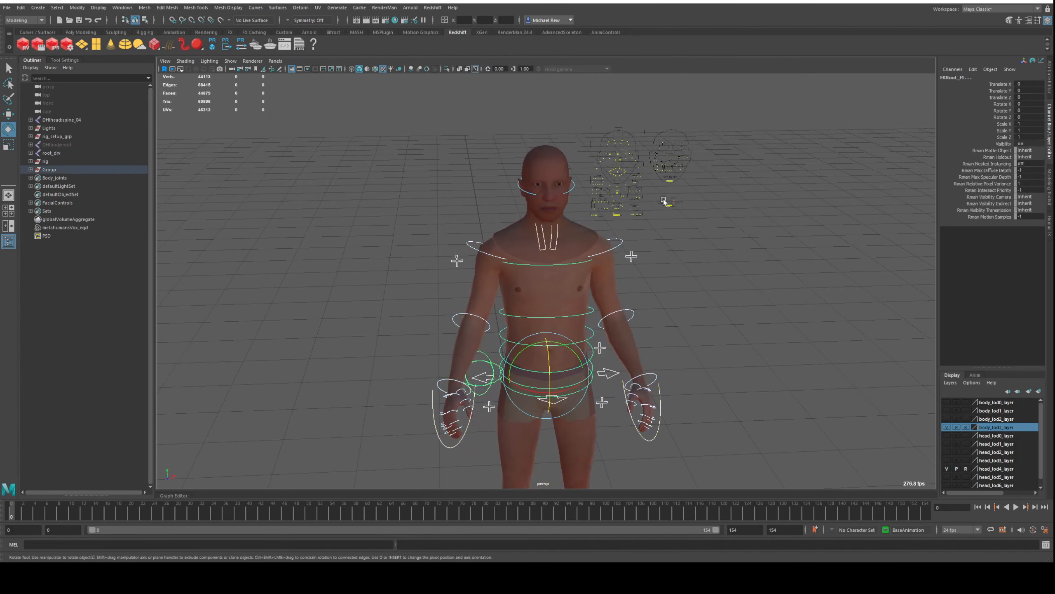
{"action": "left_click_drag", "start_coordinate": [999, 85], "coordinate": [999, 117]}
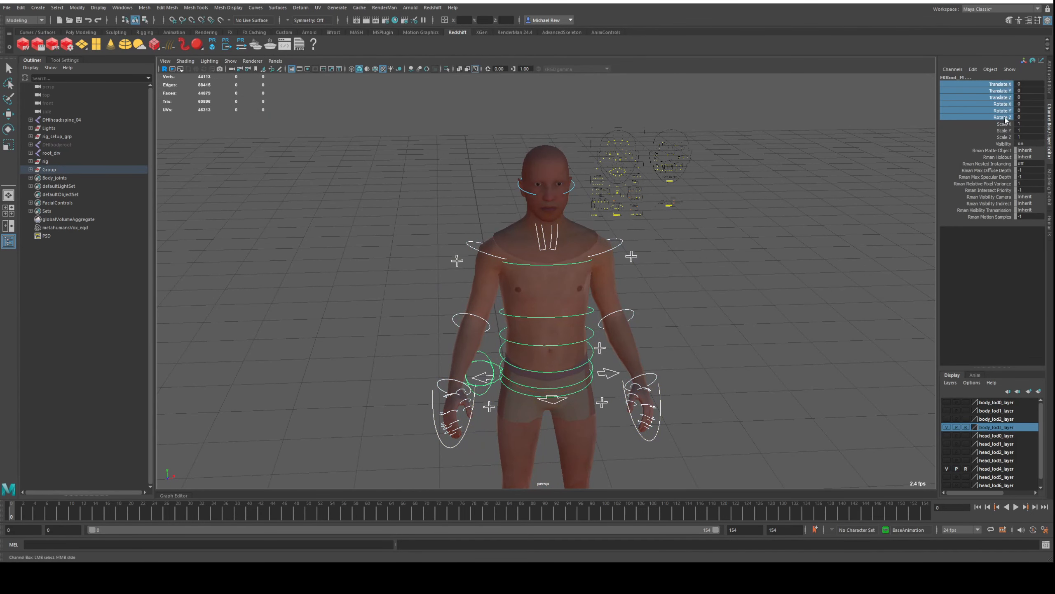
{"action": "right_click", "coordinate": [999, 118]}
{"action": "left_click", "coordinate": [766, 229]}
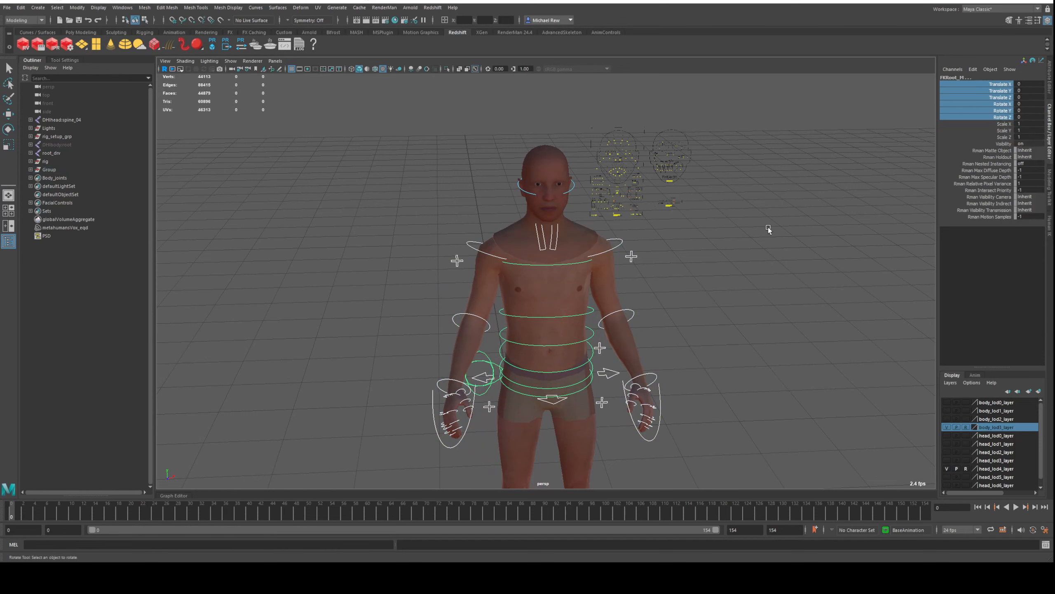
Select the character's FK head control with the Rotate tool active, and clear the selection
{"action": "key", "text": "e"}
{"action": "scroll", "coordinate": [477, 262], "scroll_direction": "up", "scroll_amount": 3}
{"action": "scroll", "coordinate": [477, 262], "scroll_direction": "up", "scroll_amount": 3}
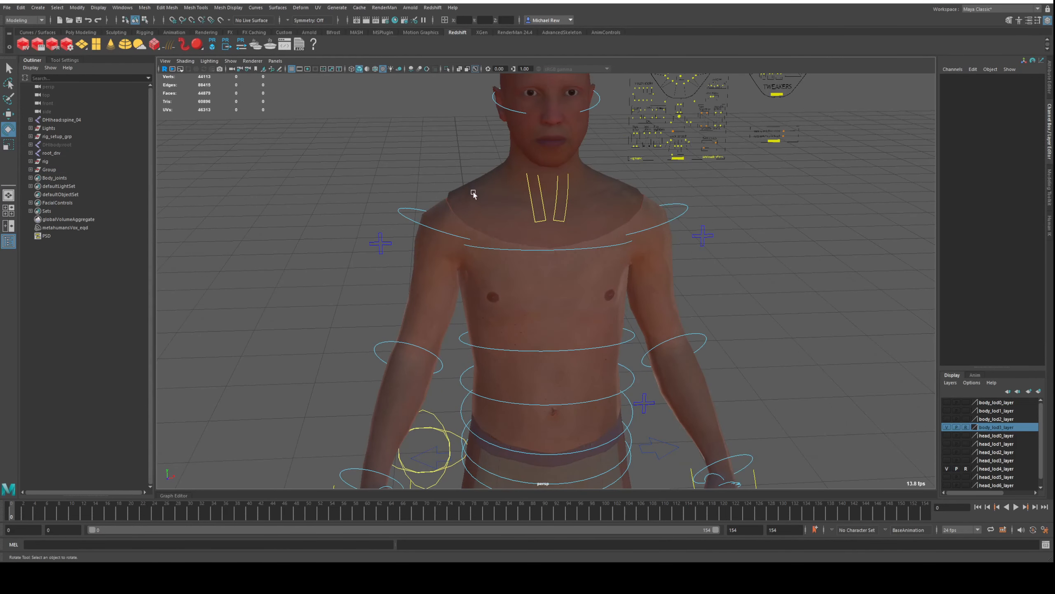
{"action": "left_click_drag", "start_coordinate": [454, 180], "coordinate": [428, 153], "text": "alt"}
{"action": "middle_click_drag", "start_coordinate": [427, 152], "coordinate": [454, 221], "text": "alt"}
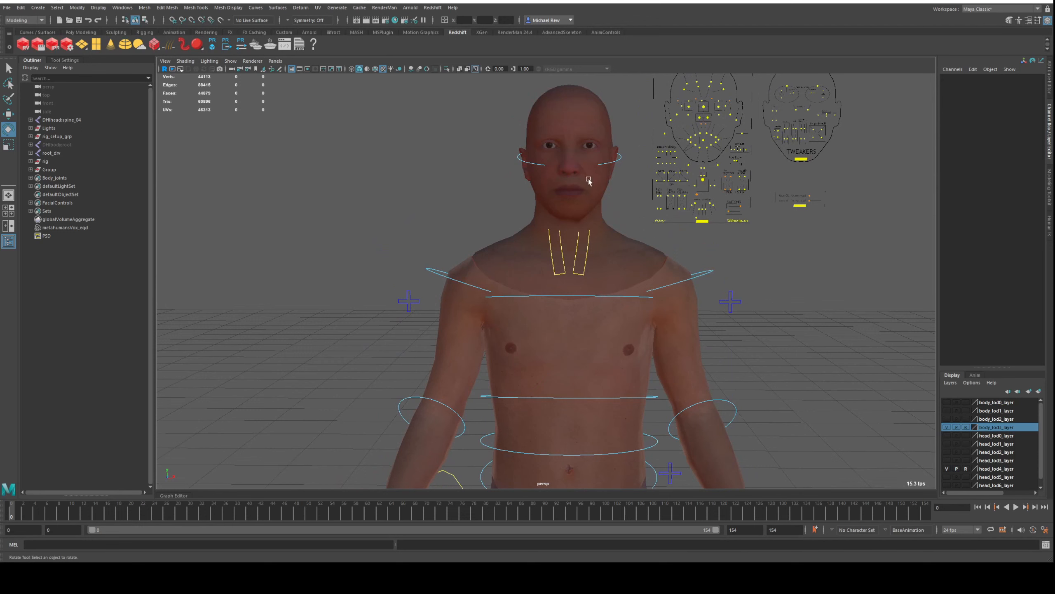
{"action": "left_click", "coordinate": [526, 166]}
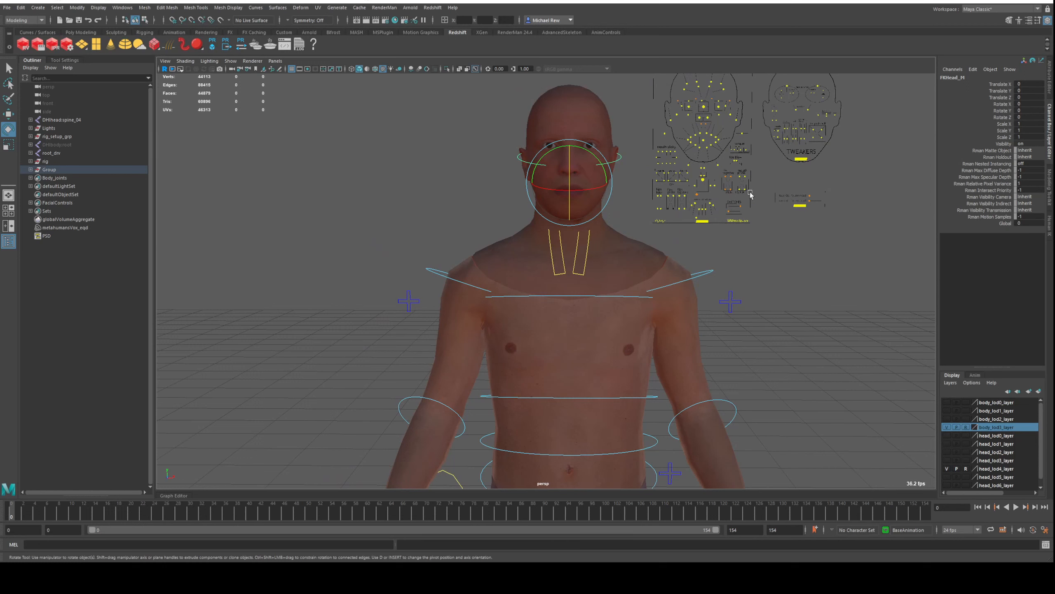
{"action": "left_click", "coordinate": [843, 278]}
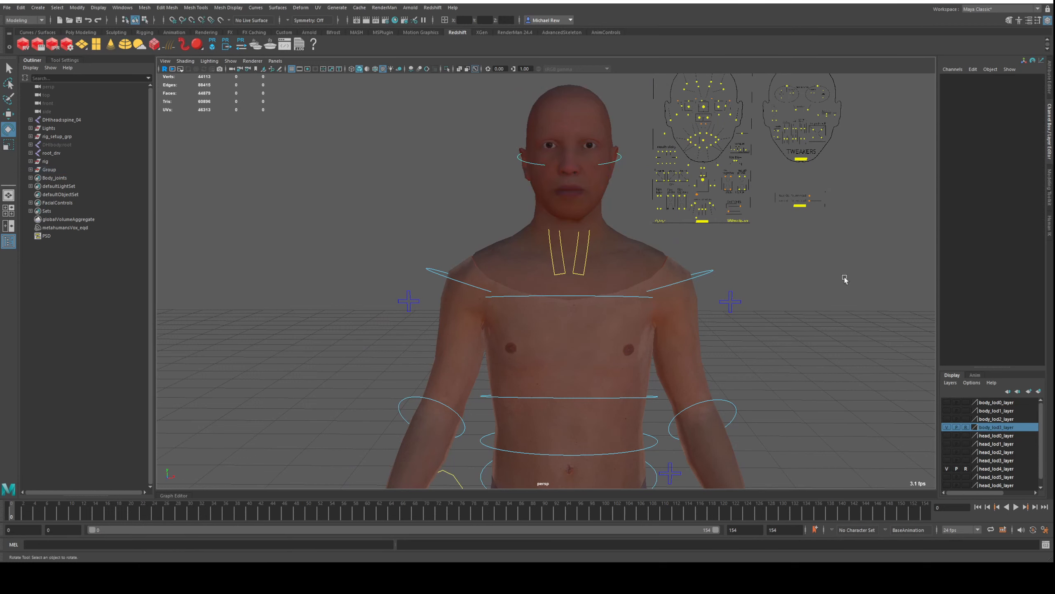
Create a new camera in the scene
{"action": "left_click_drag", "start_coordinate": [616, 209], "coordinate": [608, 221], "text": "alt"}
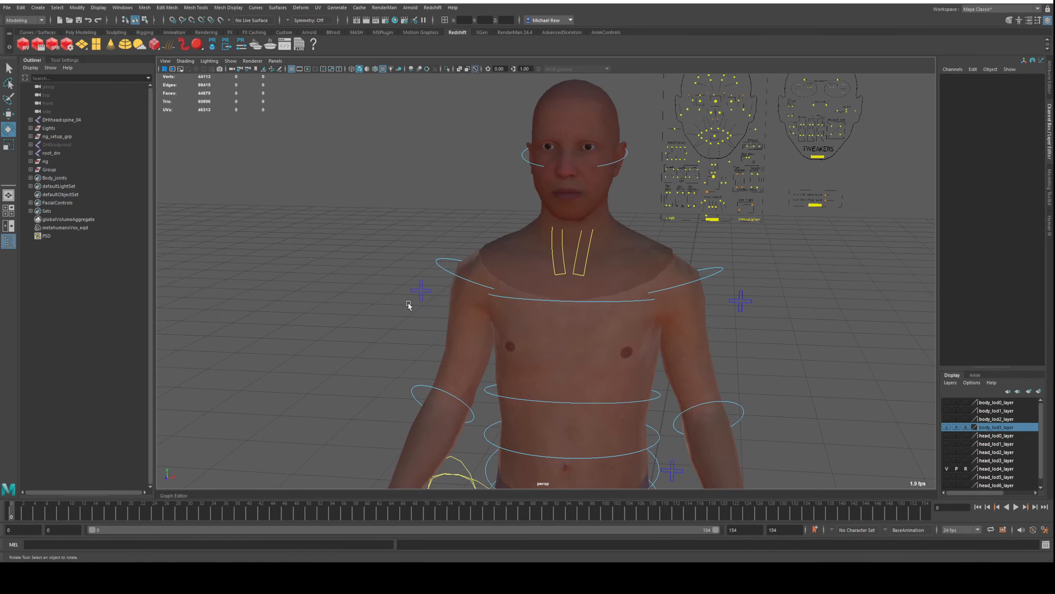
{"action": "left_click_drag", "start_coordinate": [413, 205], "coordinate": [492, 149], "text": "alt"}
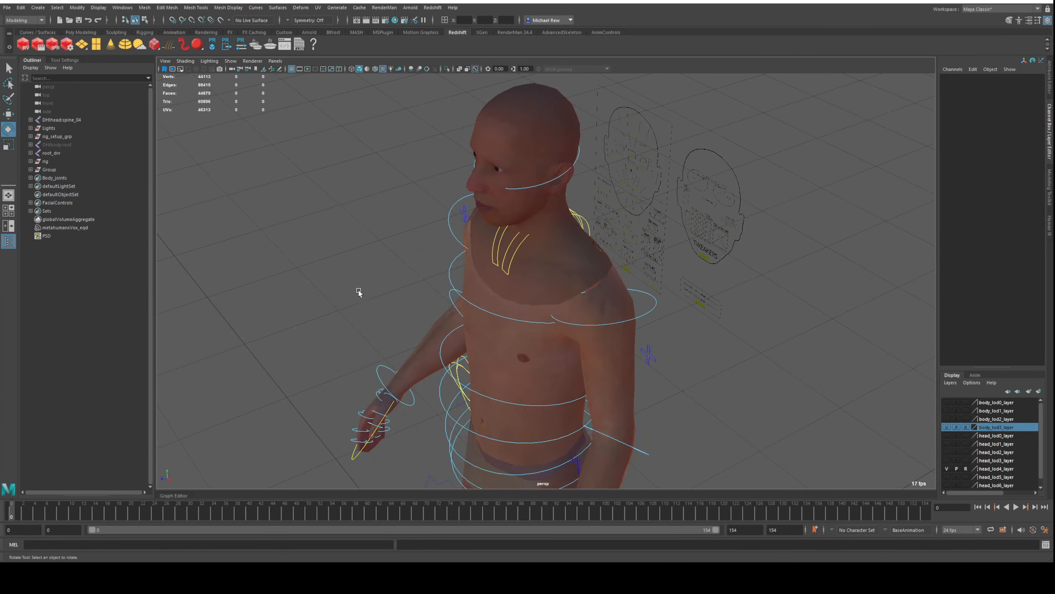
{"action": "left_click_drag", "start_coordinate": [358, 290], "coordinate": [474, 233], "text": "alt"}
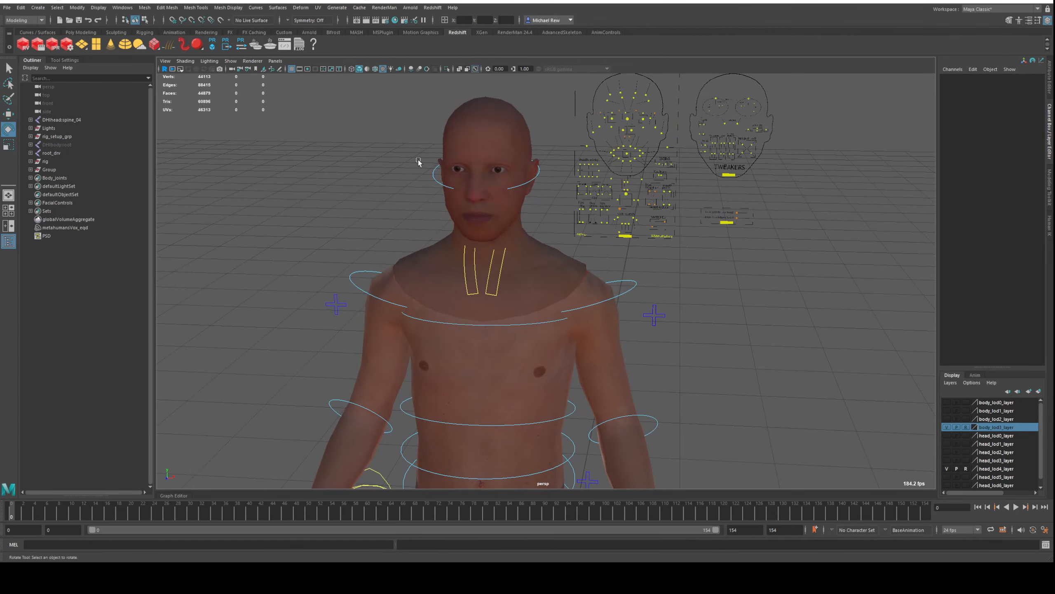
{"action": "mouse_move", "coordinate": [419, 161]}
{"action": "left_mouse_down", "text": "alt"}
{"action": "mouse_move", "coordinate": [431, 158]}
{"action": "mouse_move", "coordinate": [413, 157]}
{"action": "left_mouse_up", "text": "alt"}
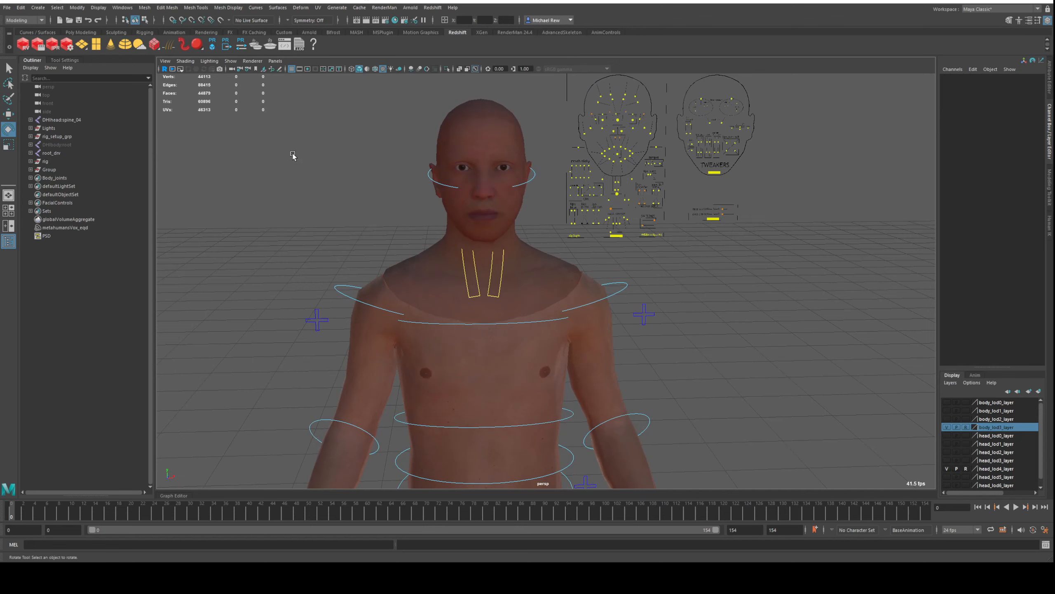
{"action": "left_click", "coordinate": [38, 7]}
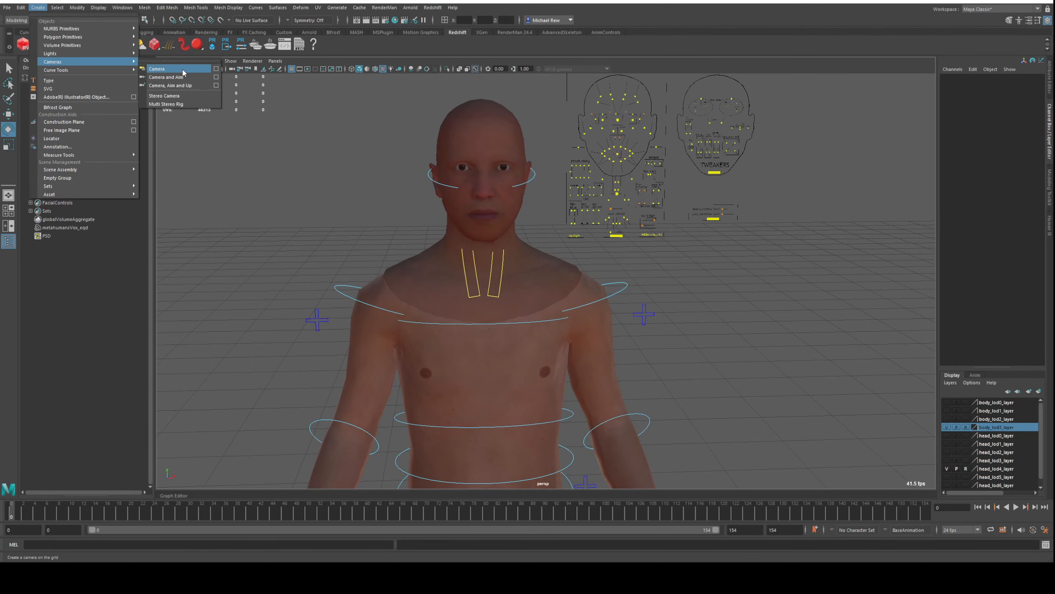
{"action": "left_click", "coordinate": [157, 69]}
Split the workspace into two side-by-side views, with persp in one and the camera1 view in the other
{"action": "left_click_drag", "start_coordinate": [325, 181], "coordinate": [389, 236], "text": "alt"}
{"action": "middle_click_drag", "start_coordinate": [389, 236], "coordinate": [311, 66], "text": "alt"}
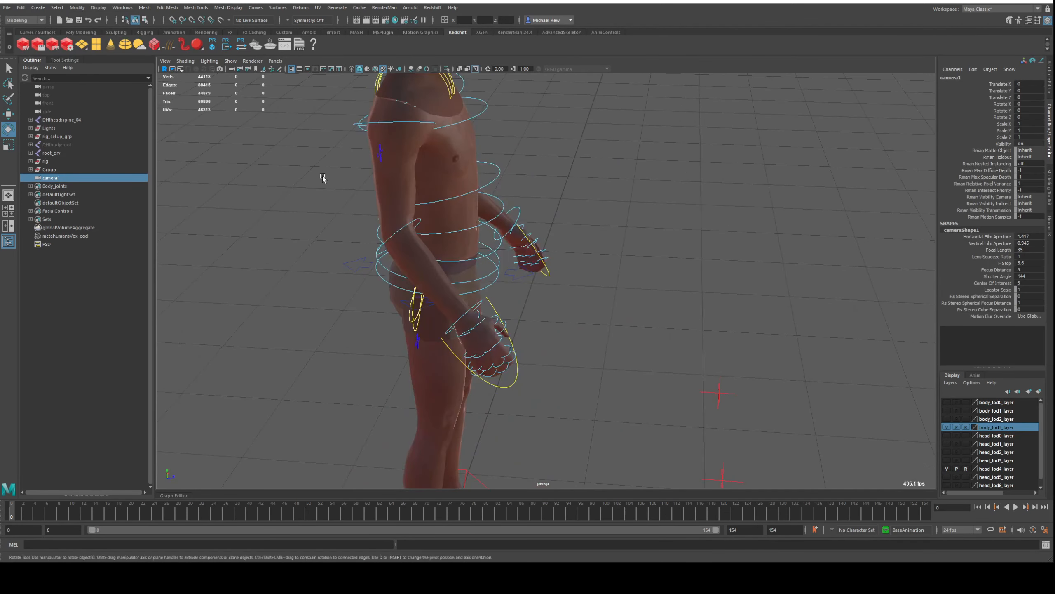
{"action": "middle_click_drag", "start_coordinate": [323, 177], "coordinate": [190, 79], "text": "alt"}
{"action": "scroll", "coordinate": [400, 263], "scroll_direction": "down", "scroll_amount": 5}
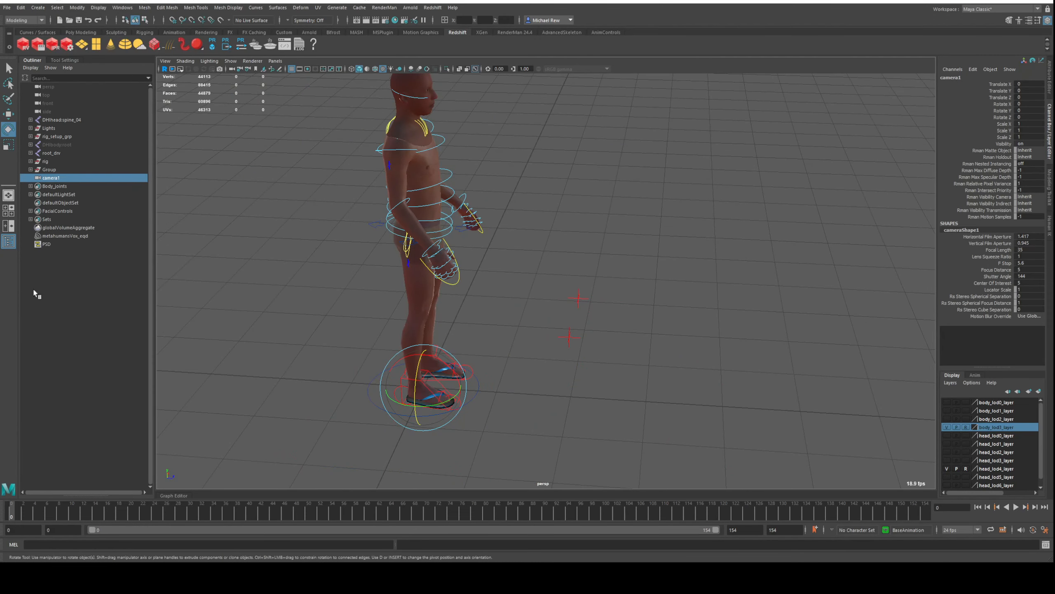
{"action": "left_click", "coordinate": [8, 226]}
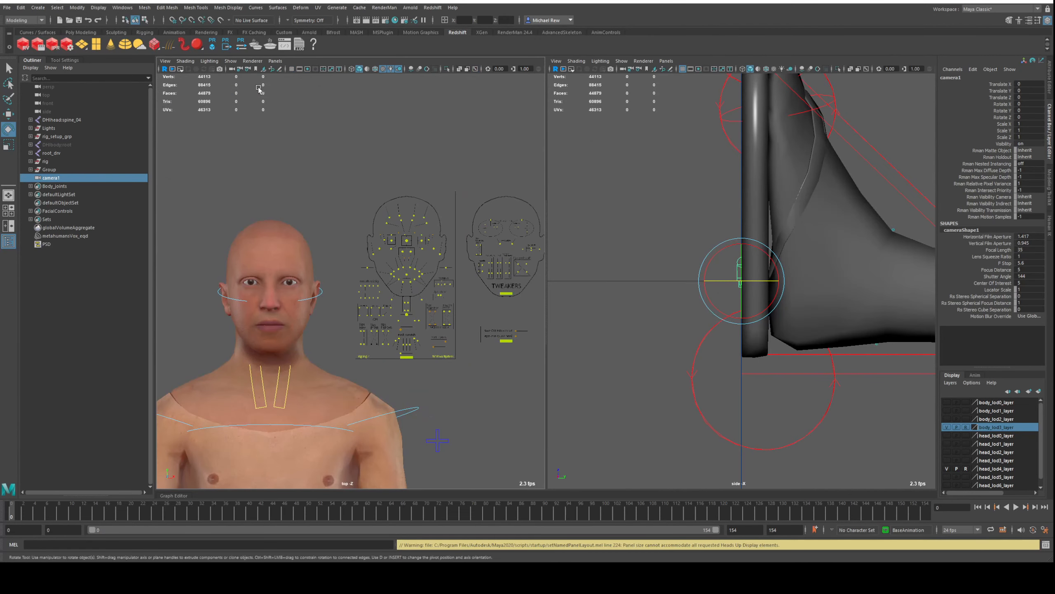
{"action": "left_click", "coordinate": [275, 61]}
{"action": "mouse_move", "coordinate": [316, 69]}
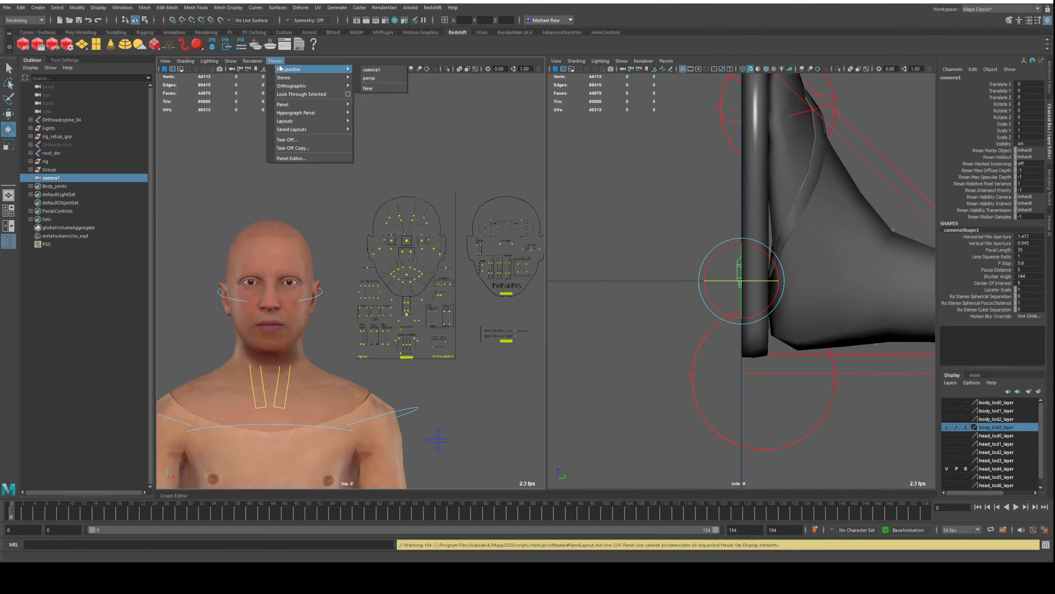
{"action": "left_click", "coordinate": [667, 61]}
{"action": "left_click", "coordinate": [773, 76]}
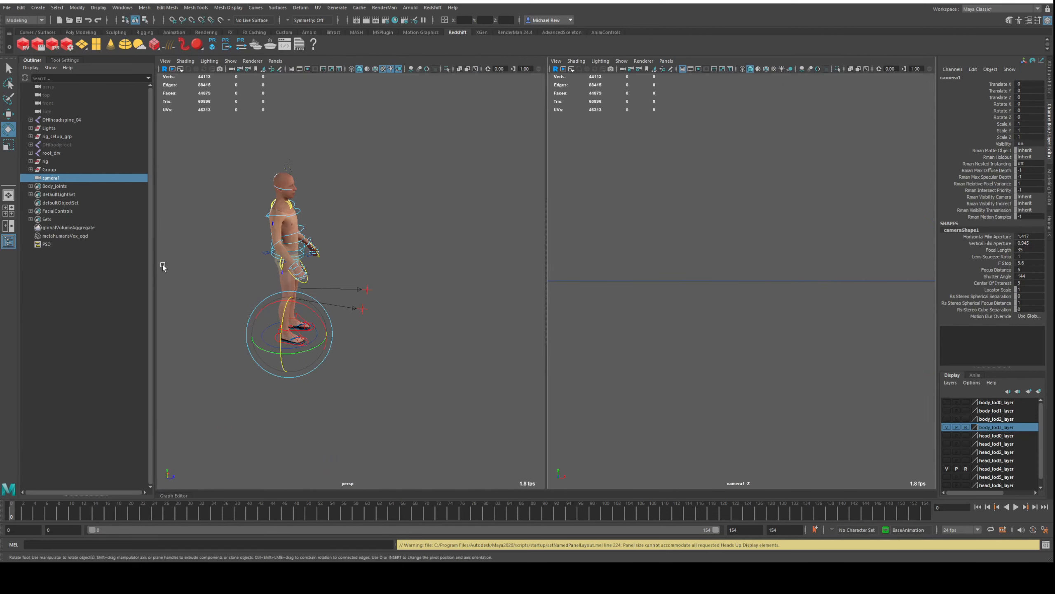
Move camera1 up and forward in front of the character's face, to about Translate Y 163 and Translate Z 68.6
{"action": "left_click", "coordinate": [80, 179]}
{"action": "key", "text": "w"}
{"action": "left_click_drag", "start_coordinate": [315, 313], "coordinate": [378, 161]}
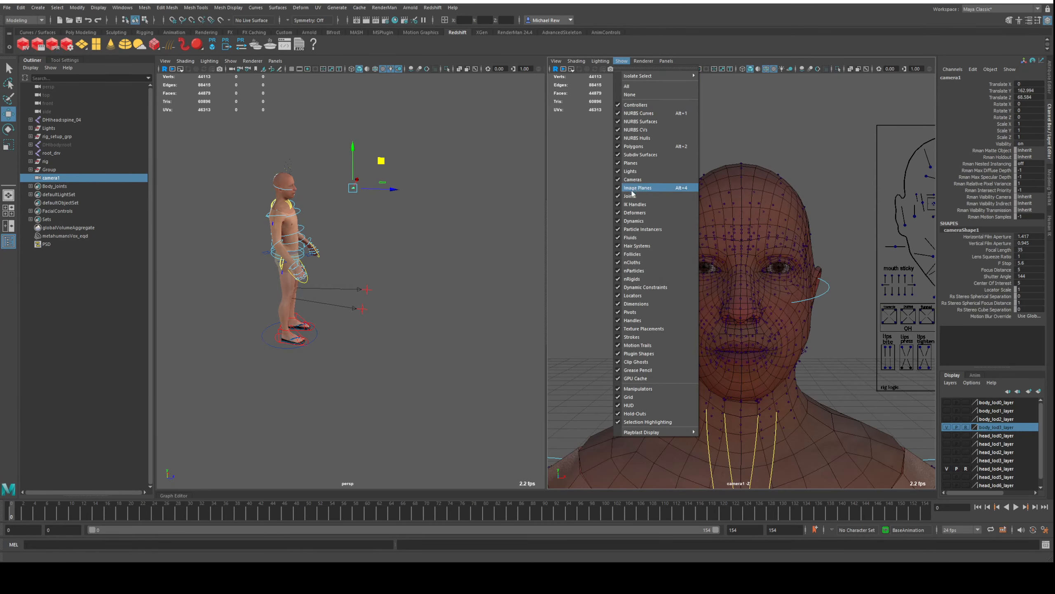
Clean up the camera1 view by hiding the joints and wireframe overlay and using the scene lights
{"action": "left_click", "coordinate": [633, 192]}
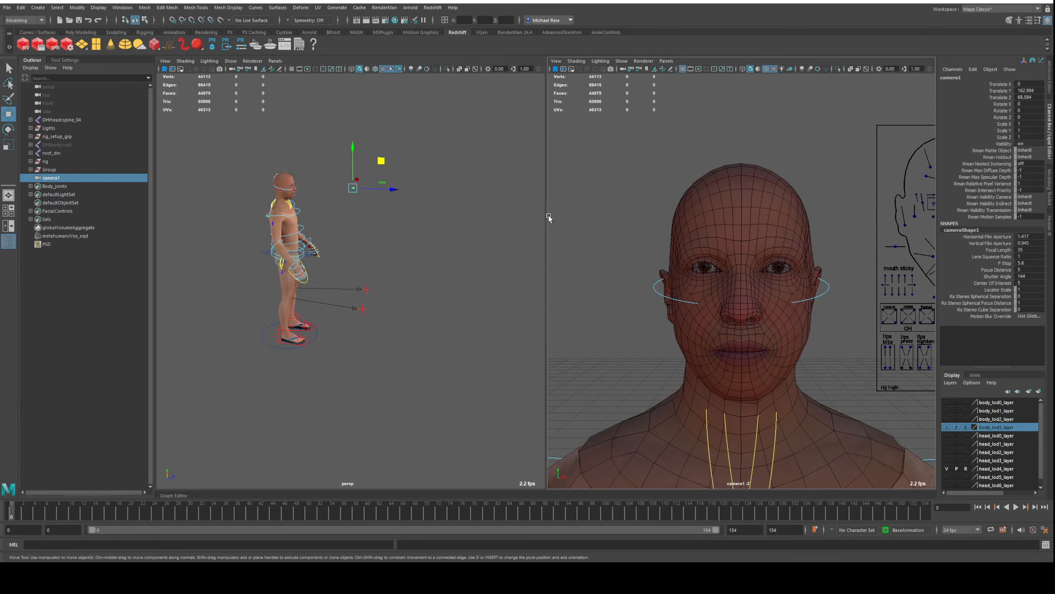
{"action": "left_click", "coordinate": [768, 68]}
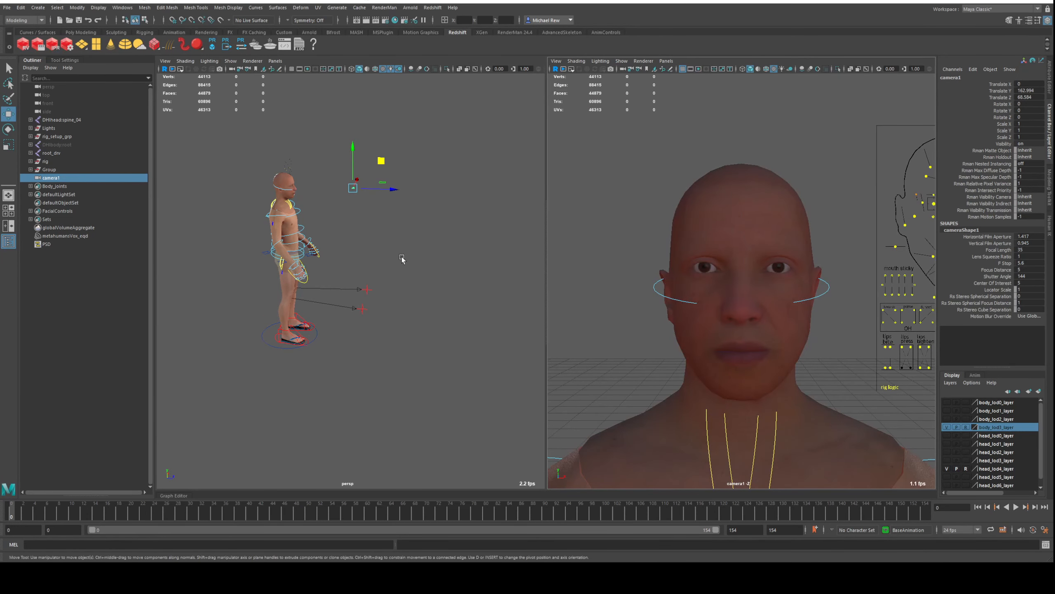
{"action": "left_click", "coordinate": [784, 68]}
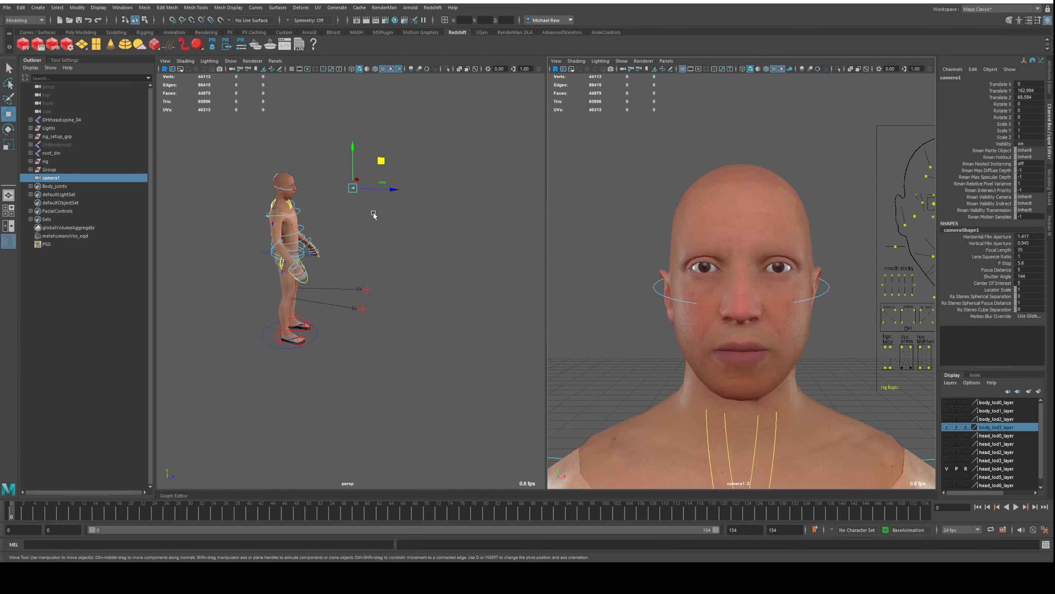
Set camera1's focal length to 80 and move it back from the face to about Translate Z 102.5
{"action": "left_click", "coordinate": [353, 188]}
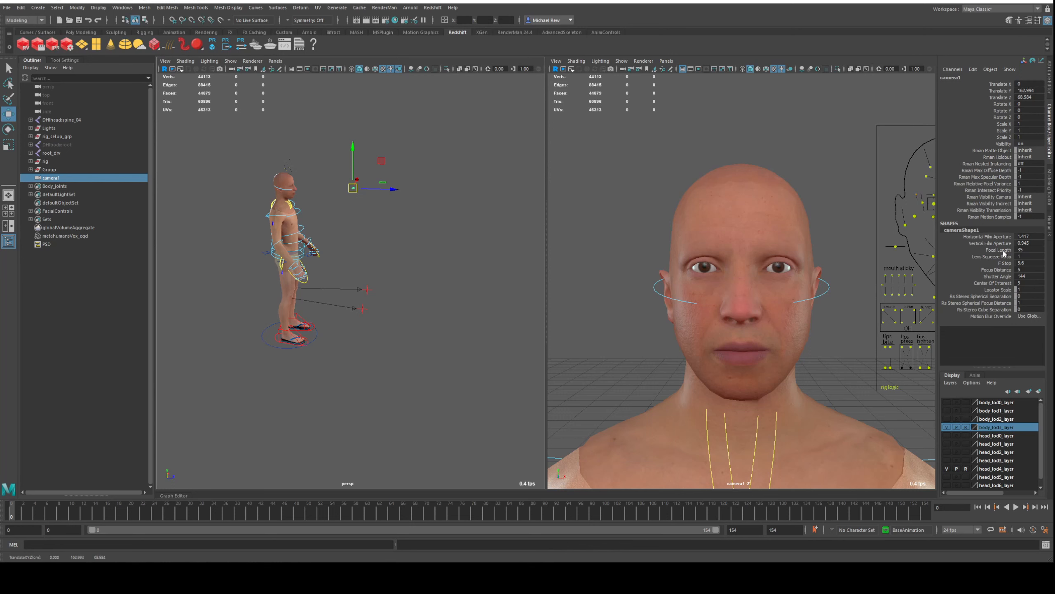
{"action": "left_click", "coordinate": [1002, 250]}
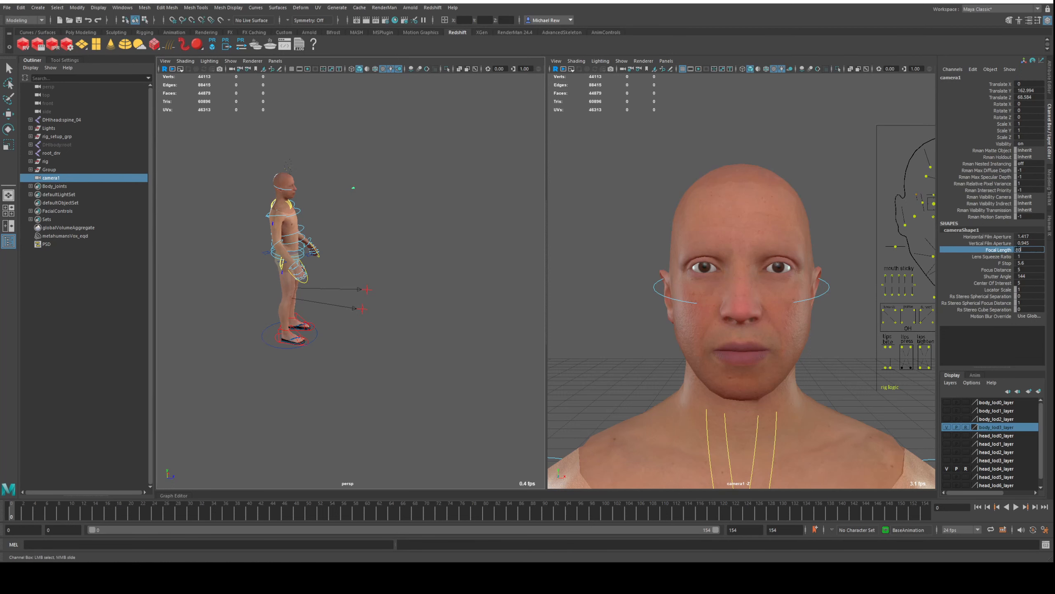
{"action": "key", "text": "Return"}
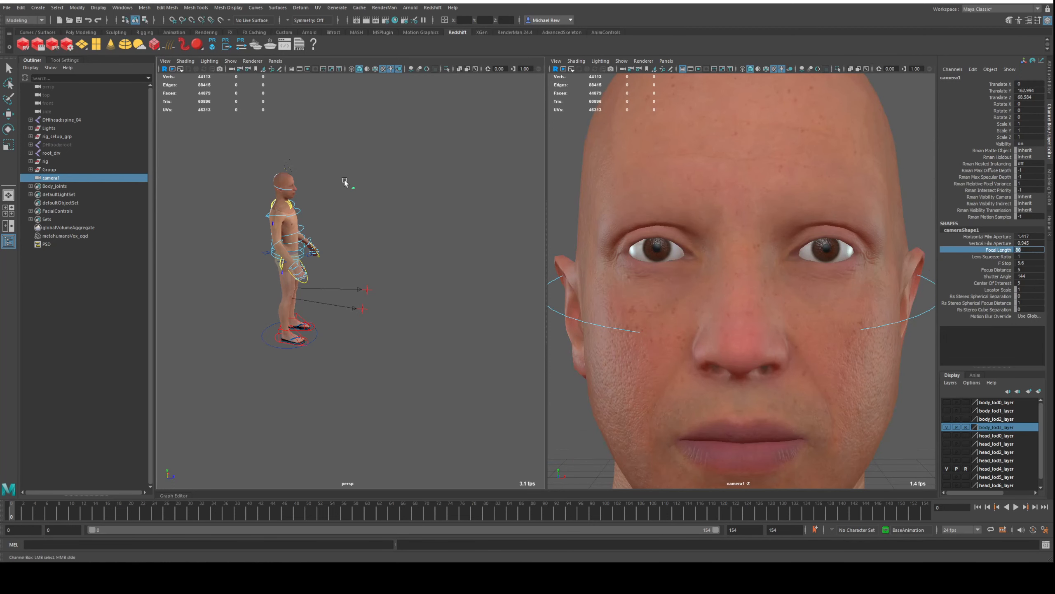
{"action": "key", "text": "w"}
{"action": "left_click_drag", "start_coordinate": [376, 189], "coordinate": [411, 193]}
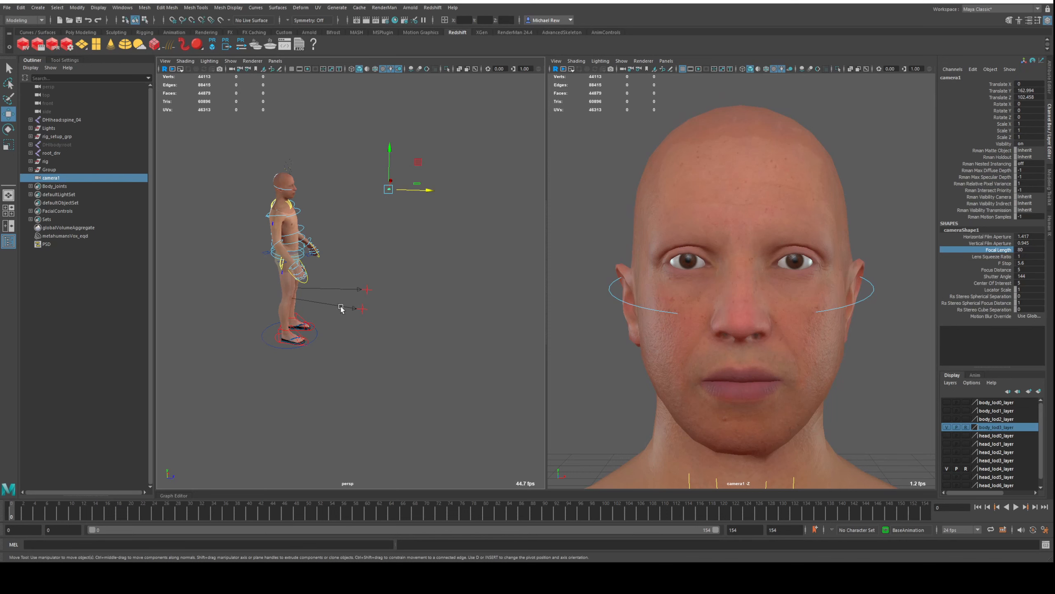
Try rotating the character's FK head control with camera1 still unattached, and undo the rotation
{"action": "left_click_drag", "start_coordinate": [340, 307], "coordinate": [371, 367], "text": "alt"}
{"action": "left_click_drag", "start_coordinate": [417, 261], "coordinate": [391, 200], "text": "alt"}
{"action": "right_click_drag", "start_coordinate": [391, 199], "coordinate": [405, 234], "text": "alt"}
{"action": "middle_click_drag", "start_coordinate": [405, 234], "coordinate": [379, 338], "text": "alt"}
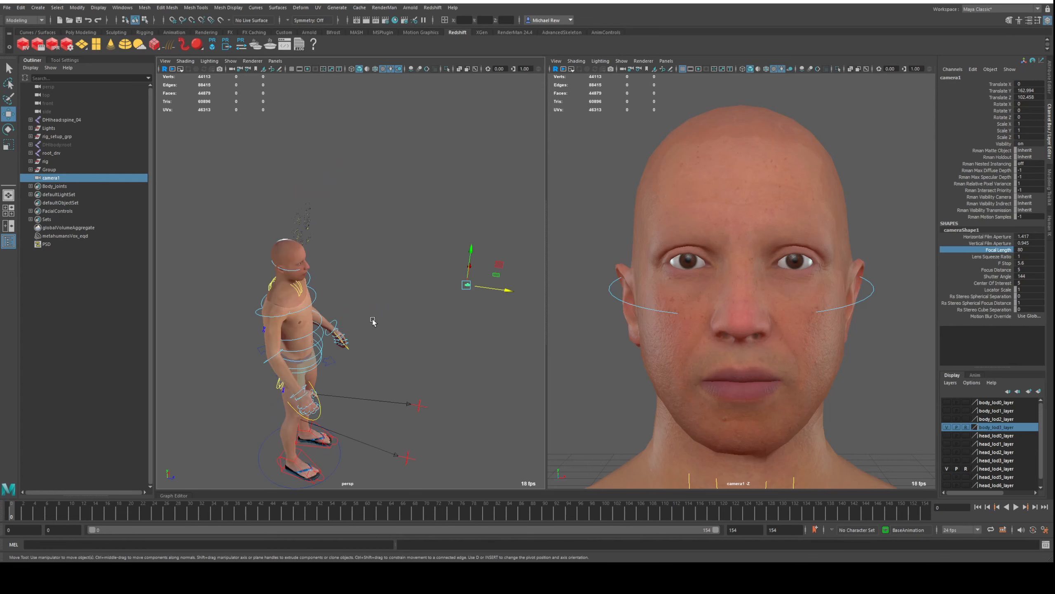
{"action": "left_click", "coordinate": [289, 268]}
{"action": "key", "text": "e"}
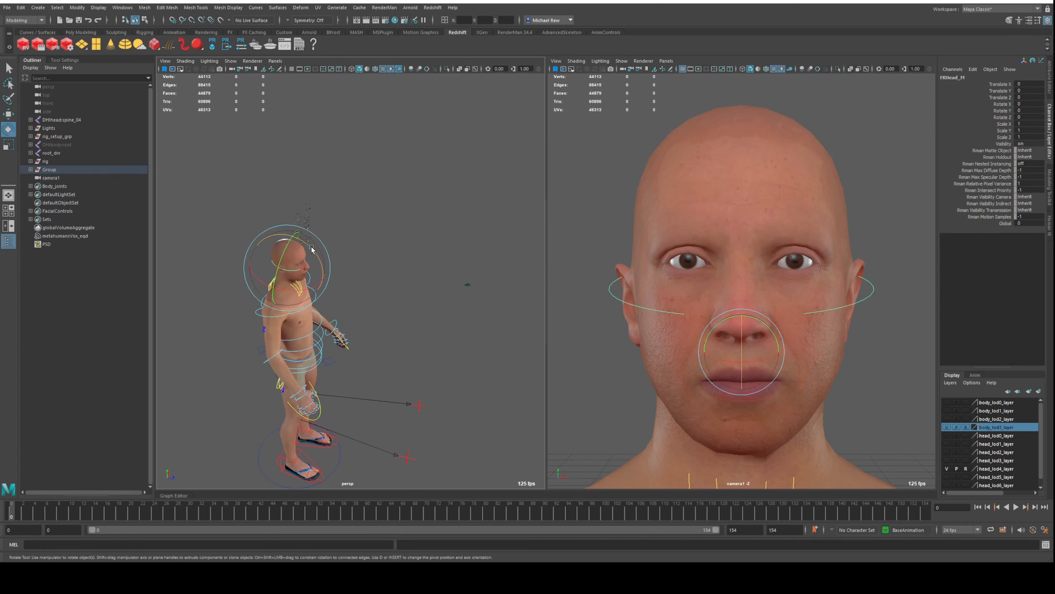
{"action": "left_click_drag", "start_coordinate": [315, 267], "coordinate": [320, 260]}
{"action": "key", "text": "ctrl+z"}
{"action": "key", "text": "q"}
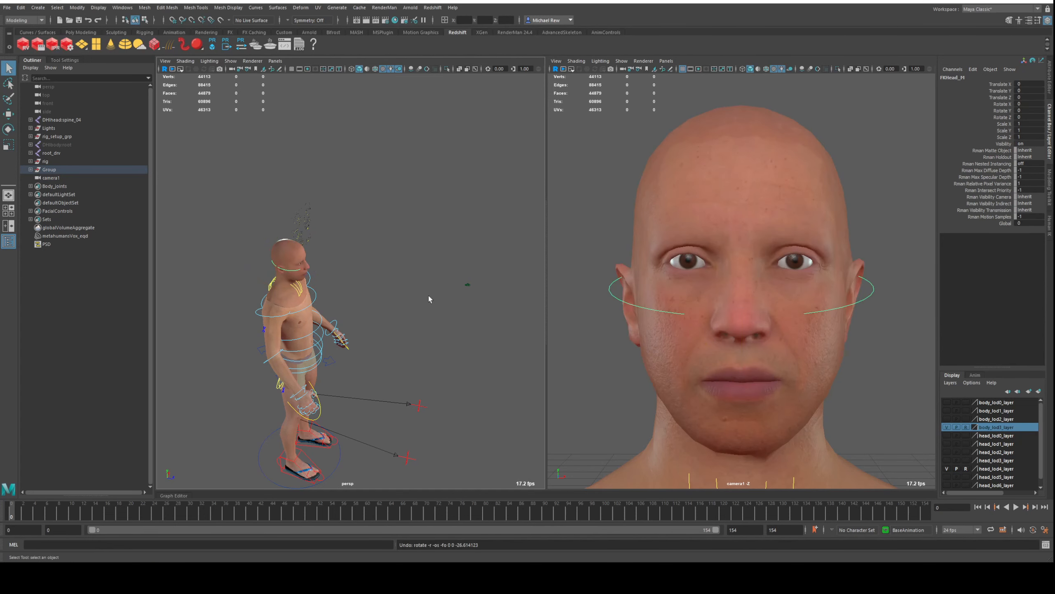
Parent-constrain camera1 to the FK head control using reset options, with Maintain offset on, all translate and rotate axes, and a weight of 1
{"action": "left_click", "coordinate": [372, 243]}
{"action": "scroll", "coordinate": [304, 281], "scroll_direction": "up", "scroll_amount": 4}
{"action": "left_click", "coordinate": [250, 264]}
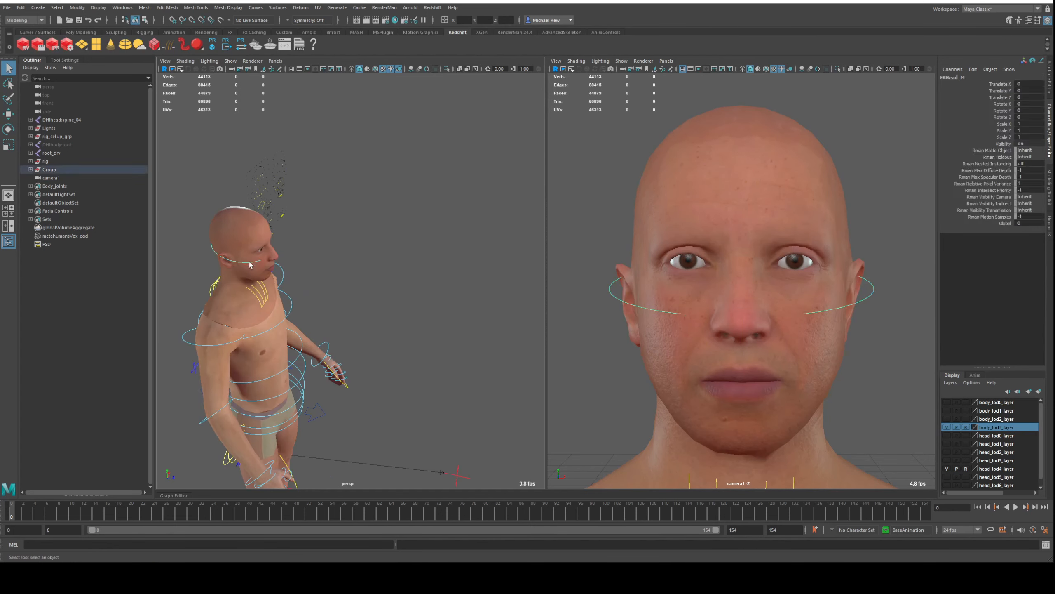
{"action": "middle_click_drag", "start_coordinate": [443, 305], "coordinate": [402, 278], "text": "alt"}
{"action": "left_click", "coordinate": [521, 254], "text": "shift"}
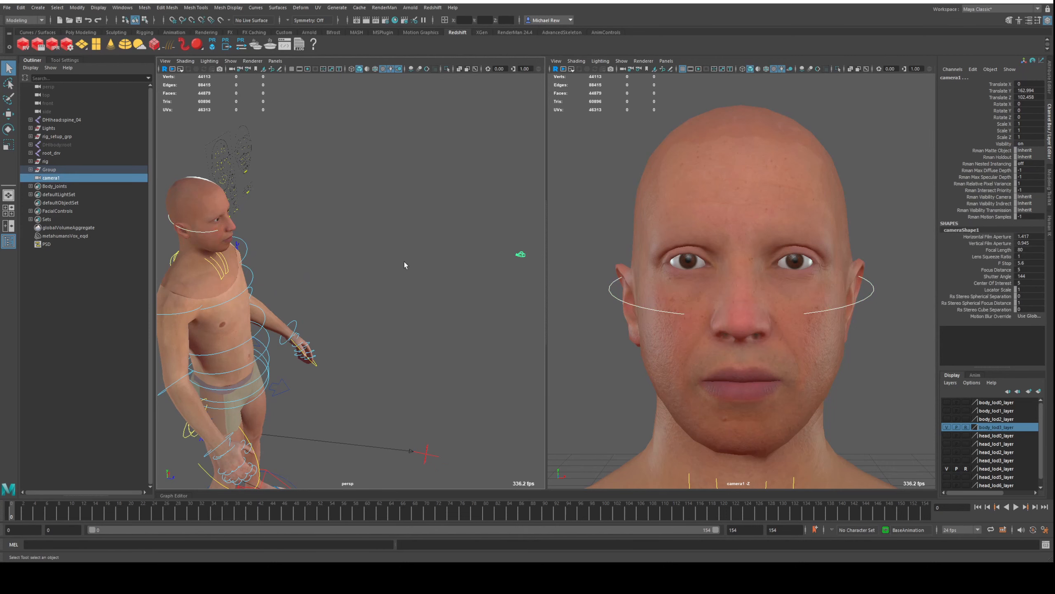
{"action": "scroll", "coordinate": [404, 261], "scroll_direction": "down", "scroll_amount": 4}
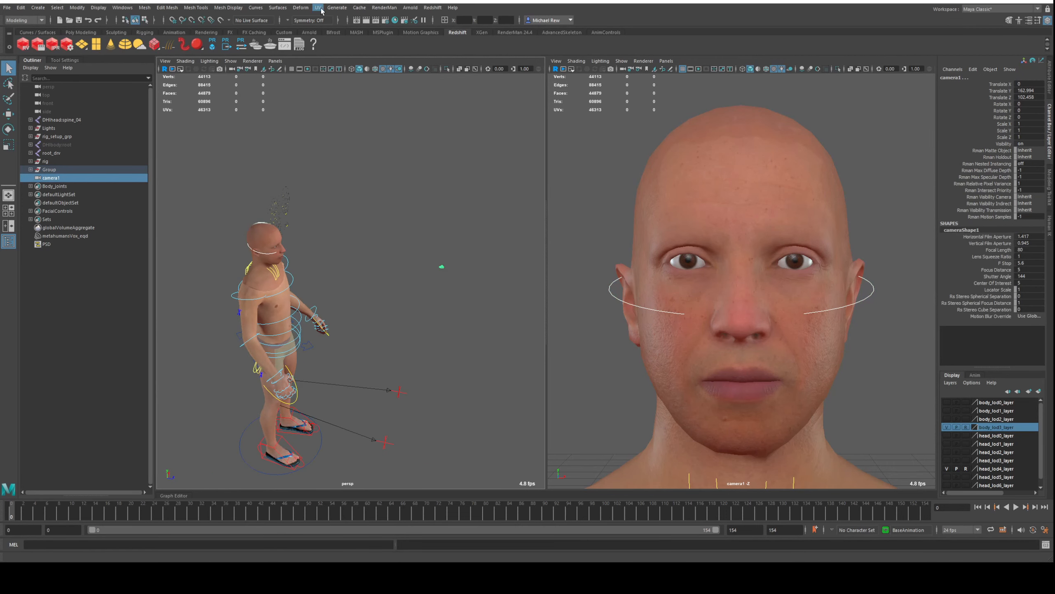
{"action": "left_click", "coordinate": [24, 20]}
{"action": "left_click", "coordinate": [13, 38]}
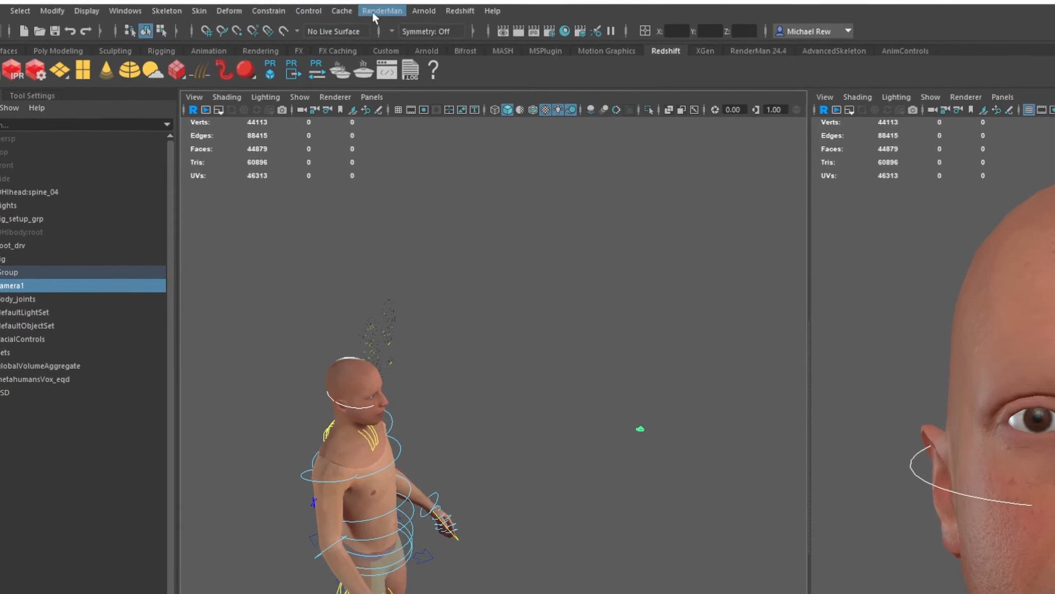
{"action": "left_click", "coordinate": [223, 8]}
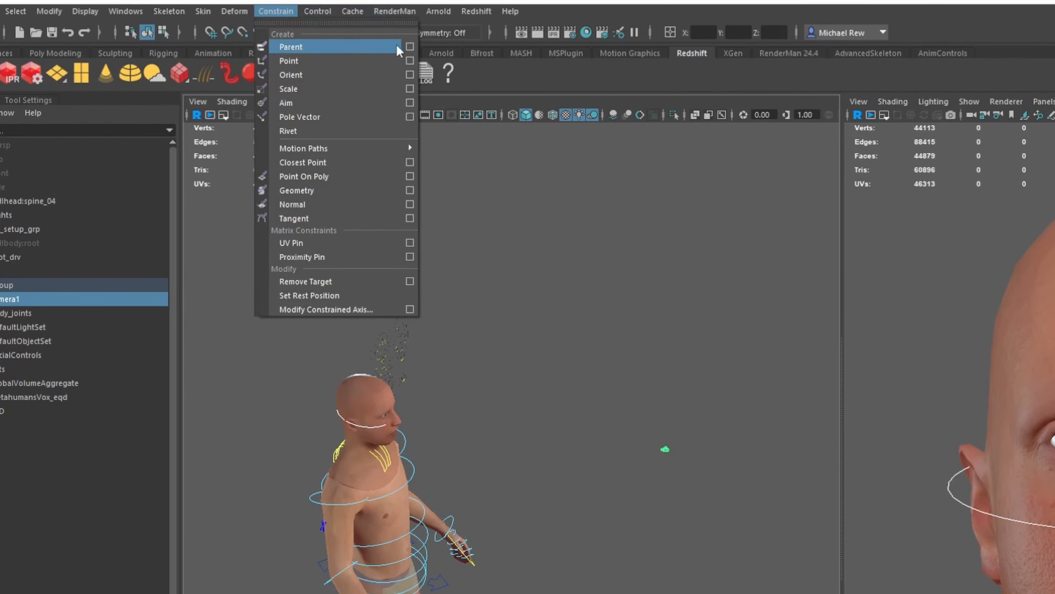
{"action": "left_click", "coordinate": [409, 46]}
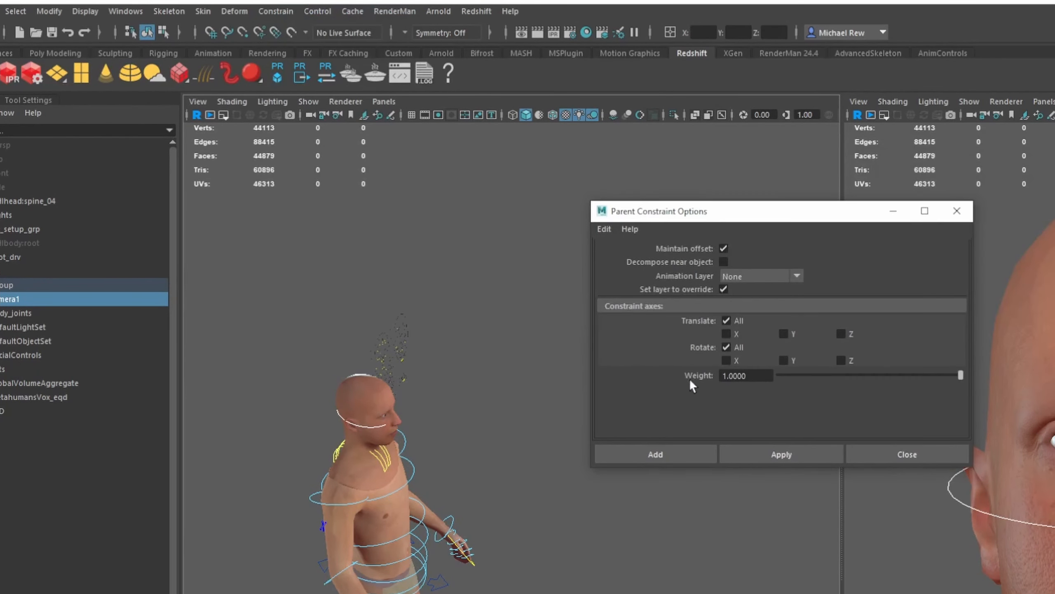
{"action": "left_click", "coordinate": [604, 231]}
{"action": "left_click", "coordinate": [636, 257]}
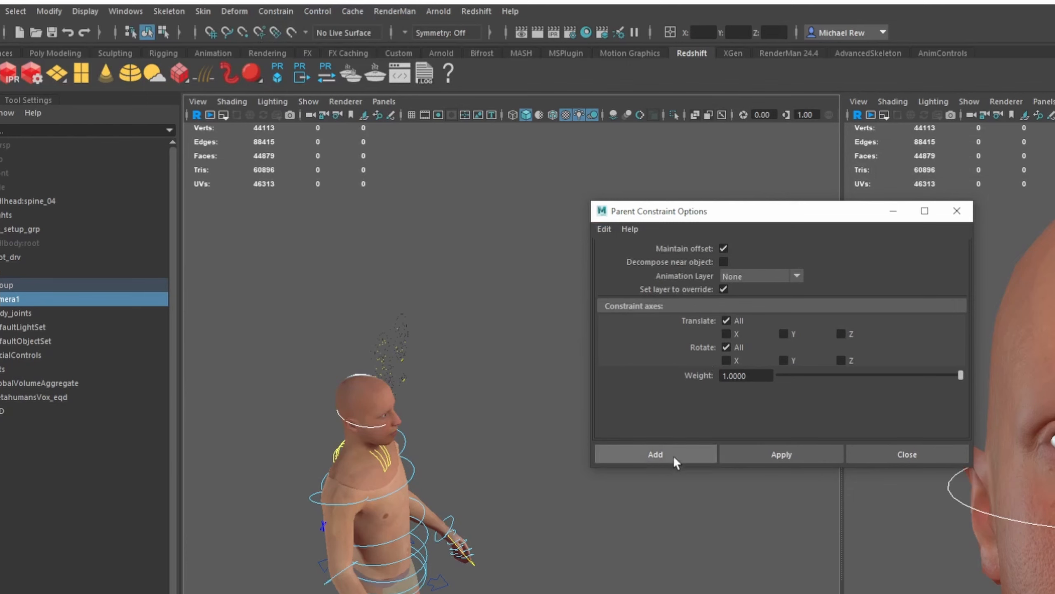
{"action": "left_click", "coordinate": [895, 454]}
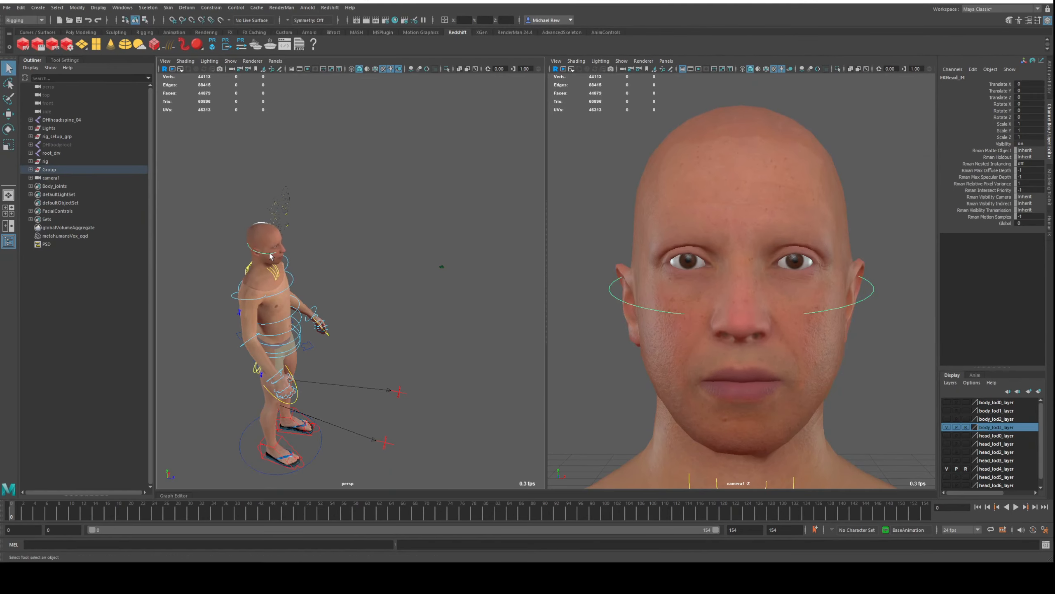
Test the camera attachment by rotating the FK head control and moving the character's root control, and undo the latest root moves
{"action": "left_click", "coordinate": [418, 400]}
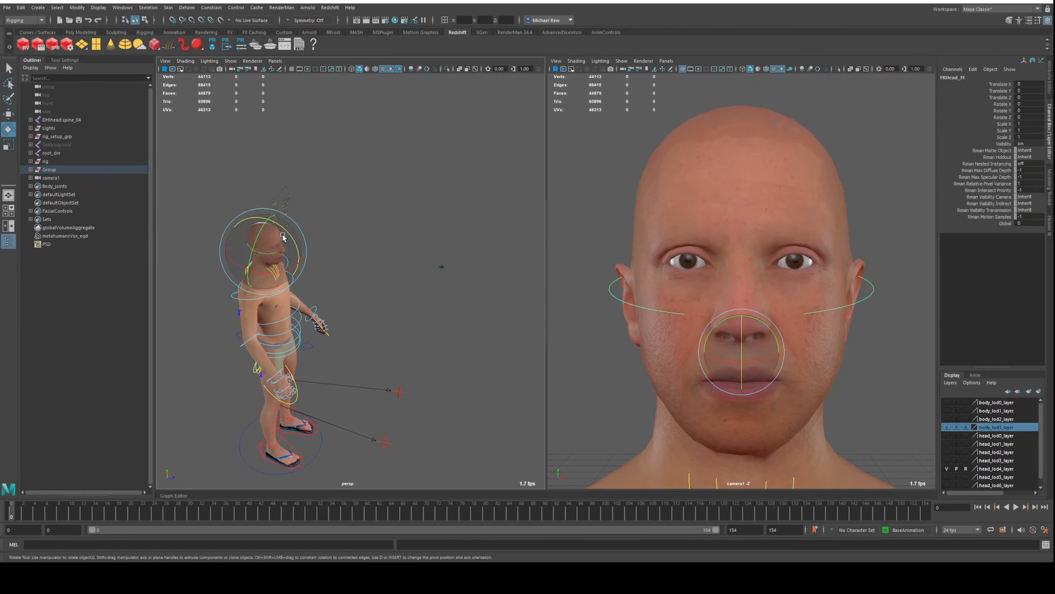
{"action": "mouse_move", "coordinate": [292, 237]}
{"action": "left_mouse_down"}
{"action": "mouse_move", "coordinate": [301, 245]}
{"action": "mouse_move", "coordinate": [287, 222]}
{"action": "mouse_move", "coordinate": [302, 236]}
{"action": "mouse_move", "coordinate": [293, 231]}
{"action": "left_mouse_up"}
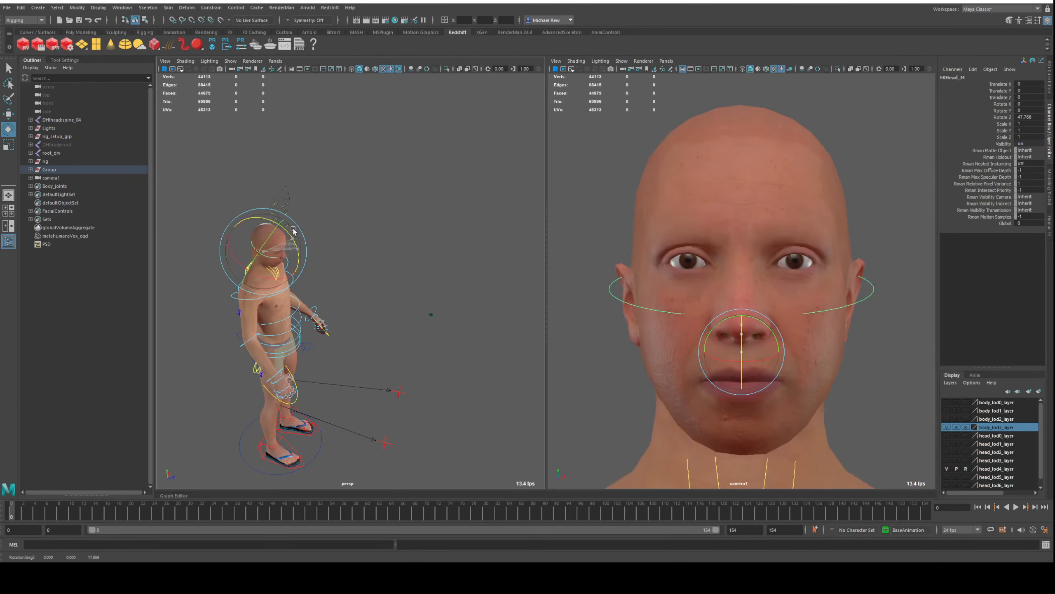
{"action": "left_click", "coordinate": [309, 348]}
{"action": "key", "text": "w"}
{"action": "left_click_drag", "start_coordinate": [309, 351], "coordinate": [396, 370]}
{"action": "key", "text": "ctrl+z"}
{"action": "key", "text": "ctrl+z"}
{"action": "key", "text": "ctrl+z"}
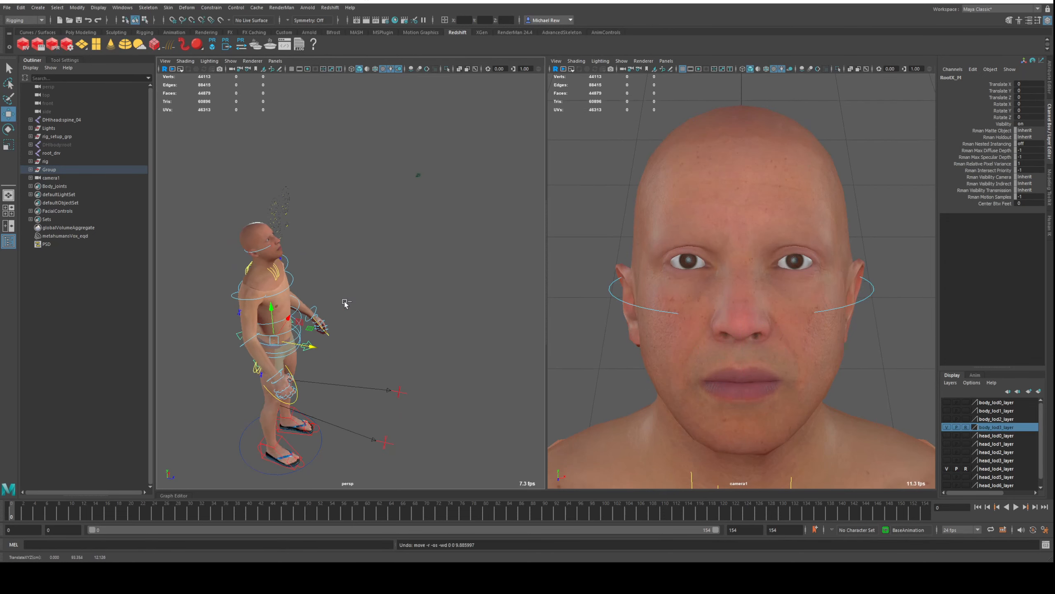
Try moving the central mouth control on the facial board to Translate Y -1, and undo this along with the remaining head and root test moves
{"action": "left_click_drag", "start_coordinate": [311, 349], "coordinate": [332, 193], "text": "alt"}
{"action": "scroll", "coordinate": [357, 180], "scroll_direction": "up", "scroll_amount": 10}
{"action": "middle_click_drag", "start_coordinate": [393, 174], "coordinate": [420, 320]}
{"action": "left_click_drag", "start_coordinate": [373, 179], "coordinate": [383, 156]}
{"action": "scroll", "coordinate": [339, 377], "scroll_direction": "down", "scroll_amount": 6}
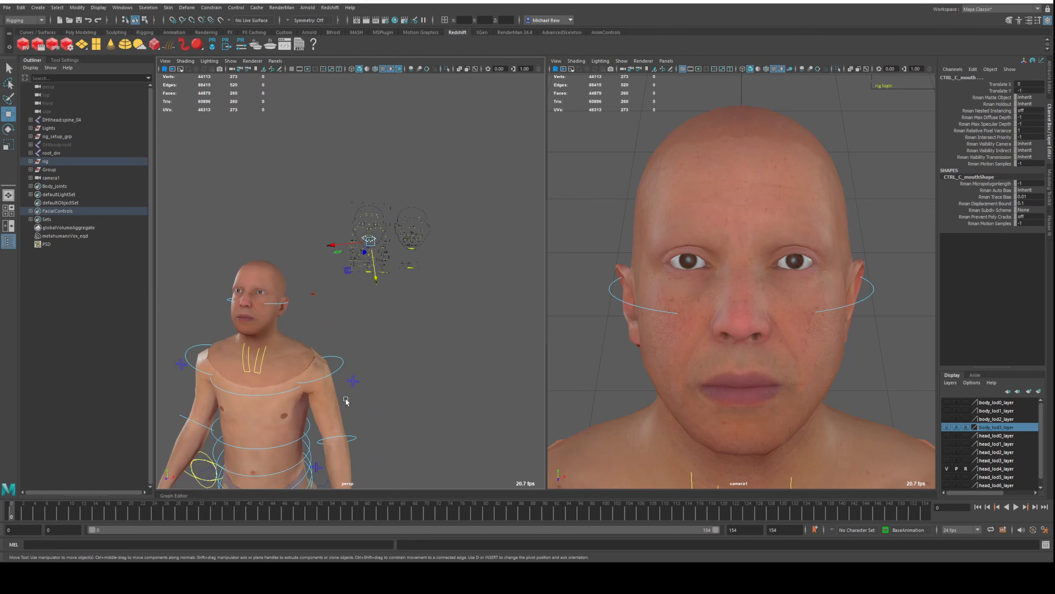
{"action": "left_click_drag", "start_coordinate": [384, 421], "coordinate": [423, 215], "text": "alt"}
{"action": "key", "text": "ctrl+z"}
{"action": "key", "text": "ctrl+z"}
{"action": "key", "text": "ctrl+z"}
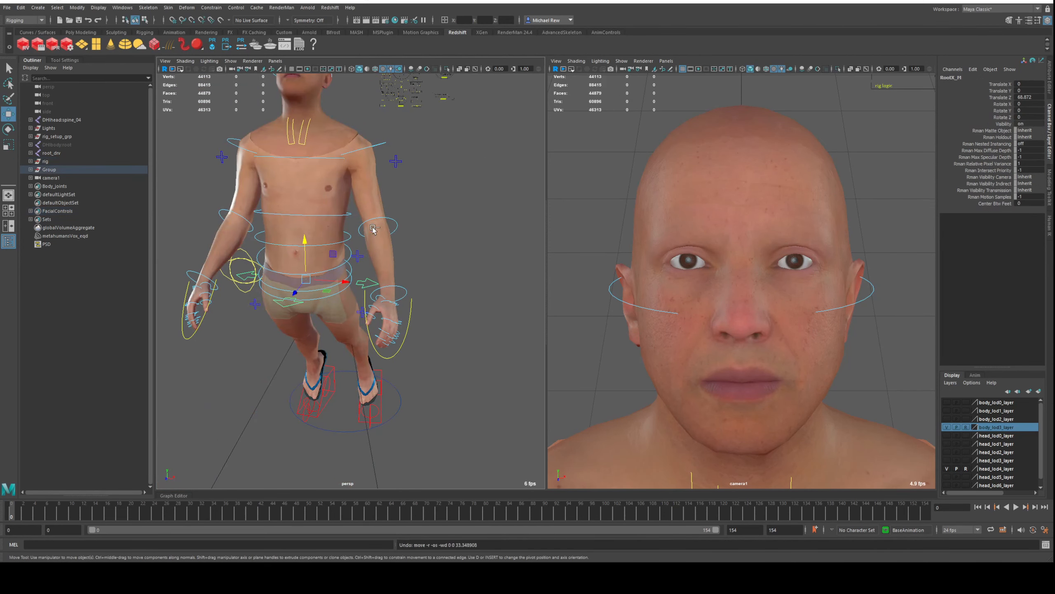
{"action": "key", "text": "ctrl+z"}
{"action": "left_click", "coordinate": [299, 232]}
{"action": "scroll", "coordinate": [263, 234], "scroll_direction": "up", "scroll_amount": 5}
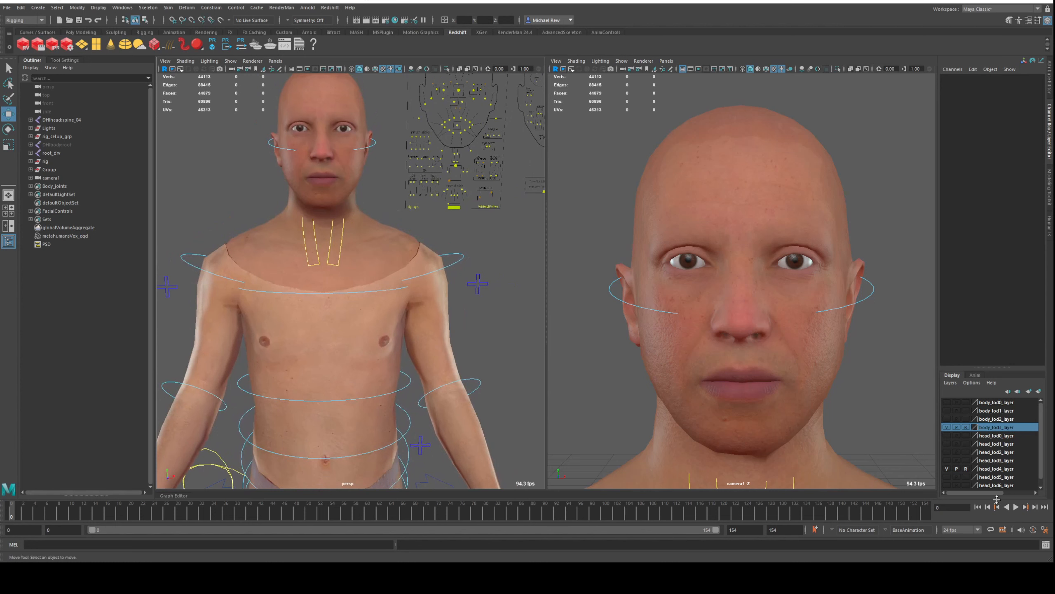
Open the preferences and set the animation evaluation mode to Parallel
{"action": "left_click", "coordinate": [1045, 530]}
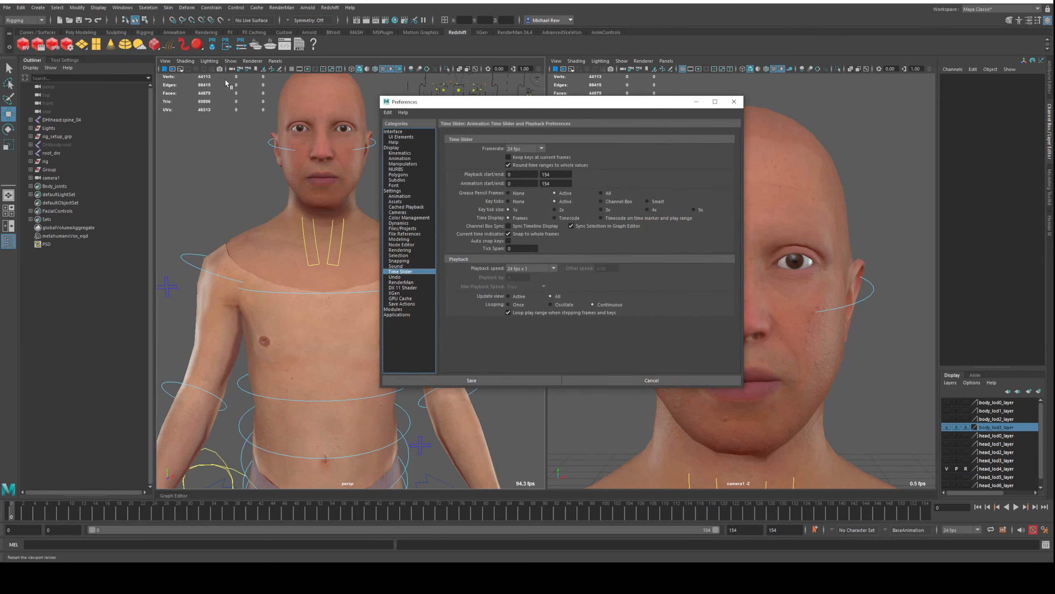
{"action": "left_click_drag", "start_coordinate": [484, 107], "coordinate": [420, 98]}
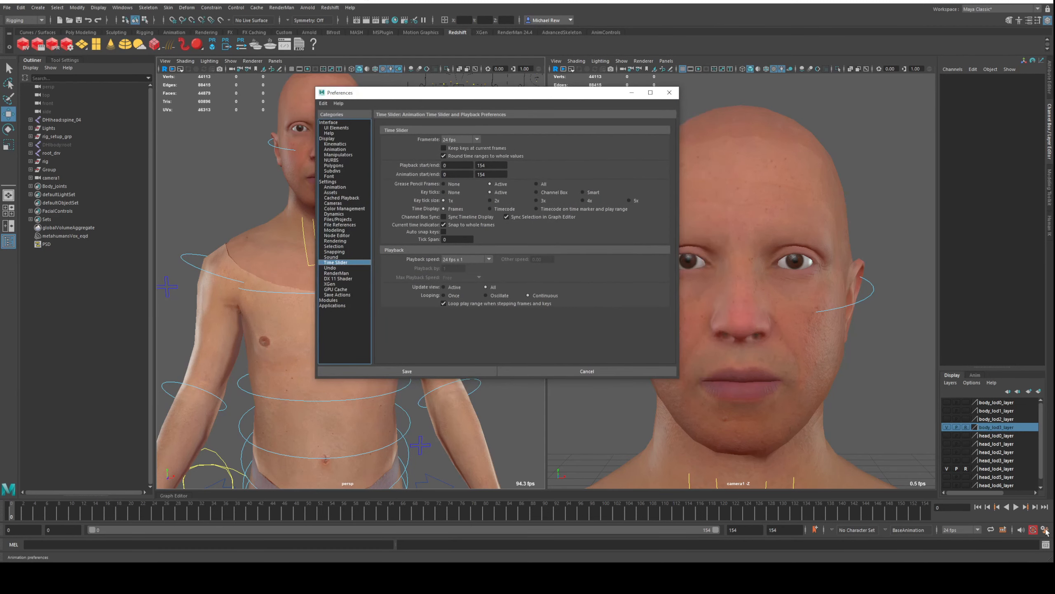
{"action": "left_click", "coordinate": [122, 8]}
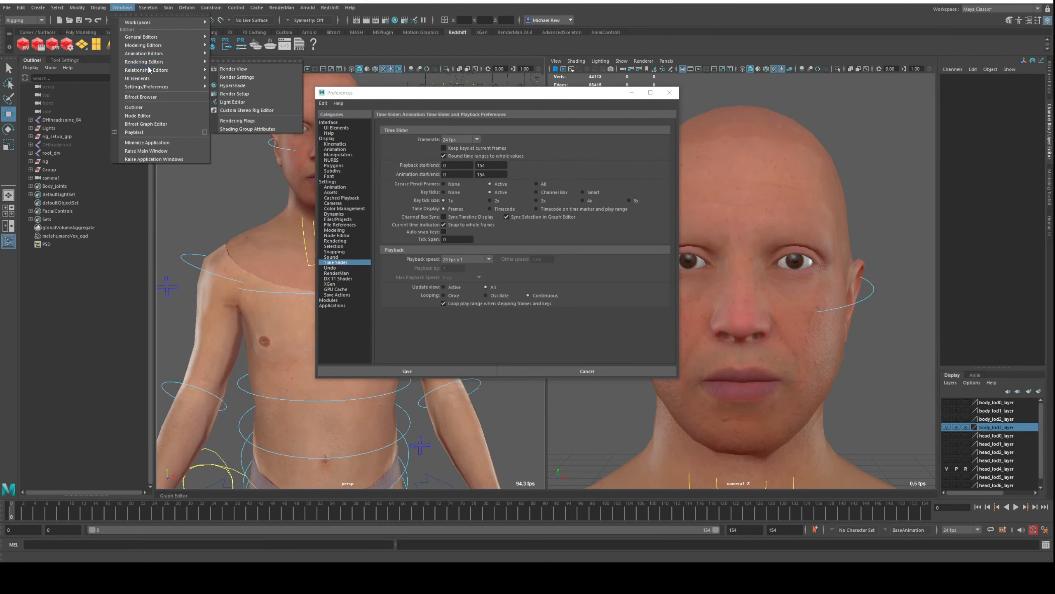
{"action": "mouse_move", "coordinate": [156, 88]}
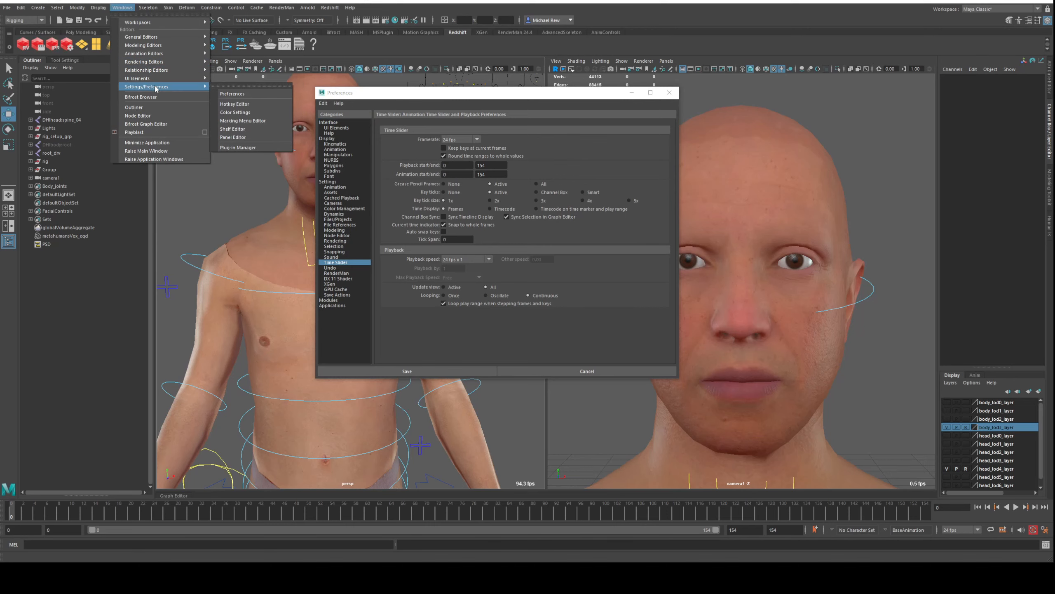
{"action": "left_click", "coordinate": [232, 94]}
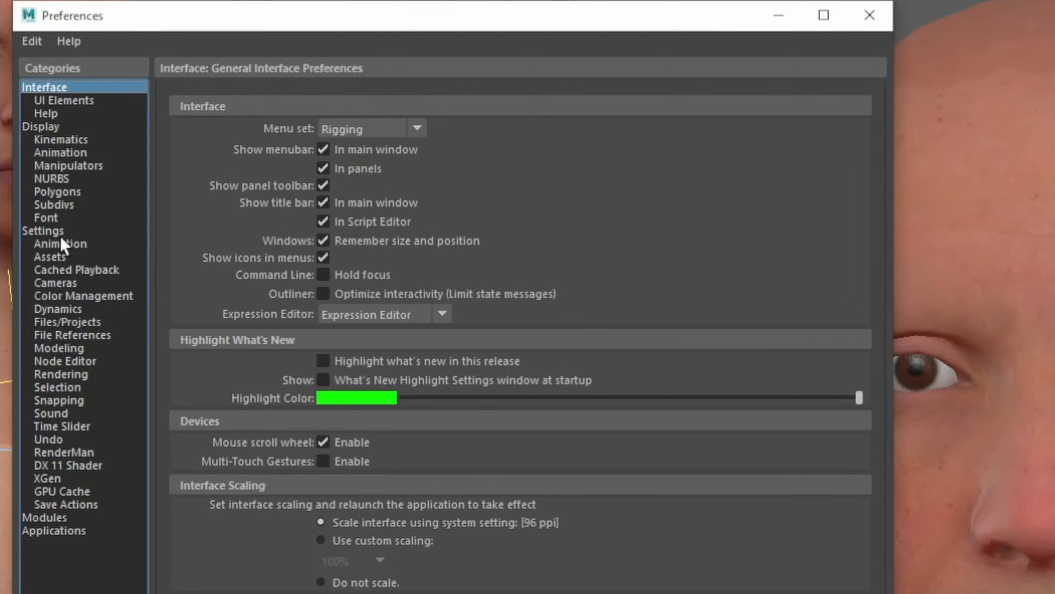
{"action": "left_click", "coordinate": [62, 244]}
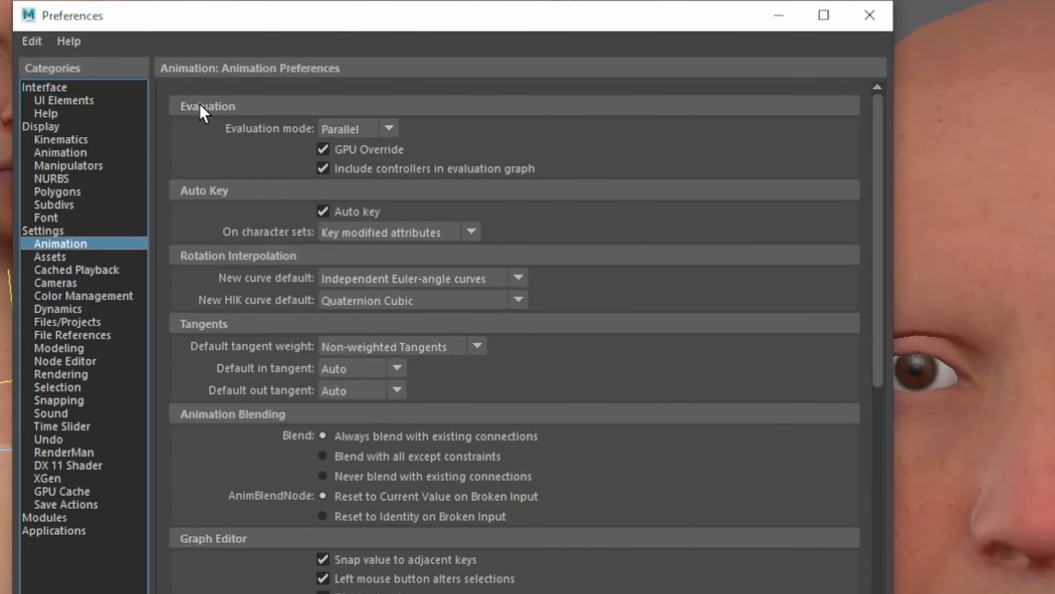
{"action": "left_click", "coordinate": [352, 133]}
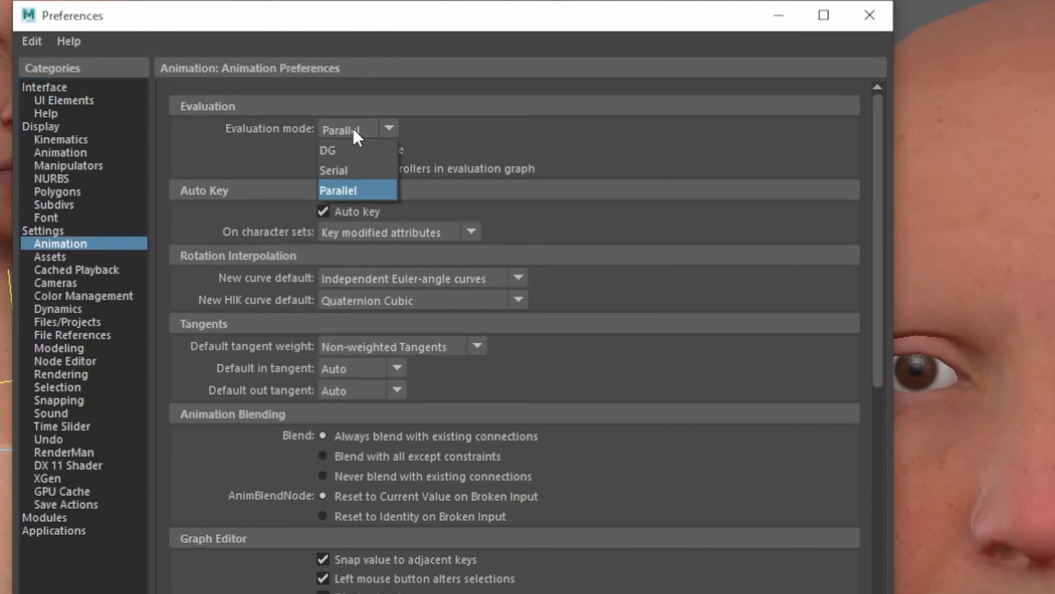
{"action": "left_click", "coordinate": [360, 187]}
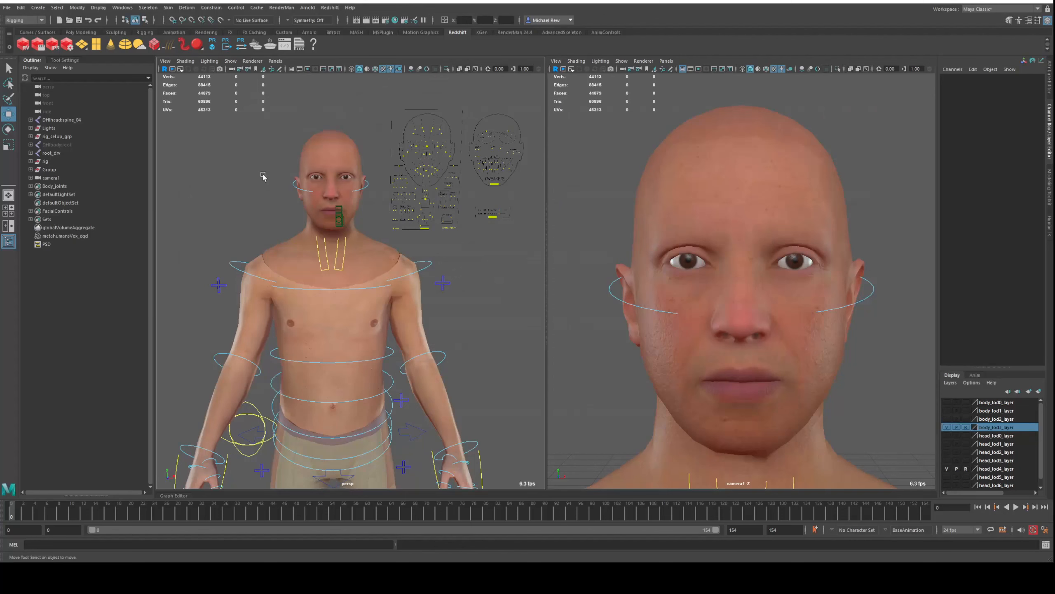
Check the Frame Rate option among the viewport's heads-up display settings
{"action": "left_click", "coordinate": [122, 8]}
{"action": "mouse_move", "coordinate": [98, 7]}
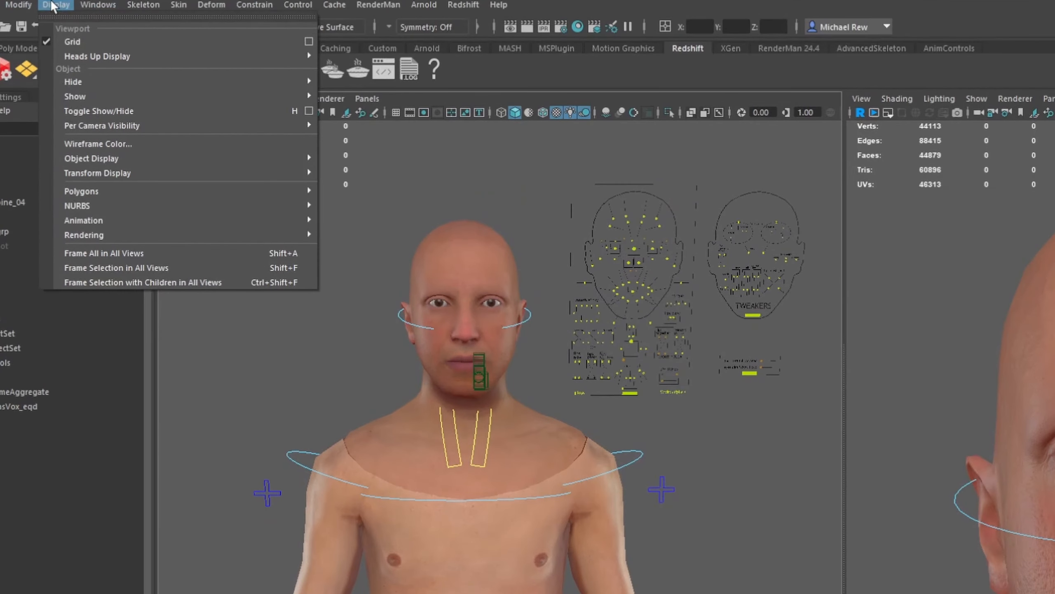
{"action": "mouse_move", "coordinate": [115, 37]}
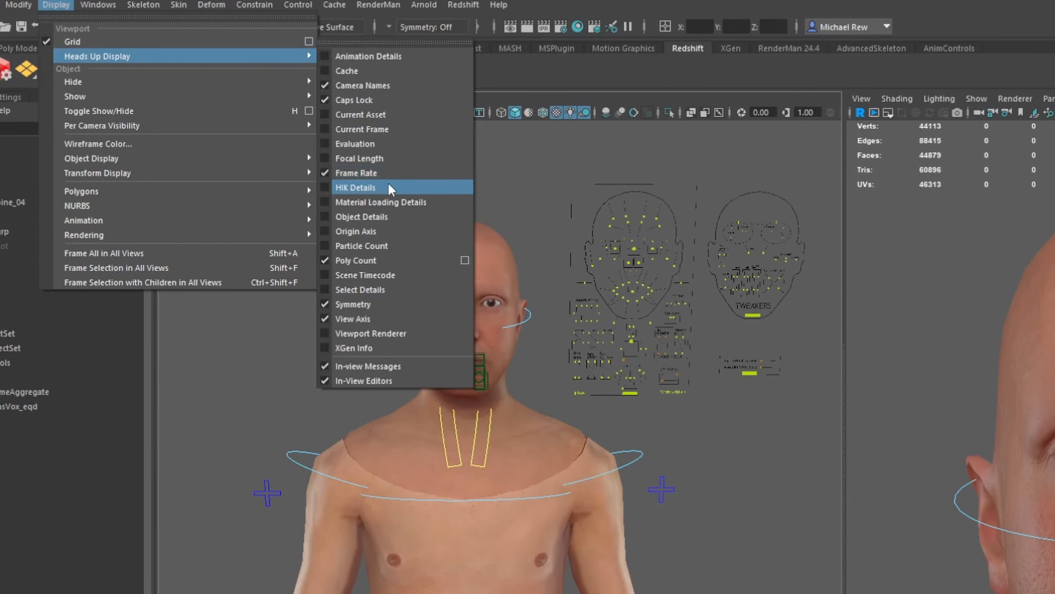
{"action": "left_click", "coordinate": [358, 172]}
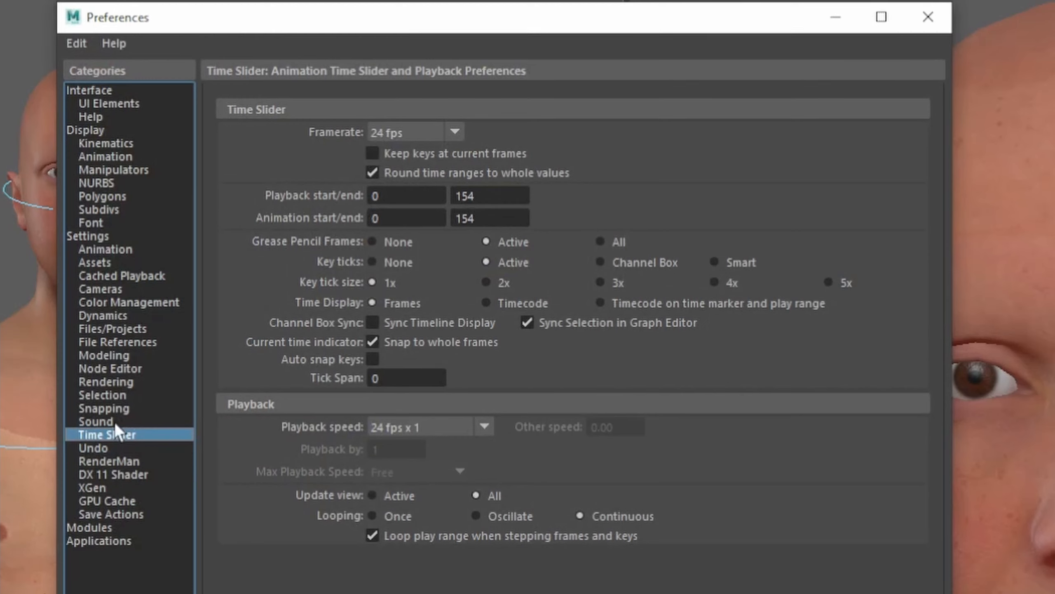
Set the playback speed to 24 fps x 1, and change the default tangents, using Flat for the in tangent
{"action": "left_click", "coordinate": [384, 426]}
{"action": "left_click", "coordinate": [397, 470]}
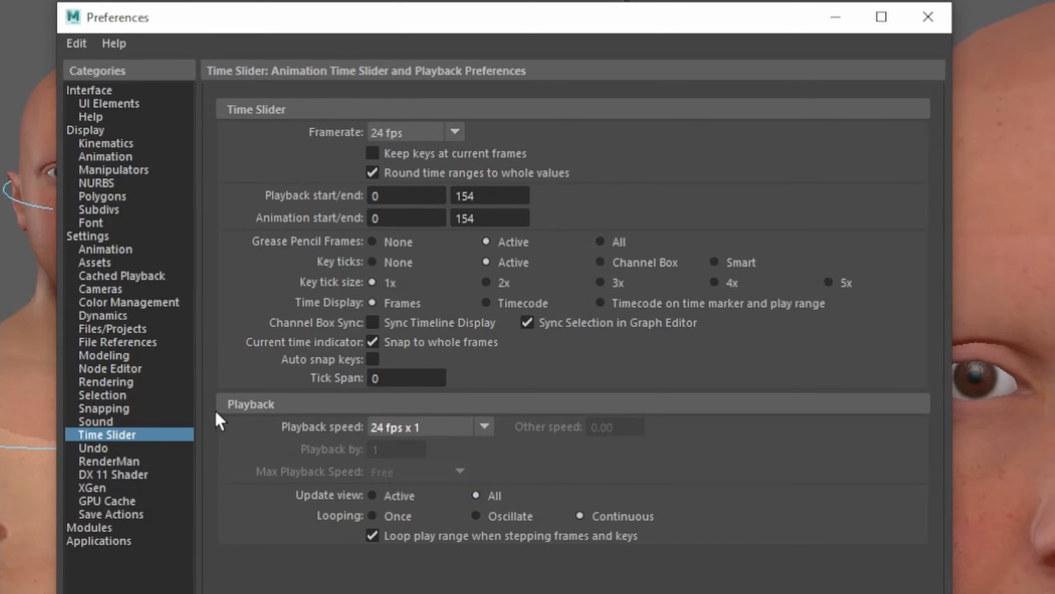
{"action": "left_click", "coordinate": [185, 249]}
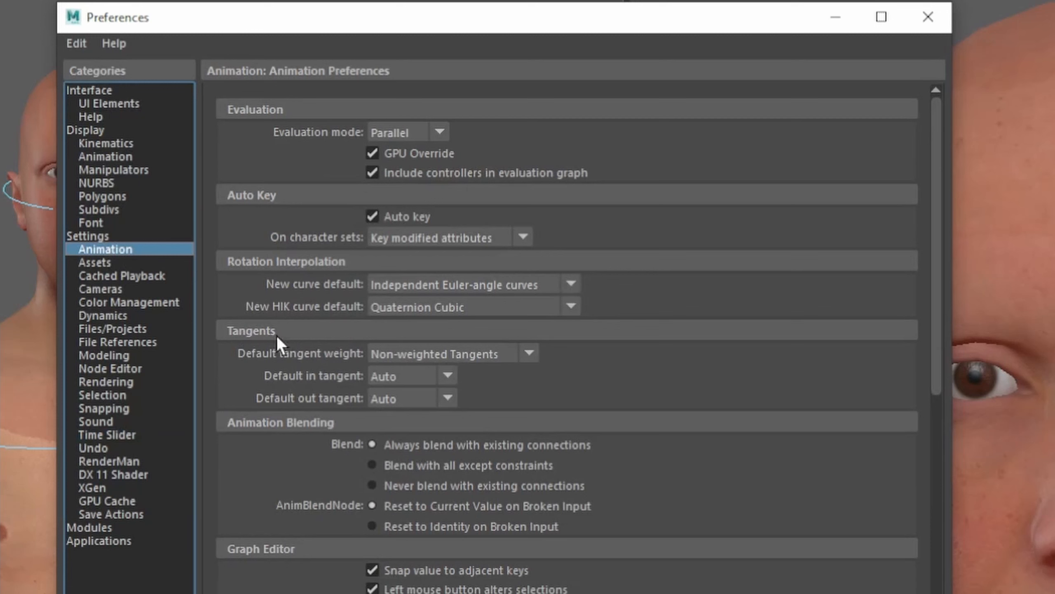
{"action": "left_click", "coordinate": [400, 378]}
{"action": "left_click", "coordinate": [379, 458]}
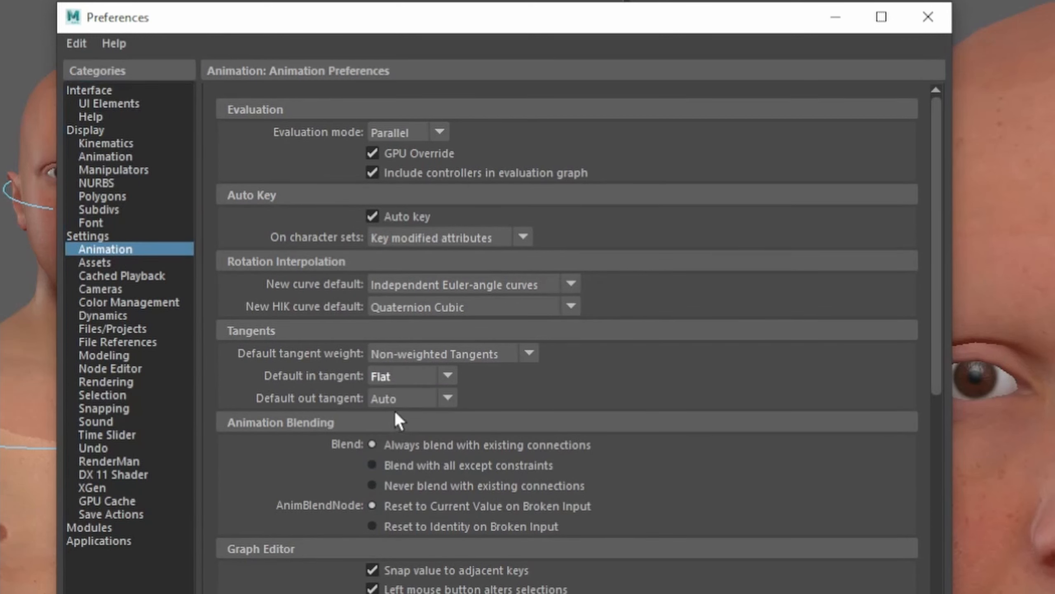
{"action": "left_click", "coordinate": [402, 399]}
{"action": "left_click", "coordinate": [403, 504]}
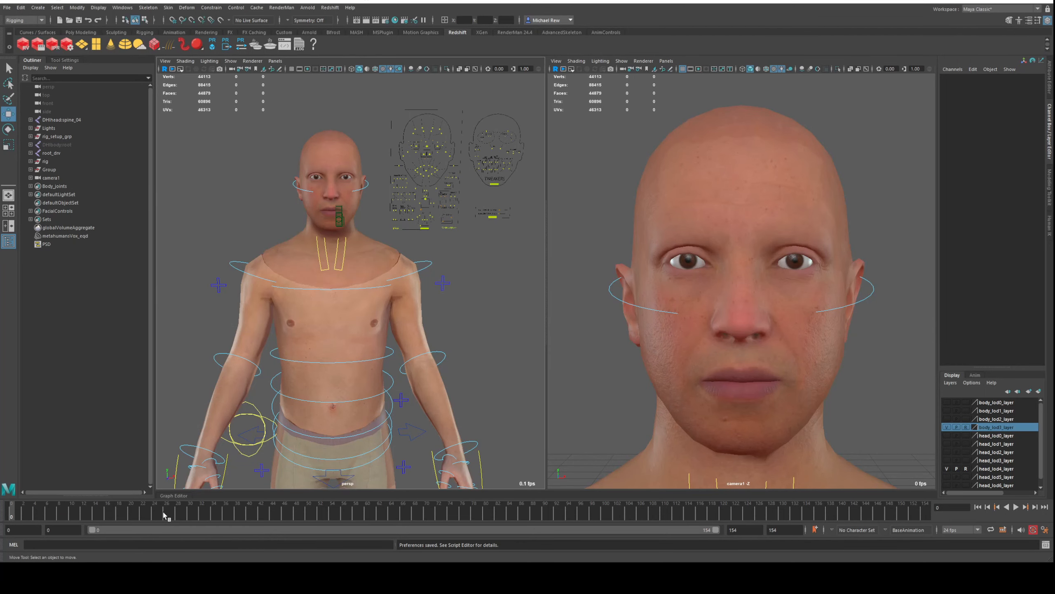
{"action": "right_click", "coordinate": [195, 516]}
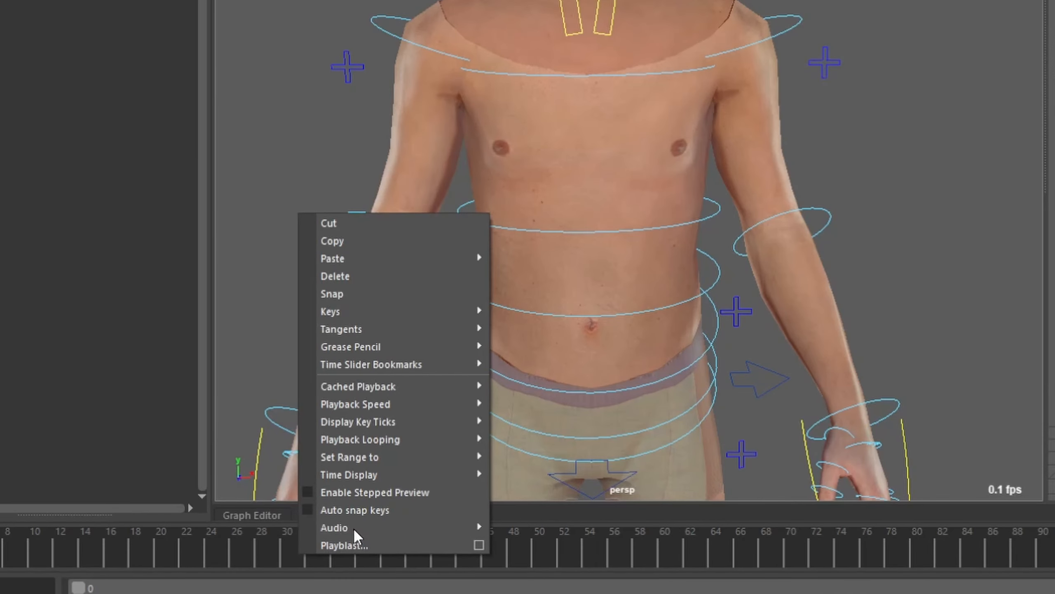
{"action": "mouse_move", "coordinate": [411, 387]}
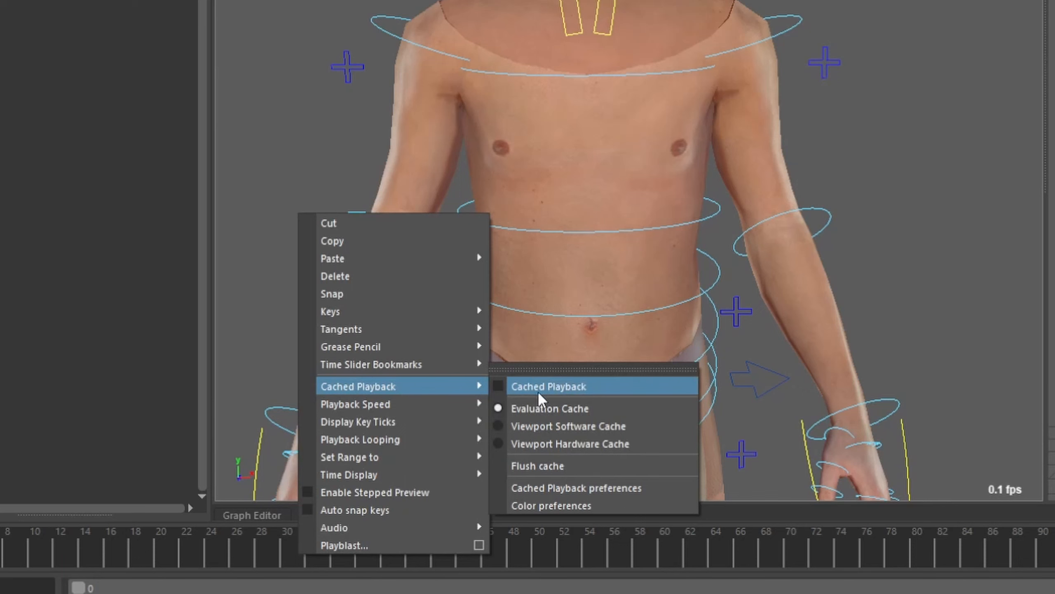
{"action": "left_click", "coordinate": [1003, 295]}
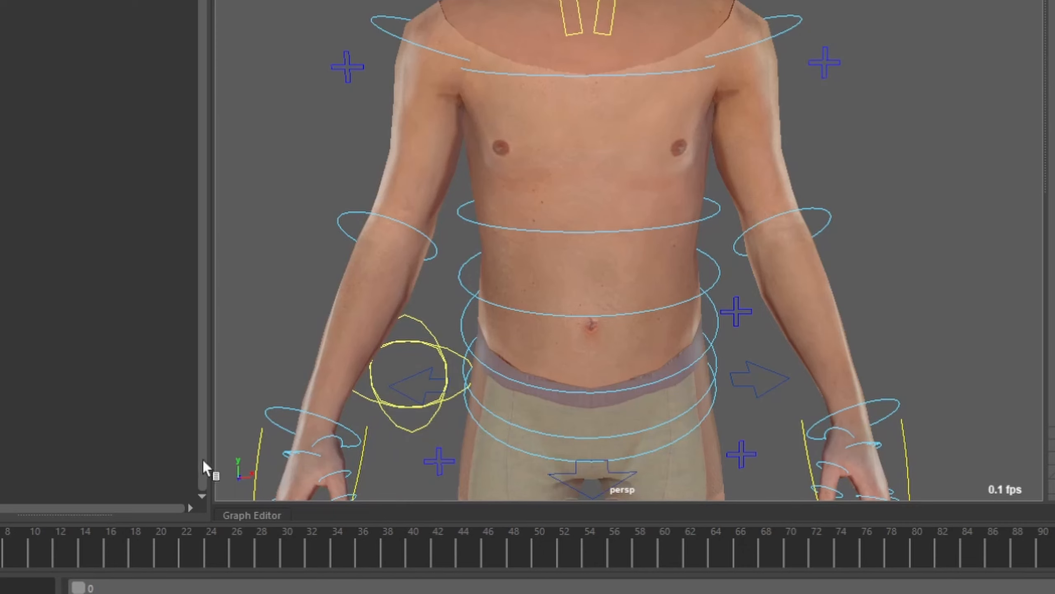
Import the audio file youAndHeWereBuddies.wav from the Downloads folder into the scene
{"action": "right_click", "coordinate": [242, 541]}
{"action": "mouse_move", "coordinate": [274, 514]}
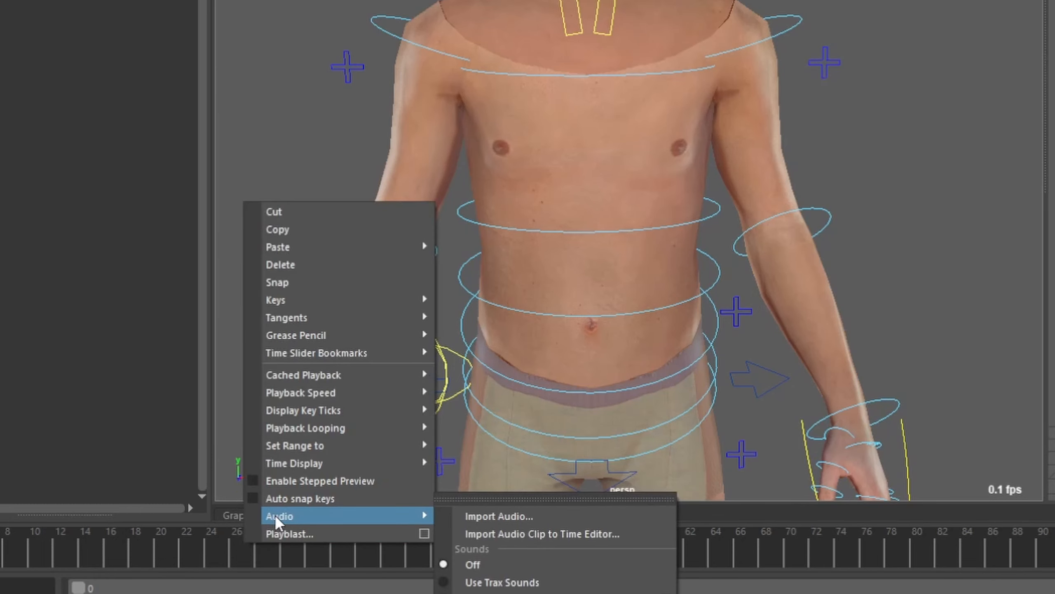
{"action": "left_click", "coordinate": [619, 518]}
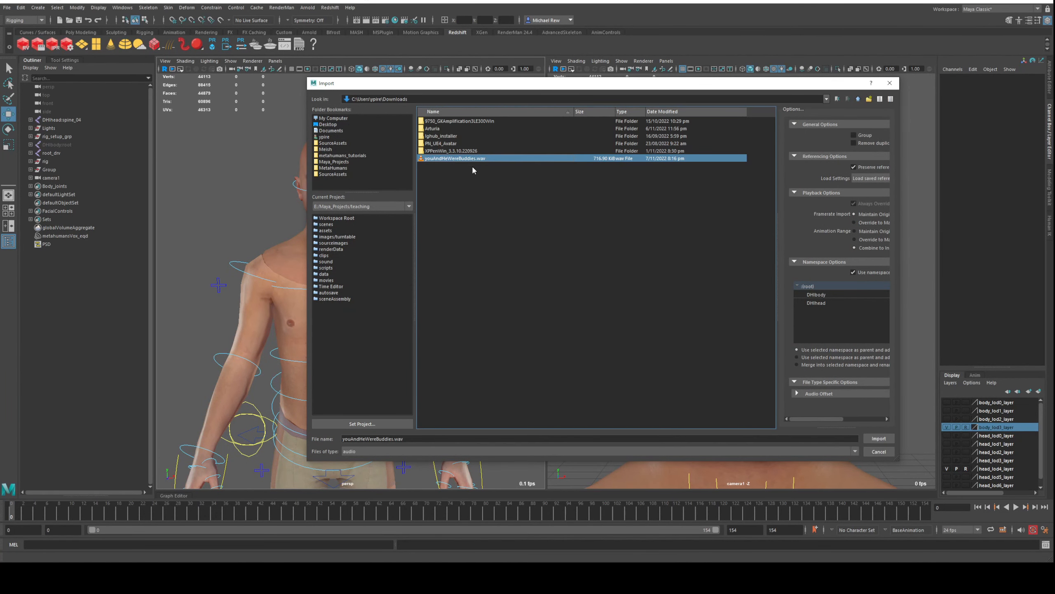
{"action": "left_click_drag", "start_coordinate": [777, 157], "coordinate": [742, 156]}
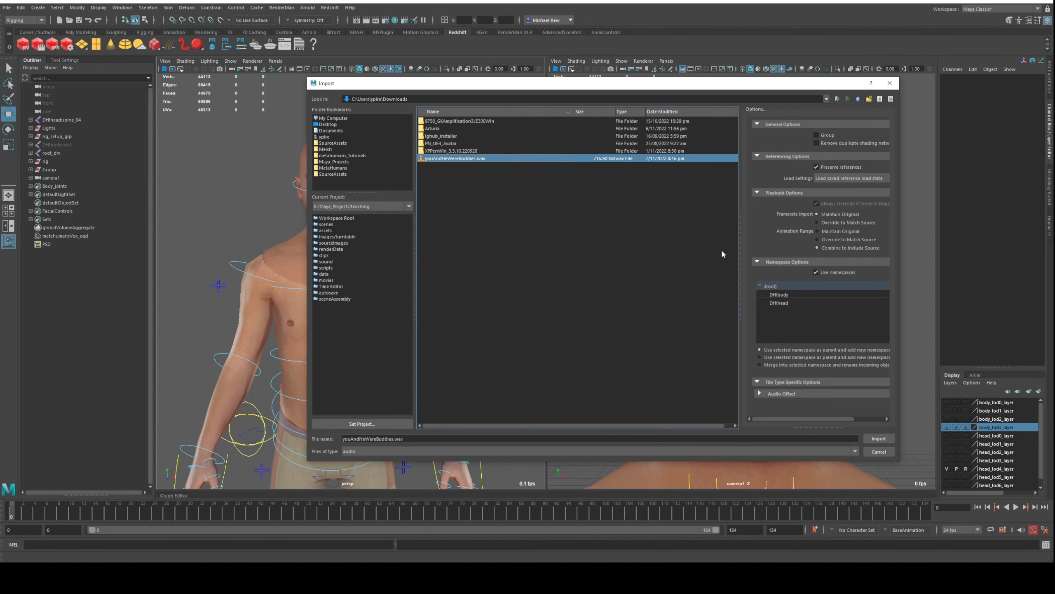
{"action": "left_click", "coordinate": [879, 439]}
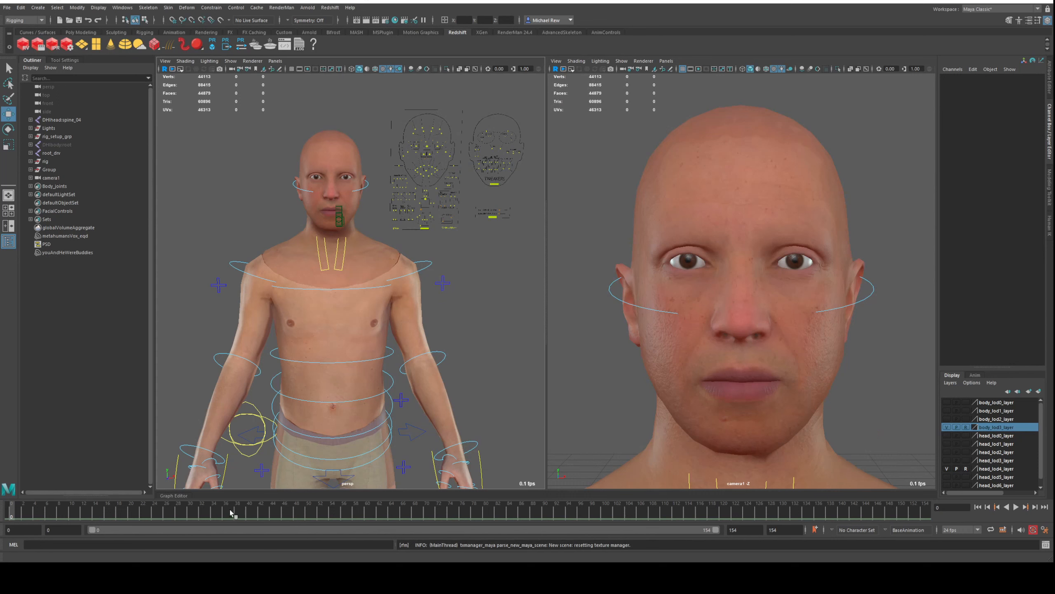
Make youAndHeWereBuddies the active sound on the timeline
{"action": "right_click", "coordinate": [230, 512]}
{"action": "mouse_move", "coordinate": [251, 498]}
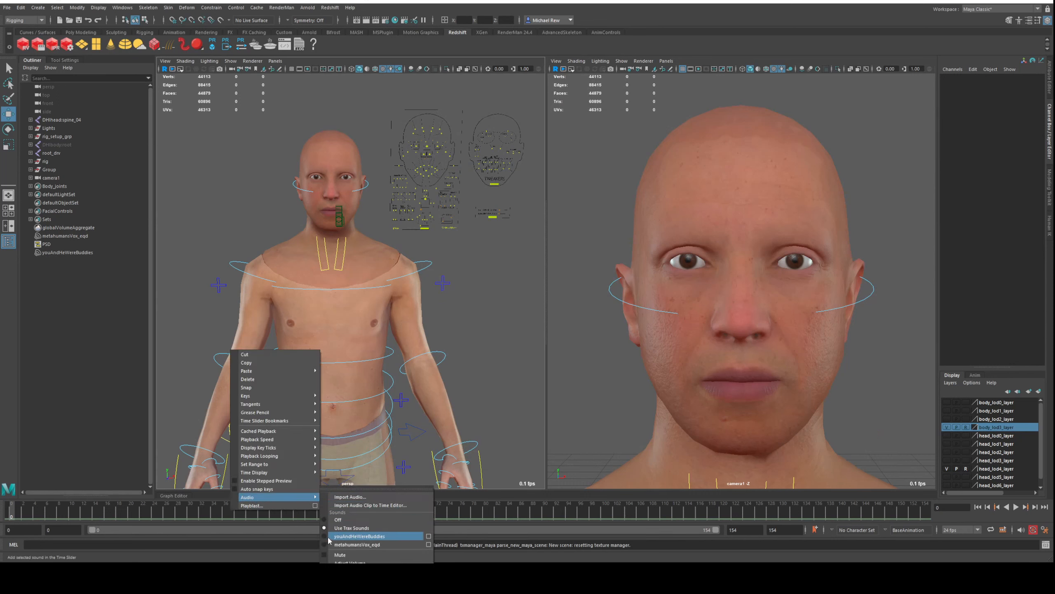
{"action": "left_click", "coordinate": [344, 536]}
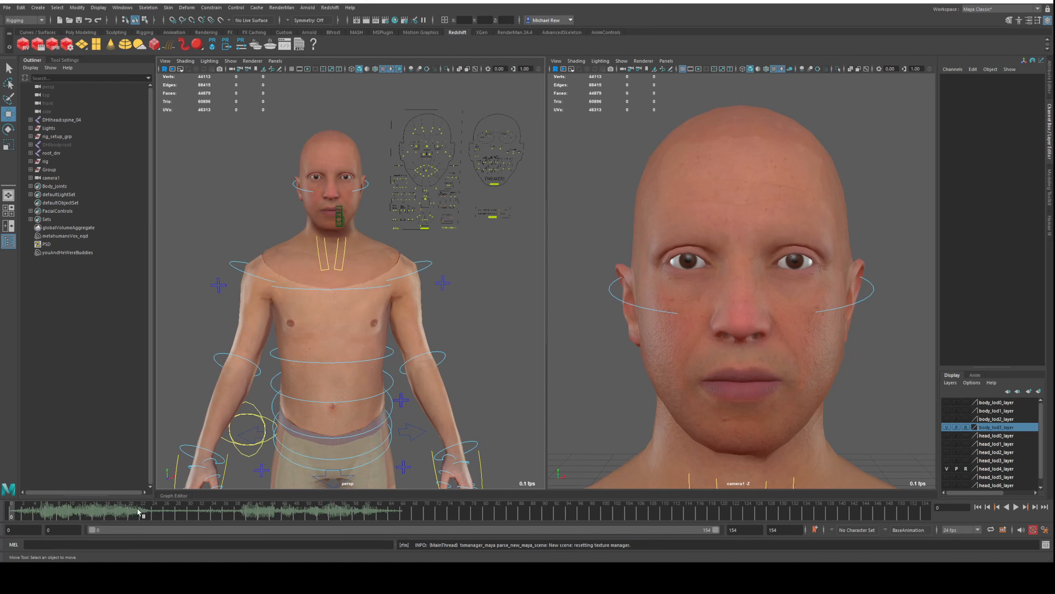
Play back and scrub the dialogue audio on the timeline, and return to frame 0
{"action": "left_click", "coordinate": [29, 511]}
{"action": "key", "text": "alt+v"}
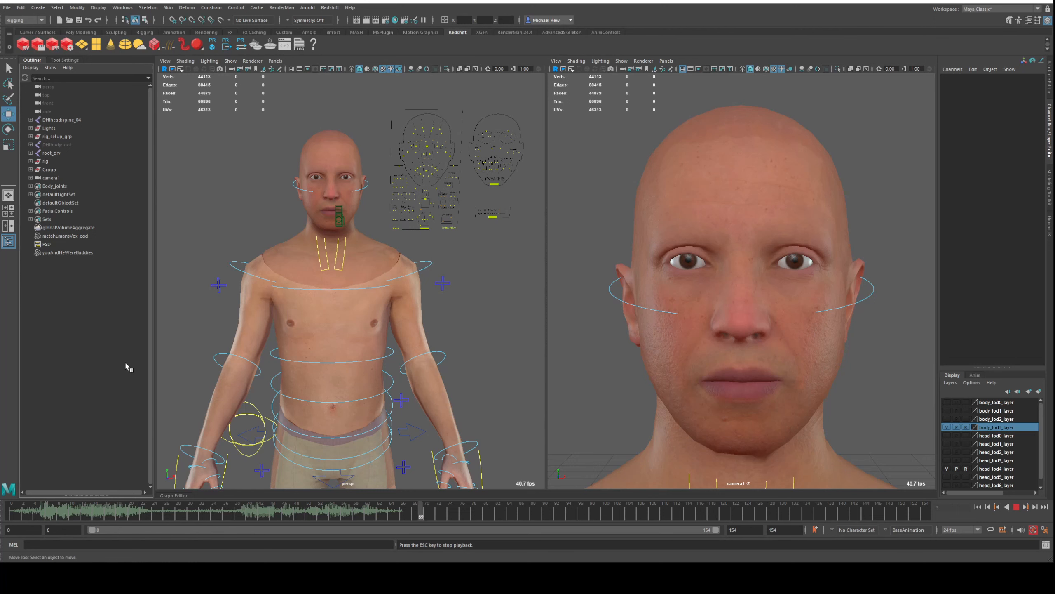
{"action": "key", "text": "Escape"}
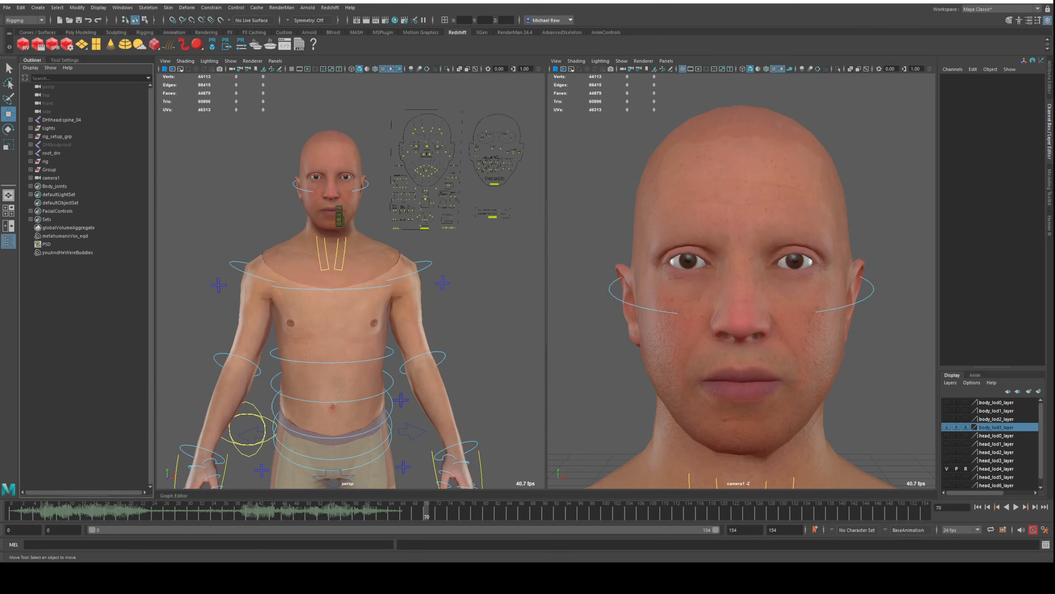
{"action": "left_click_drag", "start_coordinate": [74, 512], "coordinate": [24, 512]}
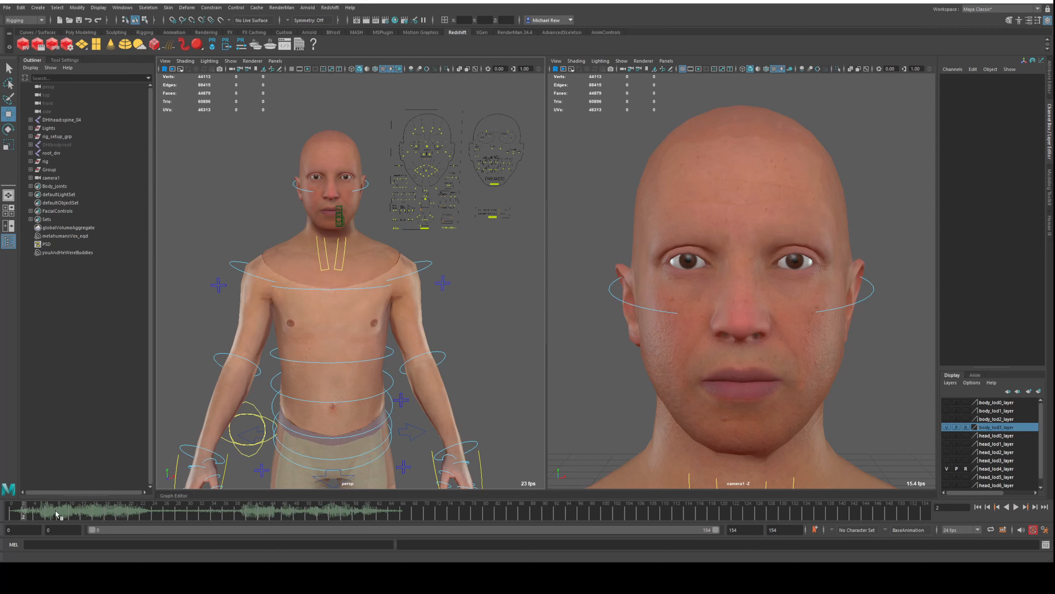
{"action": "left_click", "coordinate": [13, 514]}
Open the attributes of the youAndHeWereBuddies sound and set its Silence to 5 frames
{"action": "right_click", "coordinate": [115, 515]}
{"action": "mouse_move", "coordinate": [139, 501]}
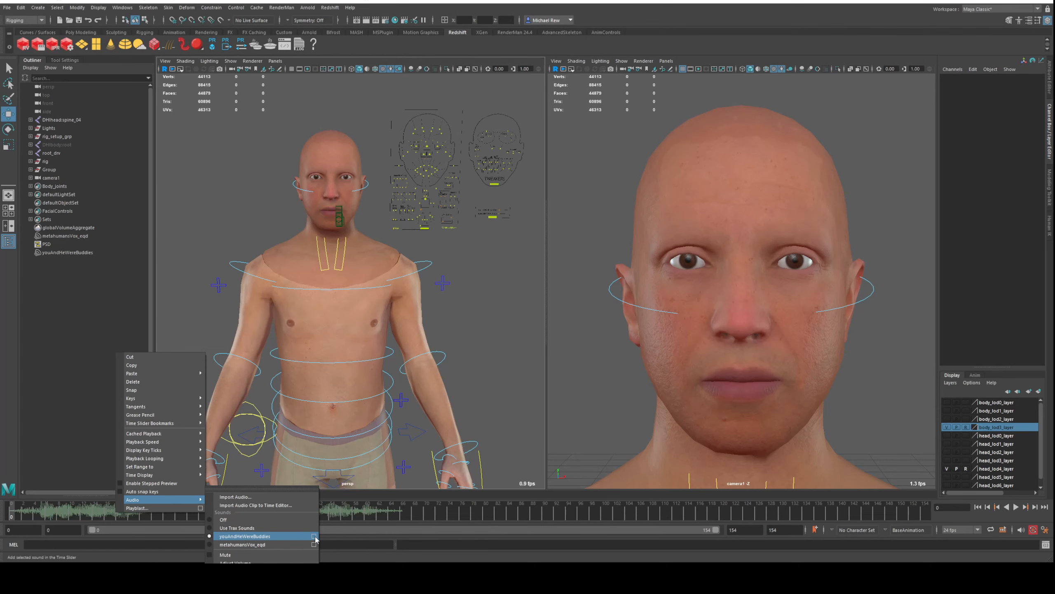
{"action": "left_click", "coordinate": [314, 536]}
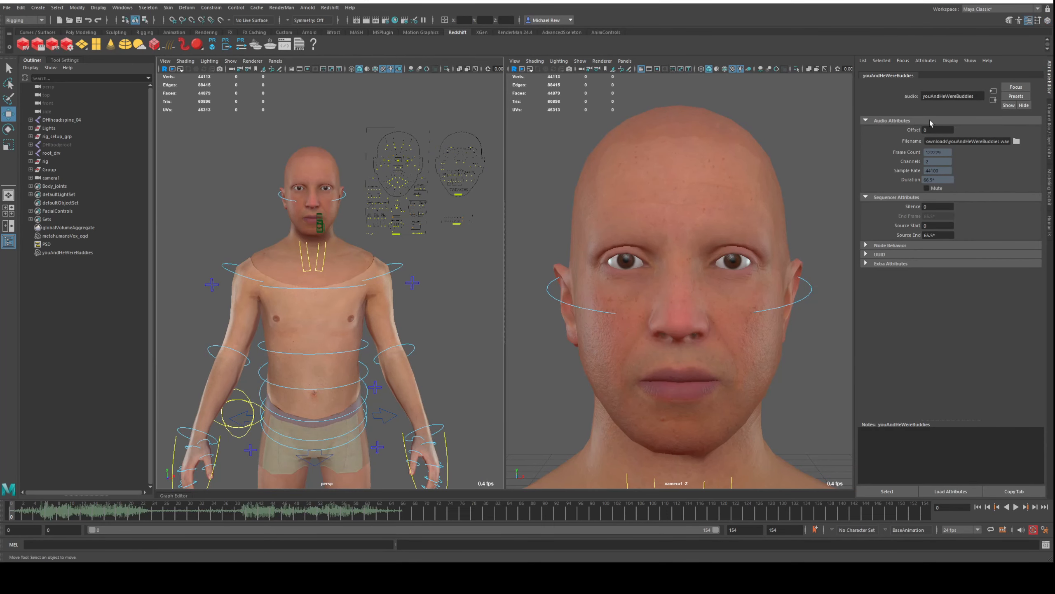
{"action": "left_click", "coordinate": [945, 209]}
{"action": "key", "text": "Return"}
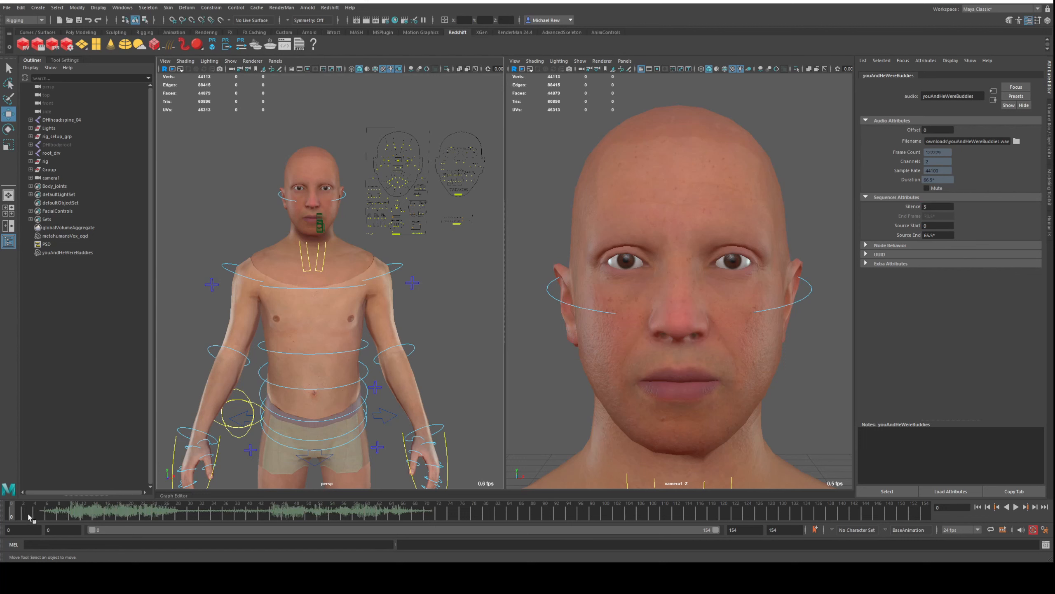
Try Source Start values of 1 and 3 on the sound clip, and reset it to 0
{"action": "left_click", "coordinate": [933, 225]}
{"action": "type", "text": "1"}
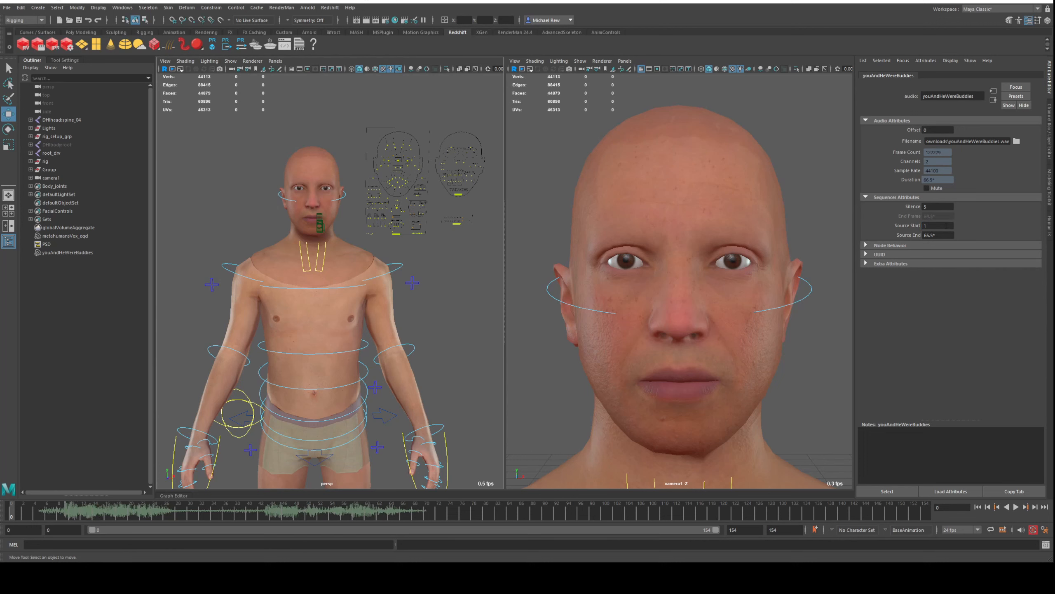
{"action": "key", "text": "Return"}
{"action": "left_click", "coordinate": [947, 226]}
{"action": "type", "text": "3"}
{"action": "key", "text": "Return"}
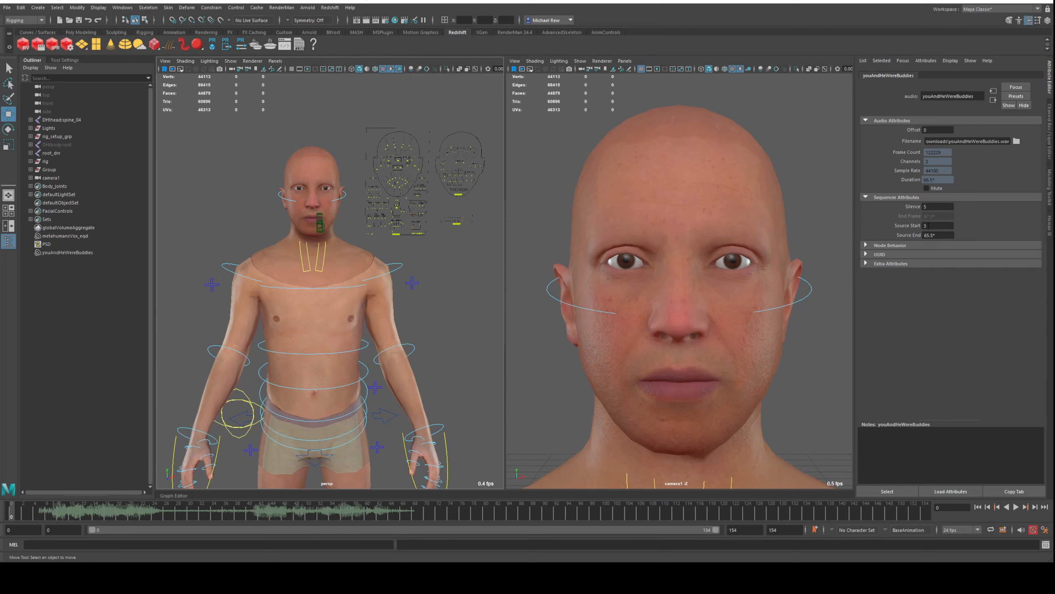
{"action": "left_click", "coordinate": [928, 224]}
{"action": "type", "text": "0"}
{"action": "key", "text": "Return"}
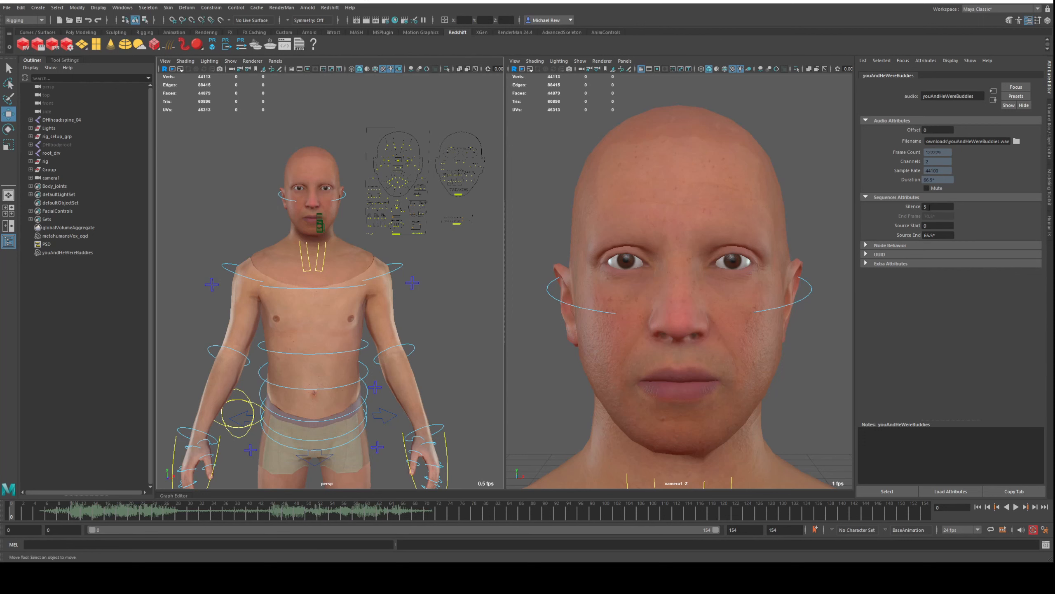
Set the sound clip's Silence to 1 frame, and check the start of the audio by playing and scrubbing the timeline
{"action": "left_click", "coordinate": [935, 208]}
{"action": "key", "text": "Return"}
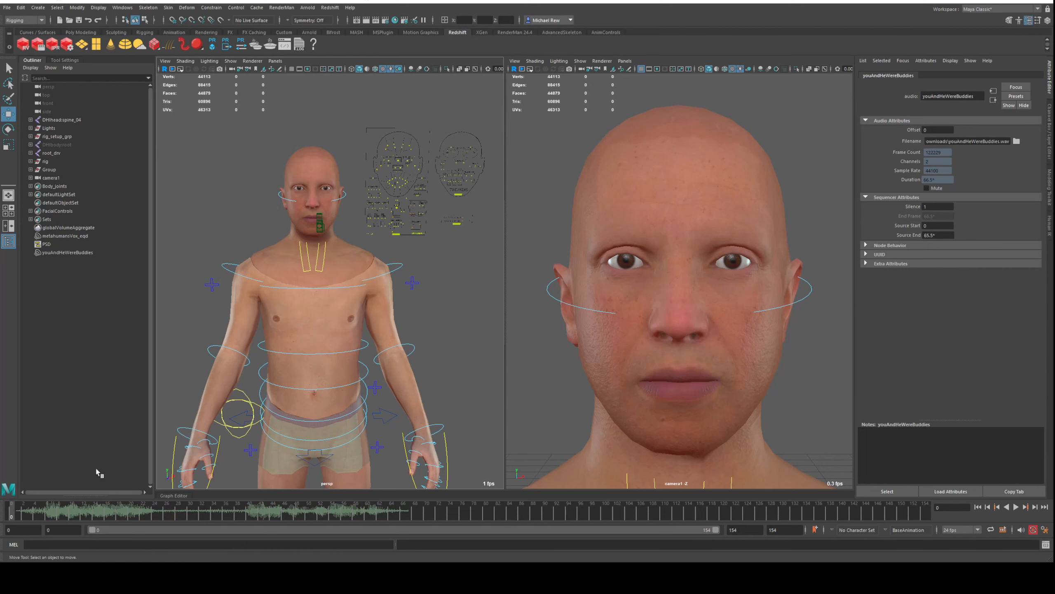
{"action": "key", "text": "alt+v"}
{"action": "left_click_drag", "start_coordinate": [19, 509], "coordinate": [7, 514]}
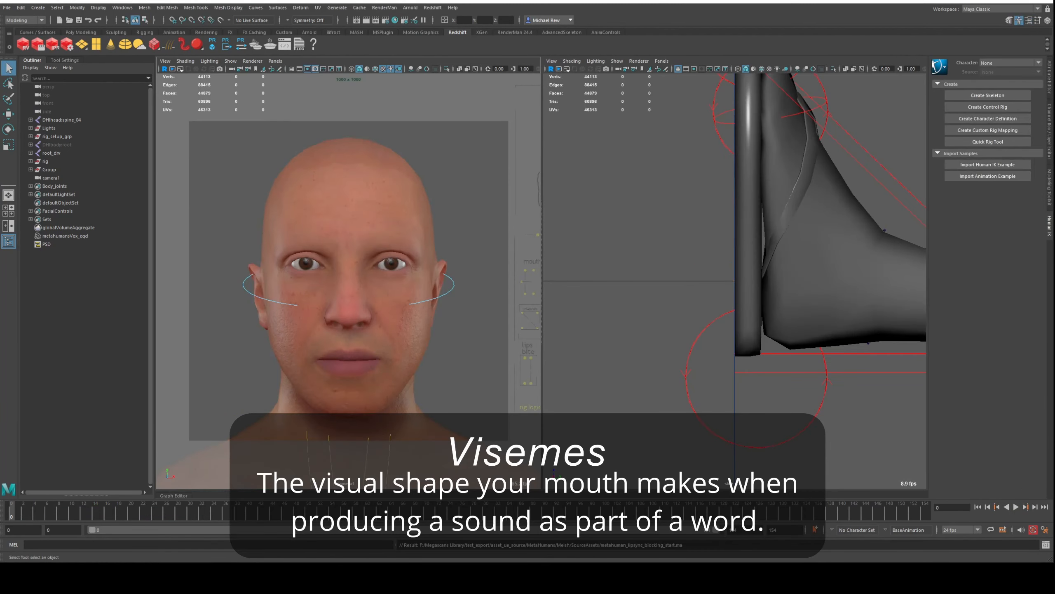
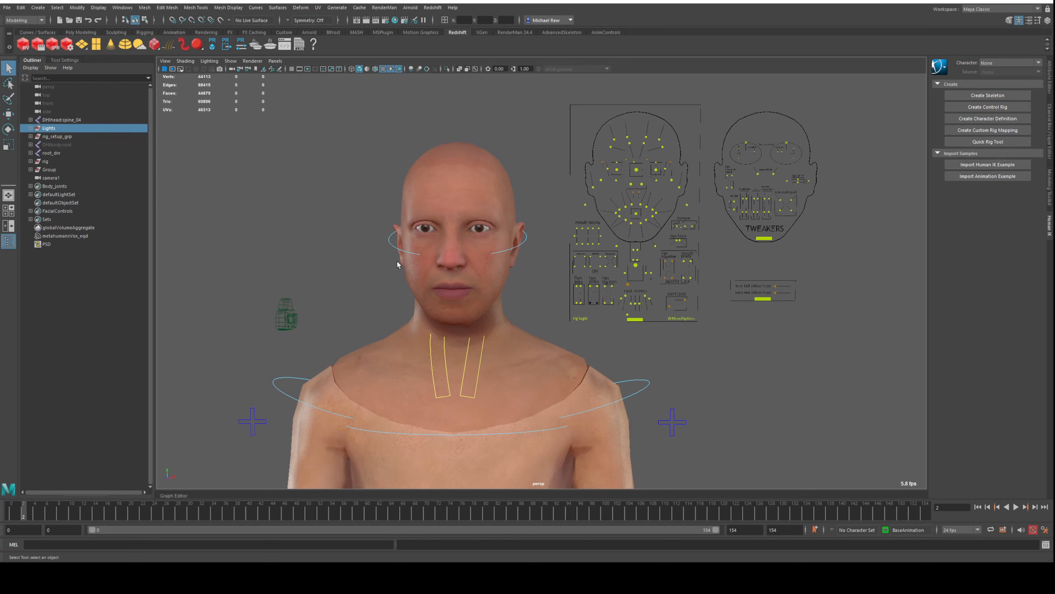
Check the camera1 object, switch to the side-by-side two-pane layout, and look through camera1 in the first pane
{"action": "left_click", "coordinate": [278, 288]}
{"action": "left_click", "coordinate": [286, 312]}
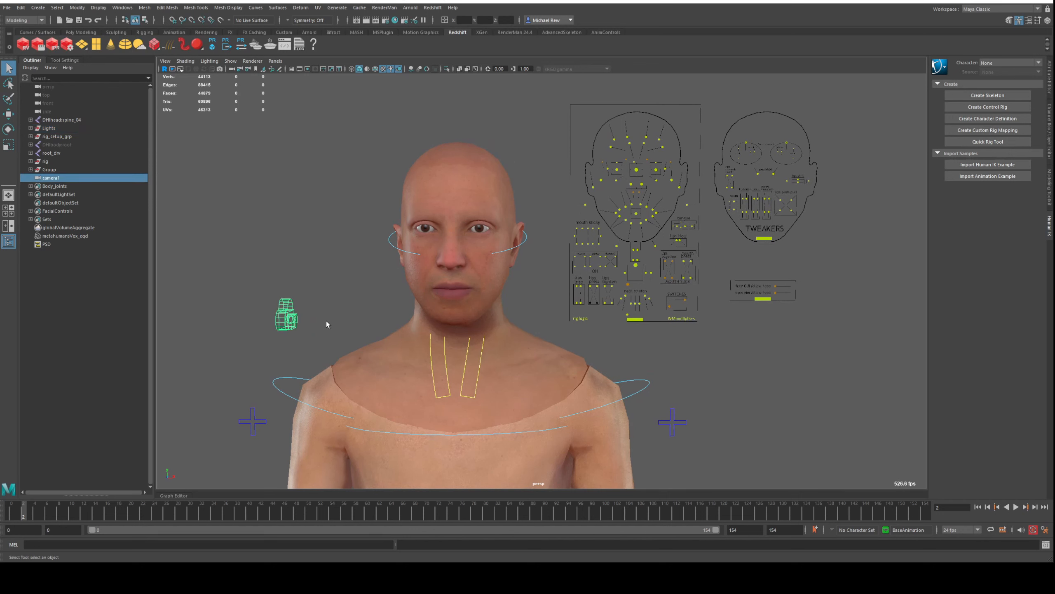
{"action": "left_click", "coordinate": [333, 245]}
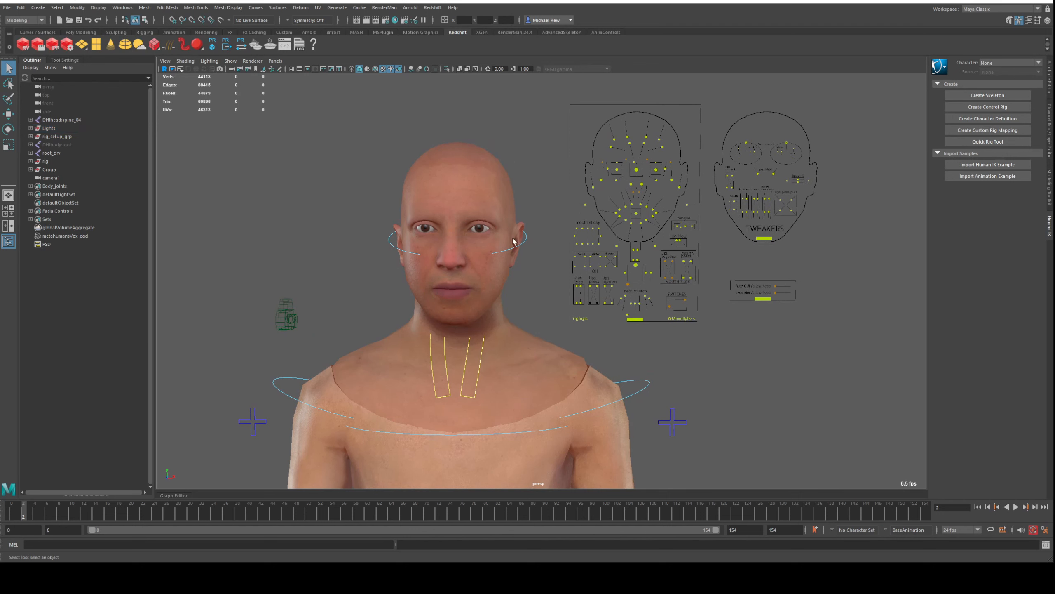
{"action": "left_click", "coordinate": [8, 226]}
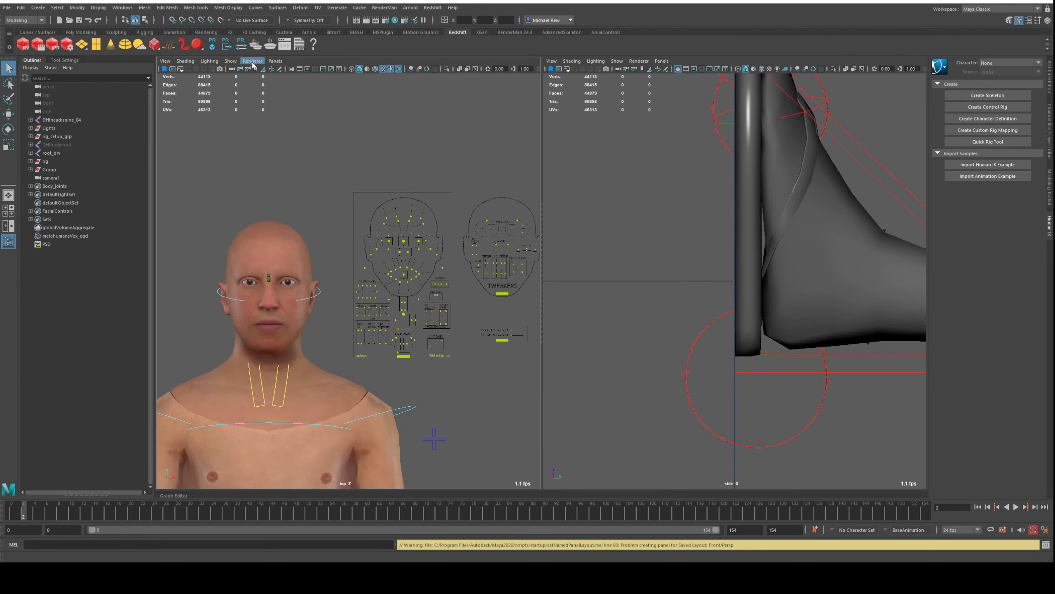
{"action": "left_click", "coordinate": [275, 60]}
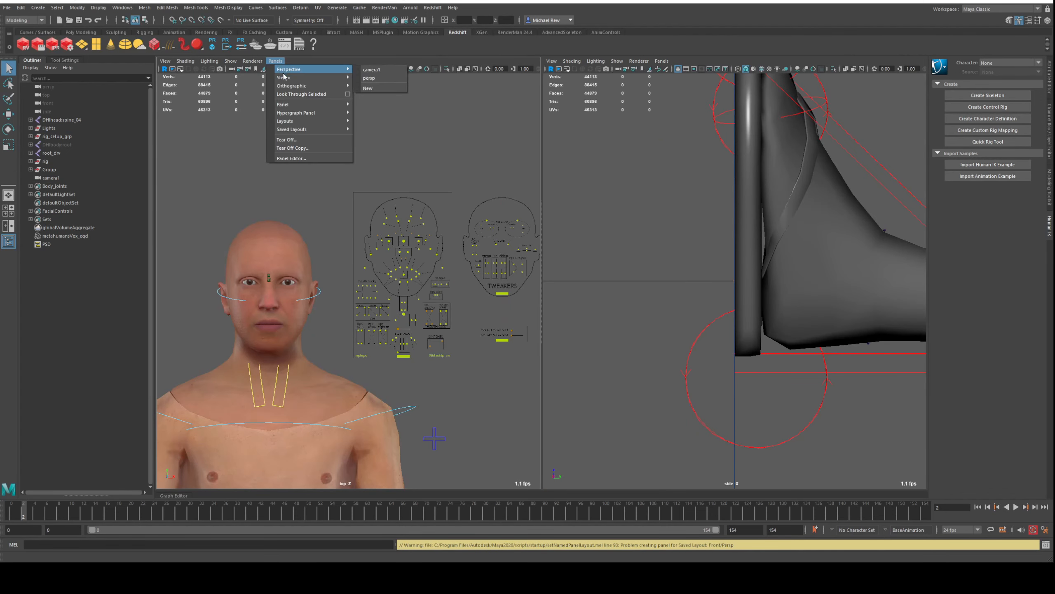
{"action": "left_click", "coordinate": [368, 70]}
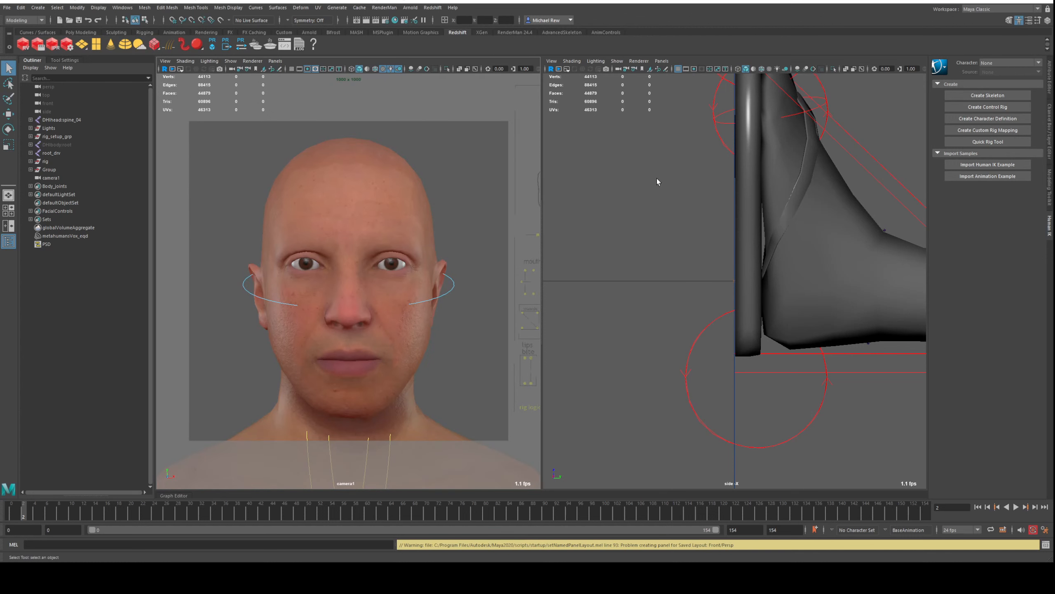
Switch the second pane from the side view to the top view
{"action": "scroll", "coordinate": [656, 180], "scroll_direction": "down", "scroll_amount": 6}
{"action": "middle_click_drag", "start_coordinate": [827, 164], "coordinate": [519, 191], "text": "alt"}
{"action": "scroll", "coordinate": [735, 191], "scroll_direction": "down", "scroll_amount": 2}
{"action": "middle_click_drag", "start_coordinate": [761, 176], "coordinate": [694, 166], "text": "alt"}
{"action": "scroll", "coordinate": [629, 163], "scroll_direction": "down", "scroll_amount": 2}
{"action": "left_click", "coordinate": [662, 60]}
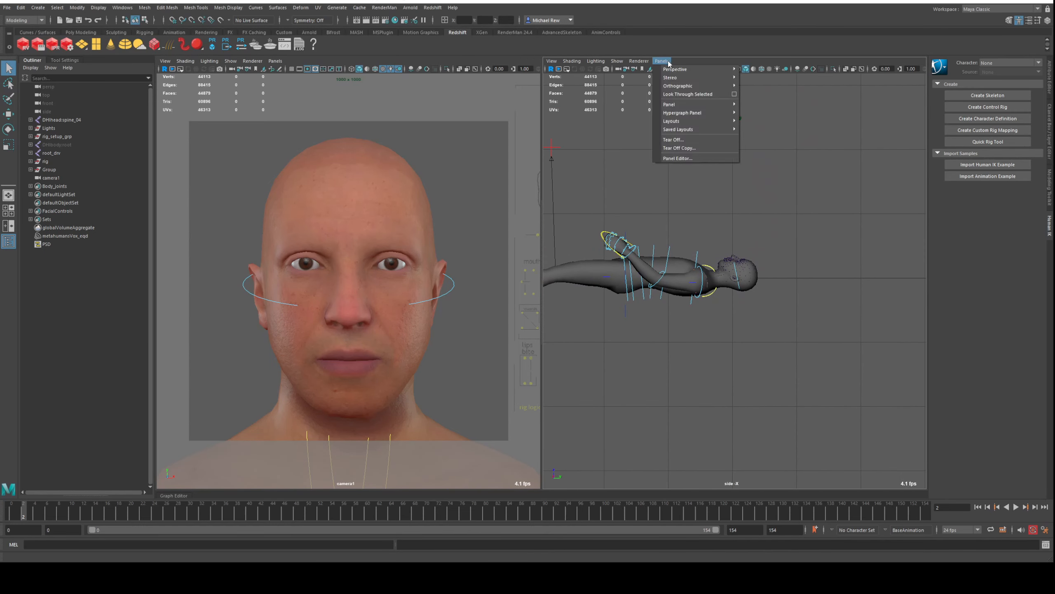
{"action": "mouse_move", "coordinate": [678, 70]}
{"action": "left_click", "coordinate": [760, 94]}
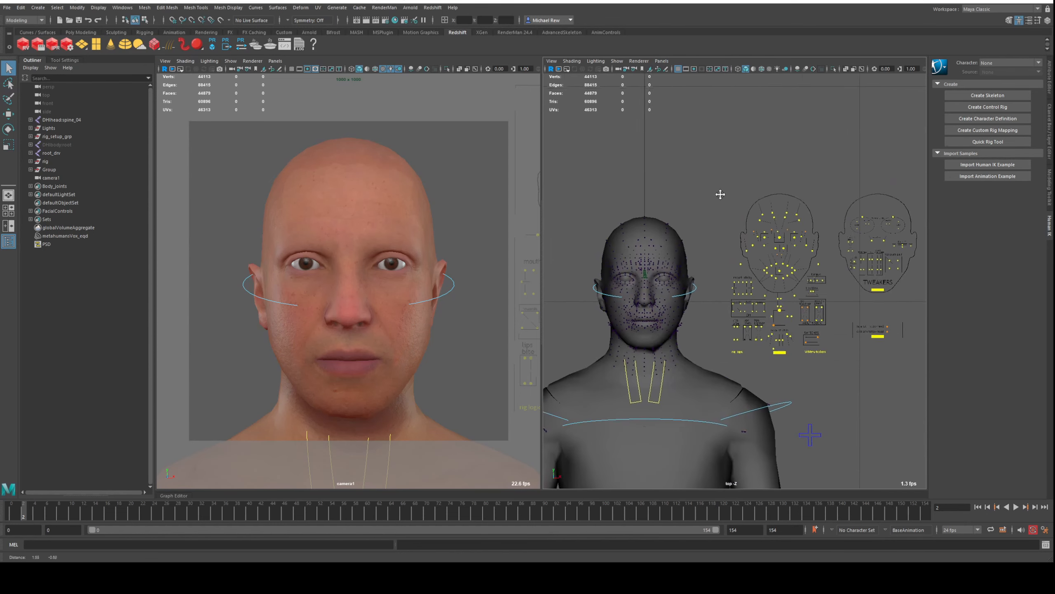
Frame the facial control board in the top view and lock that view's camera
{"action": "middle_click_drag", "start_coordinate": [718, 188], "coordinate": [615, 167], "text": "alt"}
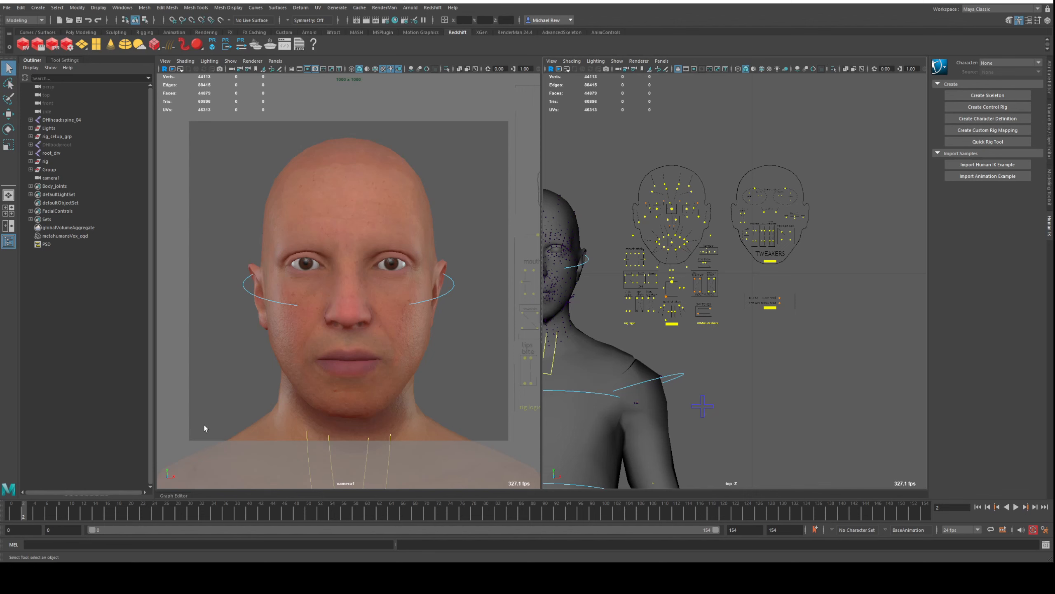
{"action": "scroll", "coordinate": [702, 345], "scroll_direction": "up", "scroll_amount": 5}
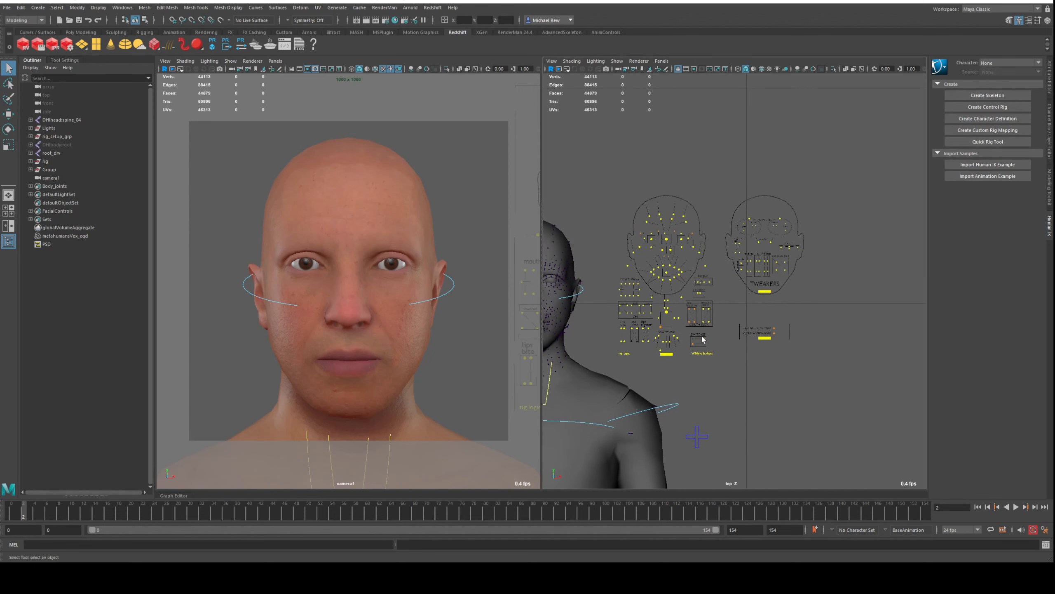
{"action": "scroll", "coordinate": [700, 345], "scroll_direction": "down", "scroll_amount": 5}
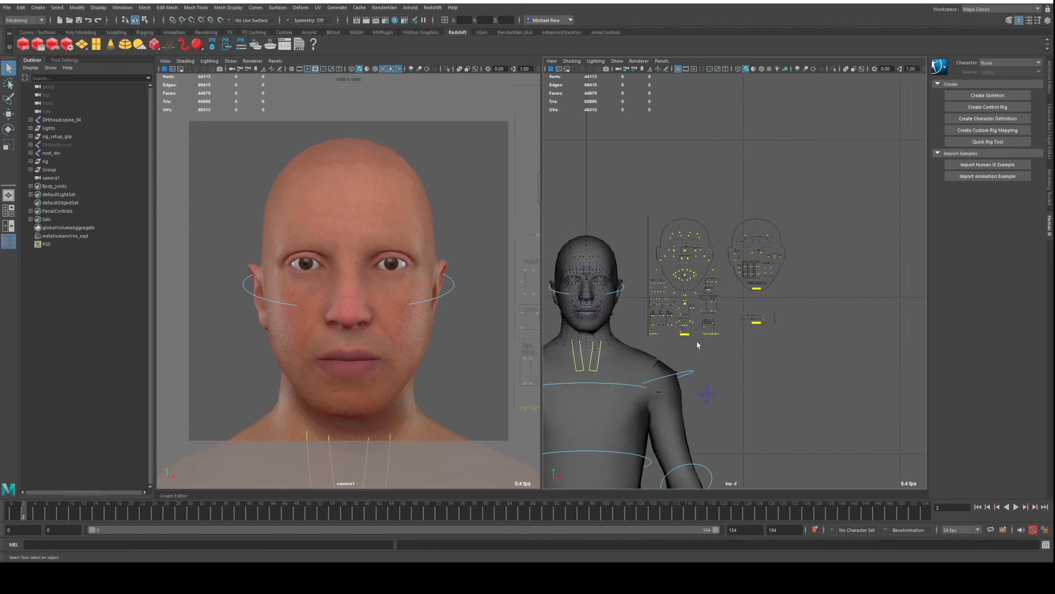
{"action": "scroll", "coordinate": [697, 344], "scroll_direction": "up", "scroll_amount": 4}
{"action": "middle_click_drag", "start_coordinate": [672, 367], "coordinate": [749, 380], "text": "alt"}
{"action": "scroll", "coordinate": [782, 344], "scroll_direction": "up", "scroll_amount": 4}
{"action": "scroll", "coordinate": [761, 303], "scroll_direction": "down", "scroll_amount": 3}
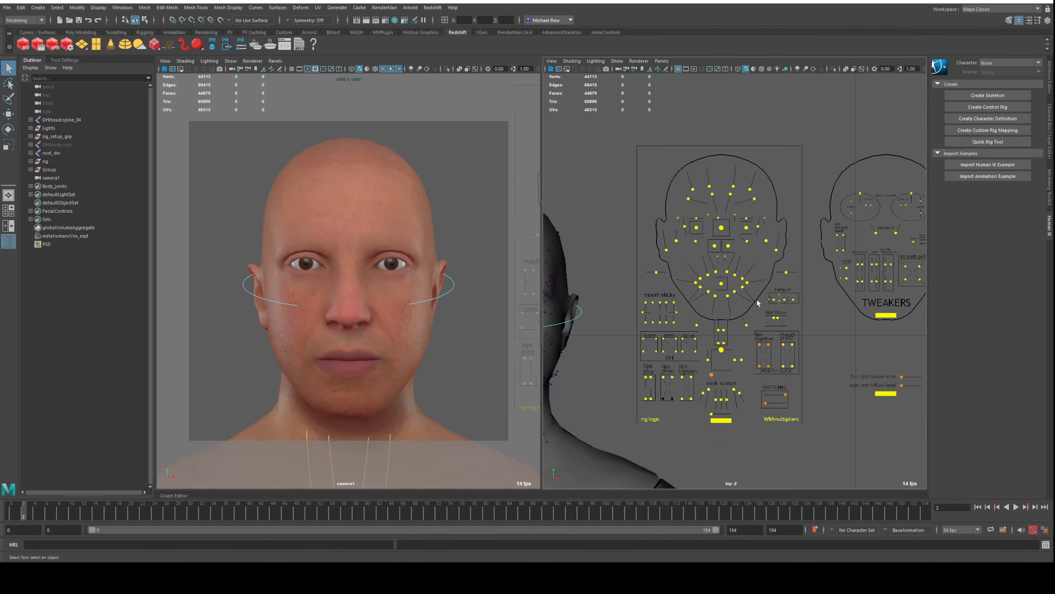
{"action": "middle_click_drag", "start_coordinate": [760, 303], "coordinate": [624, 307], "text": "alt"}
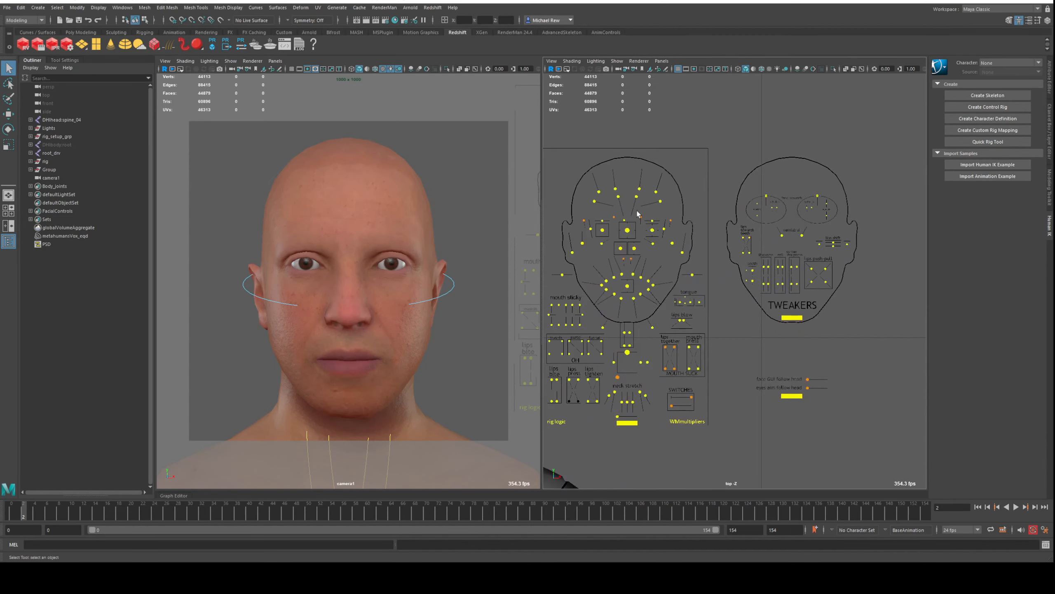
{"action": "middle_click_drag", "start_coordinate": [619, 270], "coordinate": [806, 282], "text": "alt"}
{"action": "scroll", "coordinate": [743, 275], "scroll_direction": "up", "scroll_amount": 4}
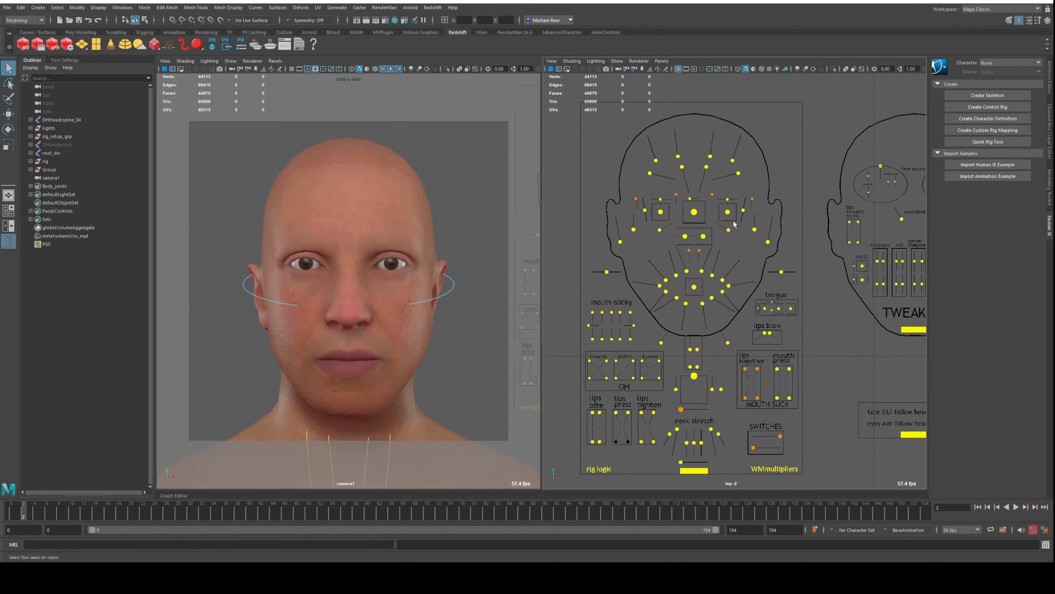
{"action": "left_click", "coordinate": [626, 69]}
Examine the facial rig by selecting the whole control board, the head control, and the brow and eye controls in turn
{"action": "left_click_drag", "start_coordinate": [571, 103], "coordinate": [836, 483]}
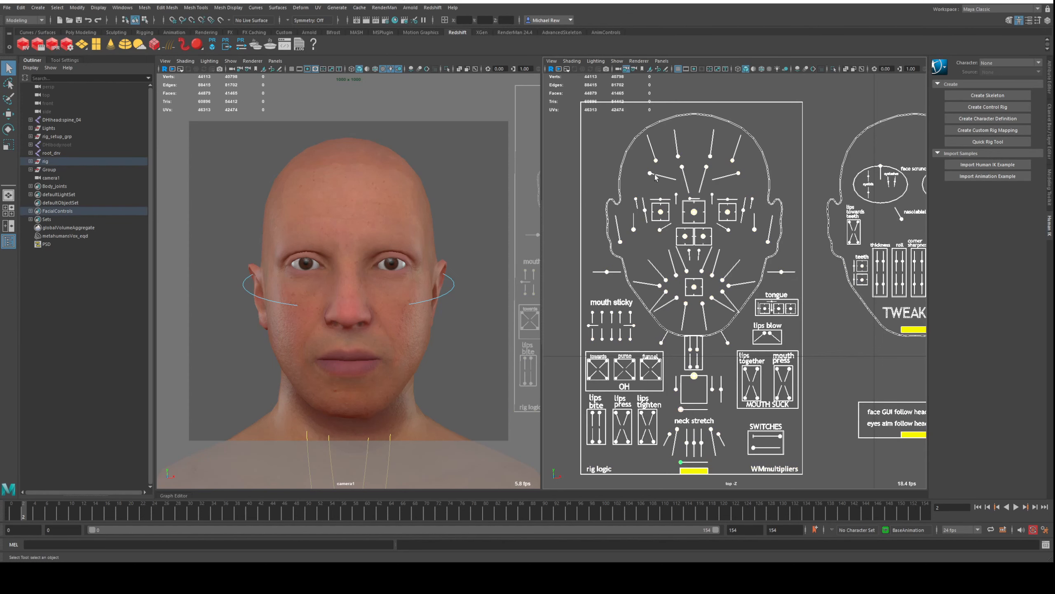
{"action": "left_click", "coordinate": [623, 122]}
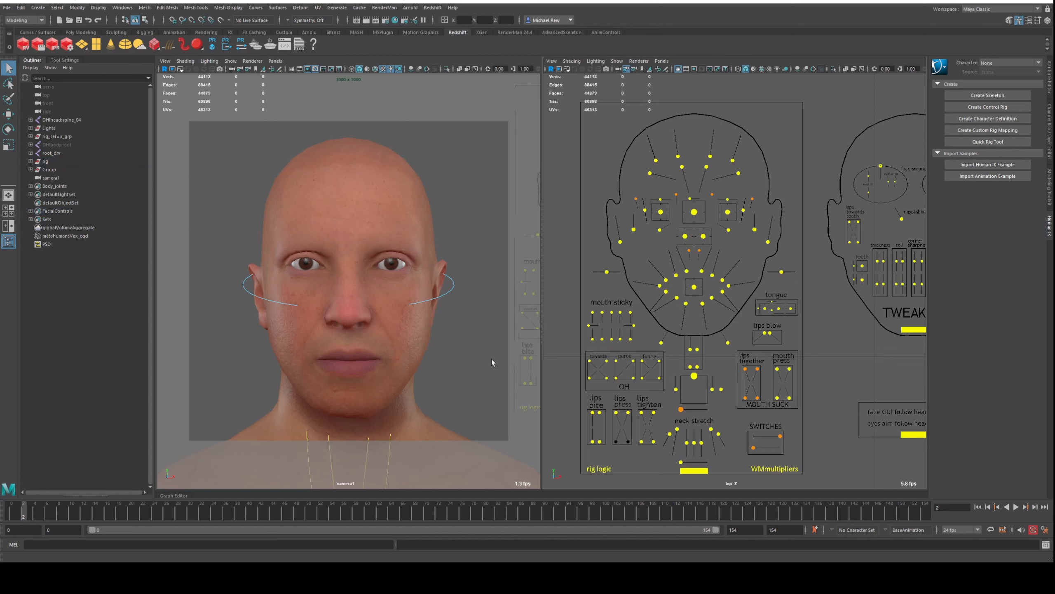
{"action": "left_click", "coordinate": [453, 292]}
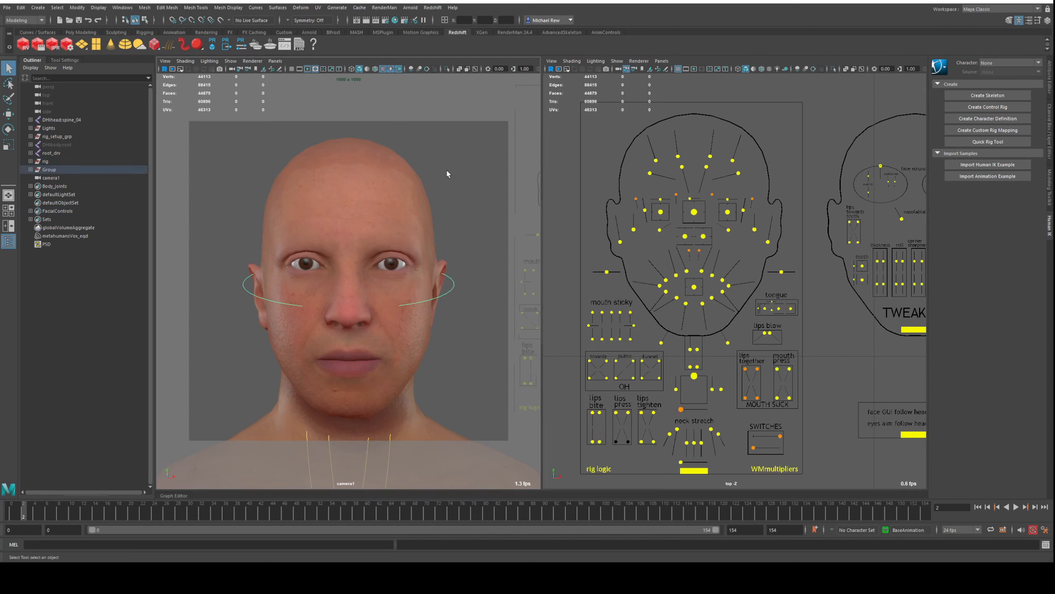
{"action": "left_click", "coordinate": [779, 170]}
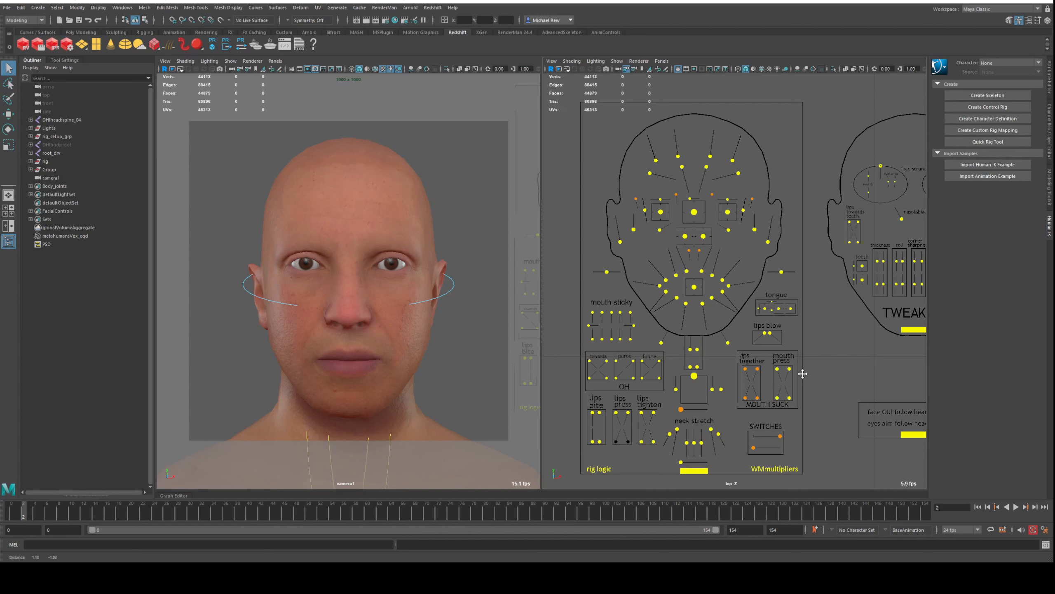
{"action": "left_click_drag", "start_coordinate": [608, 129], "coordinate": [813, 191]}
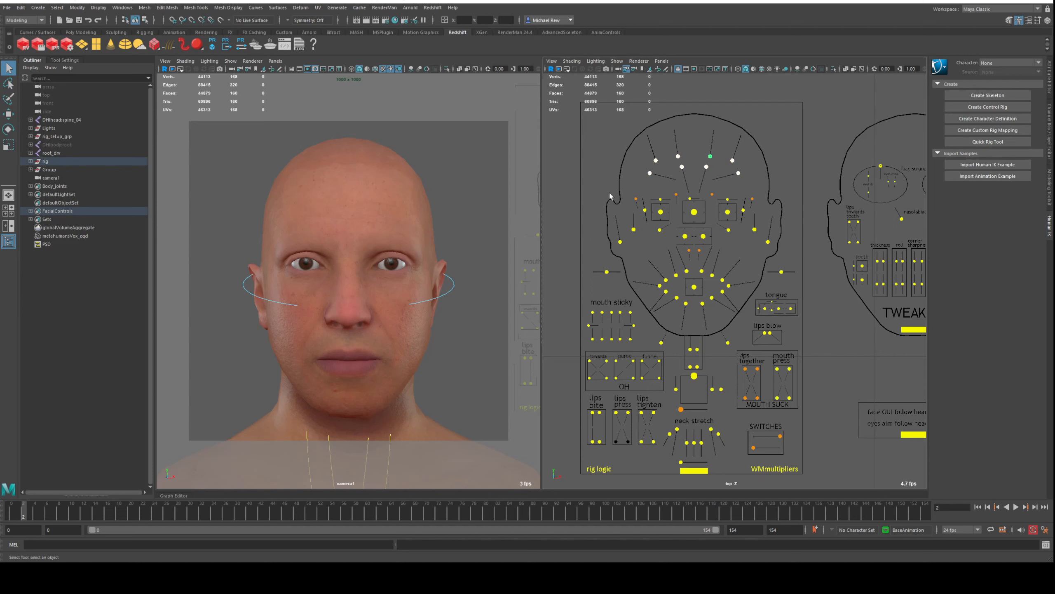
{"action": "left_click_drag", "start_coordinate": [592, 195], "coordinate": [813, 251]}
{"action": "left_click", "coordinate": [588, 267]}
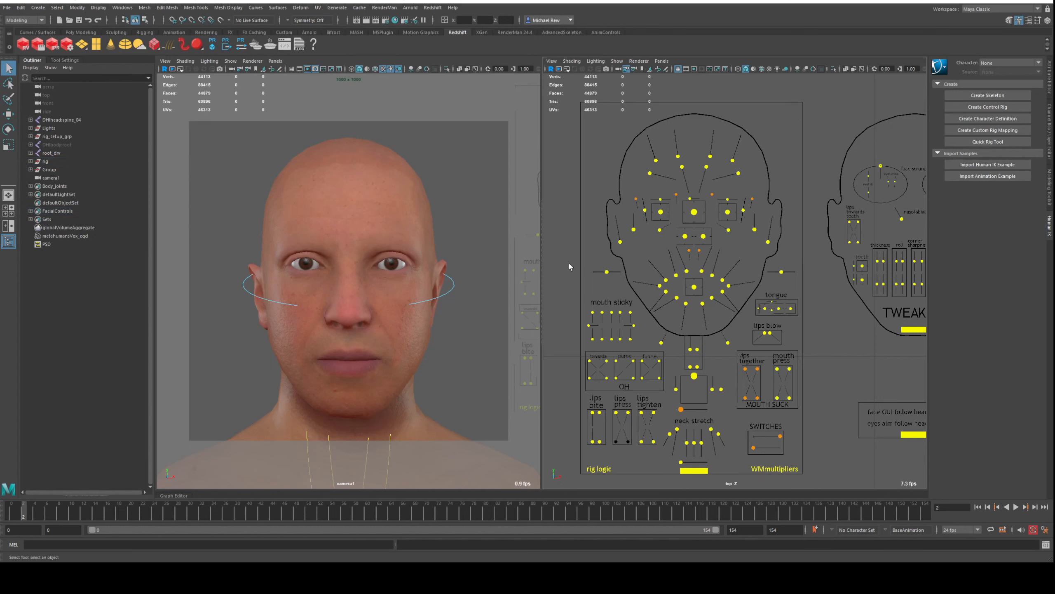
Select the mouth-area controls and try moving the three controls at one side of the lower lip
{"action": "left_click_drag", "start_coordinate": [569, 263], "coordinate": [841, 485]}
{"action": "left_click", "coordinate": [677, 443]}
{"action": "key", "text": "w"}
{"action": "left_click_drag", "start_coordinate": [730, 305], "coordinate": [711, 286]}
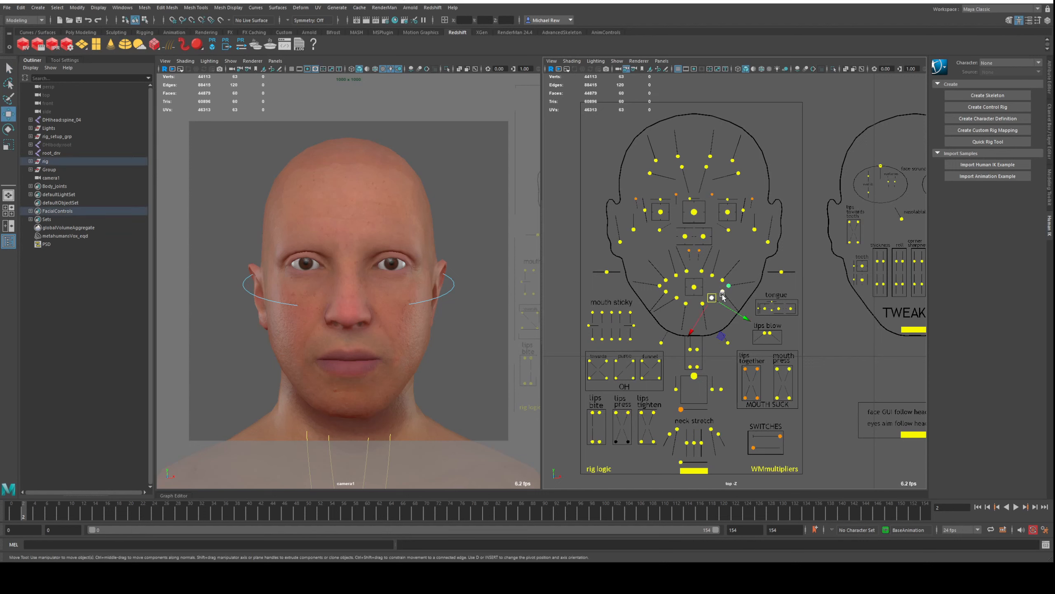
{"action": "mouse_move", "coordinate": [749, 319]}
{"action": "left_mouse_down"}
{"action": "mouse_move", "coordinate": [767, 330]}
{"action": "mouse_move", "coordinate": [733, 318]}
{"action": "left_mouse_up"}
{"action": "left_click", "coordinate": [730, 248]}
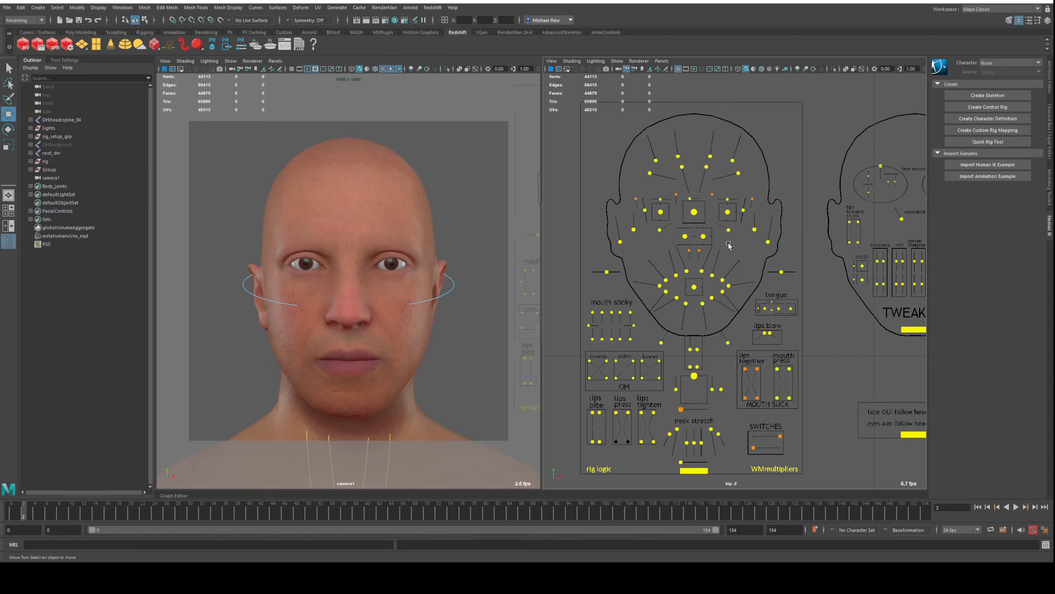
{"action": "left_click_drag", "start_coordinate": [580, 262], "coordinate": [831, 498]}
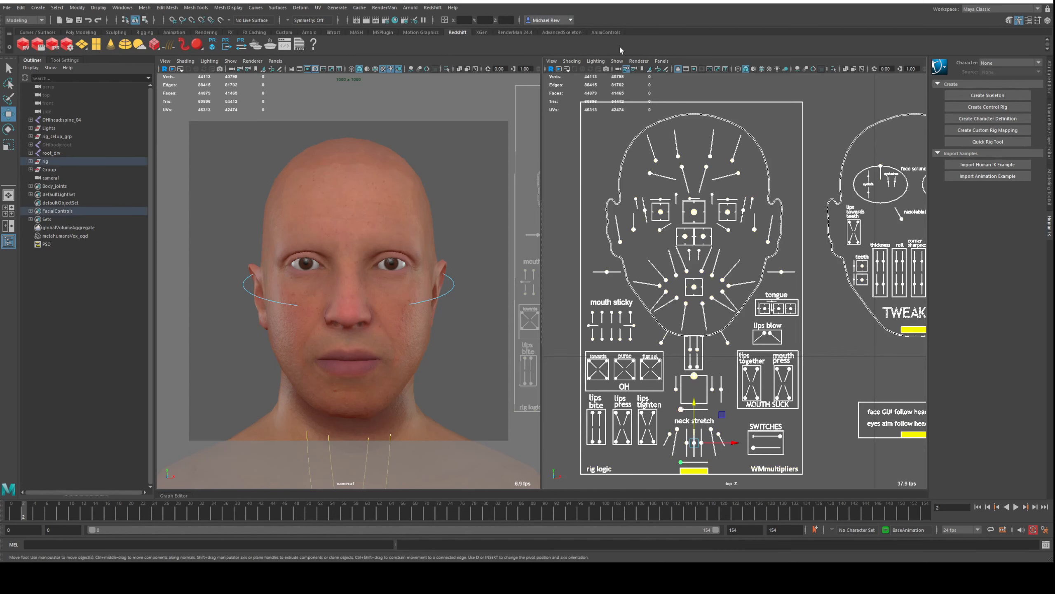
{"action": "left_click", "coordinate": [553, 178]}
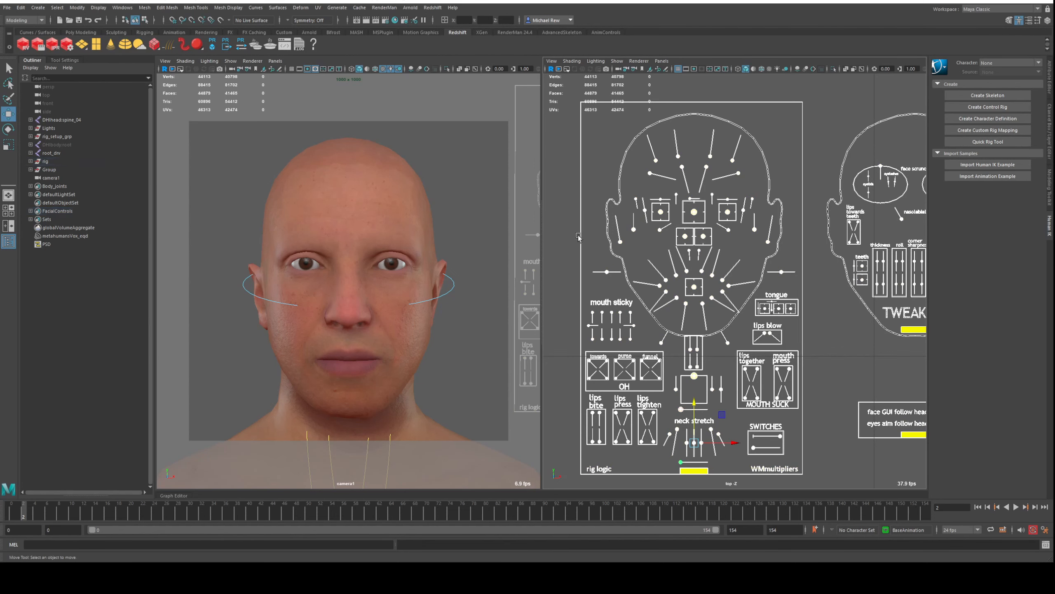
Lower the round jaw control below the face outline about halfway down its box to open the mouth
{"action": "middle_click_drag", "start_coordinate": [580, 341], "coordinate": [592, 300], "text": "alt"}
{"action": "scroll", "coordinate": [620, 337], "scroll_direction": "up", "scroll_amount": 4}
{"action": "middle_click_drag", "start_coordinate": [620, 337], "coordinate": [726, 268], "text": "alt"}
{"action": "scroll", "coordinate": [720, 277], "scroll_direction": "up", "scroll_amount": 3}
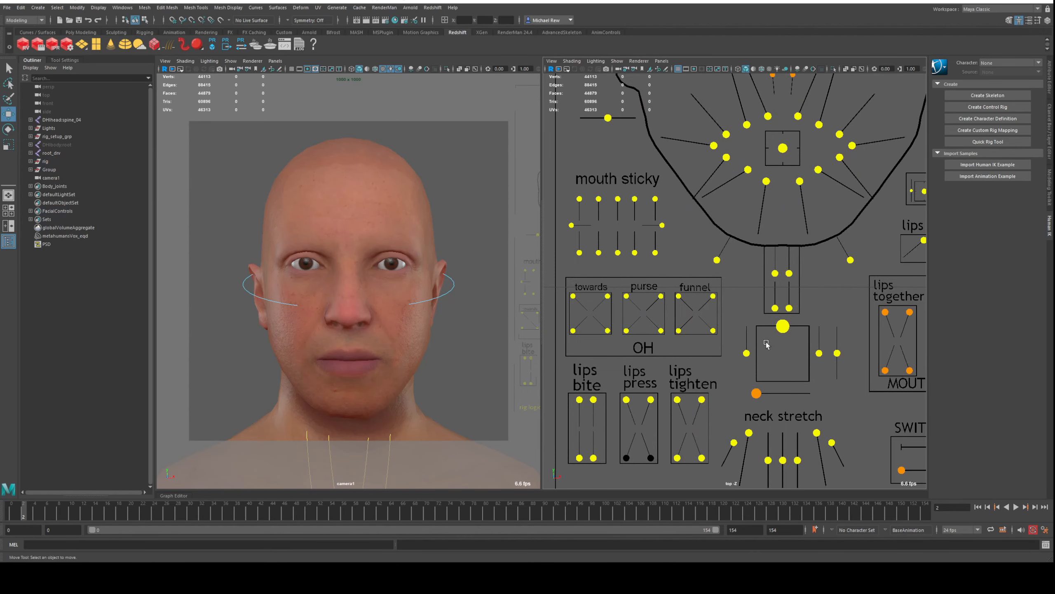
{"action": "left_click", "coordinate": [783, 326]}
{"action": "left_click_drag", "start_coordinate": [783, 329], "coordinate": [786, 377]}
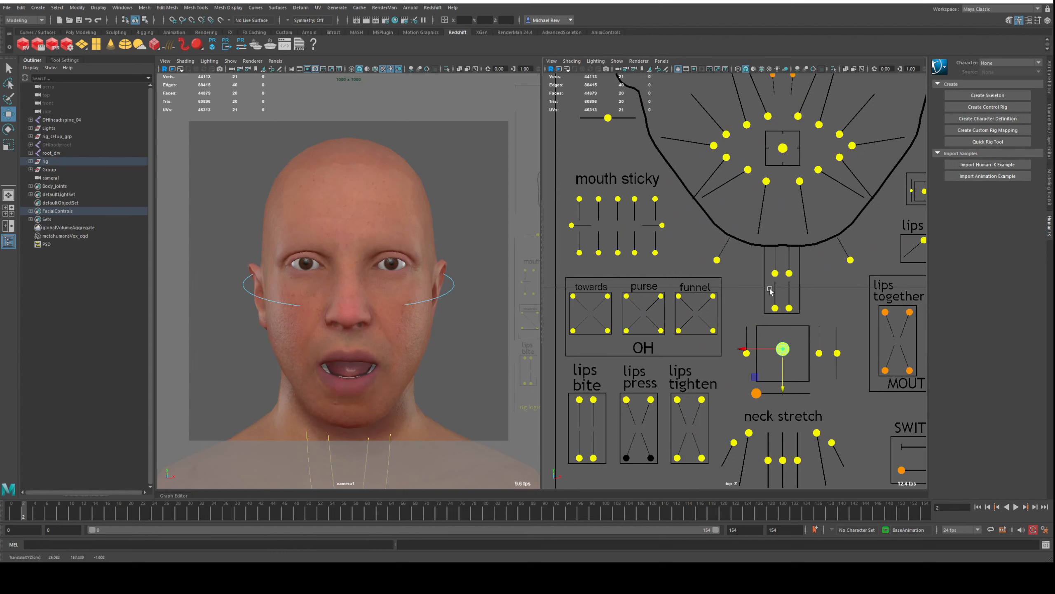
Try moving the paired chin controls above the jaw box, and raise the jaw control back to close the mouth
{"action": "left_click_drag", "start_coordinate": [768, 287], "coordinate": [805, 328]}
{"action": "left_click_drag", "start_coordinate": [775, 281], "coordinate": [773, 306]}
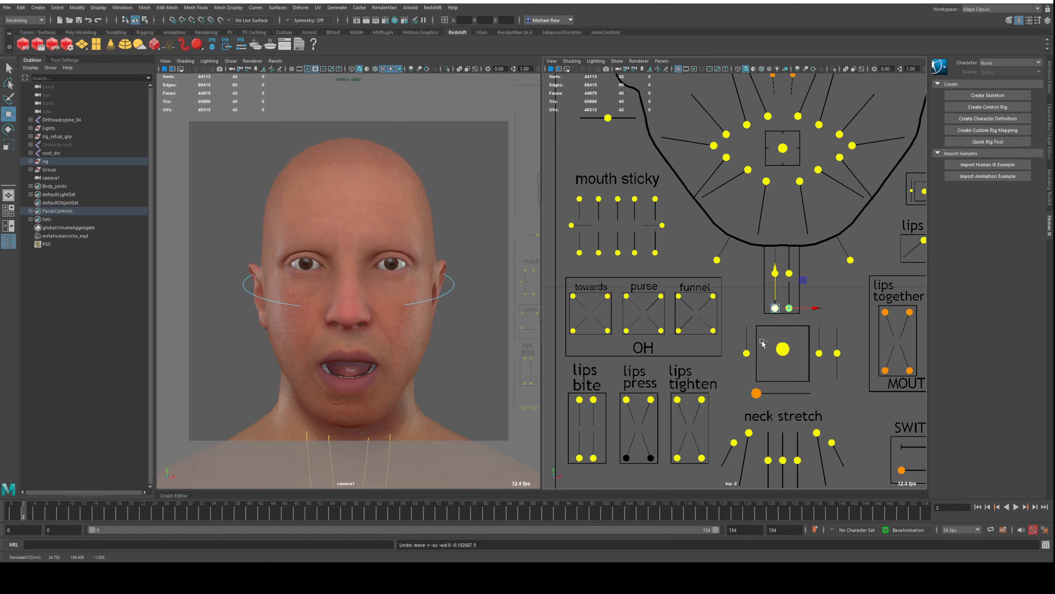
{"action": "left_click", "coordinate": [779, 351]}
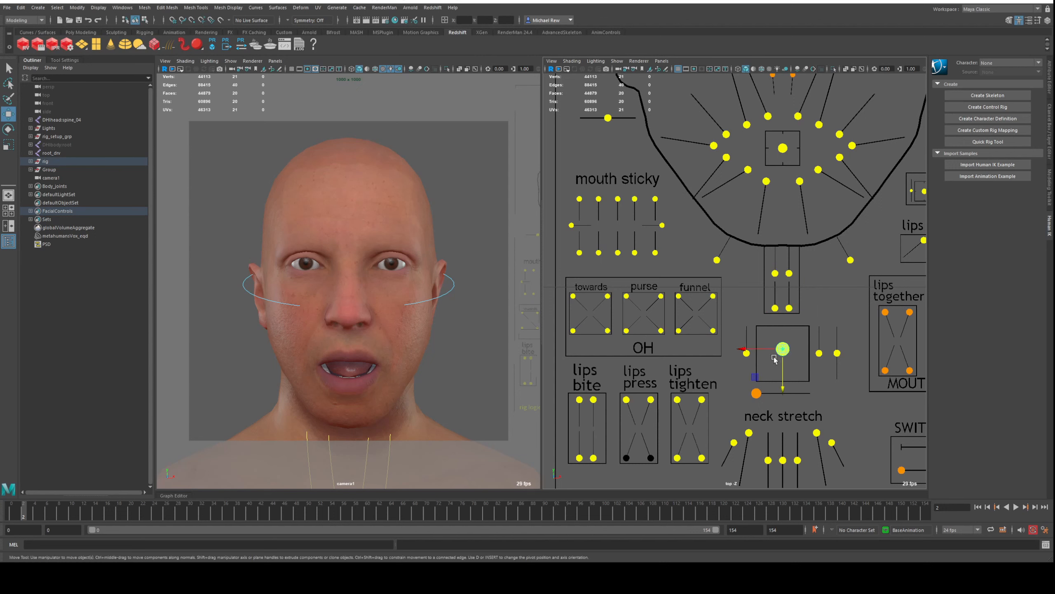
{"action": "left_click_drag", "start_coordinate": [784, 364], "coordinate": [783, 328]}
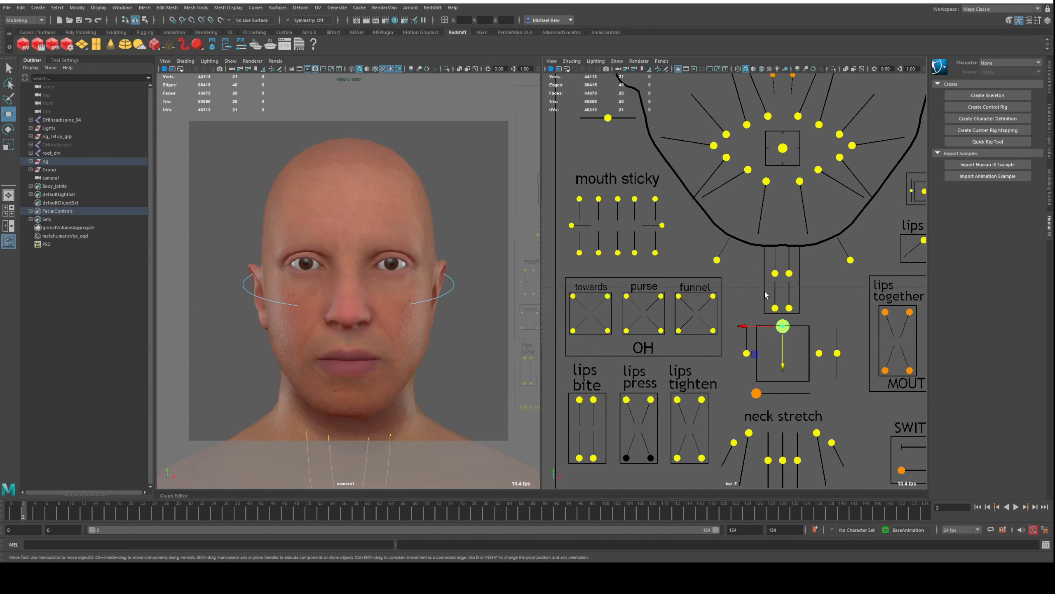
{"action": "scroll", "coordinate": [766, 294], "scroll_direction": "down", "scroll_amount": 3}
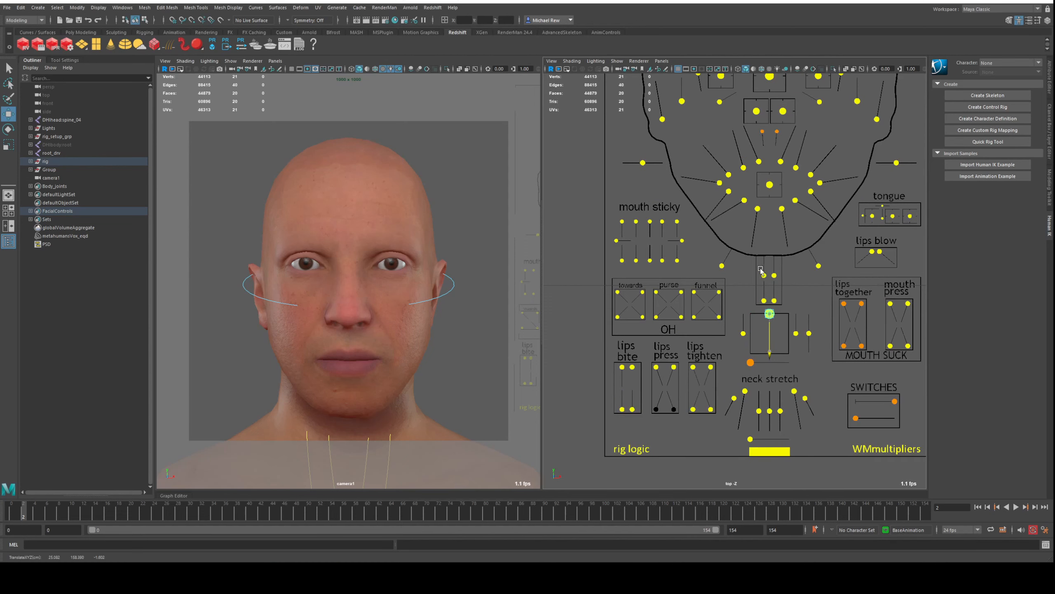
{"action": "middle_click_drag", "start_coordinate": [760, 270], "coordinate": [733, 270], "text": "alt"}
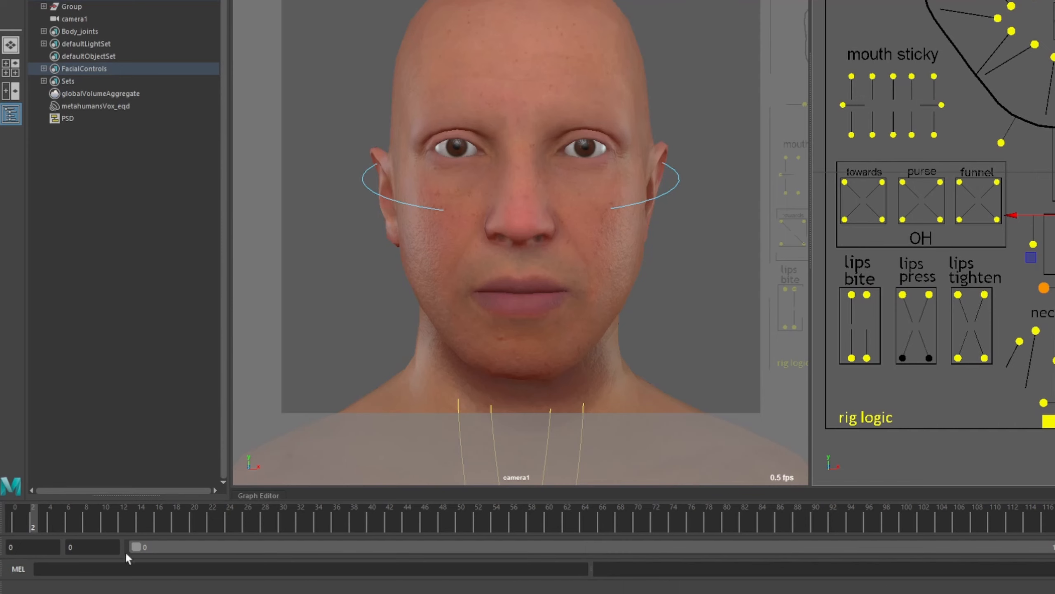
Try a playback range start of -5, move the current time to frame 0, and set the range start to -6
{"action": "left_click", "coordinate": [101, 549]}
{"action": "type", "text": "-5"}
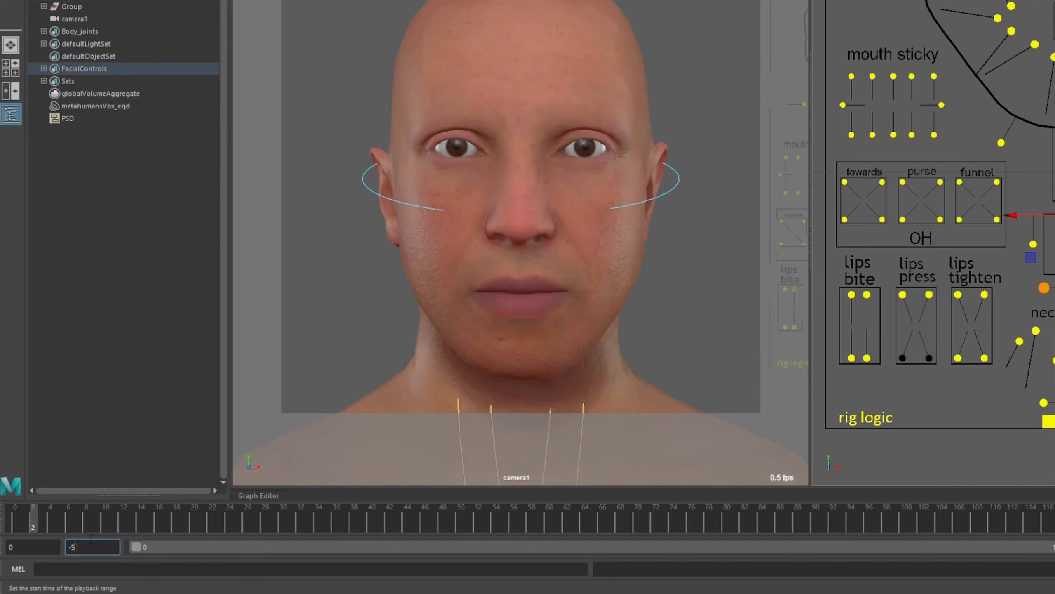
{"action": "key", "text": "Return"}
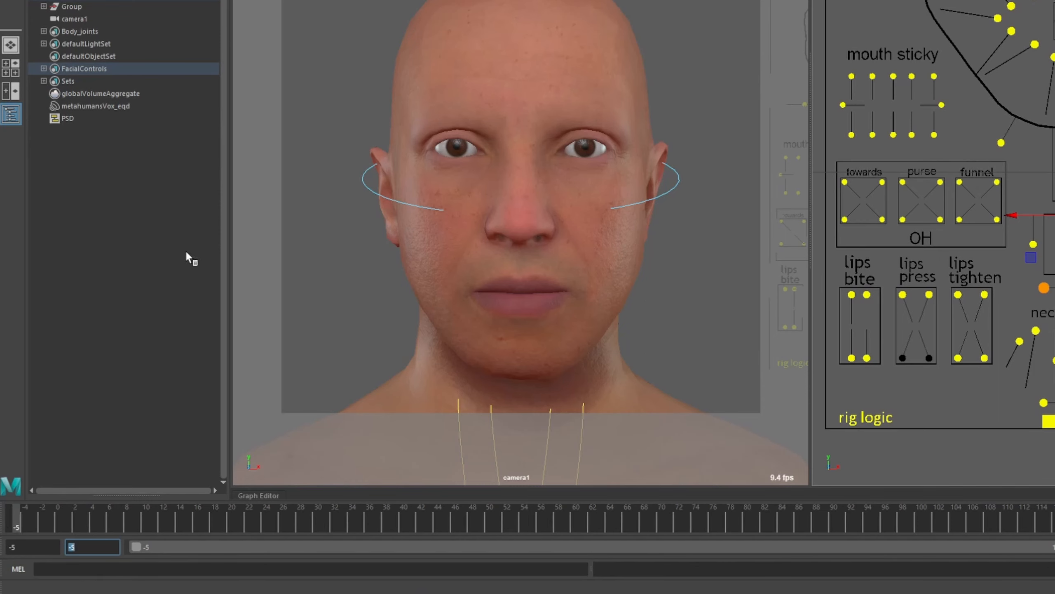
{"action": "left_click_drag", "start_coordinate": [14, 524], "coordinate": [60, 523]}
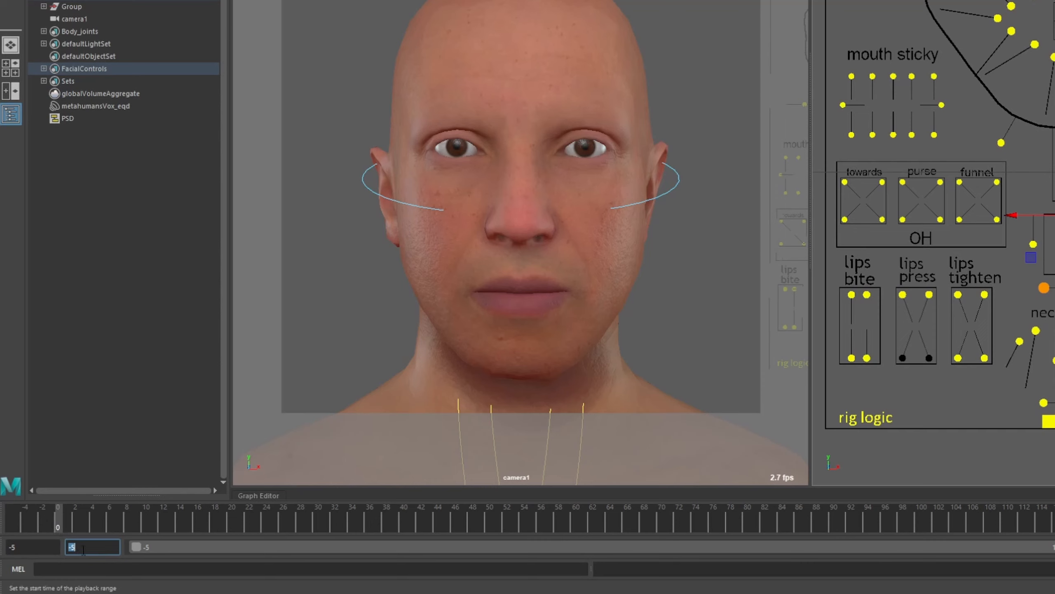
{"action": "type", "text": "-6"}
{"action": "key", "text": "Return"}
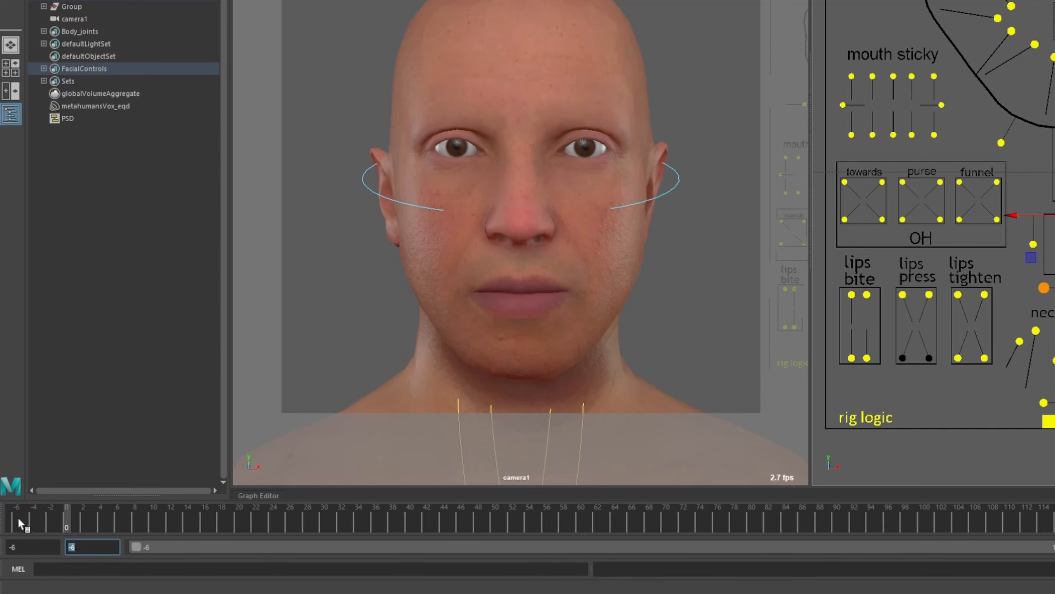
Move the current time to frame -6 and lower the round jaw control slightly to part the lips
{"action": "mouse_move", "coordinate": [18, 516]}
{"action": "left_mouse_down"}
{"action": "mouse_move", "coordinate": [5, 525]}
{"action": "mouse_move", "coordinate": [51, 525]}
{"action": "left_mouse_up"}
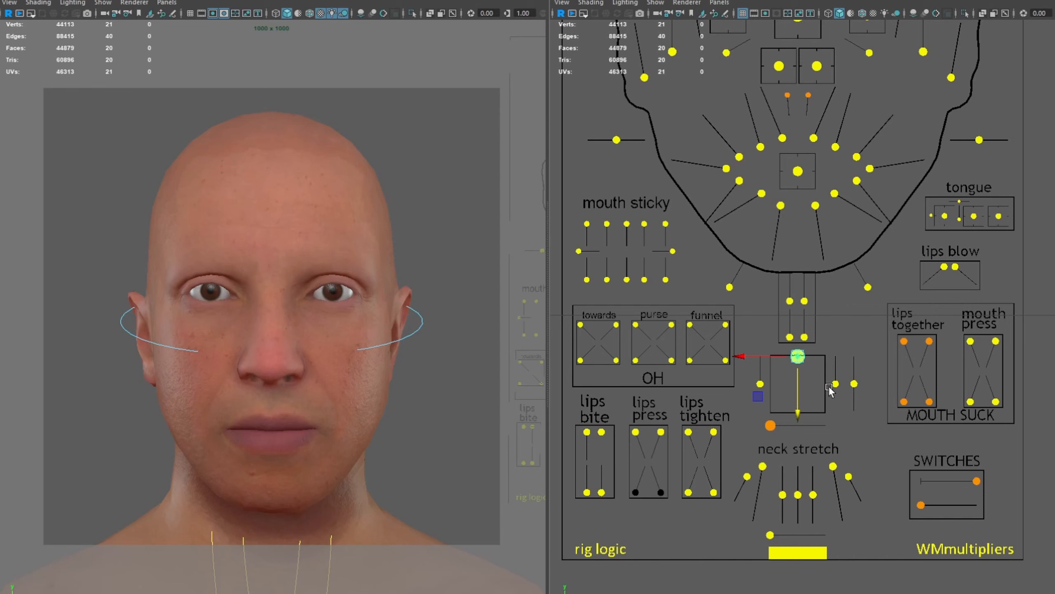
{"action": "left_click_drag", "start_coordinate": [800, 395], "coordinate": [808, 402]}
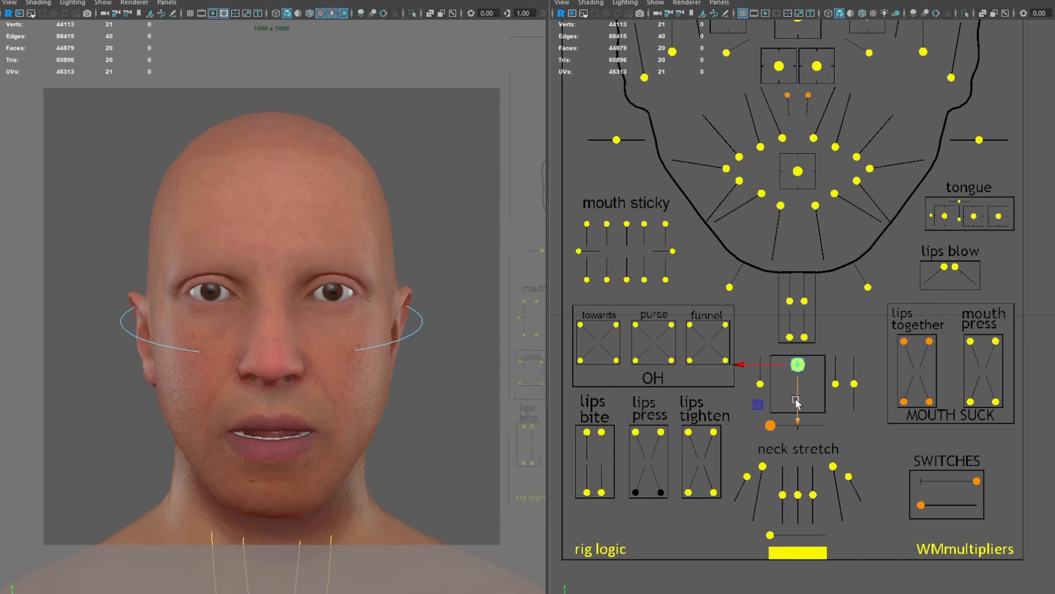
{"action": "left_click_drag", "start_coordinate": [800, 399], "coordinate": [801, 402]}
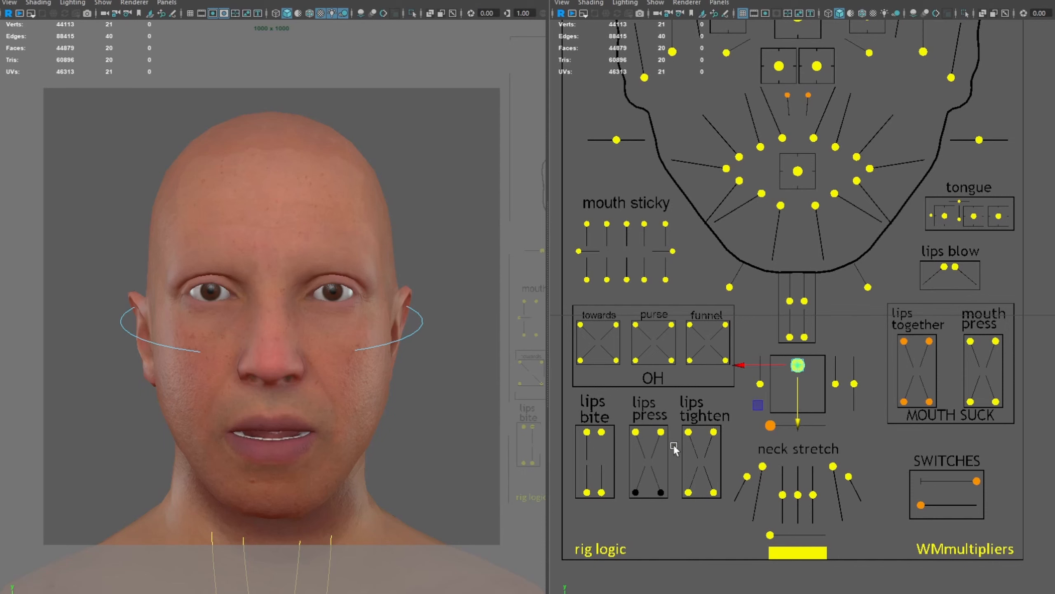
Nudge the two upper lips press controls inward and raise the two lower lips bite controls partway up their tracks
{"action": "left_click_drag", "start_coordinate": [673, 443], "coordinate": [631, 427]}
{"action": "middle_click_drag", "start_coordinate": [670, 483], "coordinate": [671, 487]}
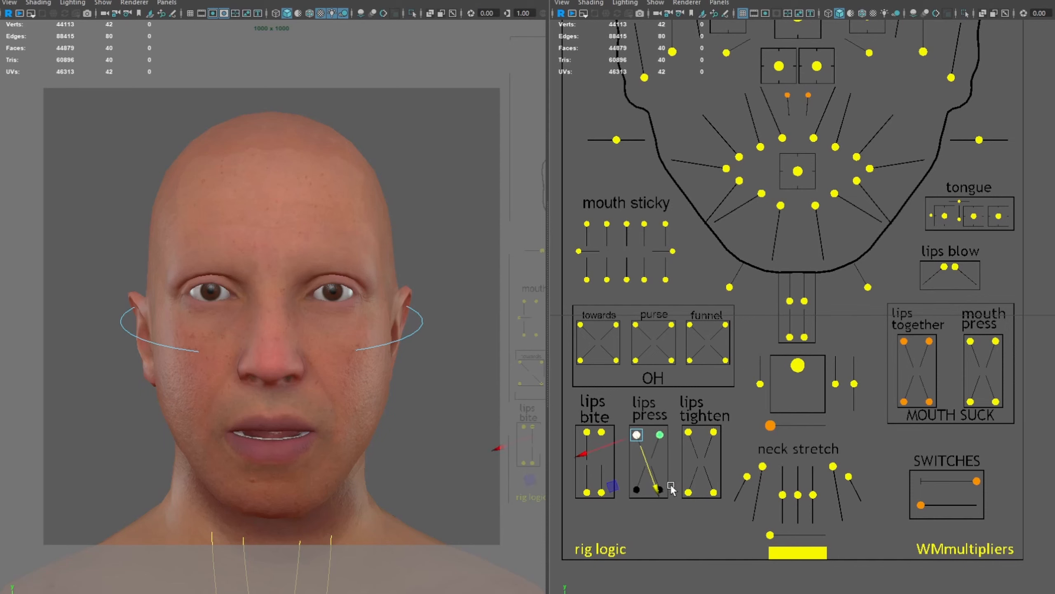
{"action": "left_click_drag", "start_coordinate": [573, 471], "coordinate": [606, 495]}
{"action": "left_click_drag", "start_coordinate": [587, 451], "coordinate": [589, 437]}
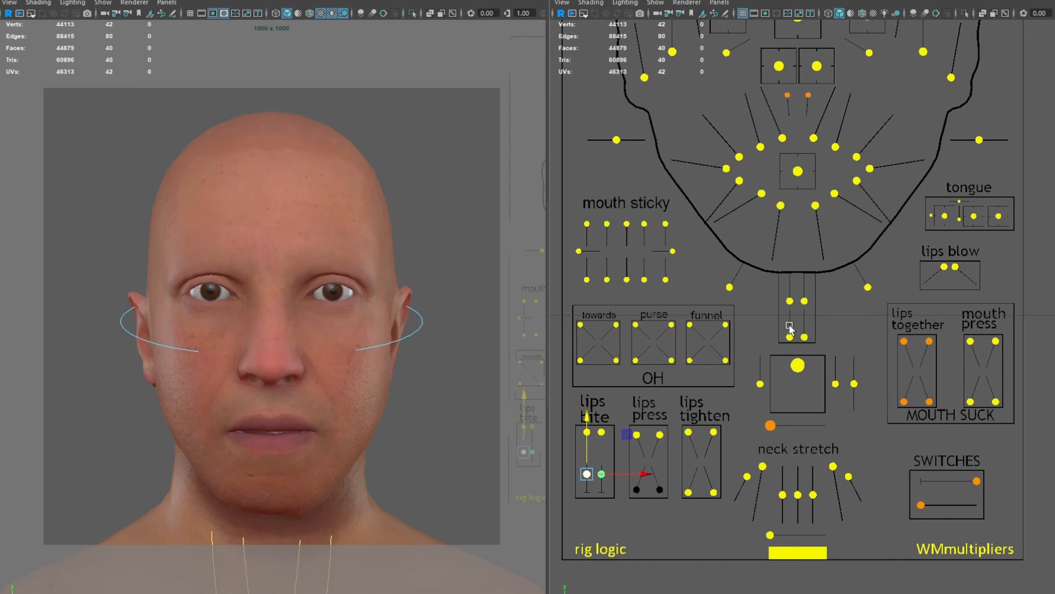
Bring the four lips together controls partway inward to close the lips, and check the jaw position in profile
{"action": "left_click_drag", "start_coordinate": [917, 373], "coordinate": [921, 359]}
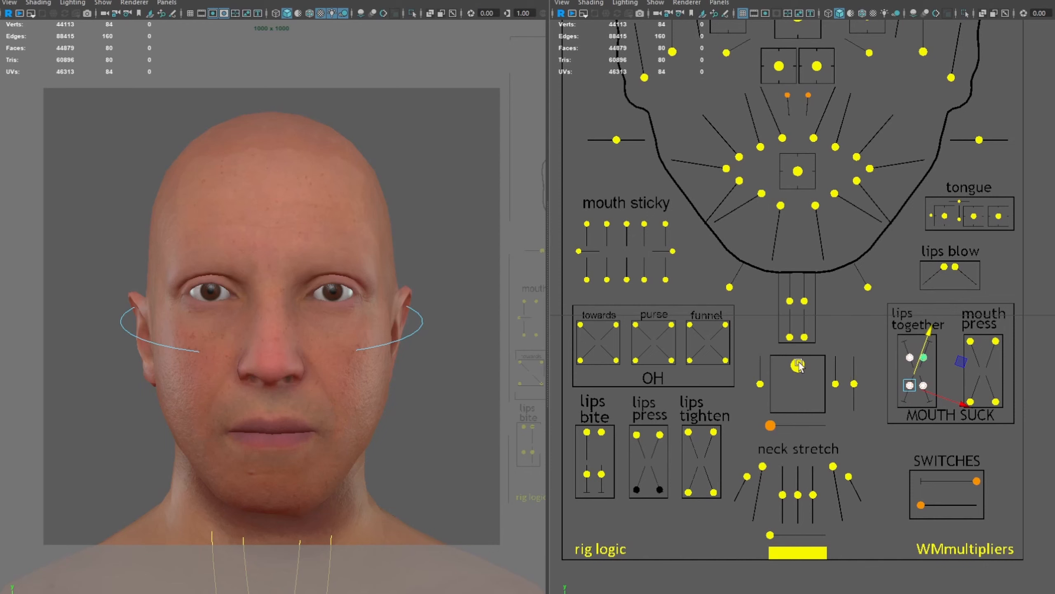
{"action": "left_click", "coordinate": [798, 365]}
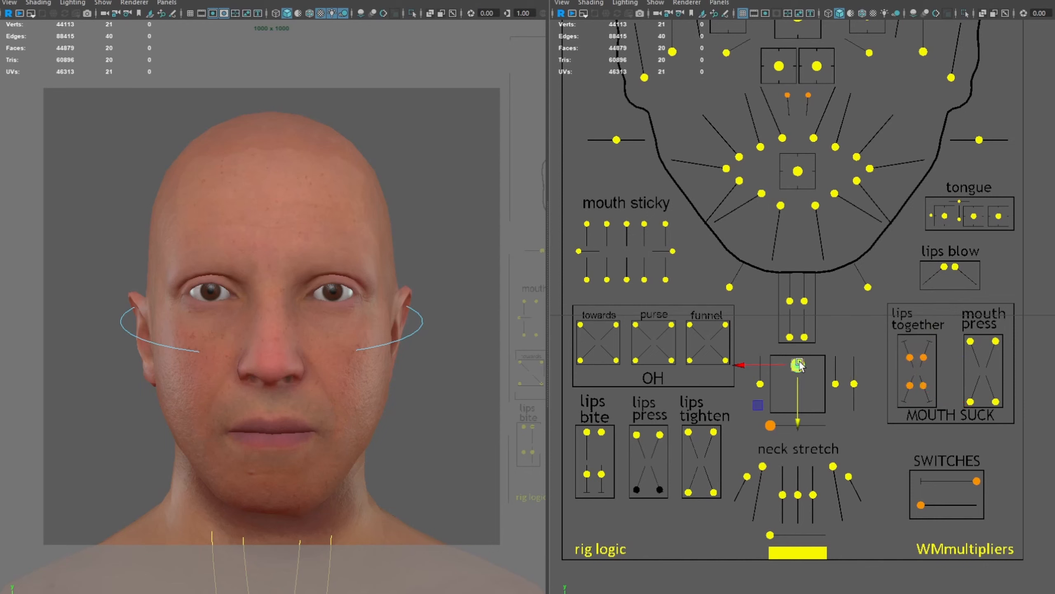
{"action": "mouse_move", "coordinate": [797, 366]}
{"action": "left_mouse_down"}
{"action": "mouse_move", "coordinate": [801, 407]}
{"action": "mouse_move", "coordinate": [799, 367]}
{"action": "left_mouse_up"}
{"action": "left_click_drag", "start_coordinate": [116, 256], "coordinate": [406, 318], "text": "alt"}
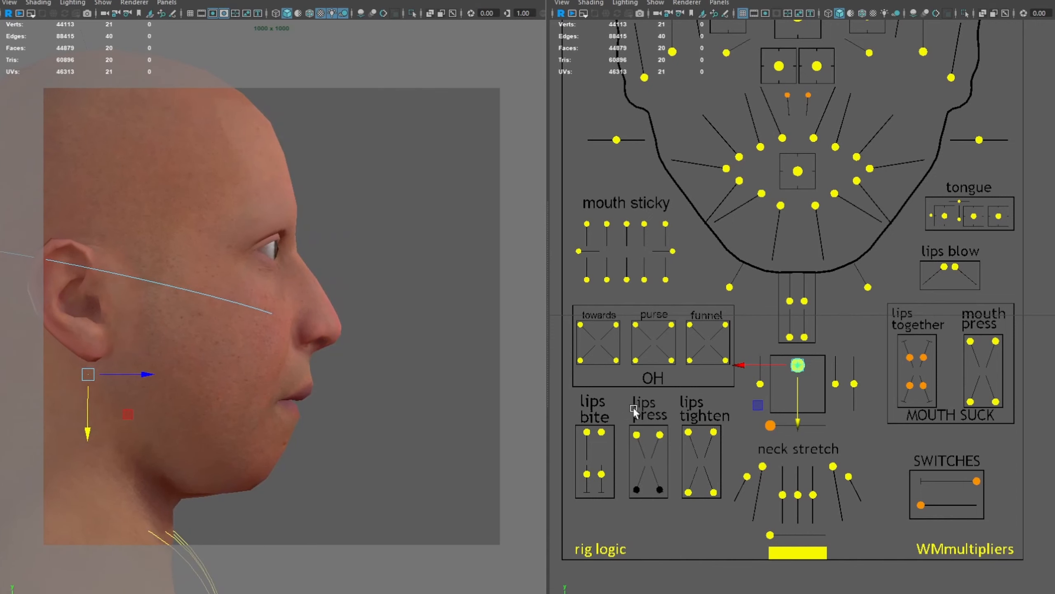
Move the four lips tighten controls slightly inward and lower the two upper lips bite controls slightly
{"action": "left_click_drag", "start_coordinate": [680, 421], "coordinate": [739, 525]}
{"action": "left_click_drag", "start_coordinate": [453, 330], "coordinate": [371, 329], "text": "alt"}
{"action": "middle_click_drag", "start_coordinate": [408, 330], "coordinate": [274, 308], "text": "alt"}
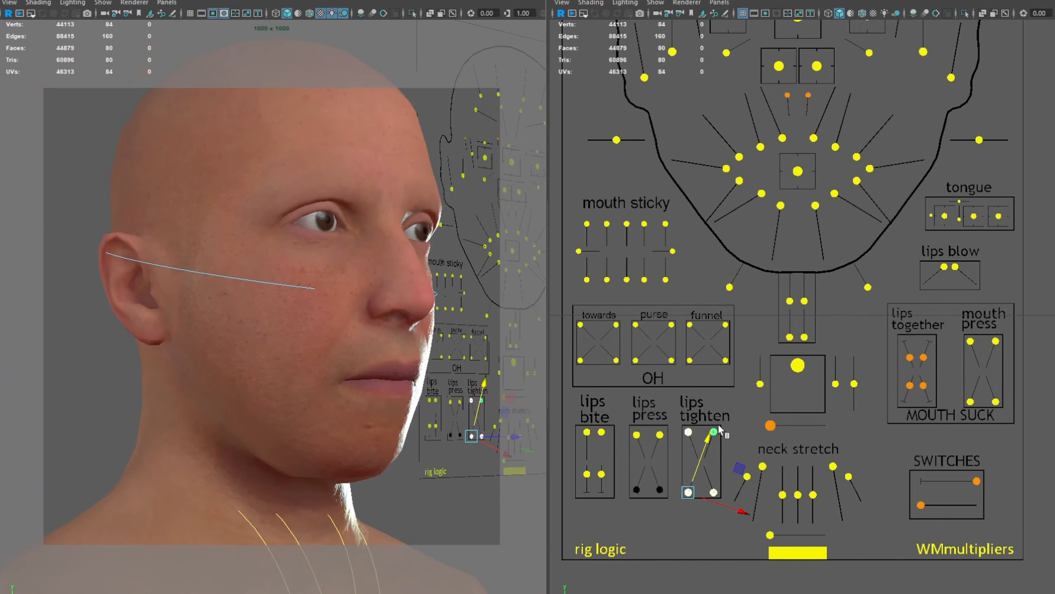
{"action": "left_click_drag", "start_coordinate": [706, 446], "coordinate": [708, 439]}
{"action": "left_click_drag", "start_coordinate": [618, 443], "coordinate": [590, 461]}
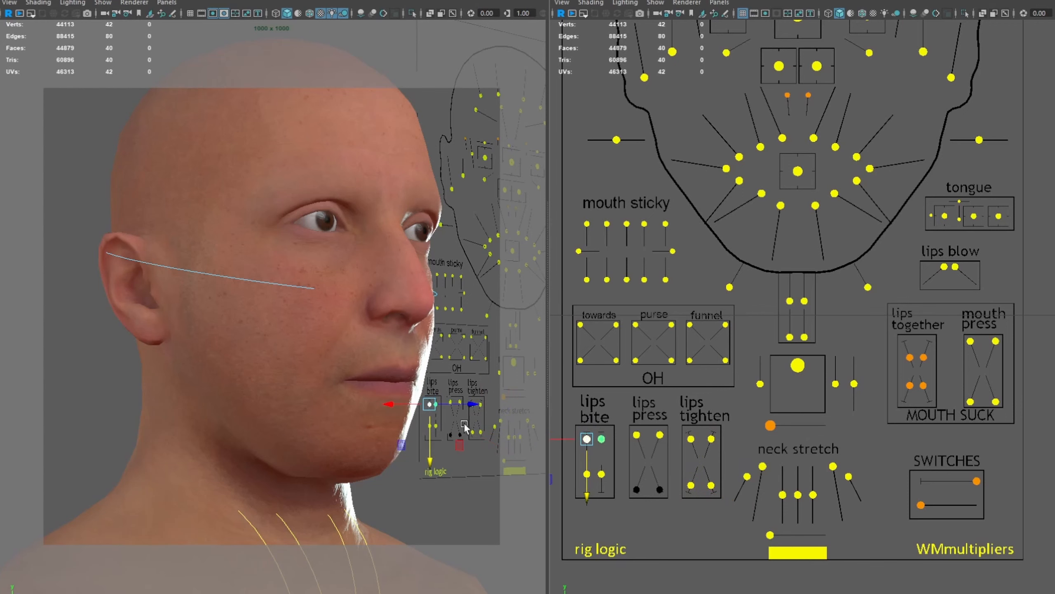
Examine the closed-mouth pose from the three-quarter and front views, framing the head face-on in the camera1 view
{"action": "middle_click_drag", "start_coordinate": [434, 396], "coordinate": [380, 391], "text": "alt"}
{"action": "left_click_drag", "start_coordinate": [409, 351], "coordinate": [322, 319], "text": "alt"}
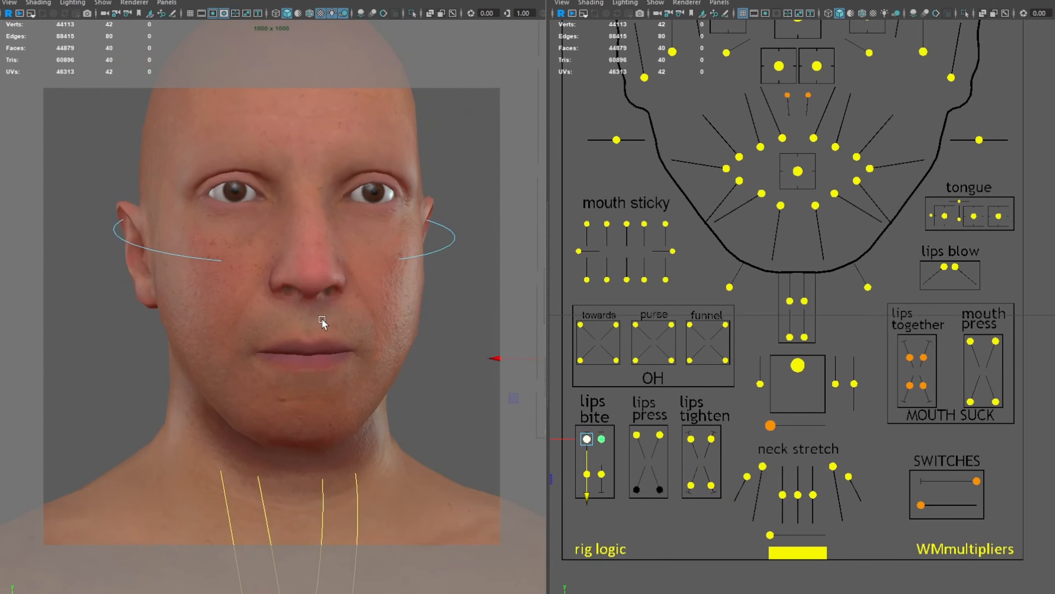
{"action": "left_click_drag", "start_coordinate": [487, 325], "coordinate": [427, 313], "text": "alt"}
{"action": "middle_click_drag", "start_coordinate": [425, 338], "coordinate": [452, 355], "text": "alt"}
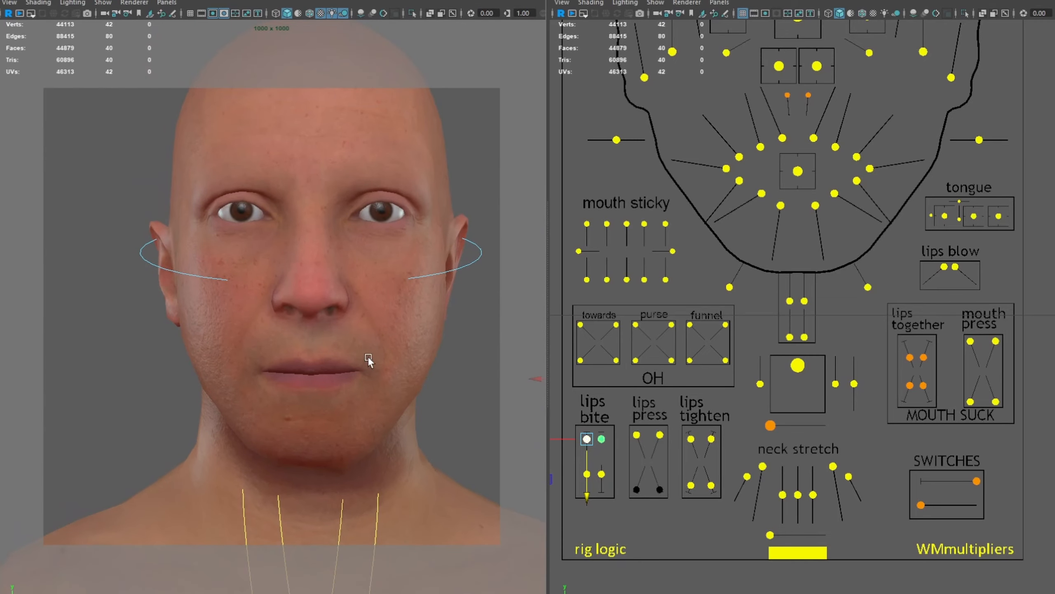
{"action": "middle_click_drag", "start_coordinate": [361, 362], "coordinate": [340, 422], "text": "alt"}
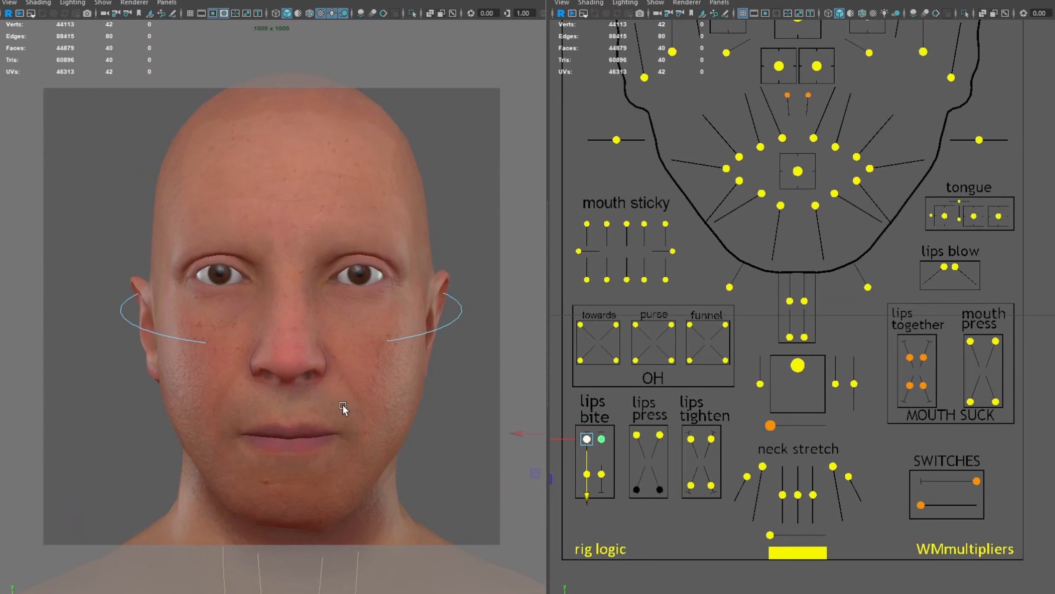
{"action": "right_click_drag", "start_coordinate": [343, 405], "coordinate": [314, 402], "text": "alt"}
{"action": "middle_click_drag", "start_coordinate": [318, 388], "coordinate": [303, 390], "text": "alt"}
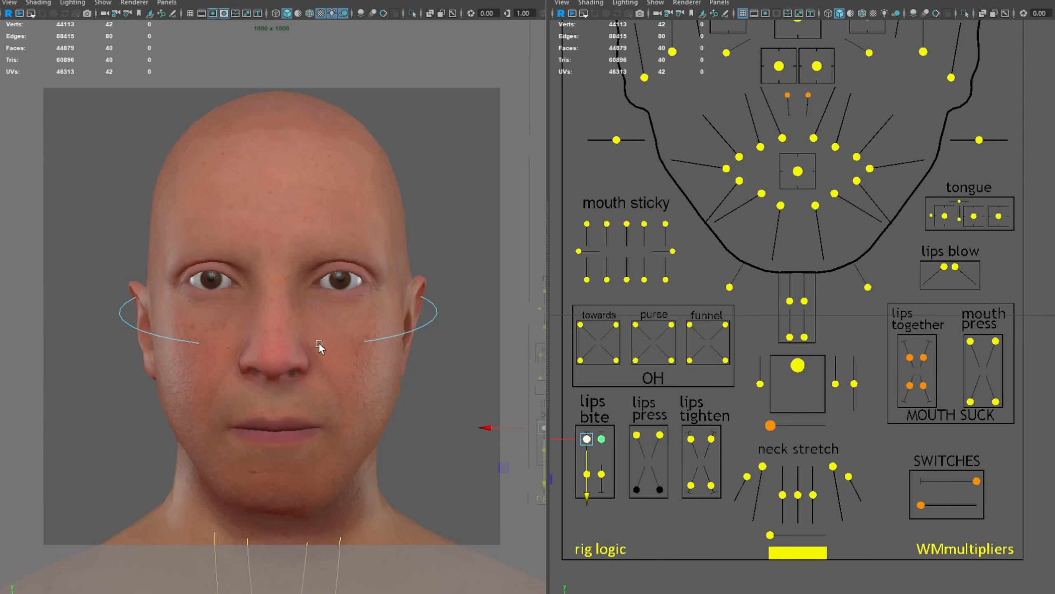
{"action": "left_click_drag", "start_coordinate": [300, 306], "coordinate": [300, 303], "text": "alt"}
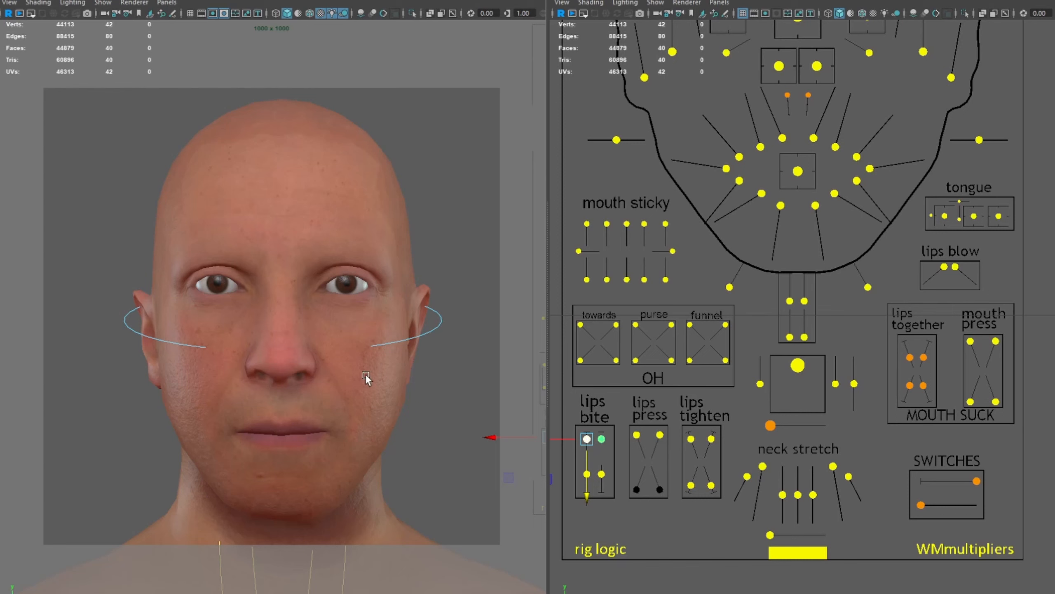
{"action": "left_click_drag", "start_coordinate": [592, 482], "coordinate": [589, 504]}
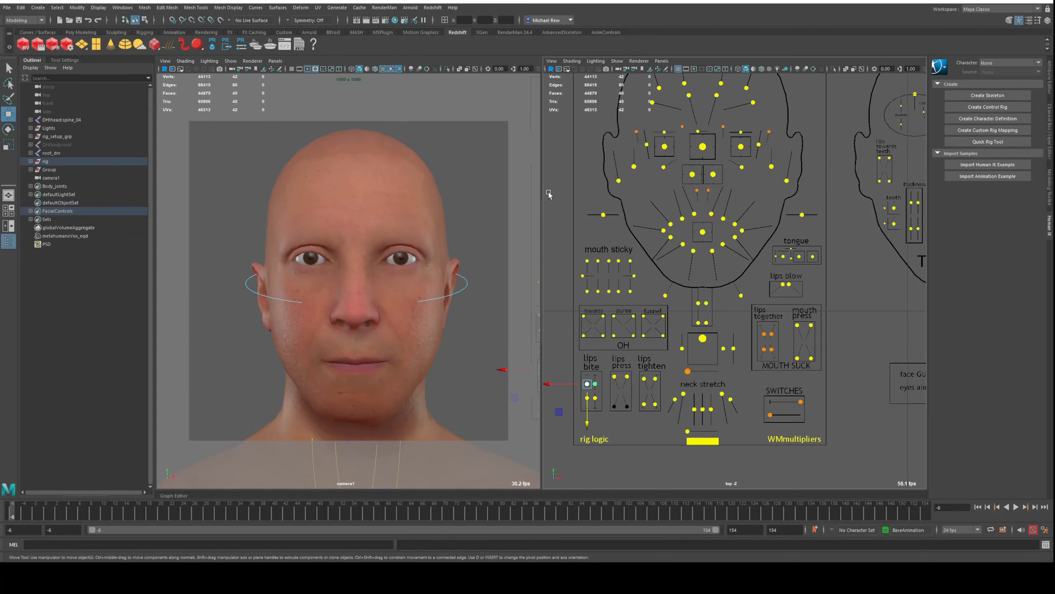
Select all mouth, lip, jaw, tongue and neck controls and set a keyframe on them at frame -6
{"action": "left_click_drag", "start_coordinate": [548, 192], "coordinate": [861, 462]}
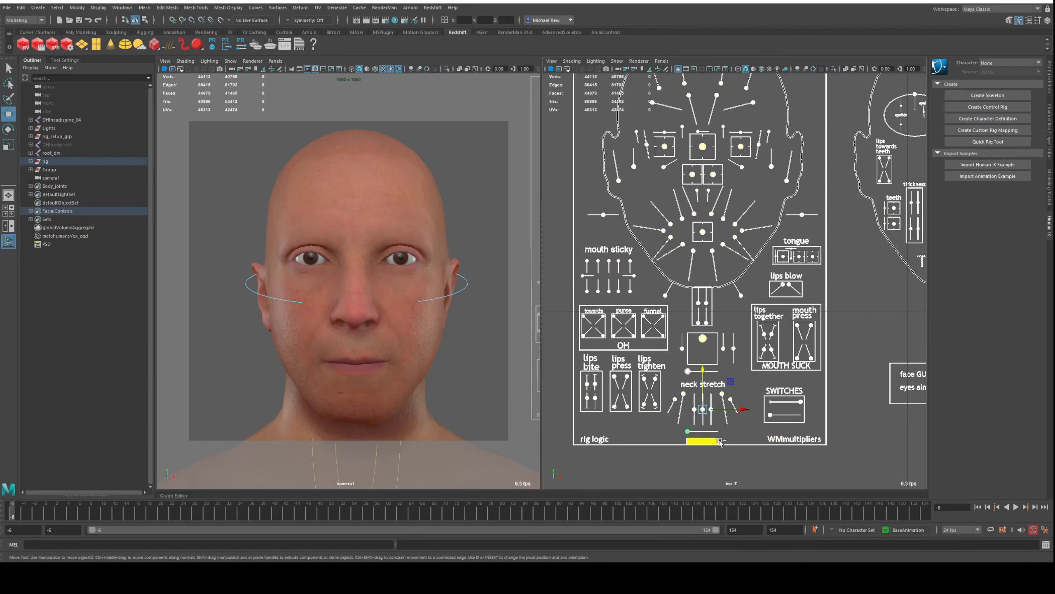
{"action": "left_click", "coordinate": [720, 443]}
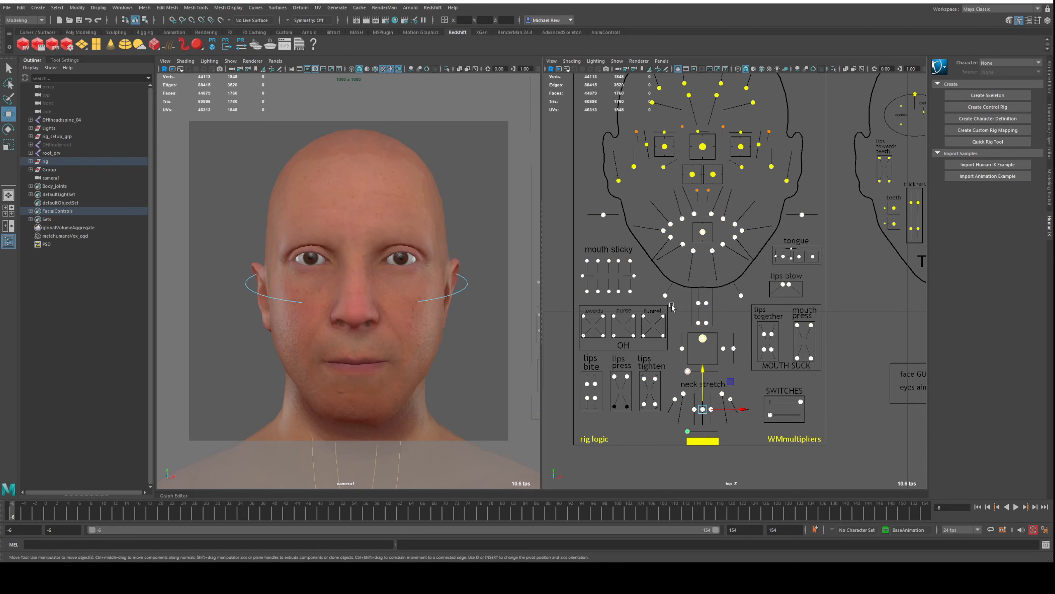
{"action": "key", "text": "s"}
{"action": "left_click", "coordinate": [868, 340]}
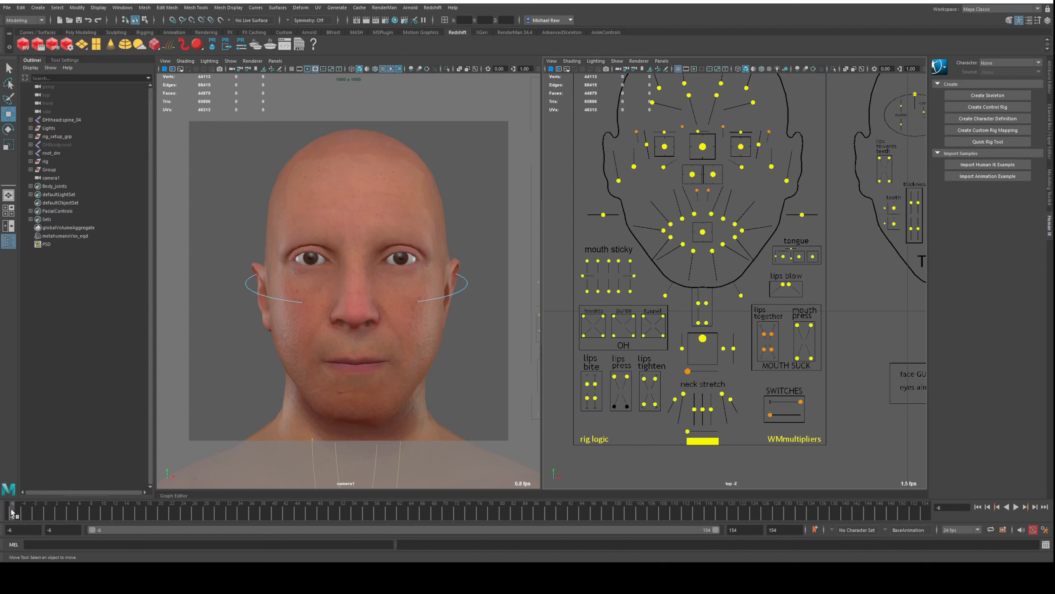
At frame -5, select all the lower-face controls including the central mouth control and set their Translate X and Translate Y to 0
{"action": "left_click", "coordinate": [18, 513]}
{"action": "left_click_drag", "start_coordinate": [557, 191], "coordinate": [855, 442]}
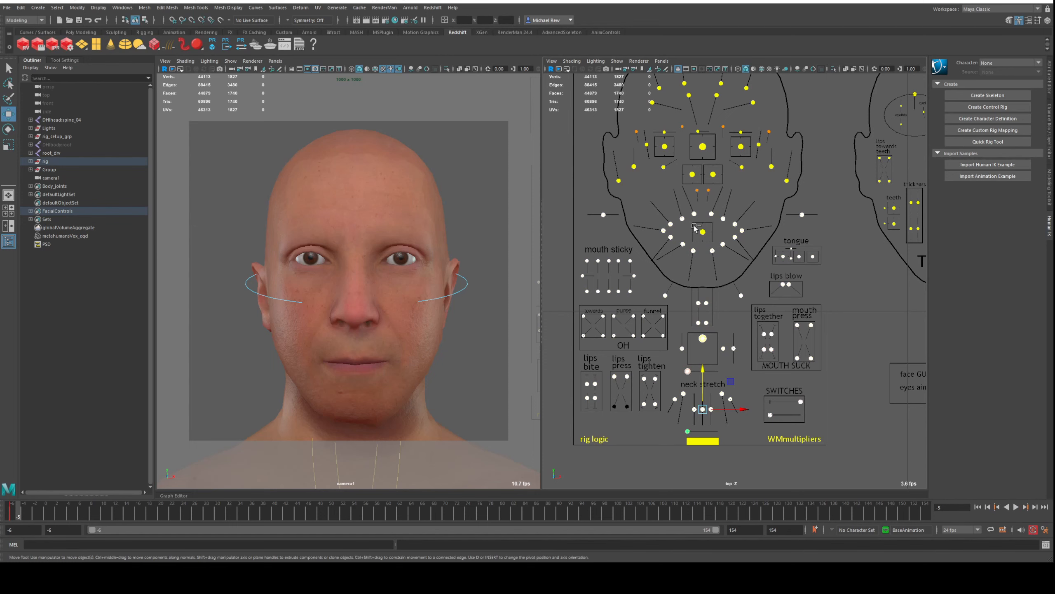
{"action": "left_click", "coordinate": [702, 231], "text": "shift"}
{"action": "left_click", "coordinate": [1051, 68]}
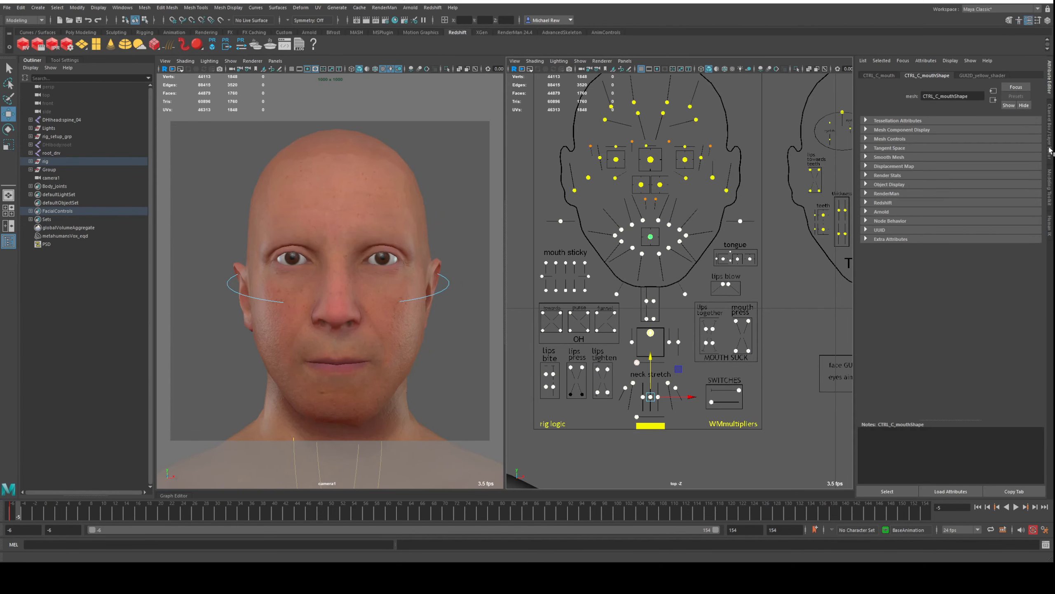
{"action": "left_click", "coordinate": [1050, 151]}
{"action": "left_click_drag", "start_coordinate": [997, 84], "coordinate": [997, 90]}
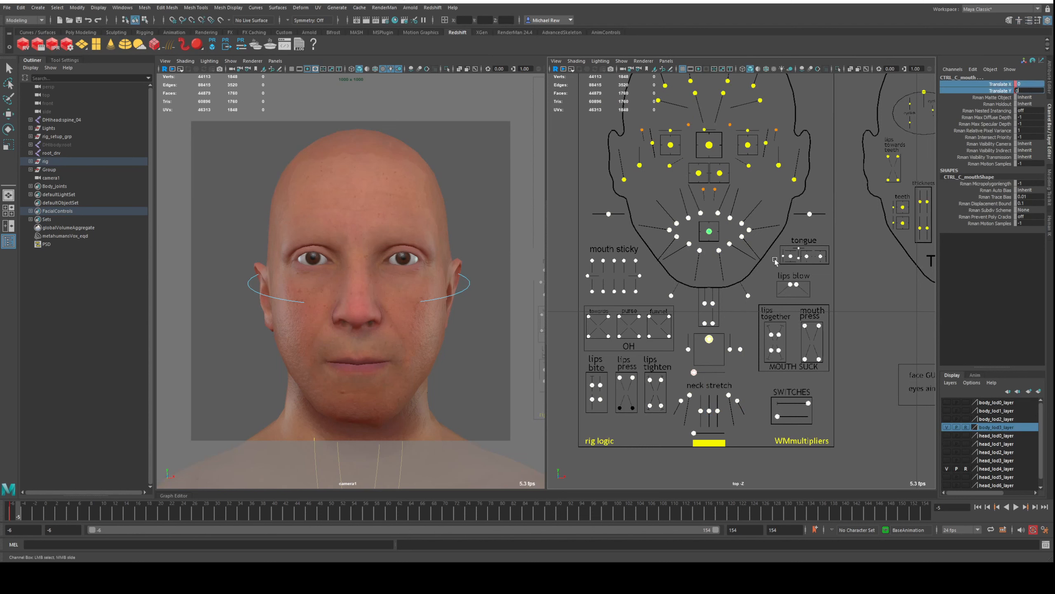
{"action": "type", "text": "0"}
{"action": "key", "text": "Return"}
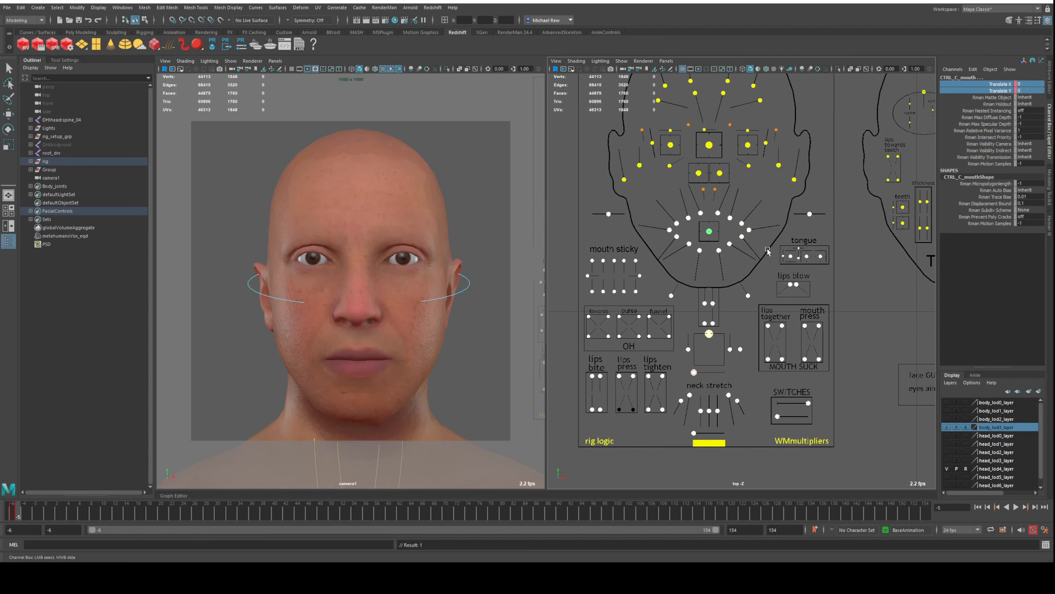
{"action": "left_click_drag", "start_coordinate": [703, 225], "coordinate": [730, 243], "text": "shift"}
{"action": "left_click", "coordinate": [842, 275]}
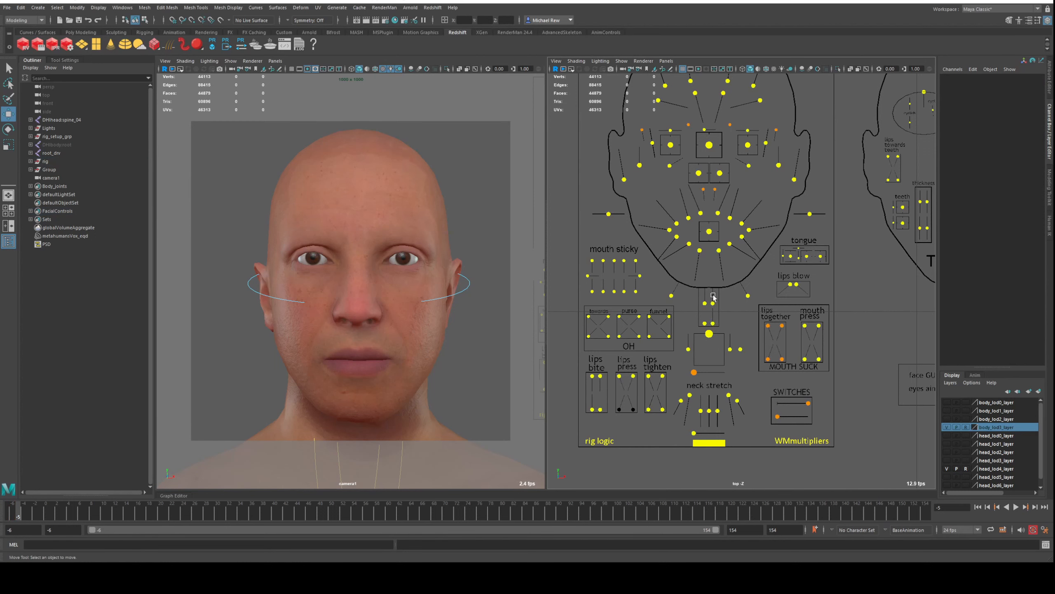
Lower the jaw control to a Translate Y of about 0.094 and pull both mouth dimple controls outward
{"action": "left_click_drag", "start_coordinate": [711, 335], "coordinate": [712, 365]}
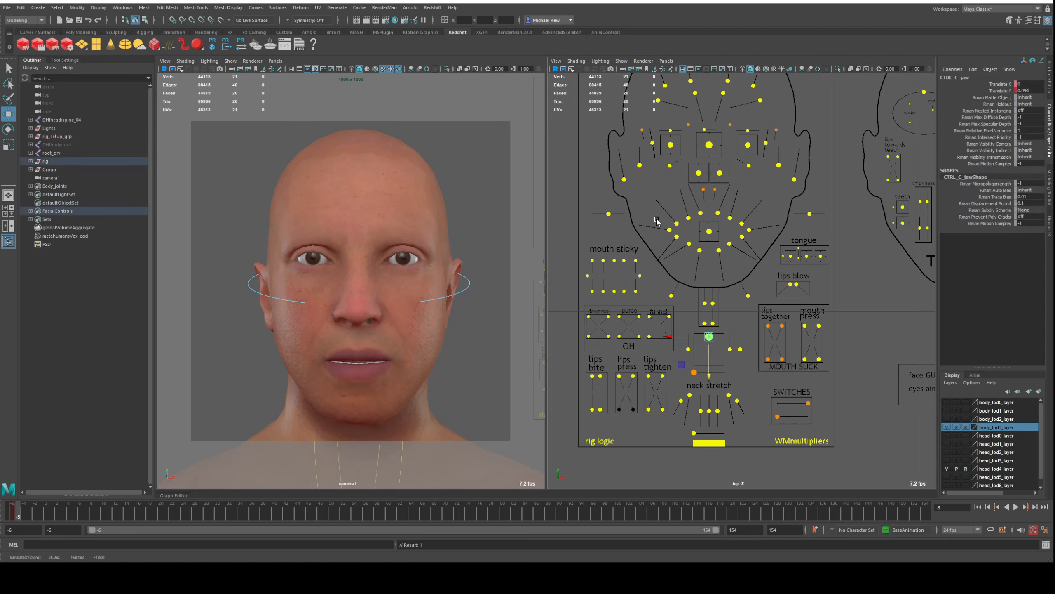
{"action": "left_click", "coordinate": [669, 229]}
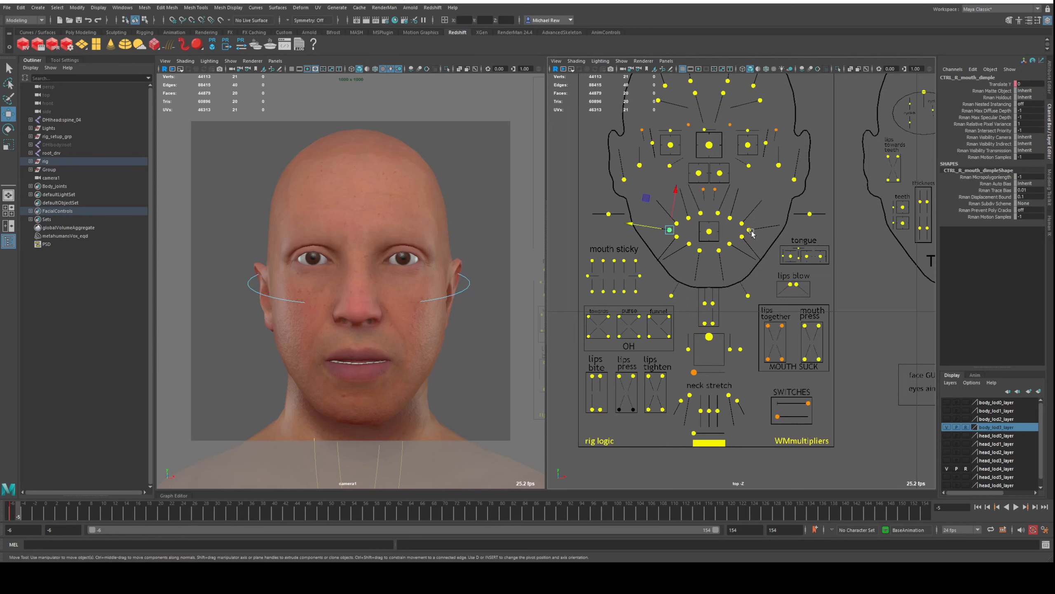
{"action": "left_click", "coordinate": [749, 230], "text": "shift"}
{"action": "left_click_drag", "start_coordinate": [650, 231], "coordinate": [674, 253]}
Pull the right and left mouth corner depress controls outward one at a time to a Translate Y of about 0.1
{"action": "left_click", "coordinate": [677, 237]}
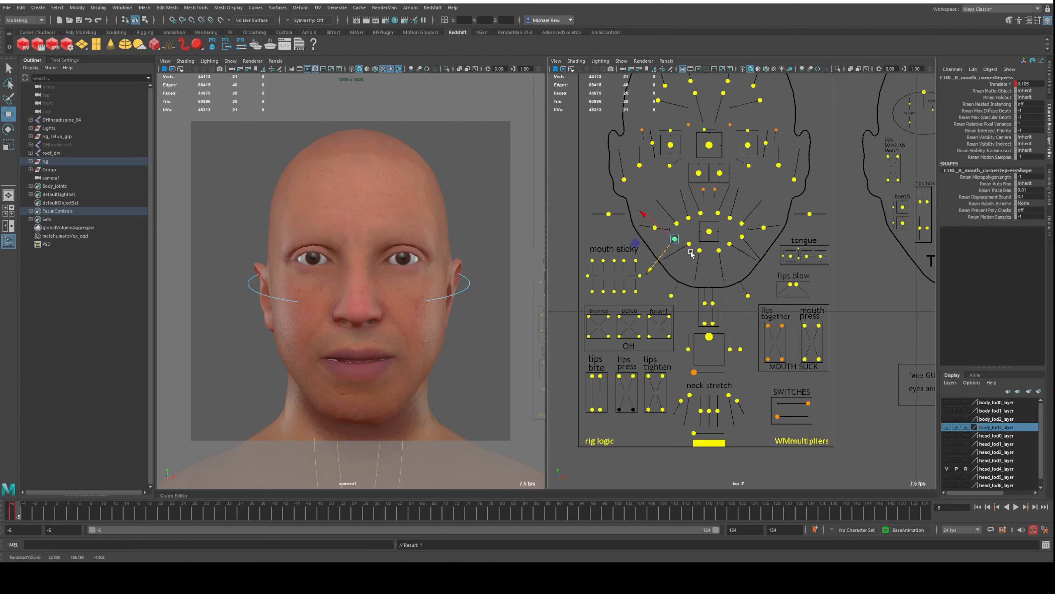
{"action": "left_click", "coordinate": [742, 241]}
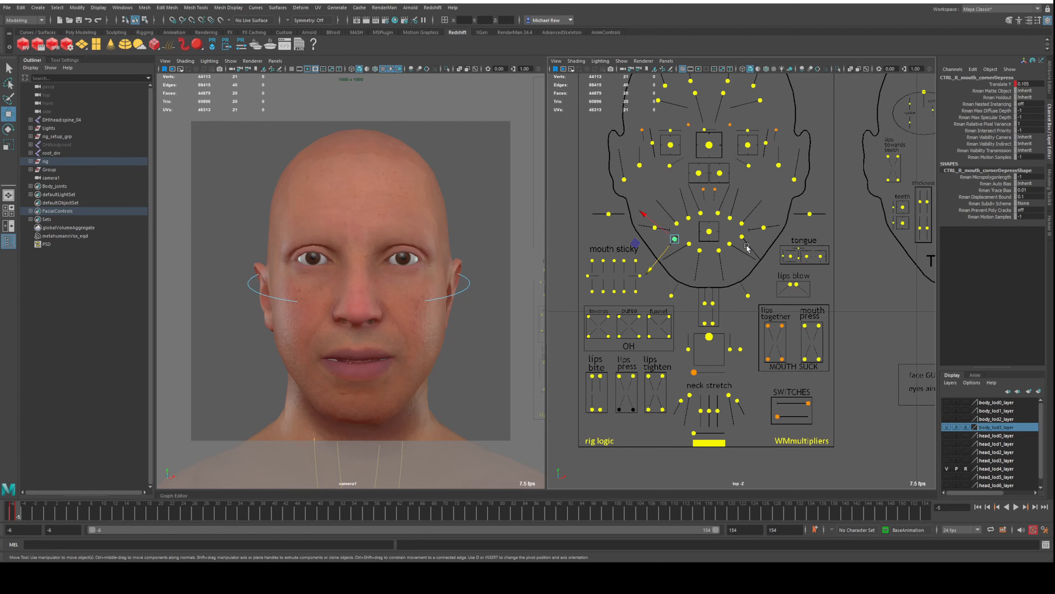
{"action": "left_click", "coordinate": [742, 238]}
{"action": "left_click_drag", "start_coordinate": [760, 256], "coordinate": [761, 259]}
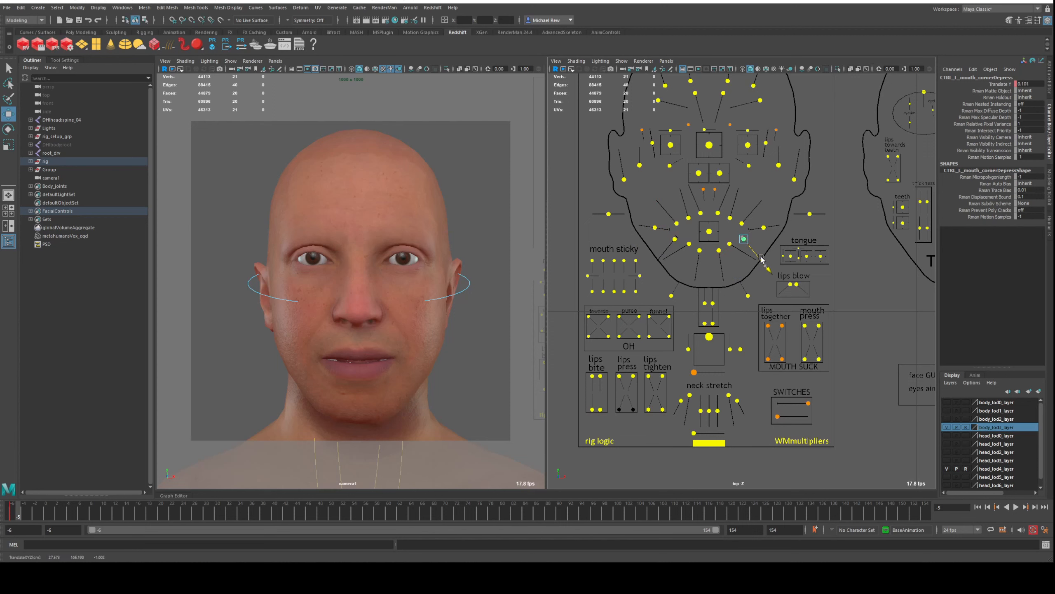
Raise both mouth corner pull controls to a Translate Y of about 0.19, and undo a further move of the corner depress pair
{"action": "left_click_drag", "start_coordinate": [670, 214], "coordinate": [744, 206]}
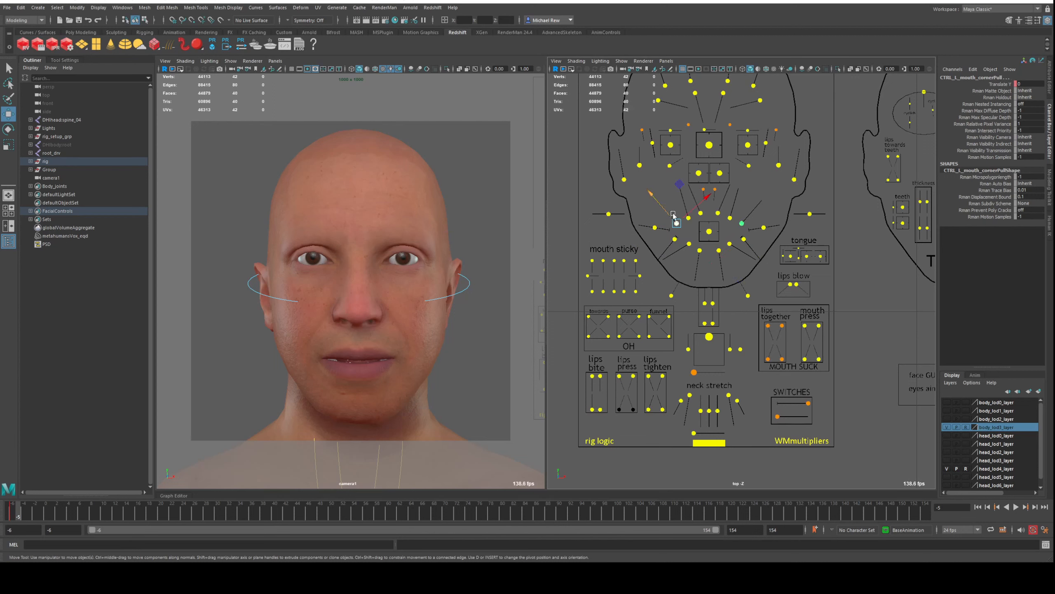
{"action": "left_click_drag", "start_coordinate": [665, 211], "coordinate": [663, 213]}
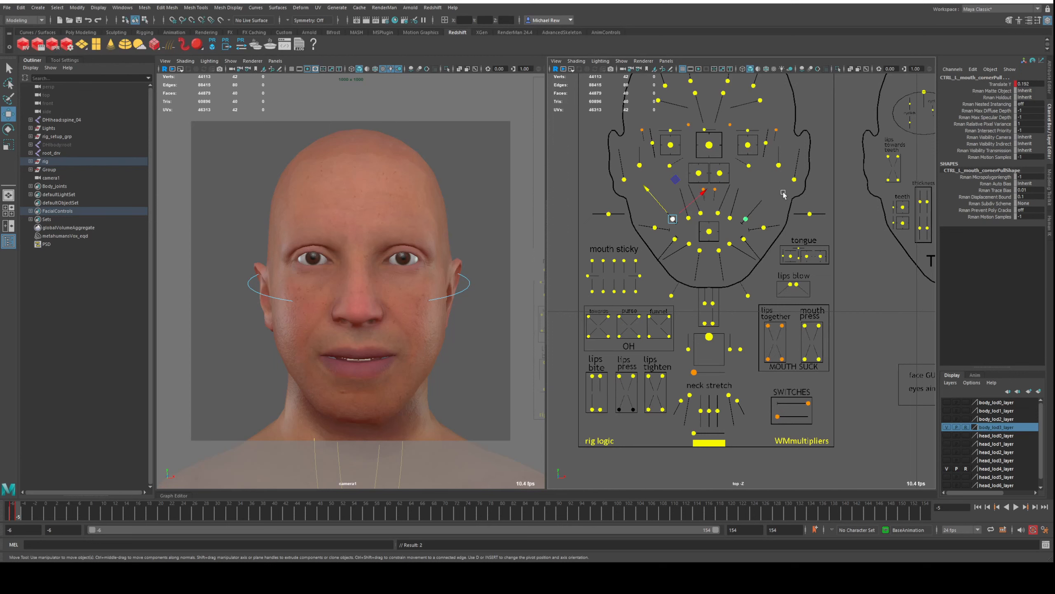
{"action": "mouse_move", "coordinate": [661, 253]}
{"action": "left_mouse_down"}
{"action": "mouse_move", "coordinate": [678, 235]}
{"action": "mouse_move", "coordinate": [664, 260]}
{"action": "left_mouse_up"}
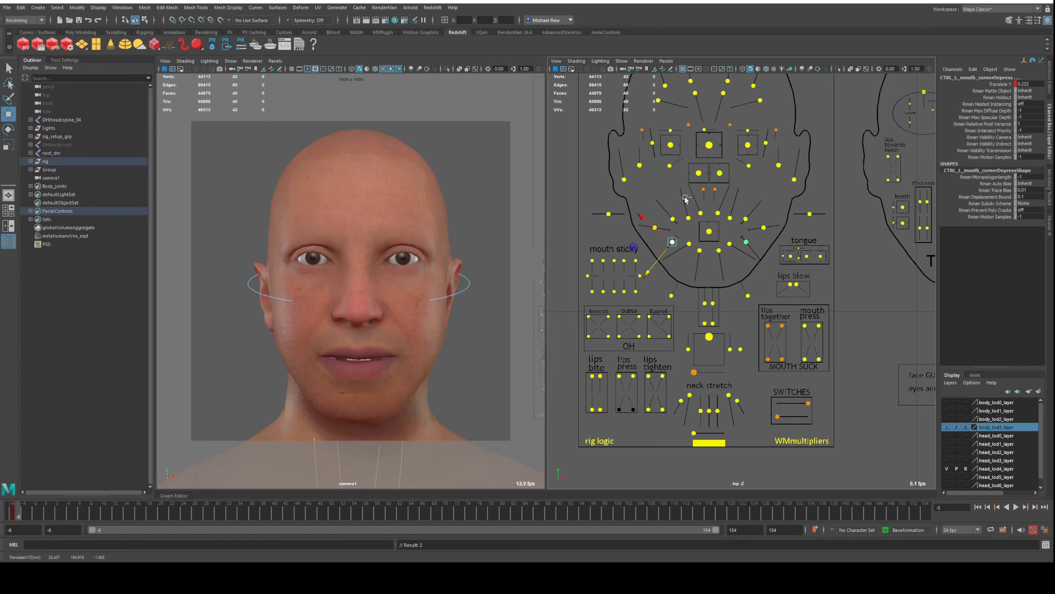
{"action": "key", "text": "ctrl+z"}
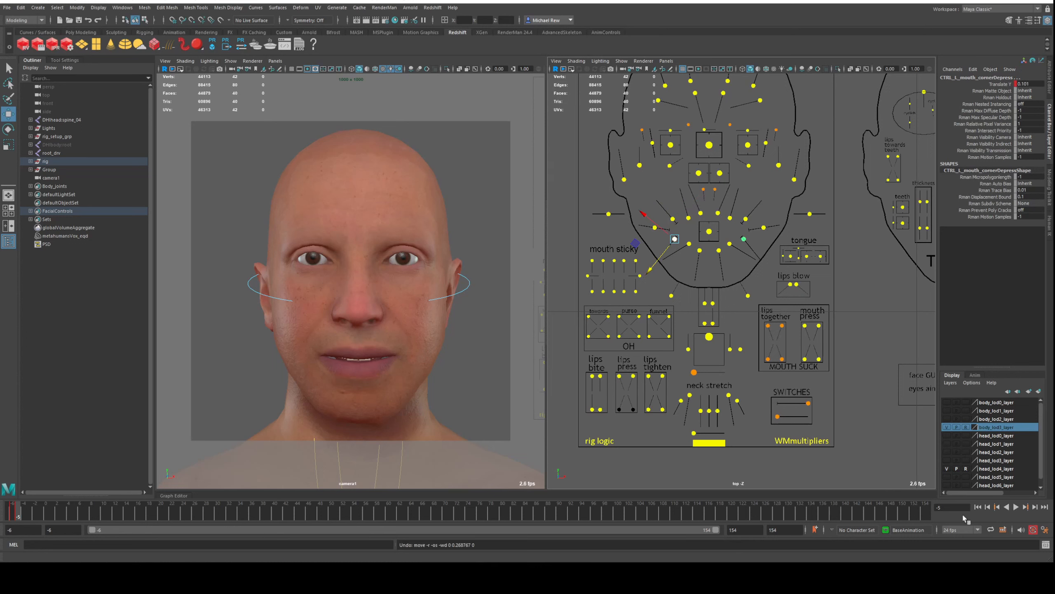
{"action": "left_click", "coordinate": [886, 531]}
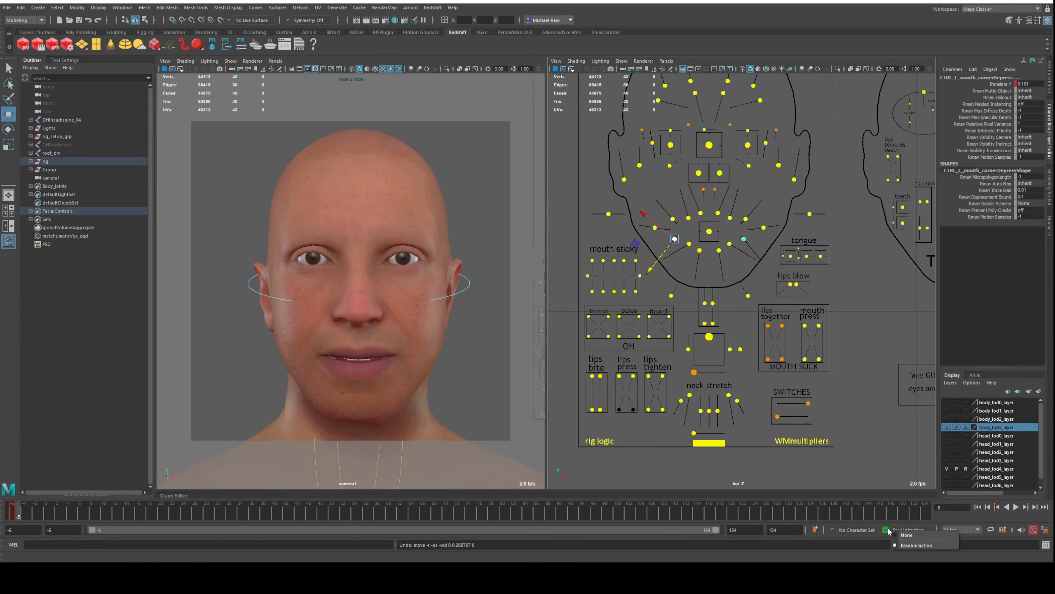
{"action": "left_click", "coordinate": [975, 376]}
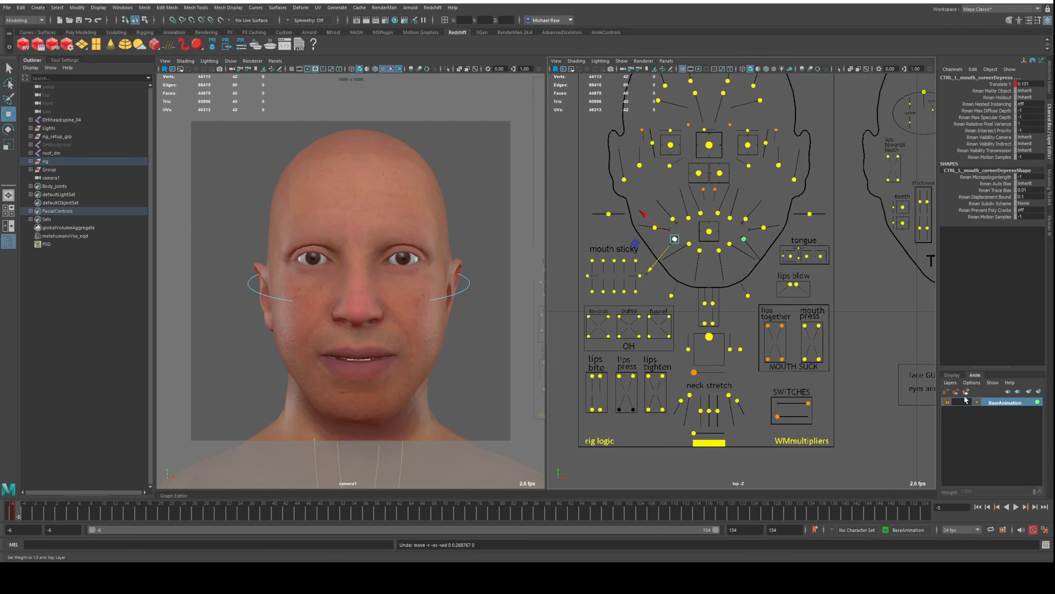
{"action": "left_click", "coordinate": [951, 376]}
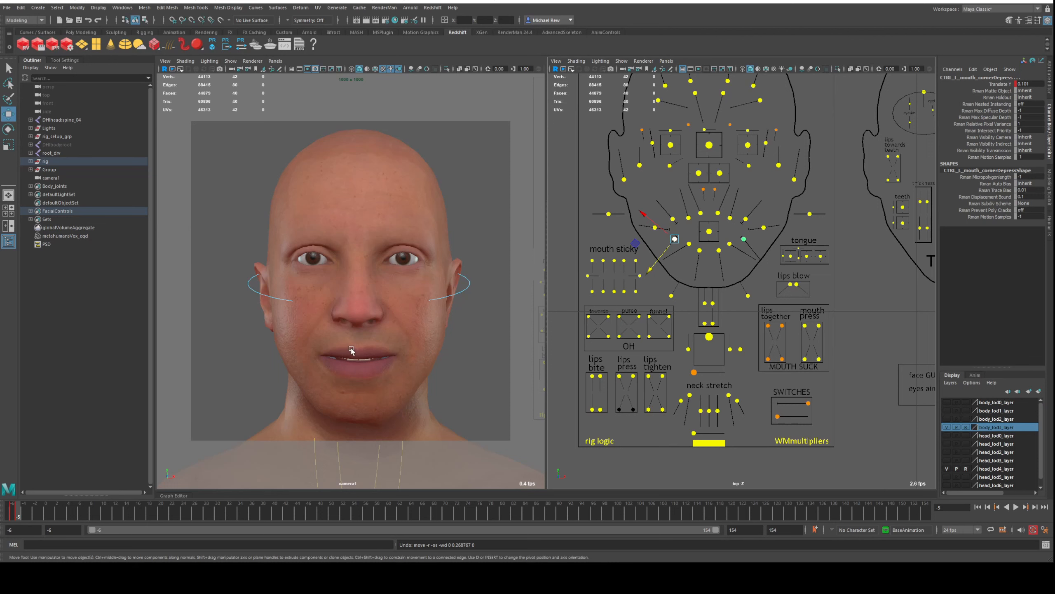
Lower the jaw control slightly further at frame -5, to a Translate Y of about 0.12
{"action": "left_click", "coordinate": [709, 338]}
{"action": "left_click_drag", "start_coordinate": [709, 350], "coordinate": [710, 358]}
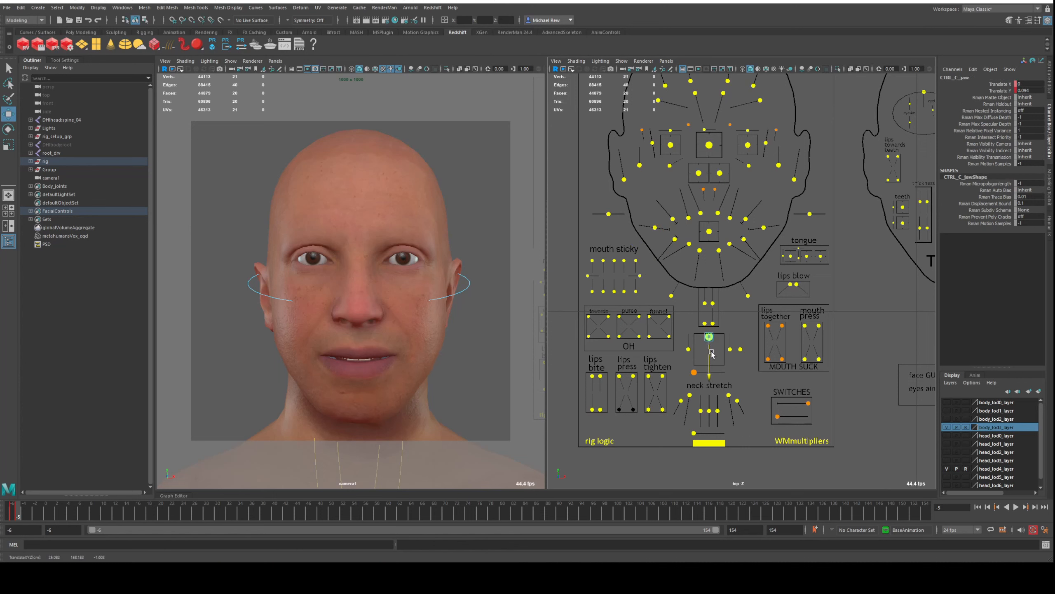
{"action": "key", "text": "ctrl+z"}
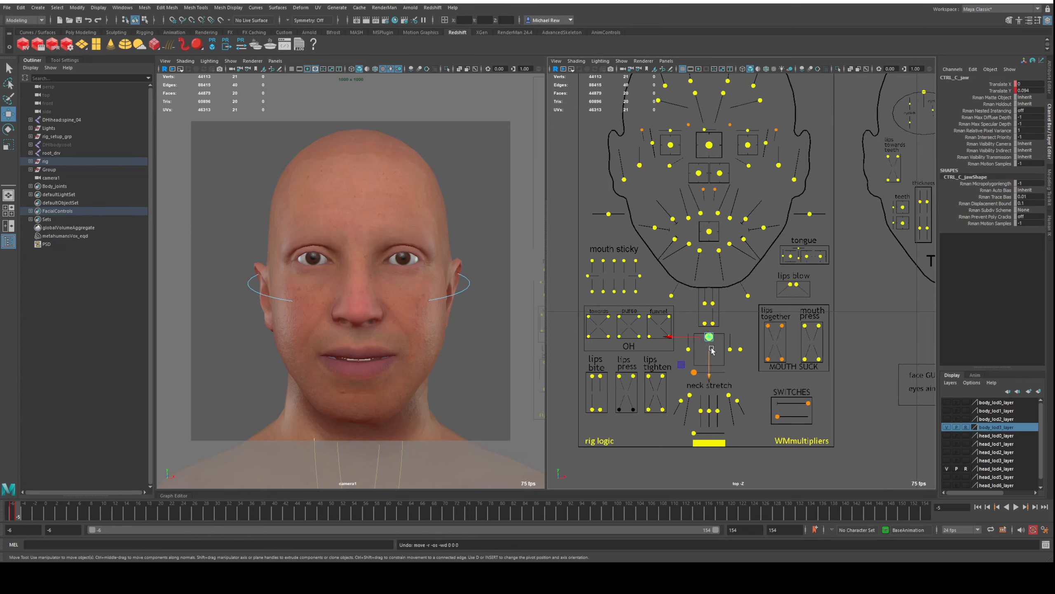
{"action": "left_click_drag", "start_coordinate": [699, 295], "coordinate": [713, 354]}
{"action": "left_click", "coordinate": [705, 360]}
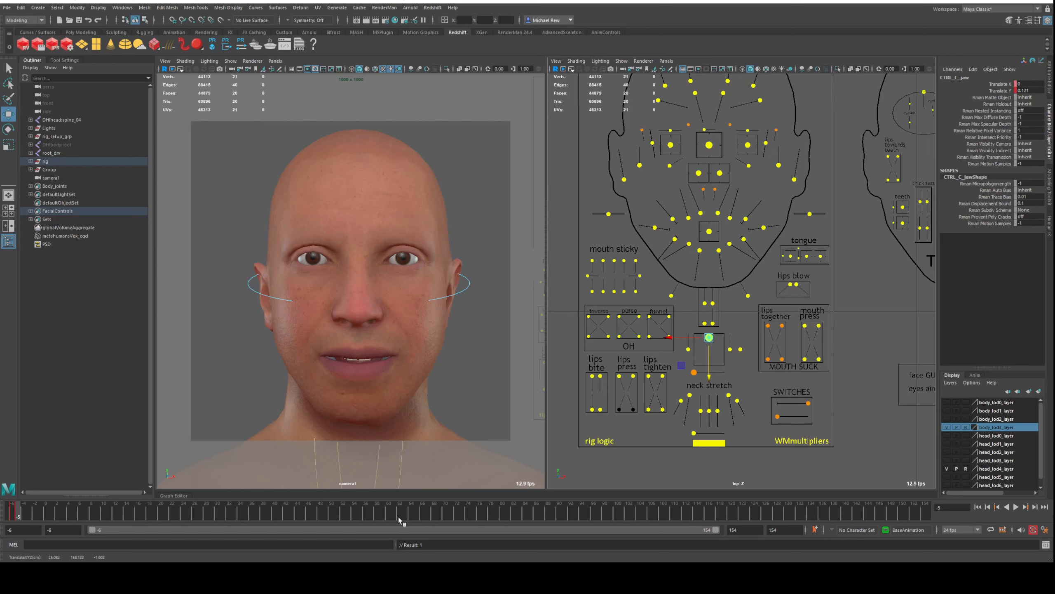
Advance to frame -4, select all the lower-face controls with the central mouth control last, and set their Translate X and Translate Y to 0
{"action": "key", "text": "alt+period"}
{"action": "left_click_drag", "start_coordinate": [560, 193], "coordinate": [849, 442]}
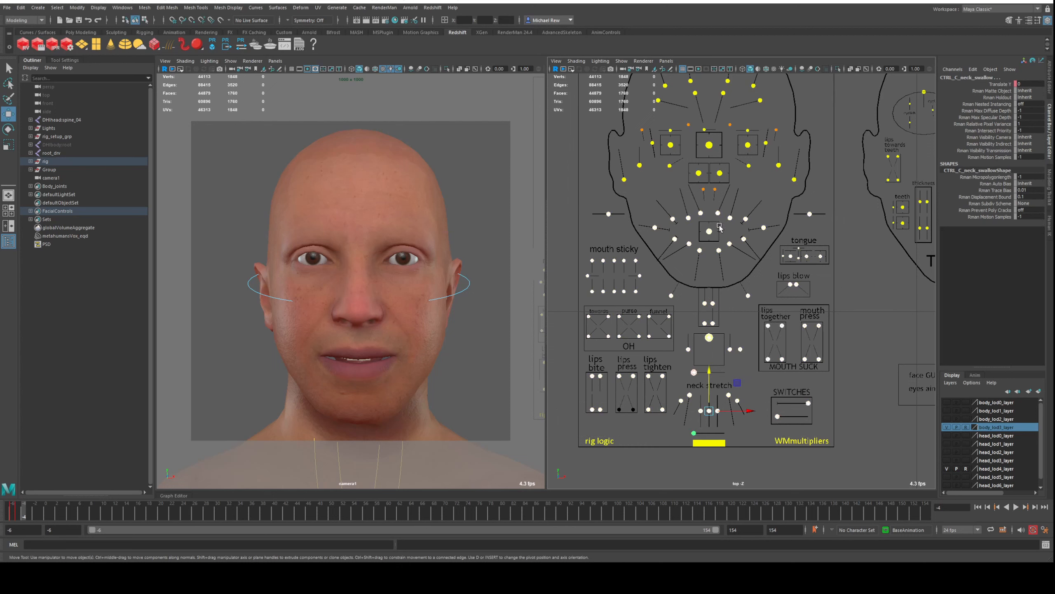
{"action": "left_click", "coordinate": [709, 231]}
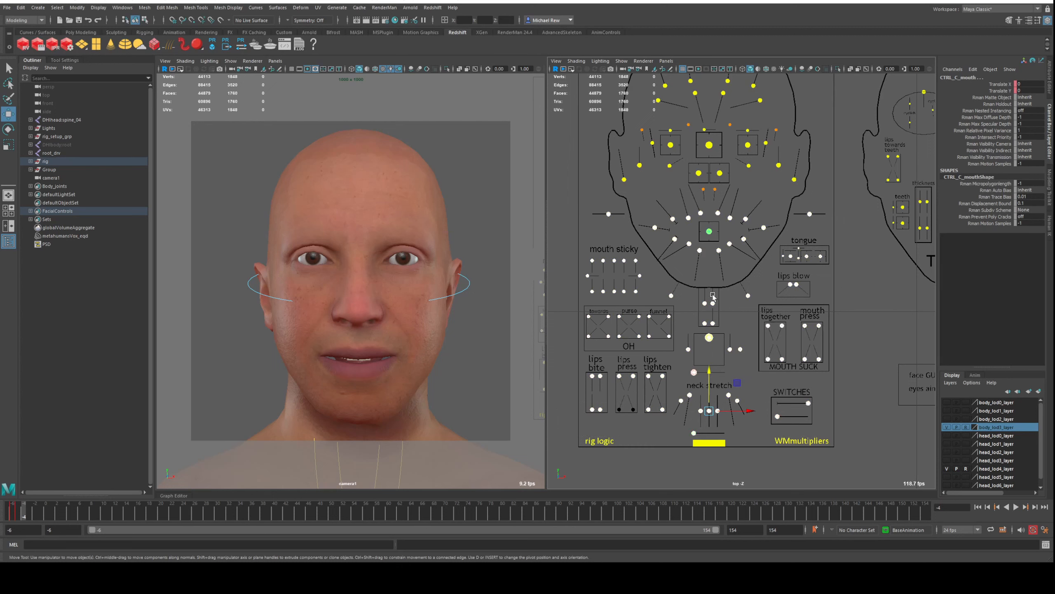
{"action": "left_click_drag", "start_coordinate": [1003, 85], "coordinate": [1004, 91]}
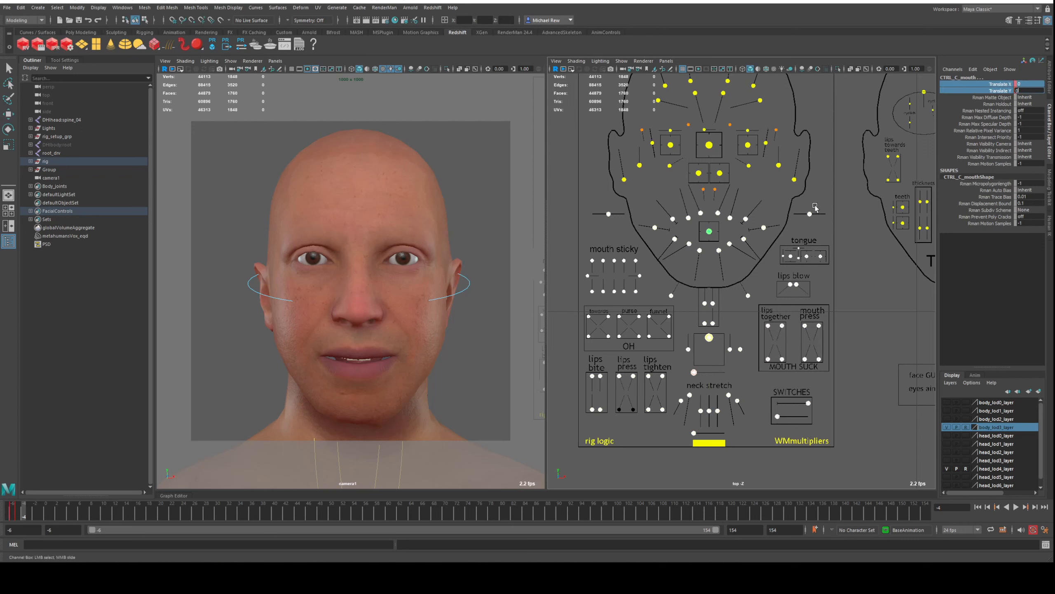
{"action": "key", "text": "Return"}
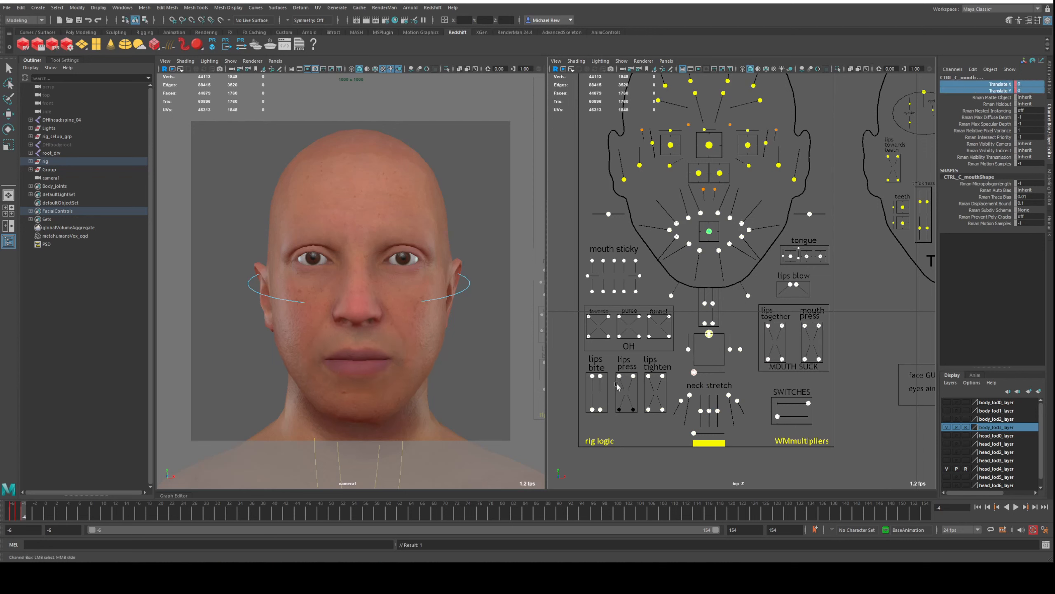
Lower the jaw control at frame -4 to a Translate Y of about 0.13
{"action": "left_click", "coordinate": [751, 258]}
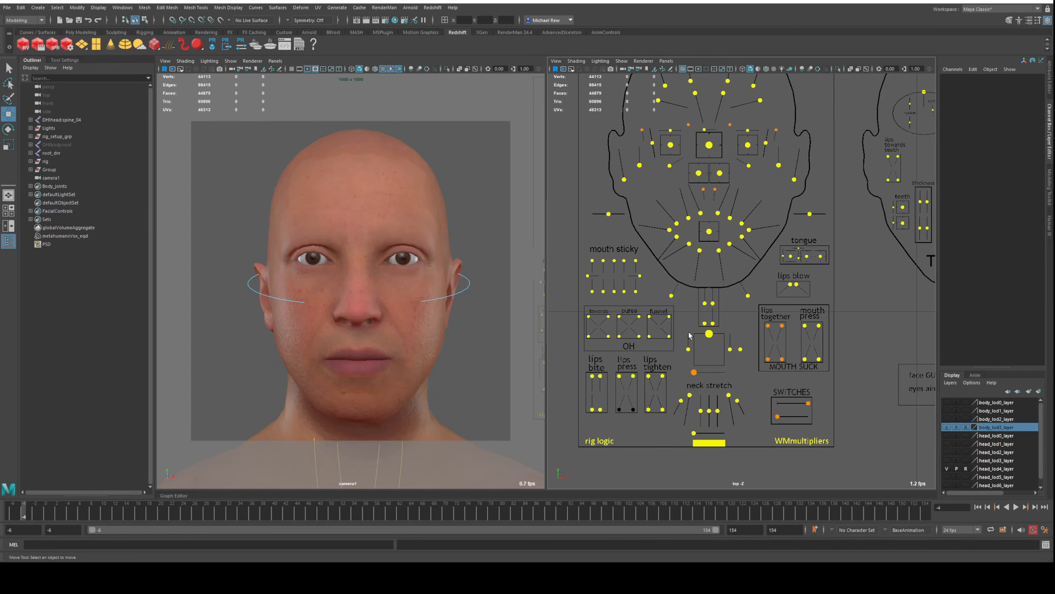
{"action": "left_click", "coordinate": [708, 351]}
{"action": "left_click_drag", "start_coordinate": [709, 351], "coordinate": [710, 358]}
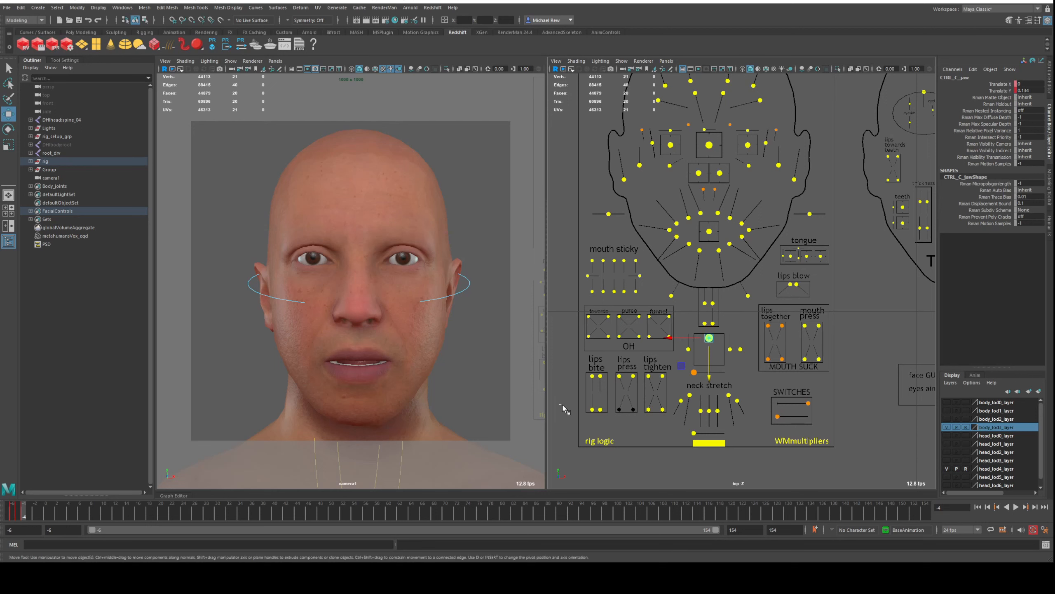
Raise the lower lip bite pair to a Translate Y of about 0.95 and the upper chin raise pair to about 0.29
{"action": "left_click_drag", "start_coordinate": [605, 424], "coordinate": [594, 370]}
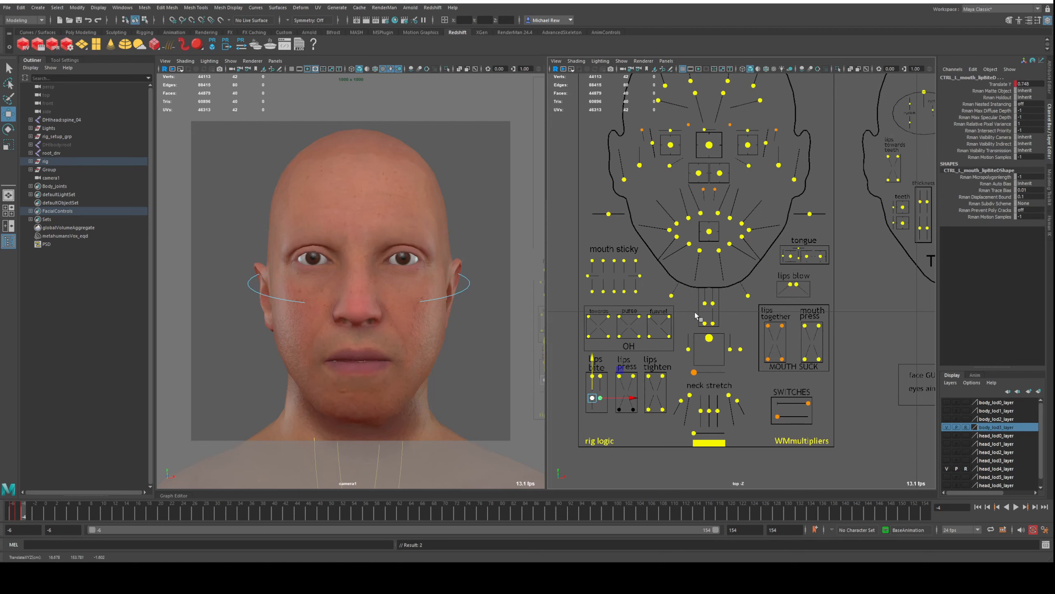
{"action": "left_click", "coordinate": [705, 321]}
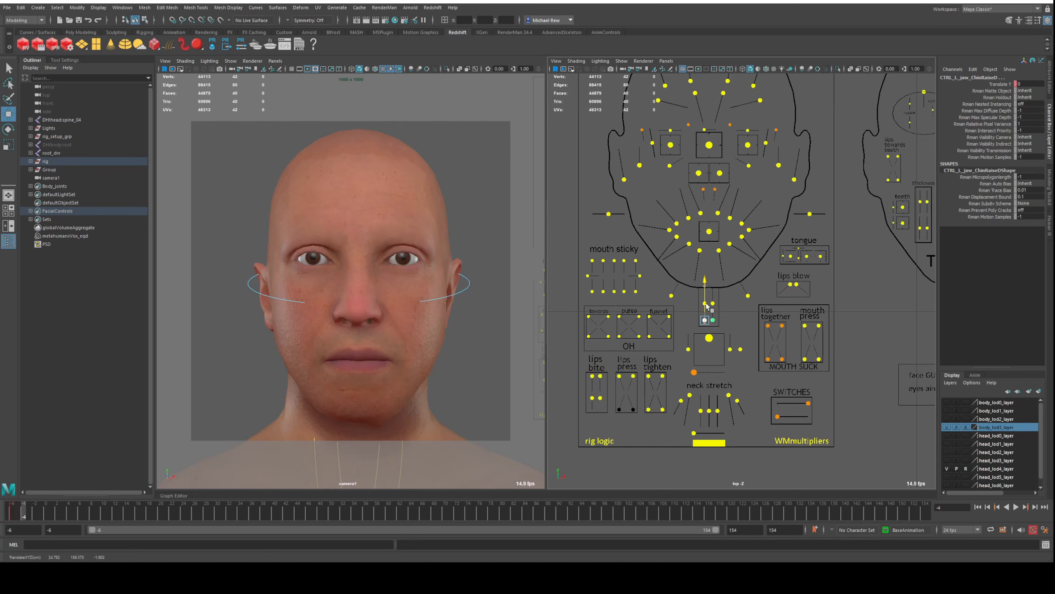
{"action": "key", "text": "ctrl+z"}
{"action": "mouse_move", "coordinate": [706, 304]}
{"action": "left_mouse_down"}
{"action": "mouse_move", "coordinate": [723, 309]}
{"action": "mouse_move", "coordinate": [706, 284]}
{"action": "left_mouse_up"}
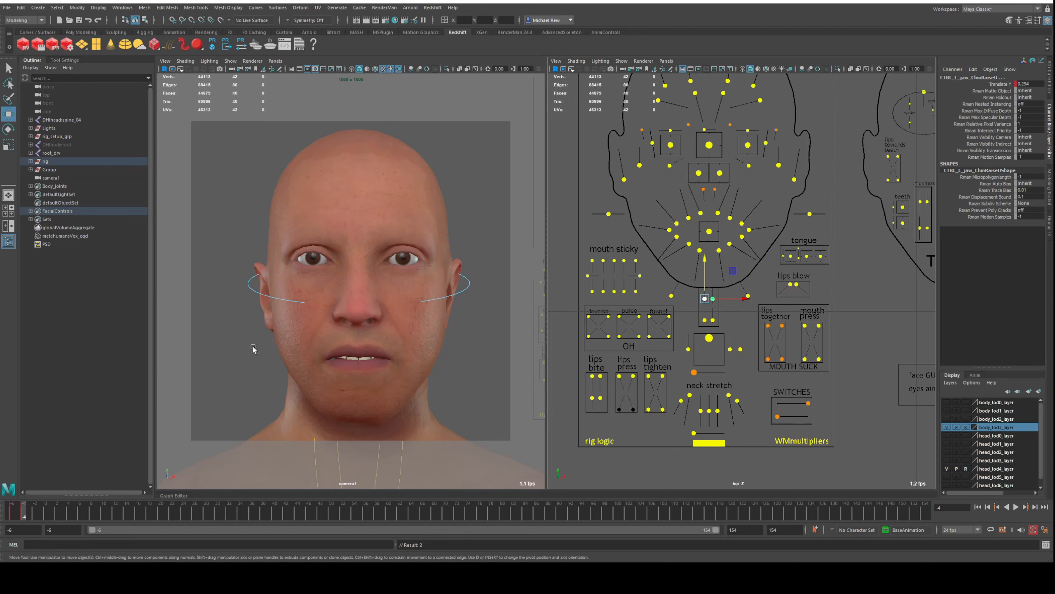
{"action": "left_click_drag", "start_coordinate": [264, 348], "coordinate": [330, 353], "text": "alt"}
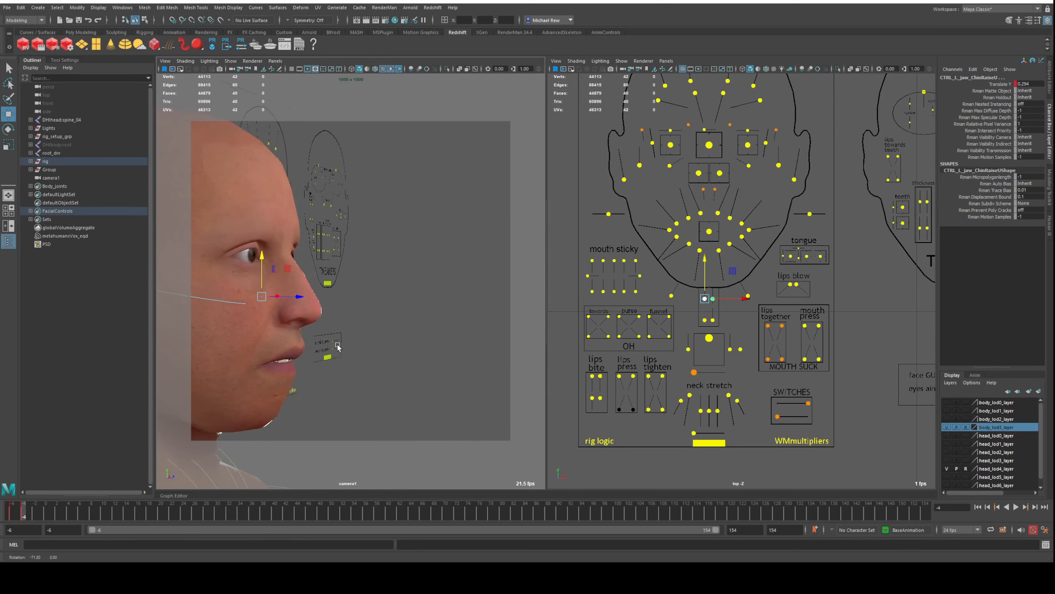
{"action": "mouse_move", "coordinate": [586, 387]}
{"action": "left_mouse_down"}
{"action": "mouse_move", "coordinate": [608, 406]}
{"action": "mouse_move", "coordinate": [594, 386]}
{"action": "left_mouse_up"}
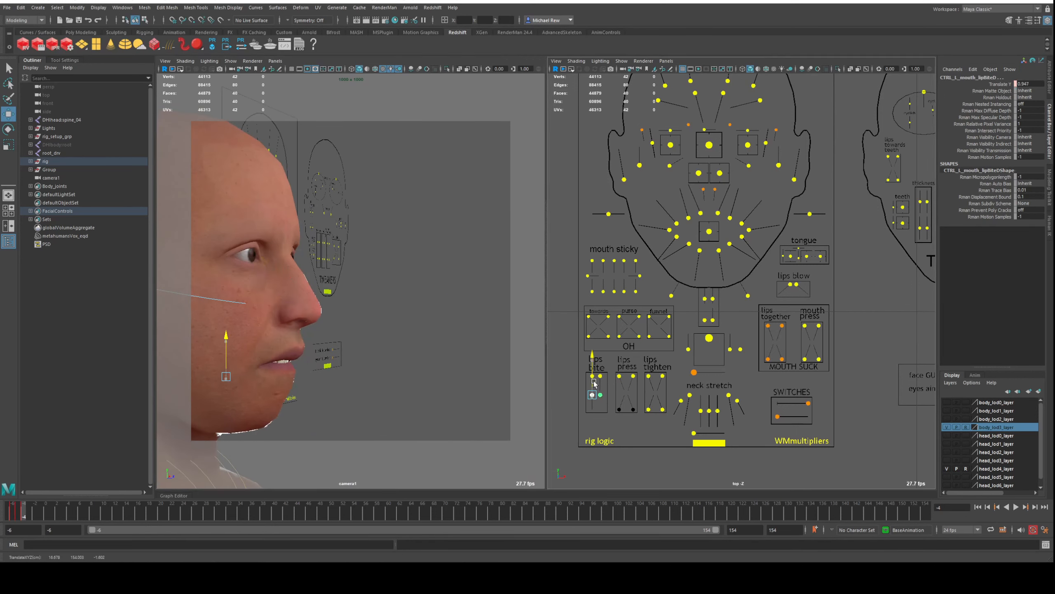
Pull both mouth corner pull and dimple controls outward to a Translate Y of about 0.1, and key the four purse controls at 0
{"action": "left_click_drag", "start_coordinate": [662, 217], "coordinate": [683, 235]}
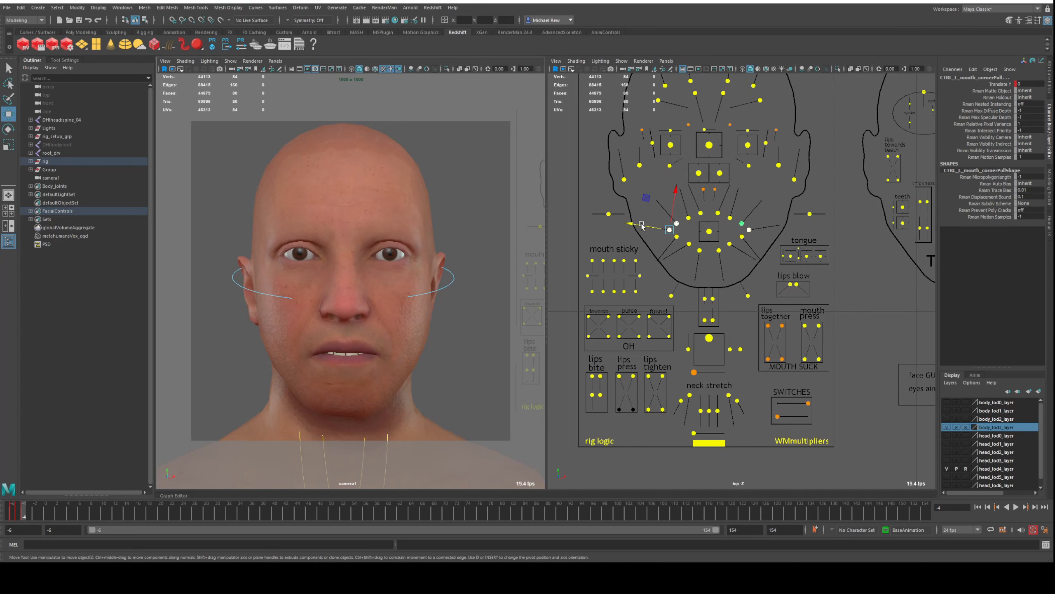
{"action": "left_click_drag", "start_coordinate": [642, 227], "coordinate": [640, 227]}
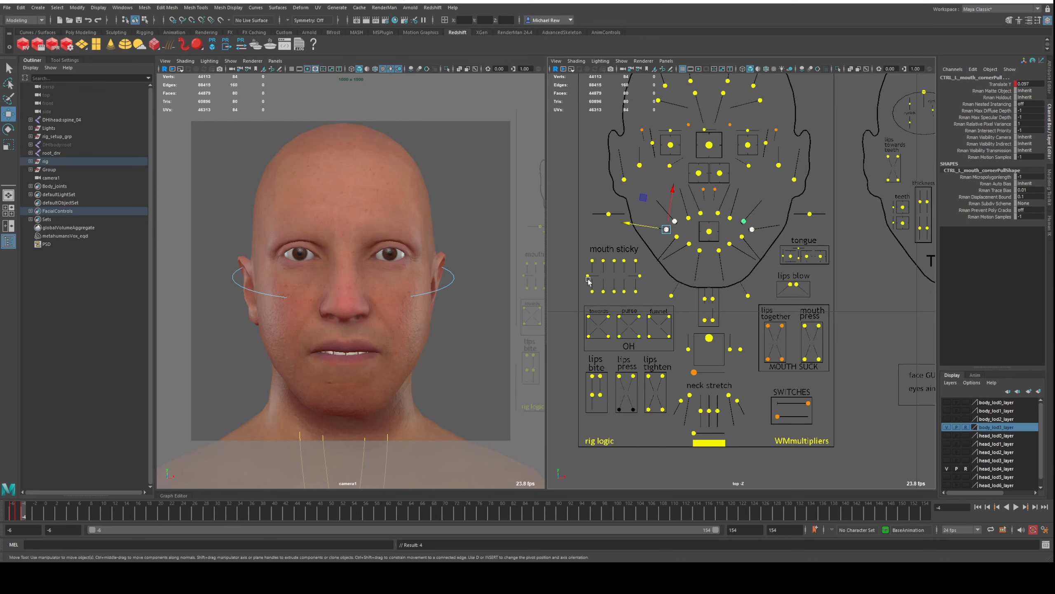
{"action": "scroll", "coordinate": [660, 342], "scroll_direction": "up", "scroll_amount": 1}
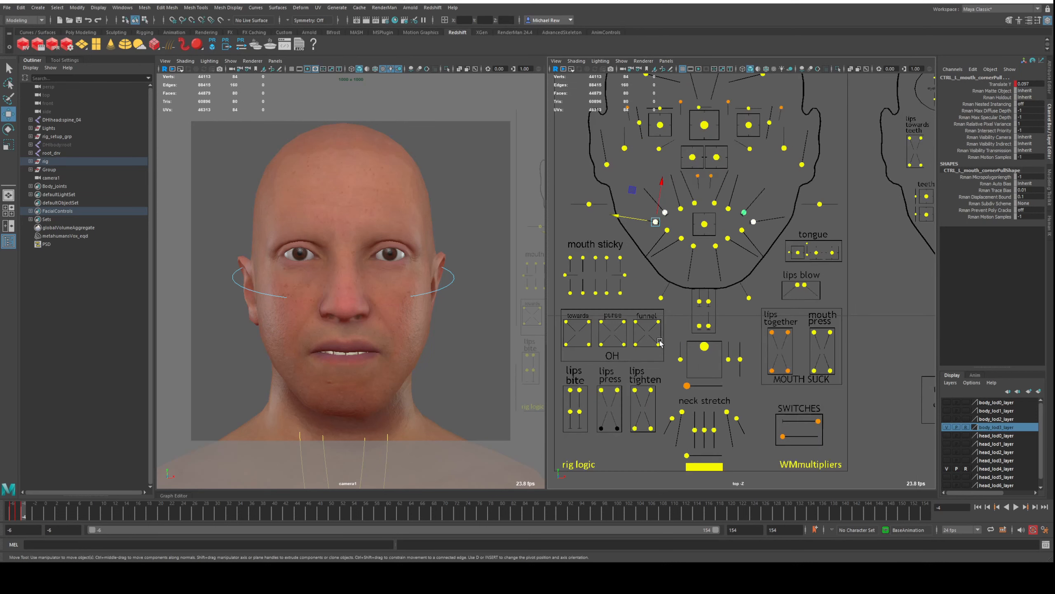
{"action": "left_click_drag", "start_coordinate": [624, 351], "coordinate": [603, 341]}
{"action": "key", "text": "s"}
{"action": "key", "text": "s"}
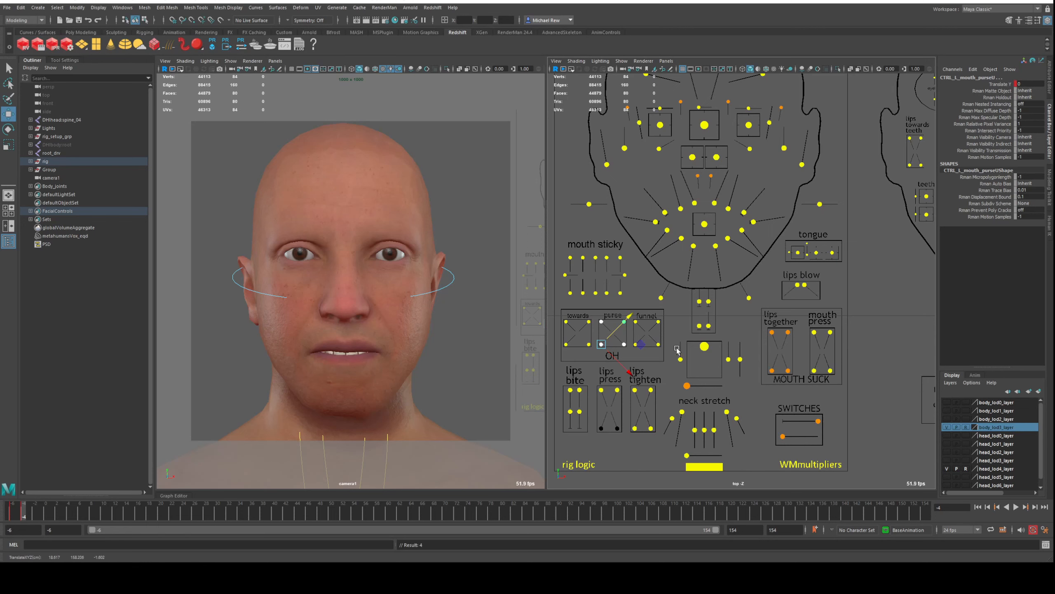
At frame -3, lower the jaw control to a Translate Y of about 0.2
{"action": "mouse_move", "coordinate": [317, 301]}
{"action": "left_mouse_down", "text": "alt"}
{"action": "mouse_move", "coordinate": [410, 302]}
{"action": "mouse_move", "coordinate": [318, 304]}
{"action": "mouse_move", "coordinate": [345, 304]}
{"action": "mouse_move", "coordinate": [327, 301]}
{"action": "left_mouse_up", "text": "alt"}
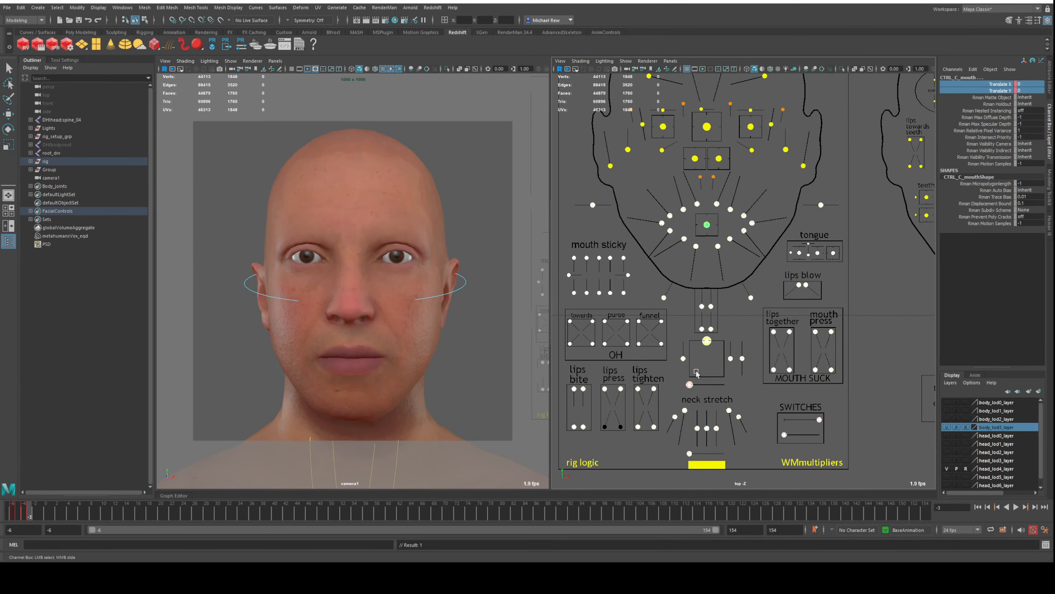
{"action": "left_click", "coordinate": [706, 341]}
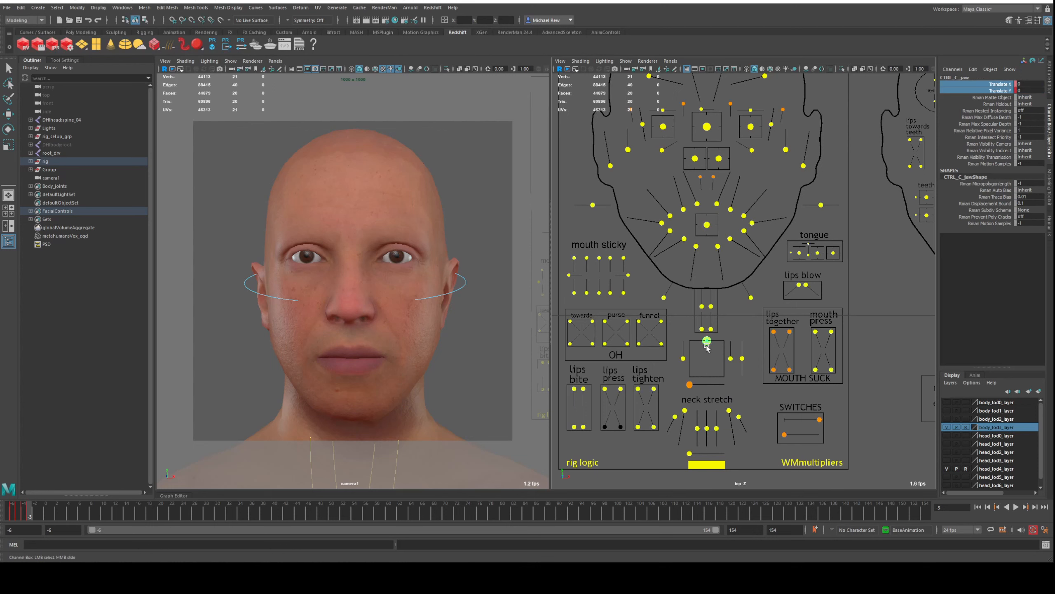
{"action": "key", "text": "w"}
{"action": "left_click", "coordinate": [705, 349]}
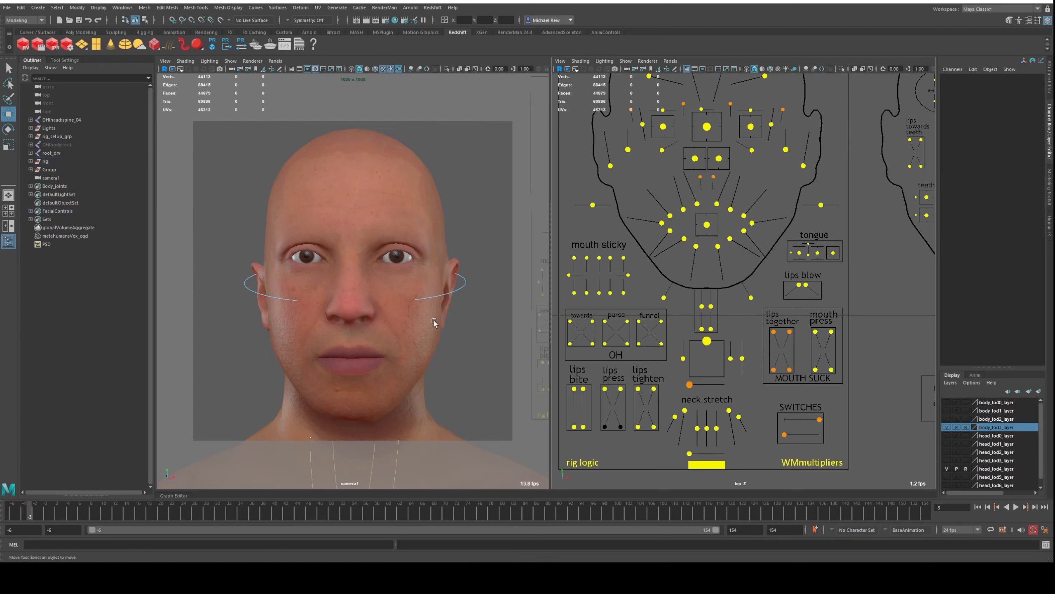
{"action": "left_click", "coordinate": [706, 342]}
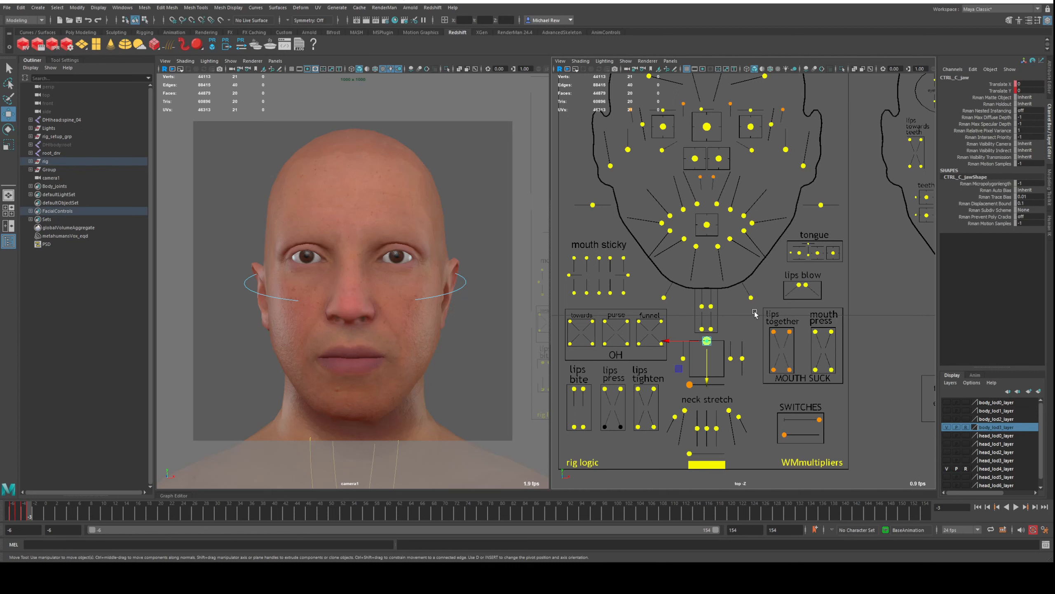
{"action": "left_click_drag", "start_coordinate": [707, 362], "coordinate": [709, 367]}
{"action": "scroll", "coordinate": [632, 335], "scroll_direction": "up", "scroll_amount": 2}
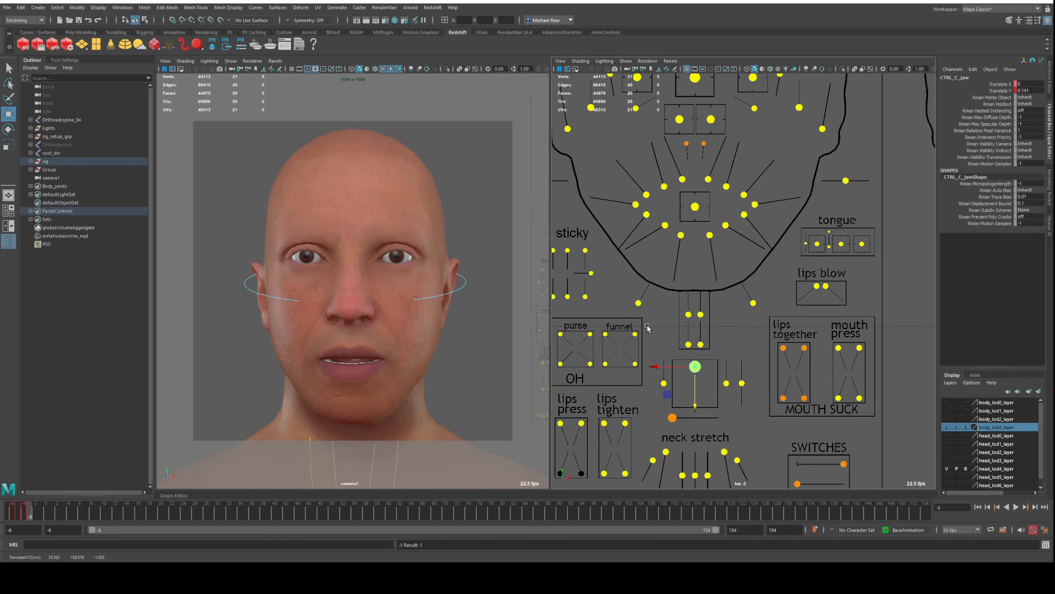
{"action": "middle_click_drag", "start_coordinate": [642, 331], "coordinate": [696, 302], "text": "alt"}
{"action": "left_click_drag", "start_coordinate": [749, 365], "coordinate": [749, 368]}
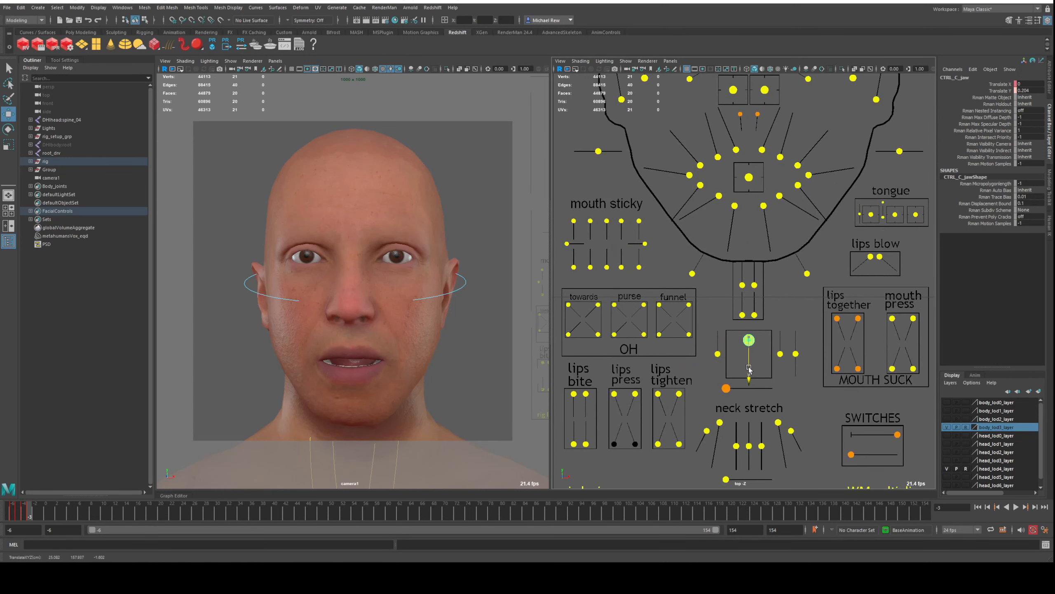
Pull the four funnel controls slightly inward and move the four purse controls inward to a Translate Y of about 0.28
{"action": "left_click", "coordinate": [689, 305]}
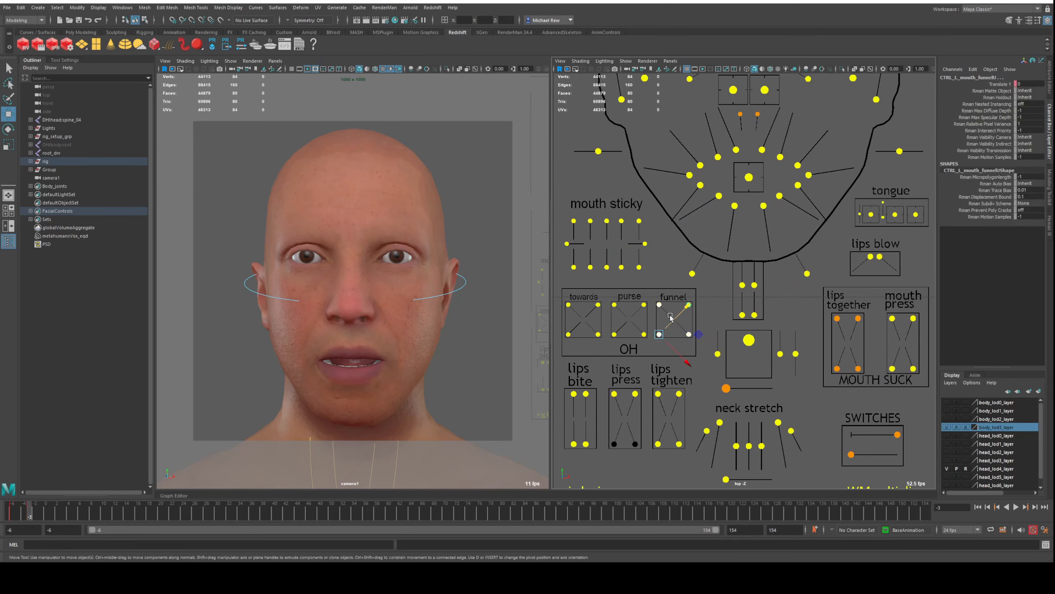
{"action": "left_click_drag", "start_coordinate": [670, 316], "coordinate": [630, 317]}
{"action": "left_click", "coordinate": [626, 323]}
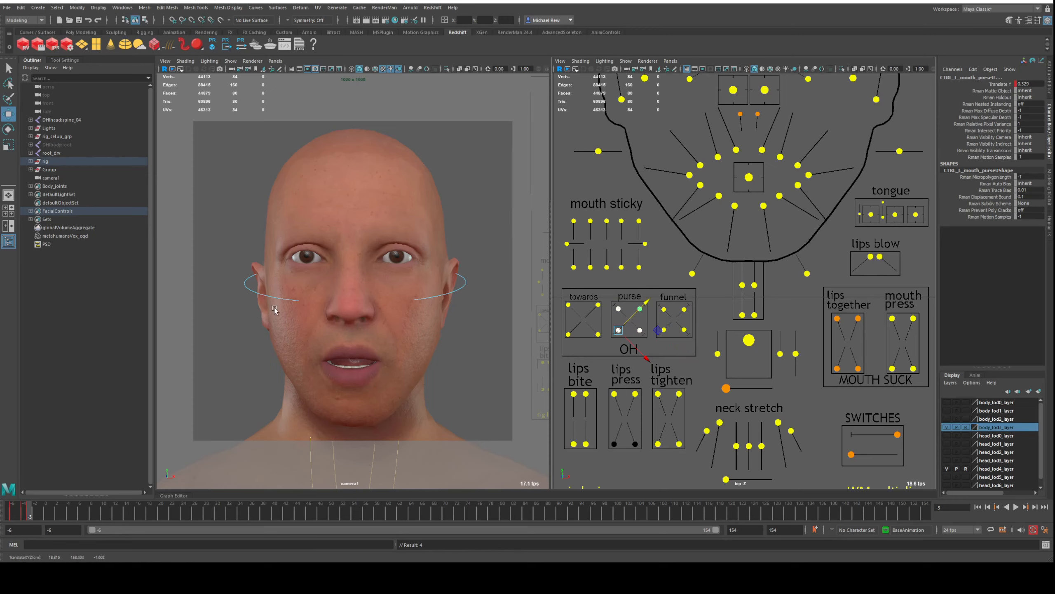
{"action": "left_click_drag", "start_coordinate": [274, 309], "coordinate": [378, 306], "text": "alt"}
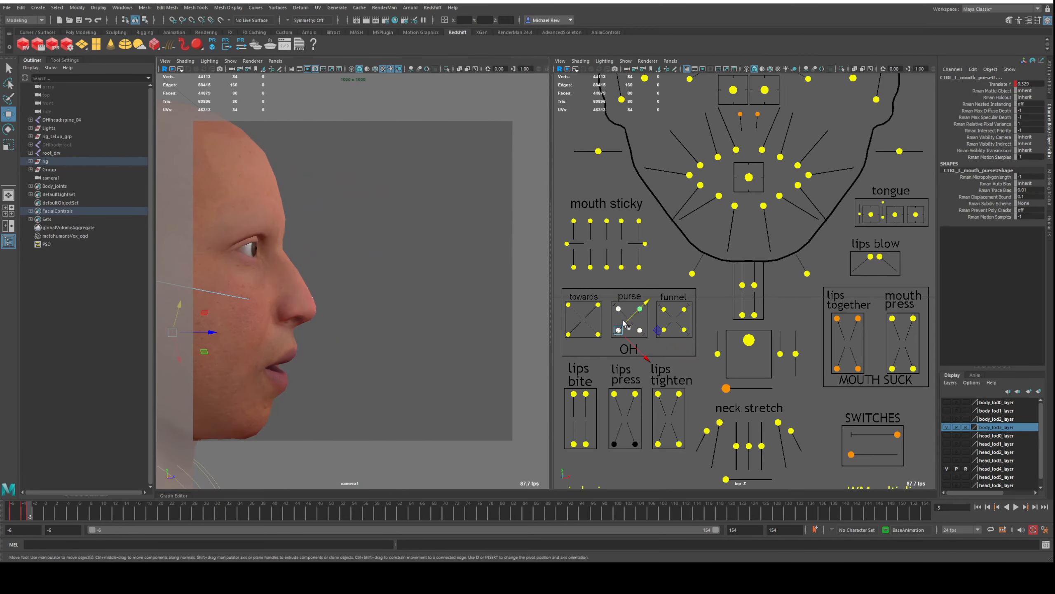
{"action": "left_click_drag", "start_coordinate": [623, 323], "coordinate": [623, 327]}
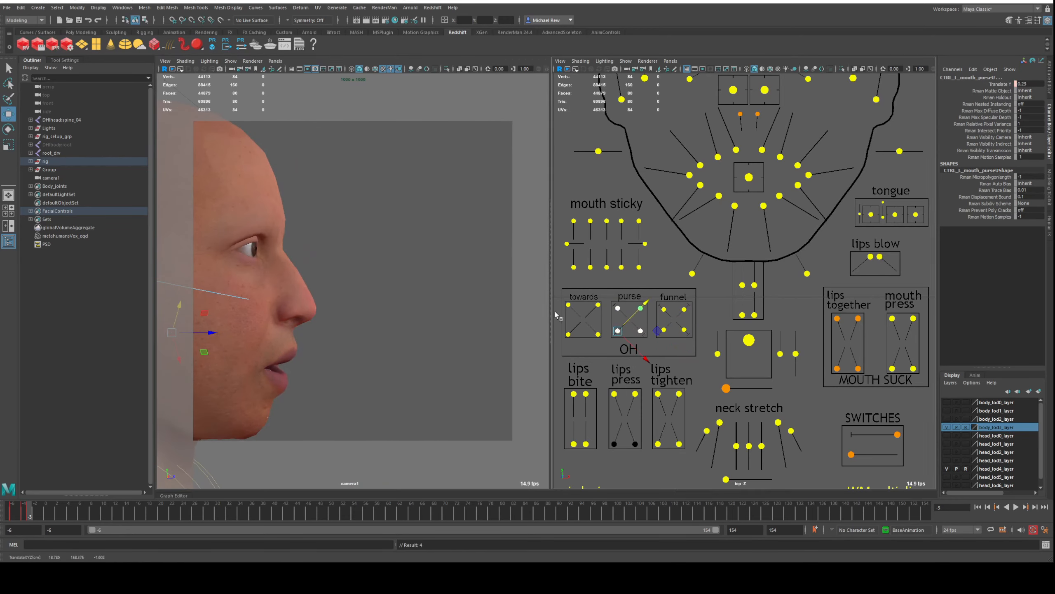
{"action": "mouse_move", "coordinate": [456, 287]}
{"action": "left_mouse_down", "text": "alt"}
{"action": "mouse_move", "coordinate": [369, 288]}
{"action": "mouse_move", "coordinate": [449, 278]}
{"action": "left_mouse_up", "text": "alt"}
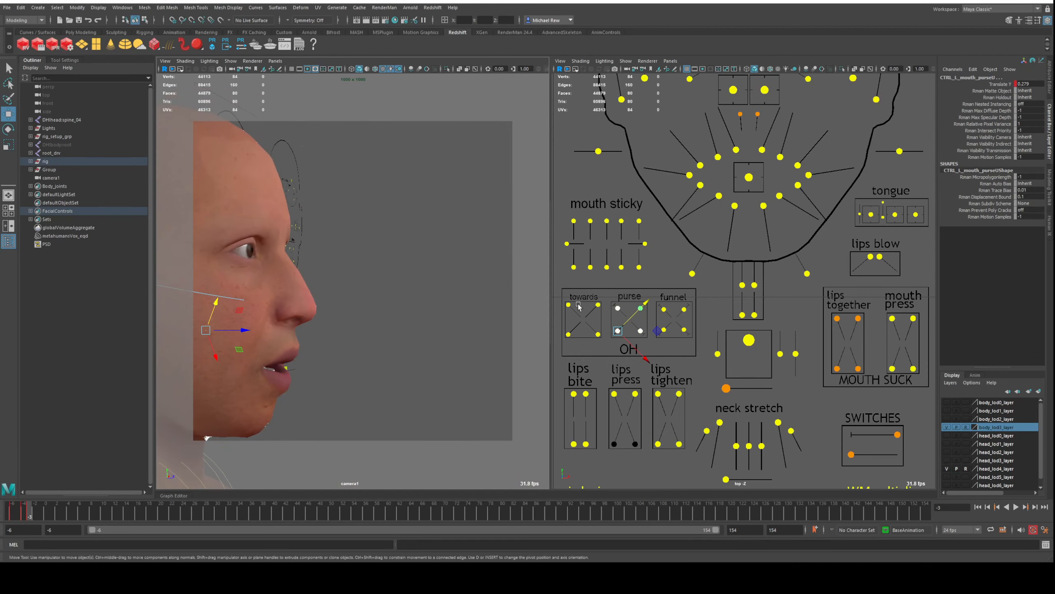
Pull the four towards controls fully inward to a Translate Y of 1
{"action": "left_click_drag", "start_coordinate": [558, 297], "coordinate": [594, 318]}
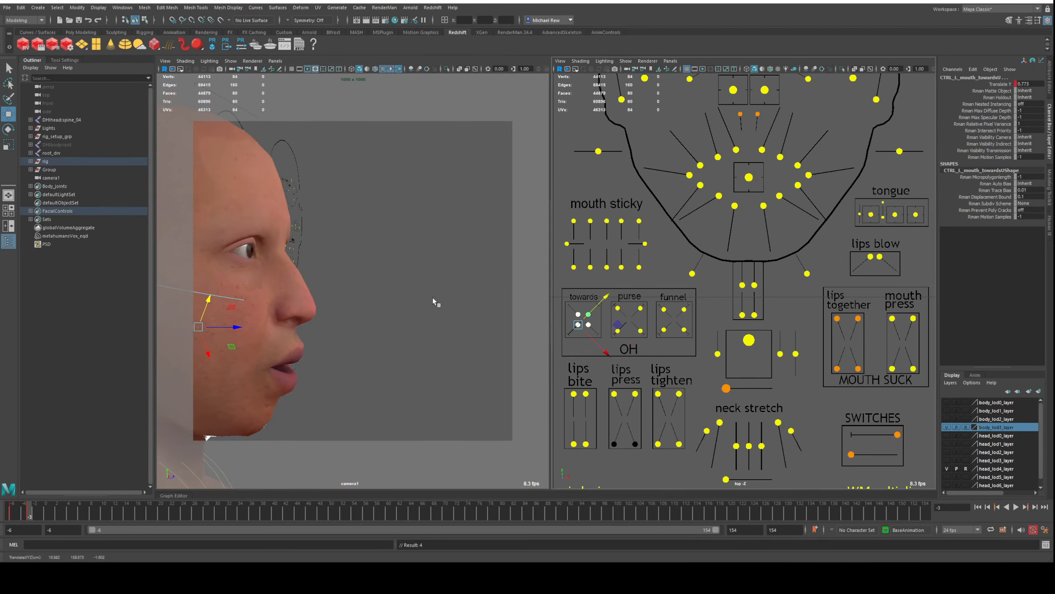
{"action": "left_click_drag", "start_coordinate": [401, 303], "coordinate": [429, 295], "text": "alt"}
{"action": "scroll", "coordinate": [600, 339], "scroll_direction": "up", "scroll_amount": 3}
{"action": "middle_click_drag", "start_coordinate": [575, 342], "coordinate": [807, 312], "text": "alt"}
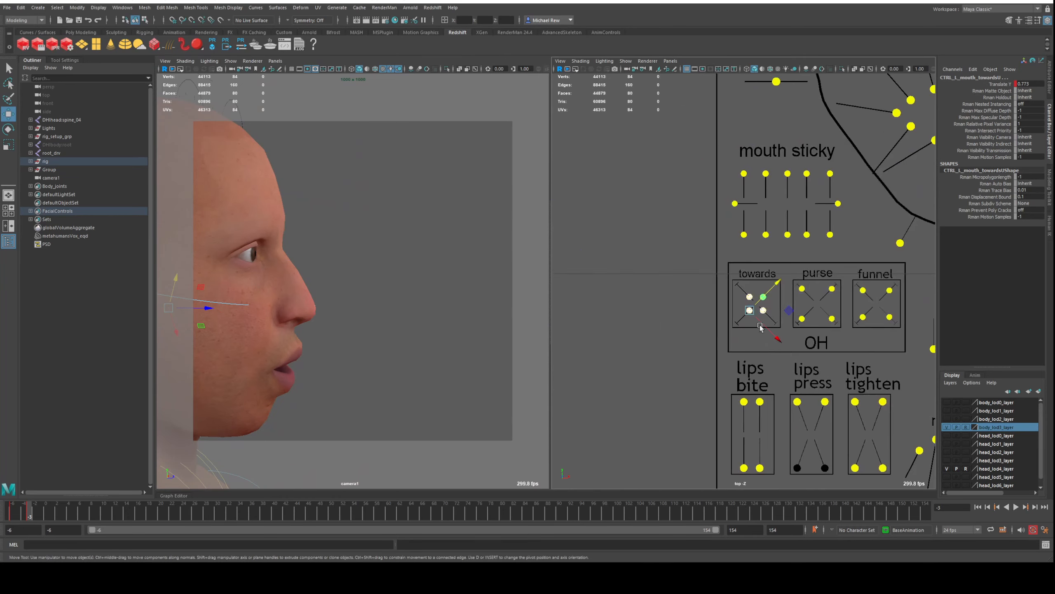
{"action": "scroll", "coordinate": [752, 329], "scroll_direction": "up", "scroll_amount": 3}
{"action": "left_click_drag", "start_coordinate": [784, 316], "coordinate": [787, 292]}
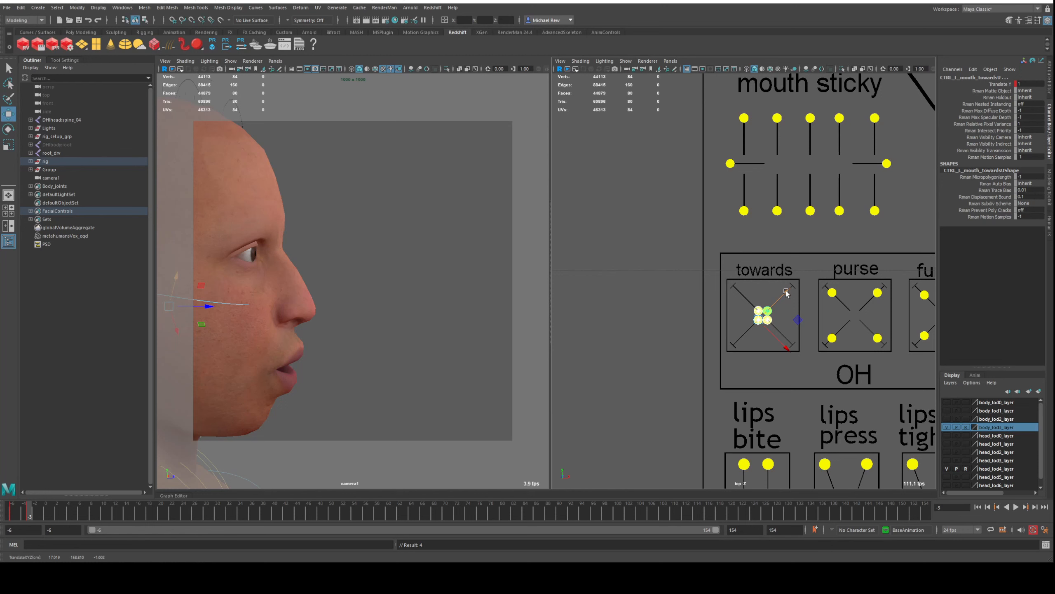
Ease the four towards controls back outward to a Translate Y of about 0.61 and check the mouth from the front
{"action": "left_click_drag", "start_coordinate": [786, 292], "coordinate": [774, 305]}
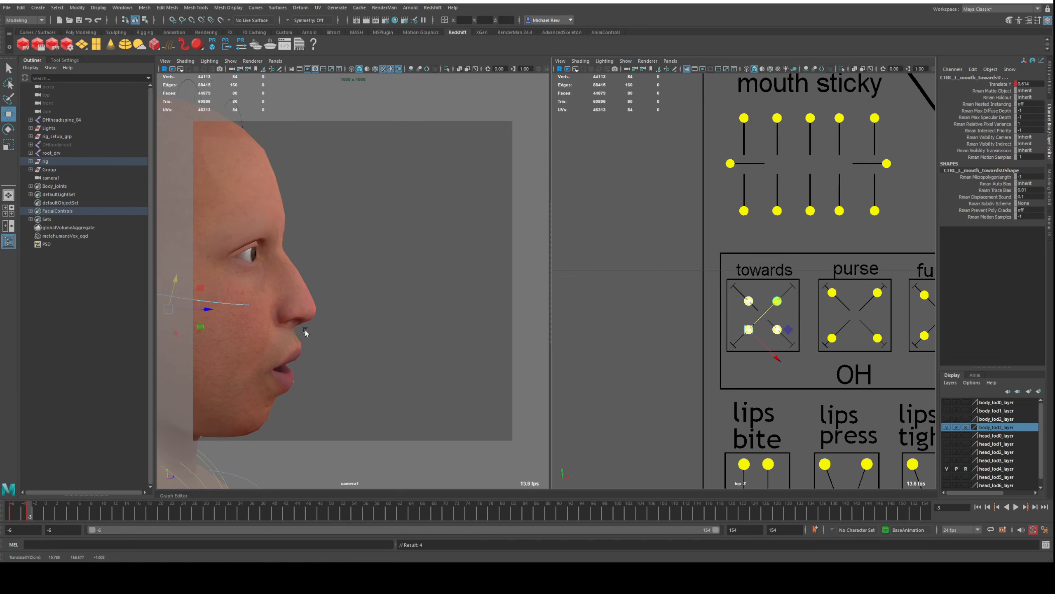
{"action": "left_click_drag", "start_coordinate": [485, 345], "coordinate": [328, 285], "text": "alt"}
{"action": "scroll", "coordinate": [379, 289], "scroll_direction": "down", "scroll_amount": 3}
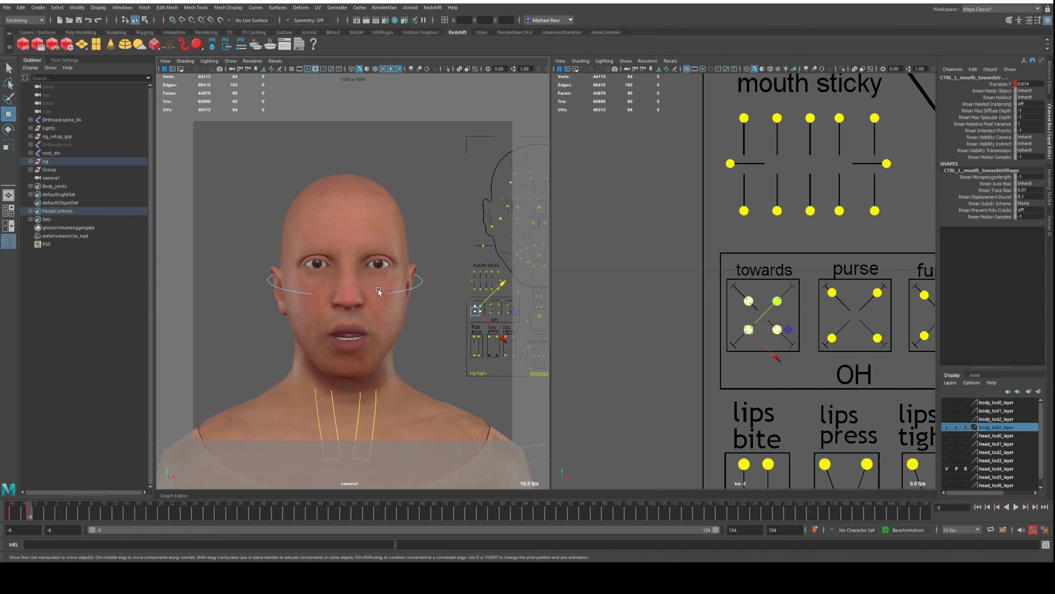
{"action": "scroll", "coordinate": [376, 292], "scroll_direction": "up", "scroll_amount": 4}
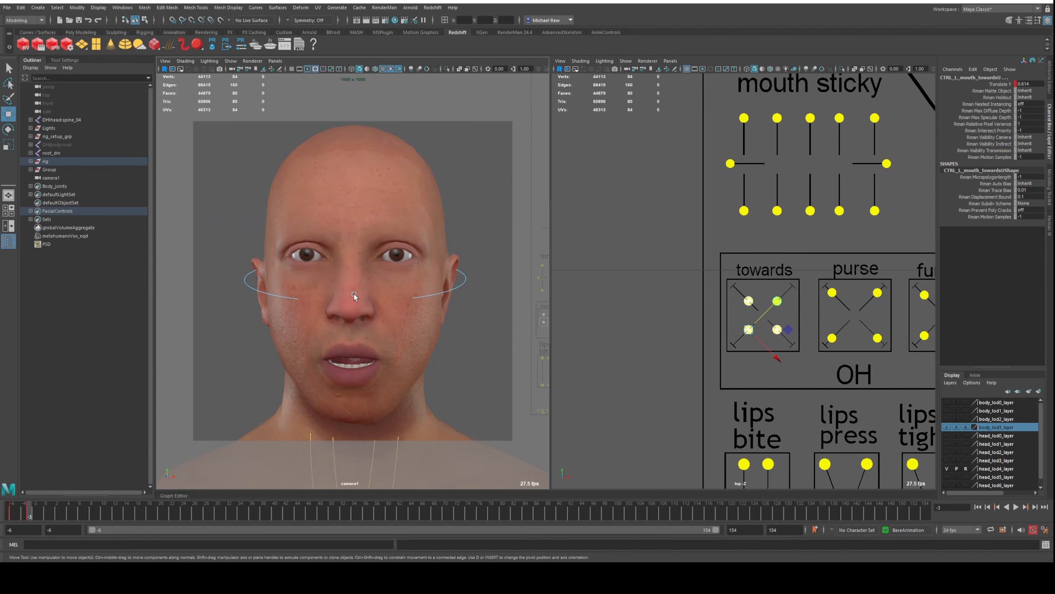
Try raising the two upper chin raise controls to a Translate Y of about 0.16, and raise the jaw control to about 0.1
{"action": "key", "text": "alt"}
{"action": "left_click_drag", "start_coordinate": [776, 298], "coordinate": [776, 287]}
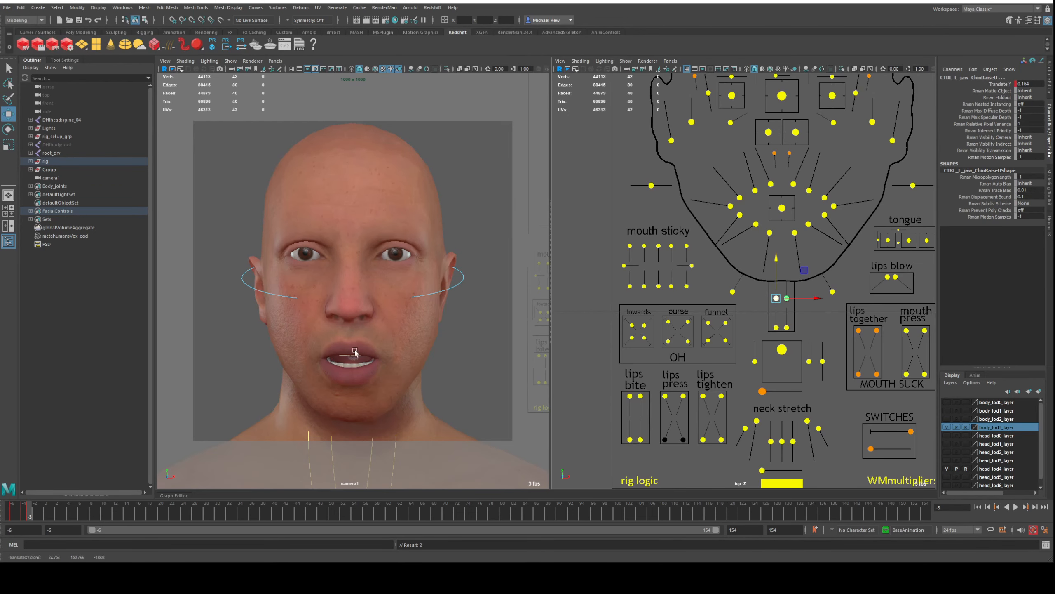
{"action": "left_click", "coordinate": [782, 349]}
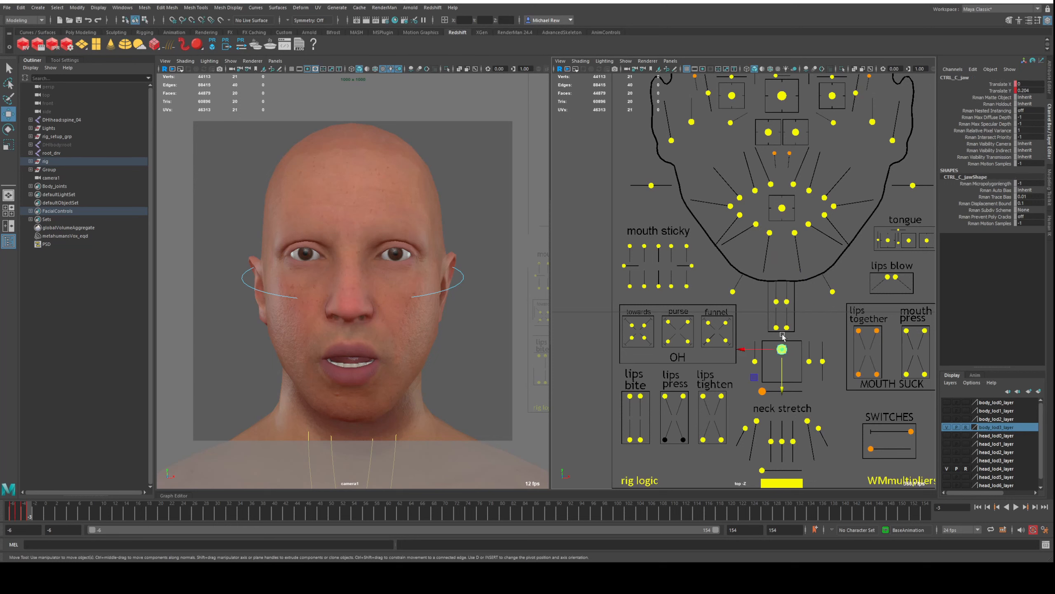
{"action": "left_click_drag", "start_coordinate": [783, 369], "coordinate": [784, 365]}
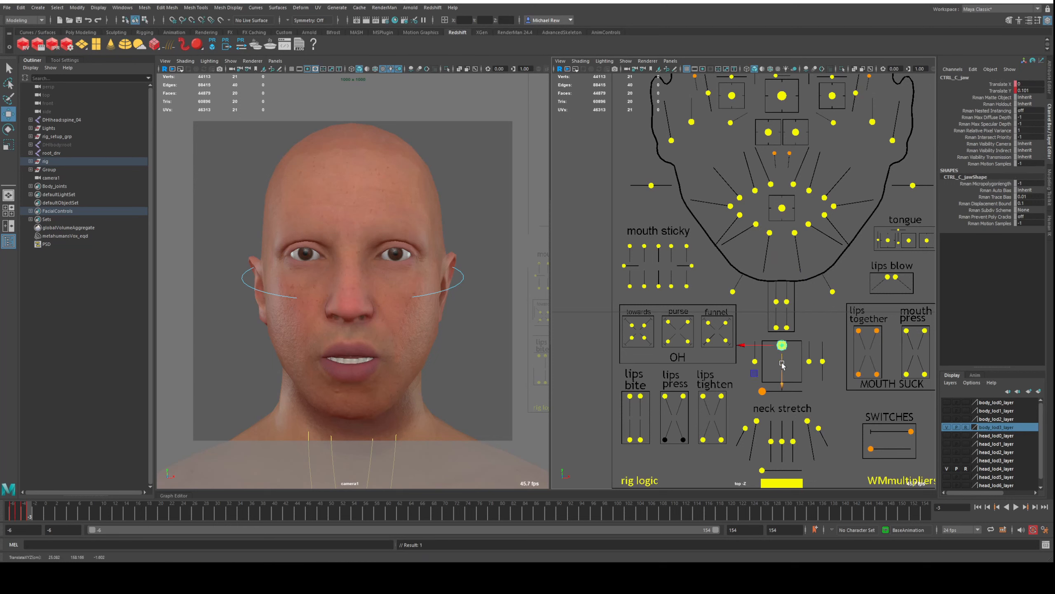
Undo the last jaw control move at frame -3 and bring the four lips together controls about halfway toward each other
{"action": "key", "text": "ctrl+z"}
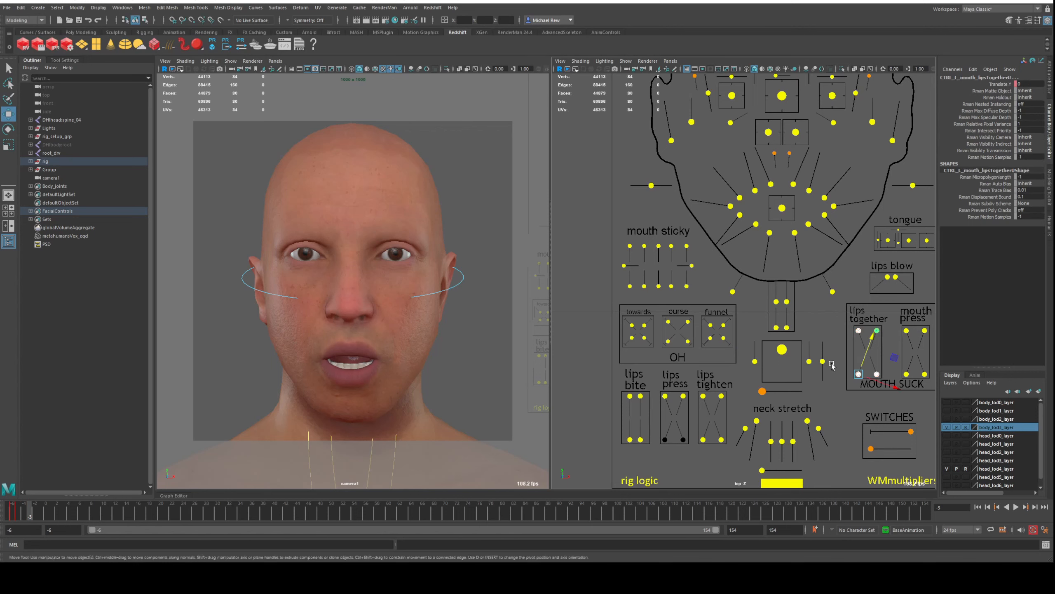
{"action": "left_click", "coordinate": [843, 345]}
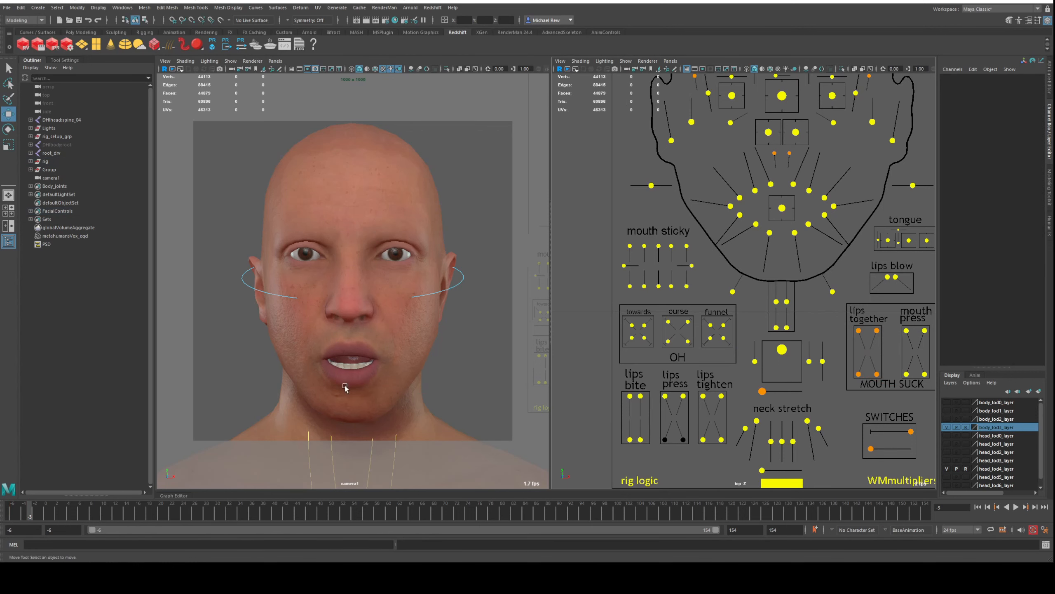
{"action": "left_click_drag", "start_coordinate": [845, 317], "coordinate": [873, 351]}
{"action": "mouse_move", "coordinate": [312, 307]}
{"action": "left_mouse_down", "text": "alt"}
{"action": "mouse_move", "coordinate": [394, 304]}
{"action": "mouse_move", "coordinate": [310, 299]}
{"action": "mouse_move", "coordinate": [314, 315]}
{"action": "left_mouse_up", "text": "alt"}
{"action": "left_click_drag", "start_coordinate": [373, 340], "coordinate": [370, 341], "text": "alt"}
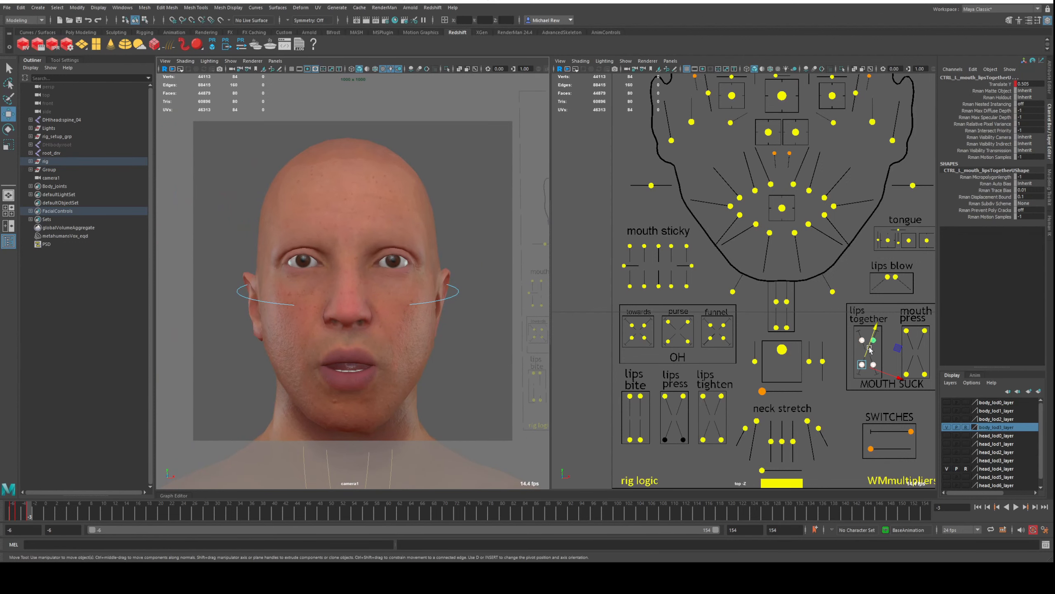
{"action": "left_click_drag", "start_coordinate": [869, 348], "coordinate": [870, 345]}
{"action": "left_click_drag", "start_coordinate": [382, 305], "coordinate": [379, 311], "text": "alt"}
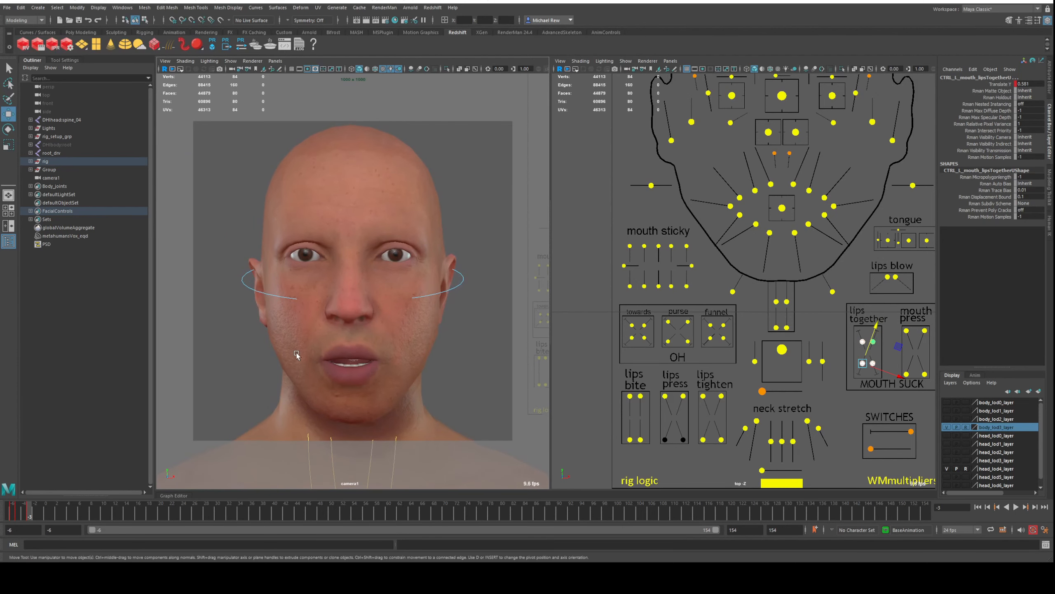
At frame -2, lower the central jaw control to a Translate Y of about 0.175 and play back the poses to check it
{"action": "left_click", "coordinate": [36, 512]}
{"action": "left_click", "coordinate": [649, 185]}
{"action": "scroll", "coordinate": [710, 267], "scroll_direction": "down", "scroll_amount": 1}
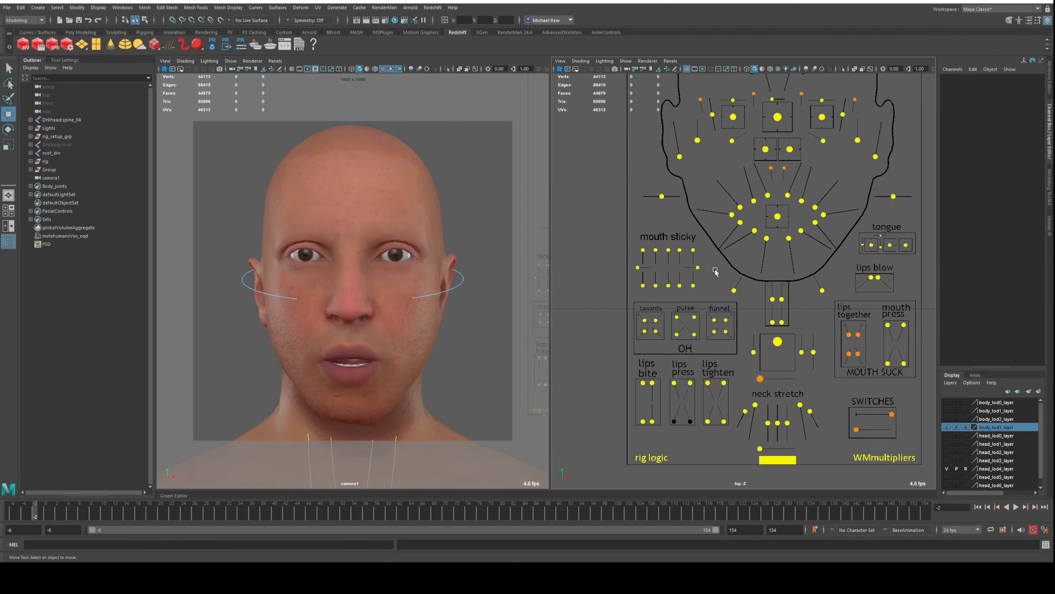
{"action": "middle_click_drag", "start_coordinate": [716, 271], "coordinate": [692, 266], "text": "alt"}
{"action": "left_click", "coordinate": [753, 336]}
{"action": "left_click_drag", "start_coordinate": [752, 351], "coordinate": [753, 364]}
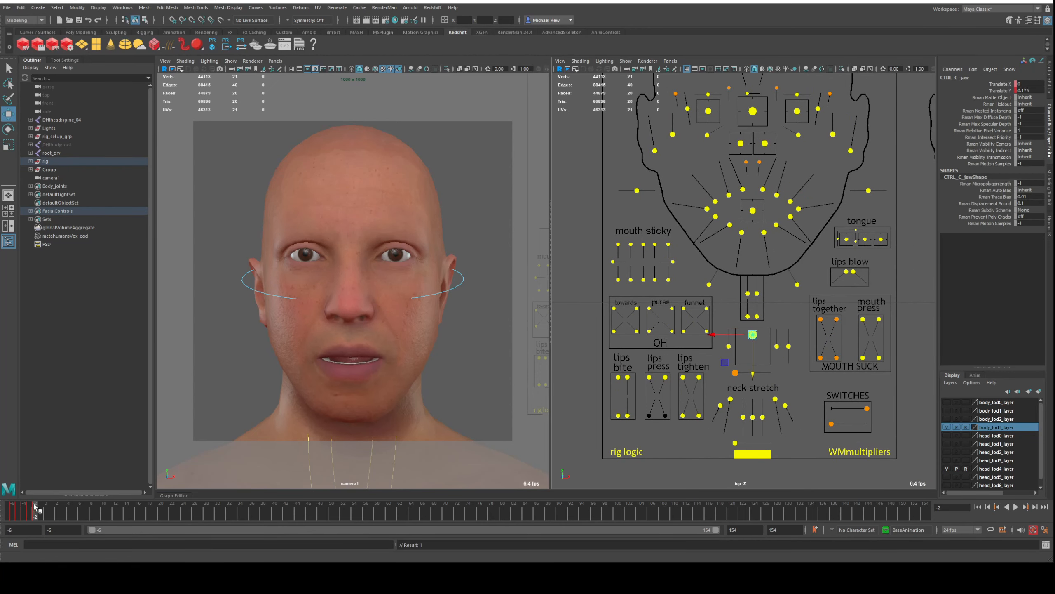
{"action": "key", "text": "alt+v"}
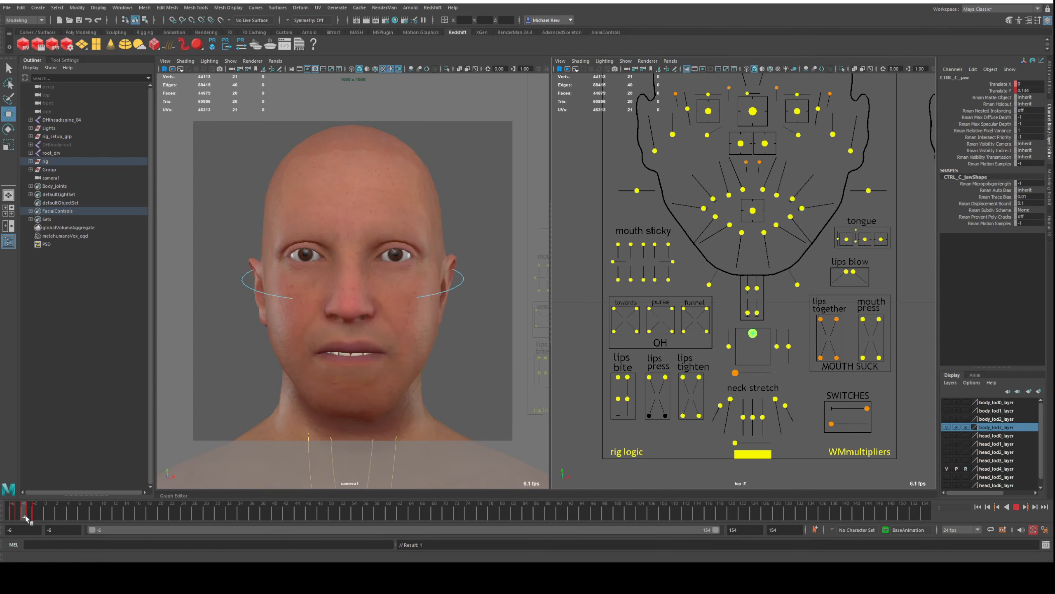
{"action": "key", "text": "alt+v"}
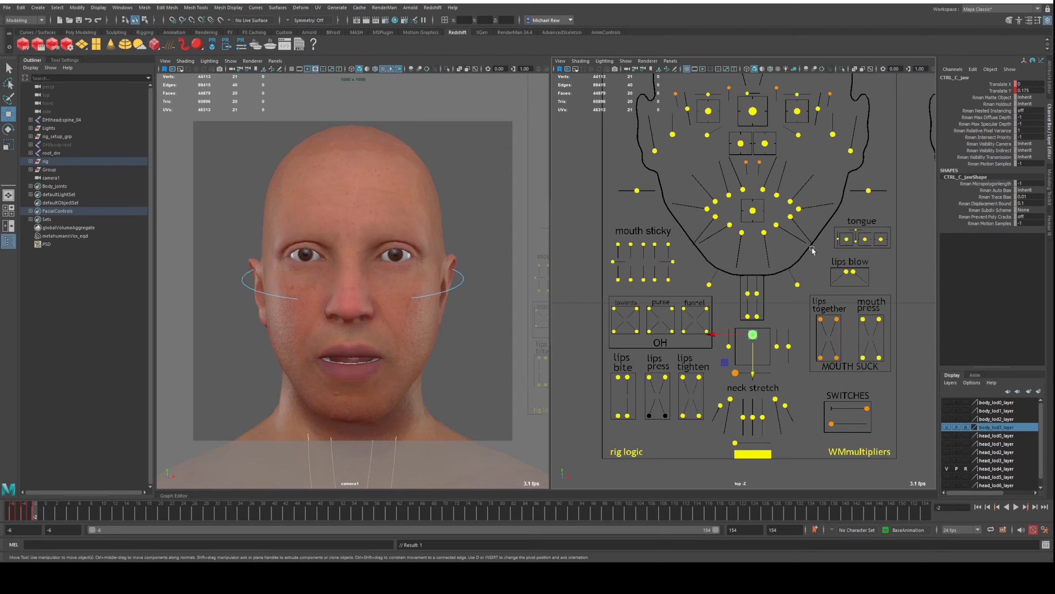
Select the left and right mouth dimple controls and pull them outward along their guides at frame -2
{"action": "left_click_drag", "start_coordinate": [698, 203], "coordinate": [719, 224]}
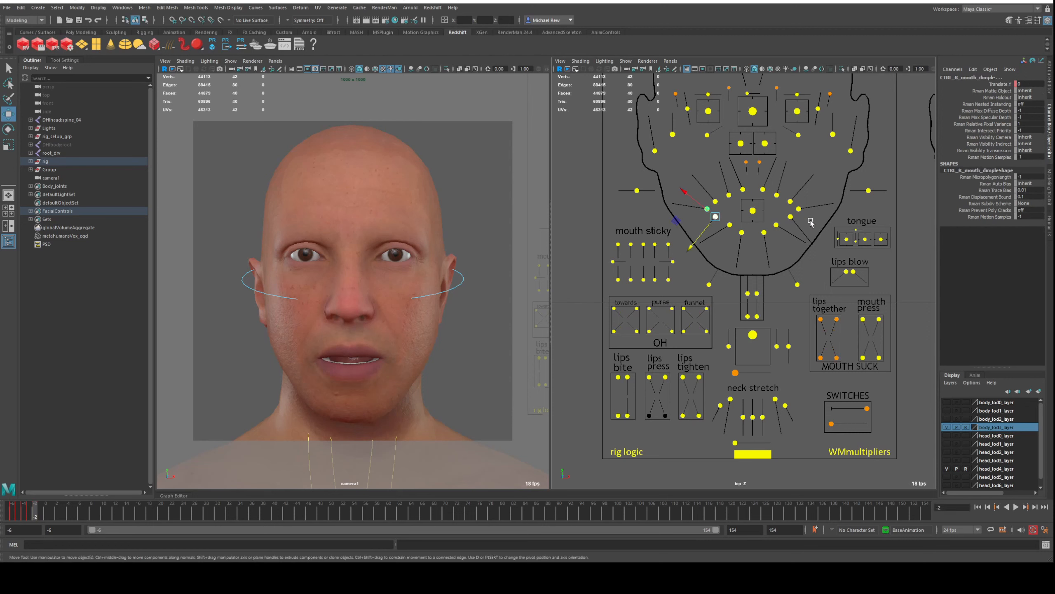
{"action": "left_click_drag", "start_coordinate": [823, 206], "coordinate": [787, 235], "text": "shift"}
{"action": "left_click_drag", "start_coordinate": [701, 234], "coordinate": [695, 242]}
{"action": "left_click", "coordinate": [682, 303]}
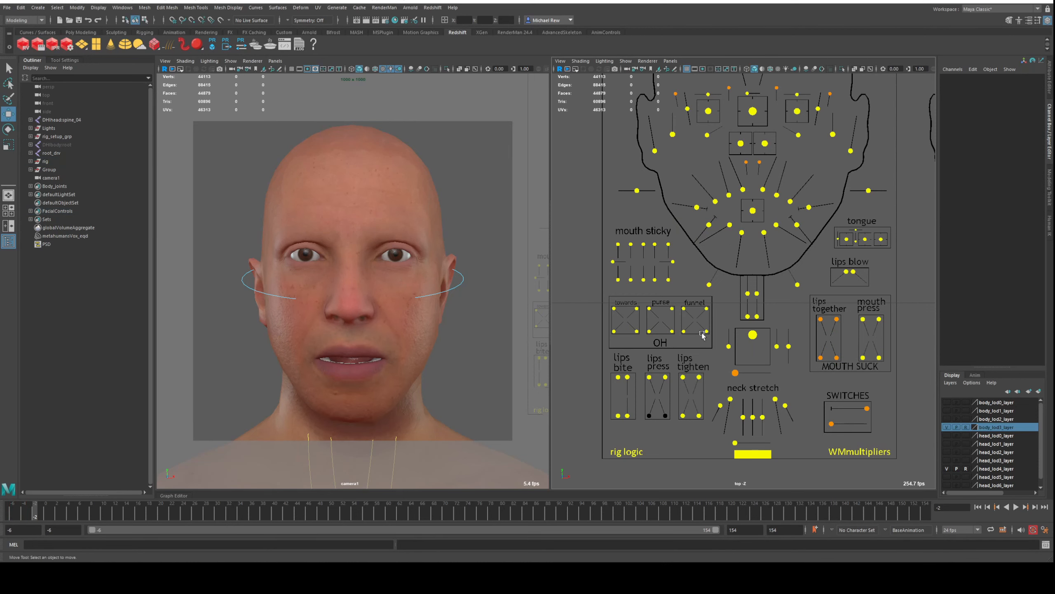
Set the four funnel controls to a Translate Y of about 0.128 and the four purse controls to about 0.321 at frame -2
{"action": "left_click", "coordinate": [702, 333]}
{"action": "left_click_drag", "start_coordinate": [702, 333], "coordinate": [696, 322]}
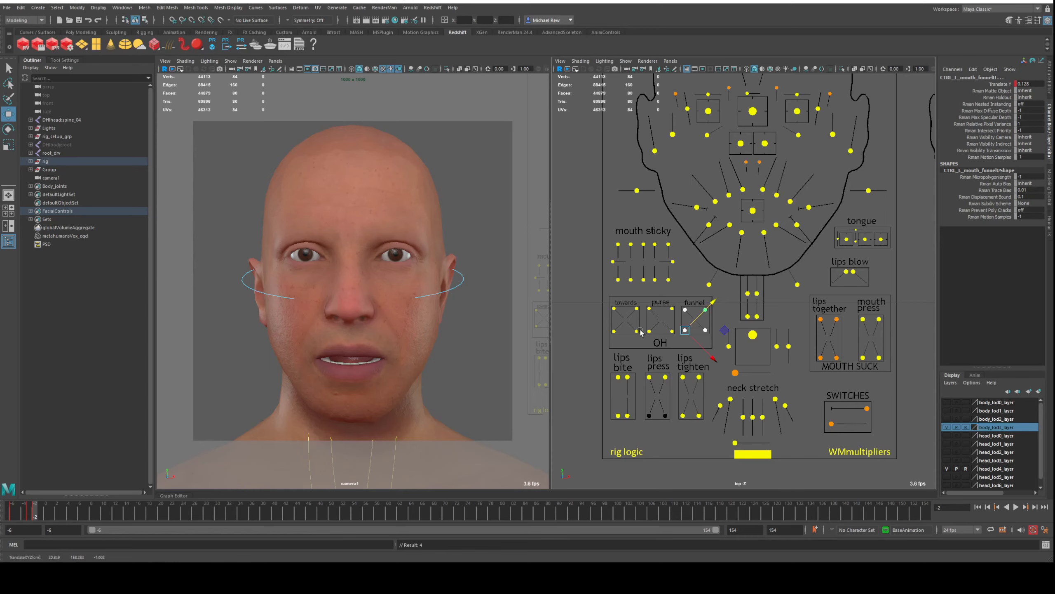
{"action": "mouse_move", "coordinate": [371, 325]}
{"action": "left_mouse_down", "text": "alt"}
{"action": "mouse_move", "coordinate": [464, 311]}
{"action": "mouse_move", "coordinate": [417, 325]}
{"action": "mouse_move", "coordinate": [376, 319]}
{"action": "left_mouse_up", "text": "alt"}
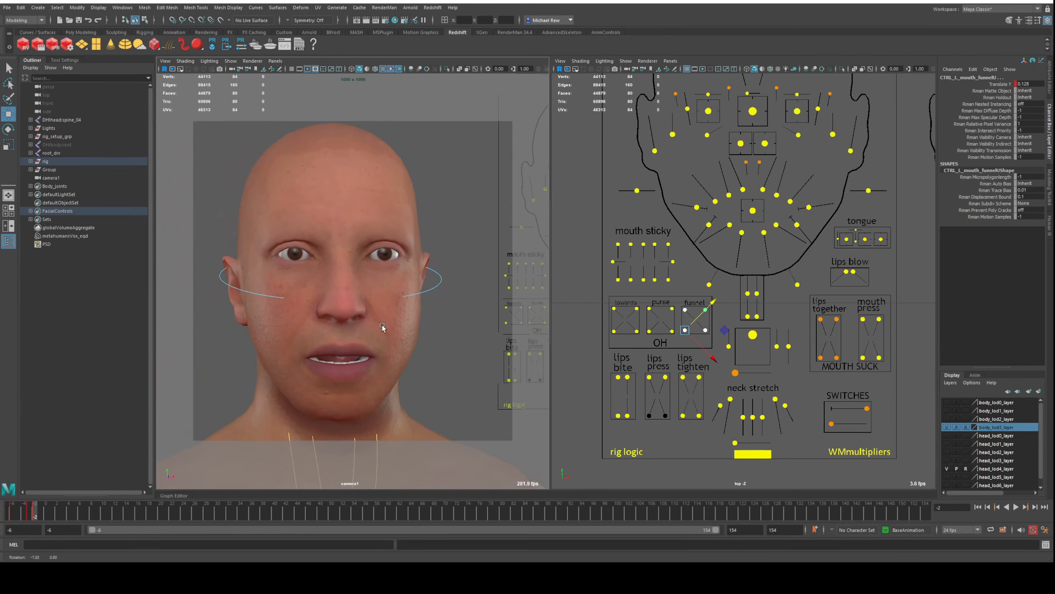
{"action": "left_click_drag", "start_coordinate": [654, 319], "coordinate": [602, 315]}
{"action": "left_click_drag", "start_coordinate": [392, 320], "coordinate": [412, 318], "text": "alt"}
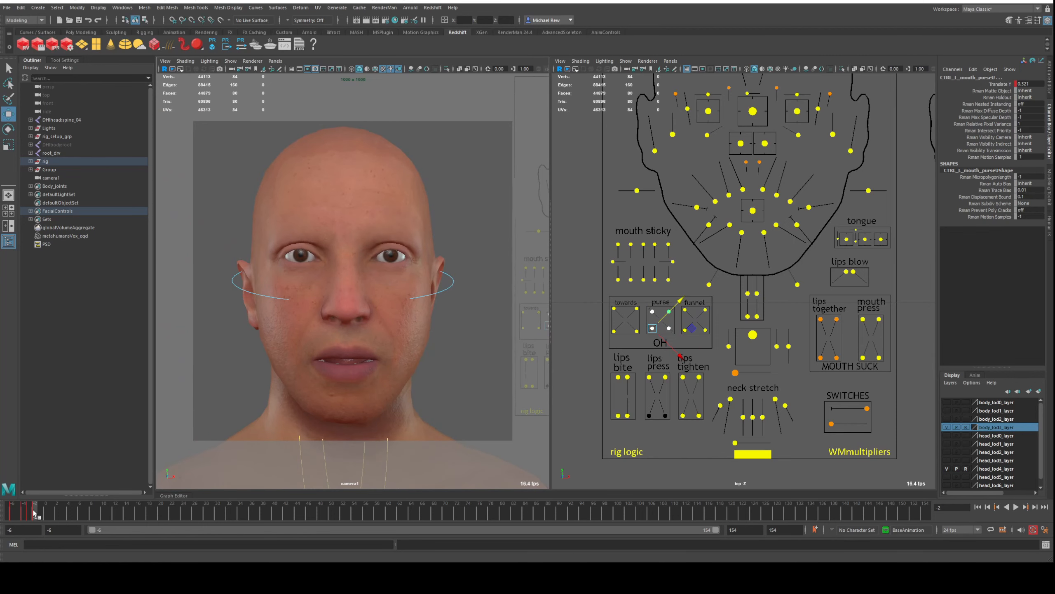
{"action": "left_click_drag", "start_coordinate": [34, 510], "coordinate": [34, 511]}
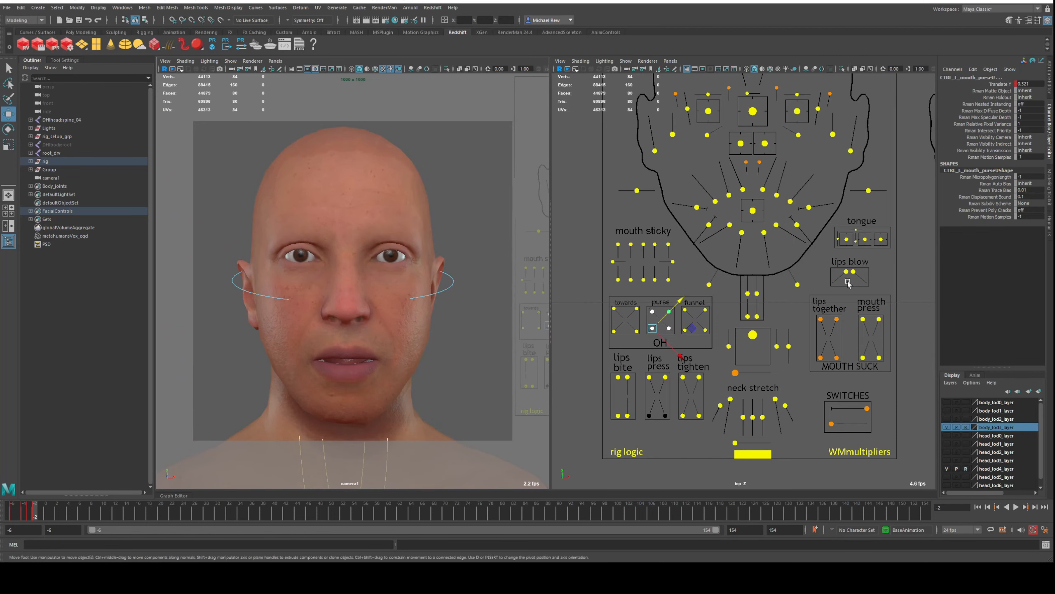
Raise the upper pair of chin raise controls to a Translate Y of about 0.209 at frame -2
{"action": "left_click", "coordinate": [748, 294]}
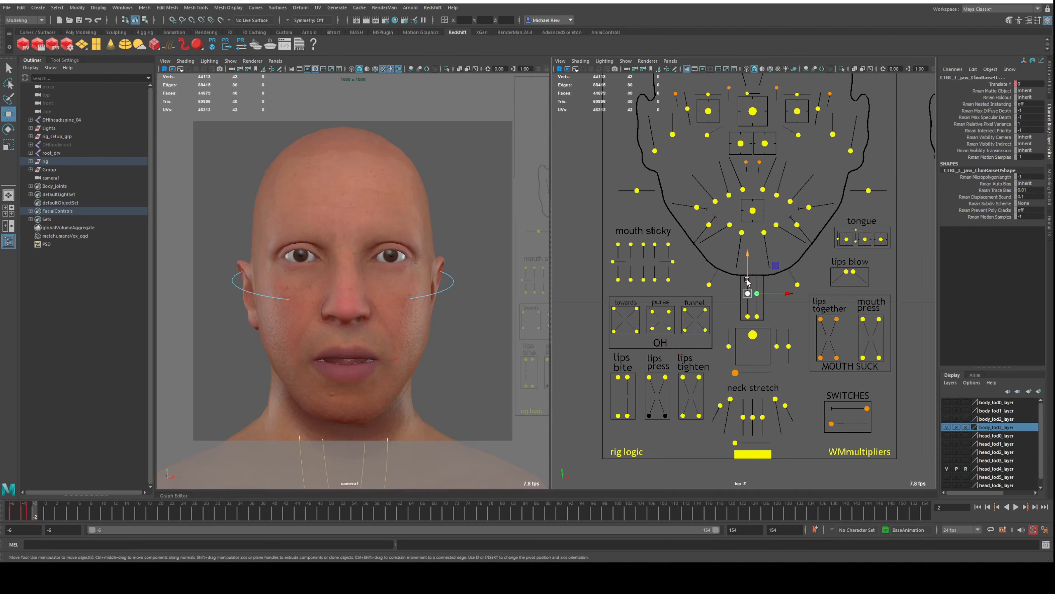
{"action": "left_click_drag", "start_coordinate": [748, 282], "coordinate": [751, 279]}
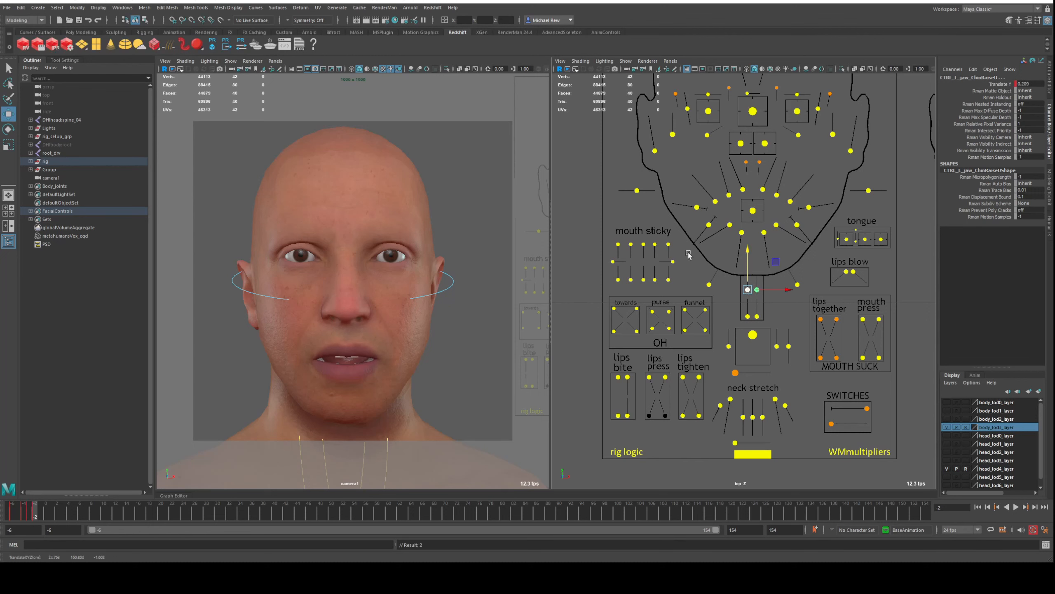
{"action": "left_click_drag", "start_coordinate": [36, 512], "coordinate": [36, 515]}
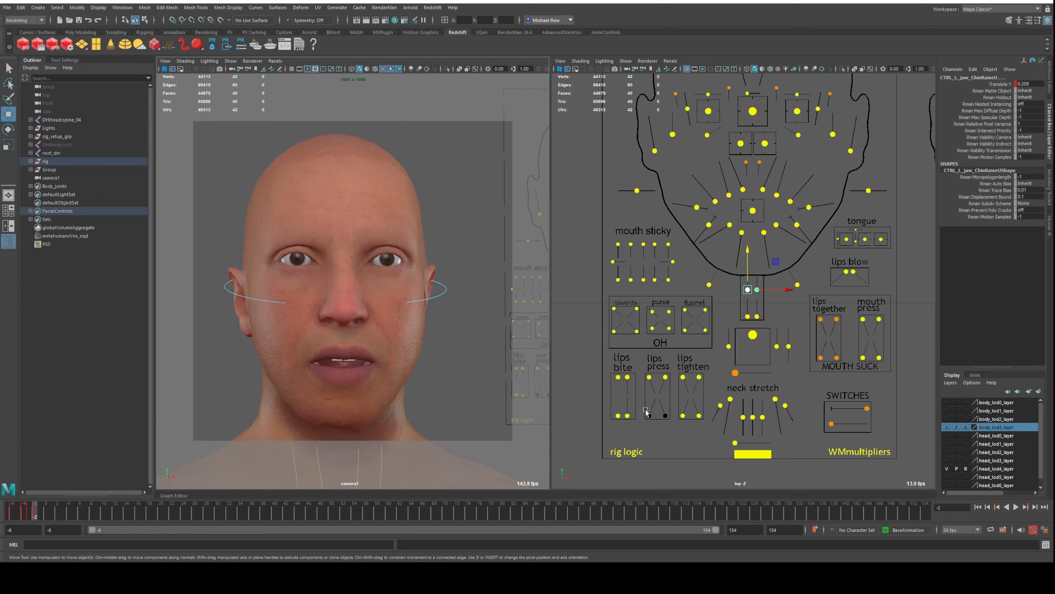
Adjust the four lips tighten controls to a Translate Y of about 0.216 at frame -2, examining the lips up close
{"action": "left_click", "coordinate": [691, 405]}
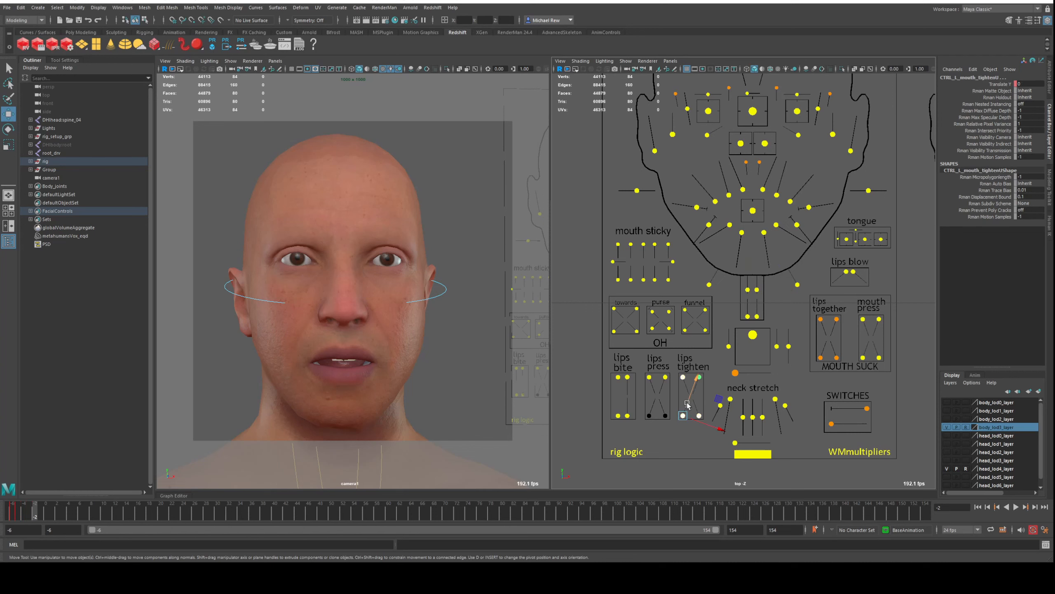
{"action": "mouse_move", "coordinate": [691, 405]}
{"action": "left_mouse_down"}
{"action": "mouse_move", "coordinate": [694, 389]}
{"action": "mouse_move", "coordinate": [691, 397]}
{"action": "left_mouse_up"}
{"action": "key", "text": "s"}
{"action": "scroll", "coordinate": [345, 384], "scroll_direction": "up", "scroll_amount": 10}
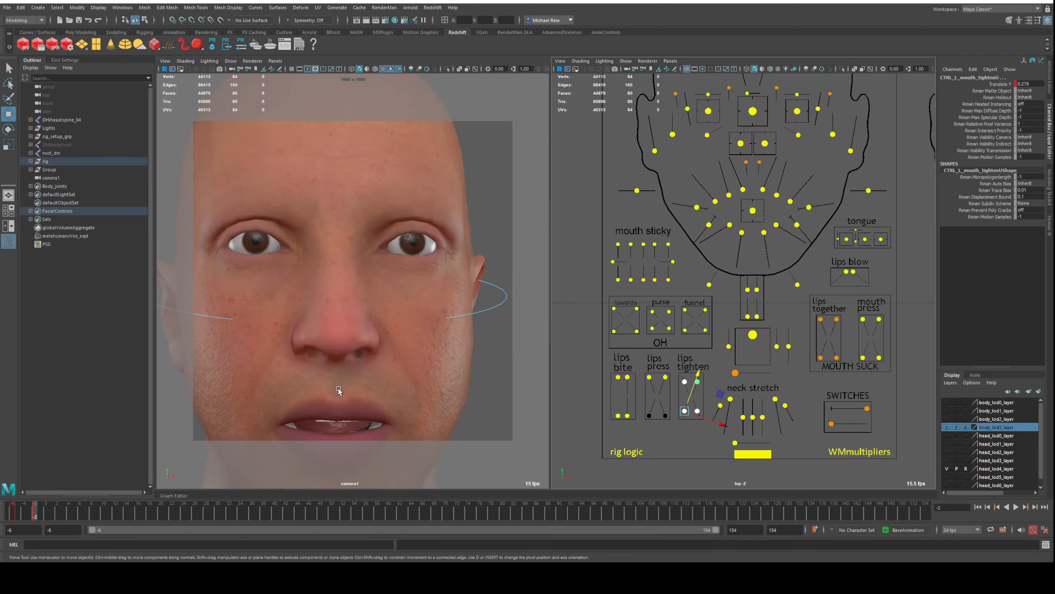
{"action": "scroll", "coordinate": [369, 314], "scroll_direction": "up", "scroll_amount": 2}
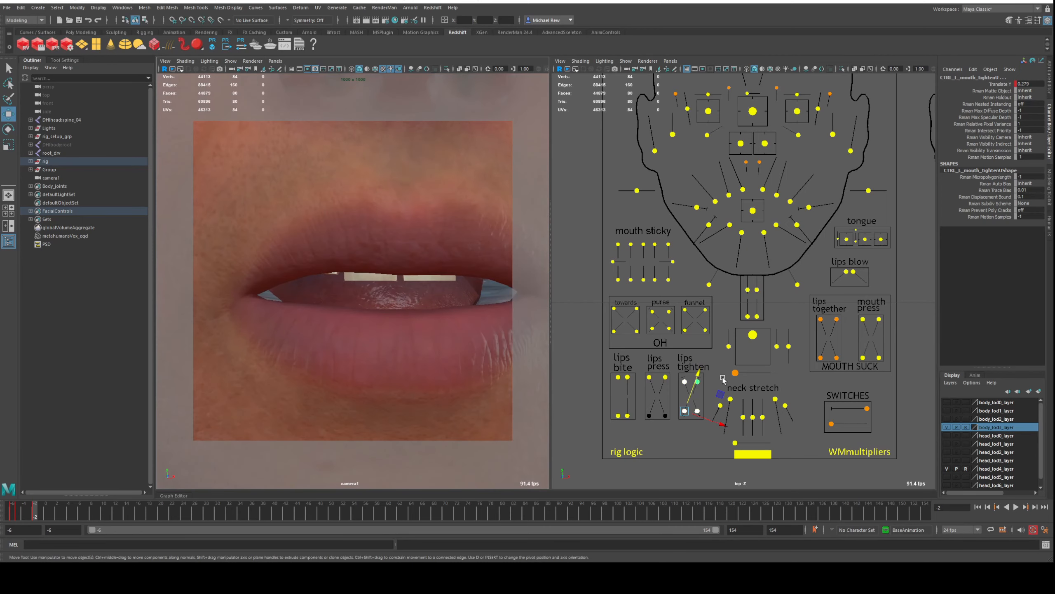
{"action": "left_click_drag", "start_coordinate": [692, 409], "coordinate": [668, 454]}
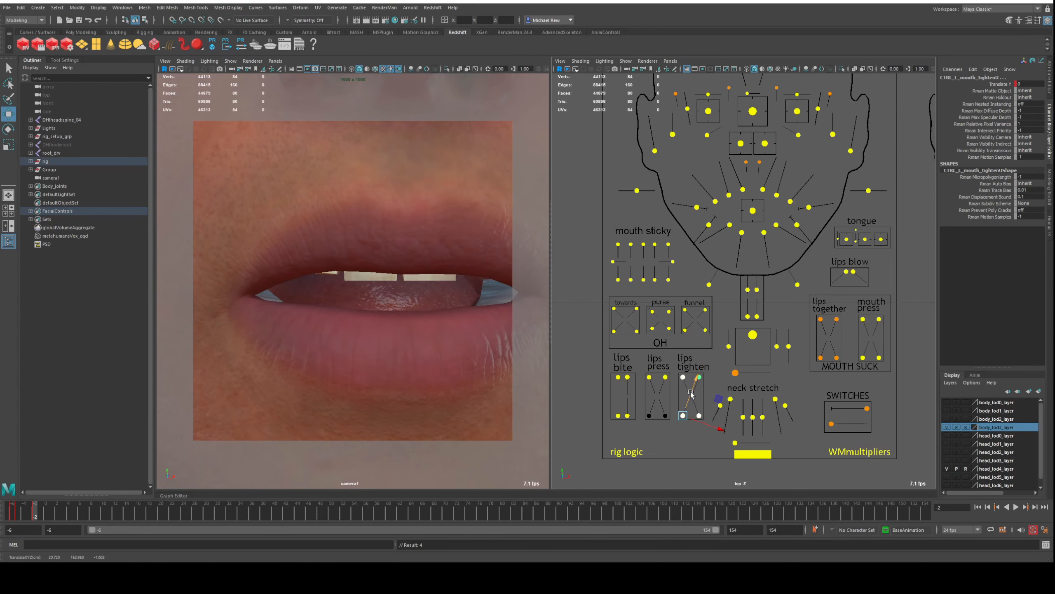
{"action": "left_click_drag", "start_coordinate": [695, 393], "coordinate": [697, 384]}
{"action": "scroll", "coordinate": [378, 292], "scroll_direction": "down", "scroll_amount": 5}
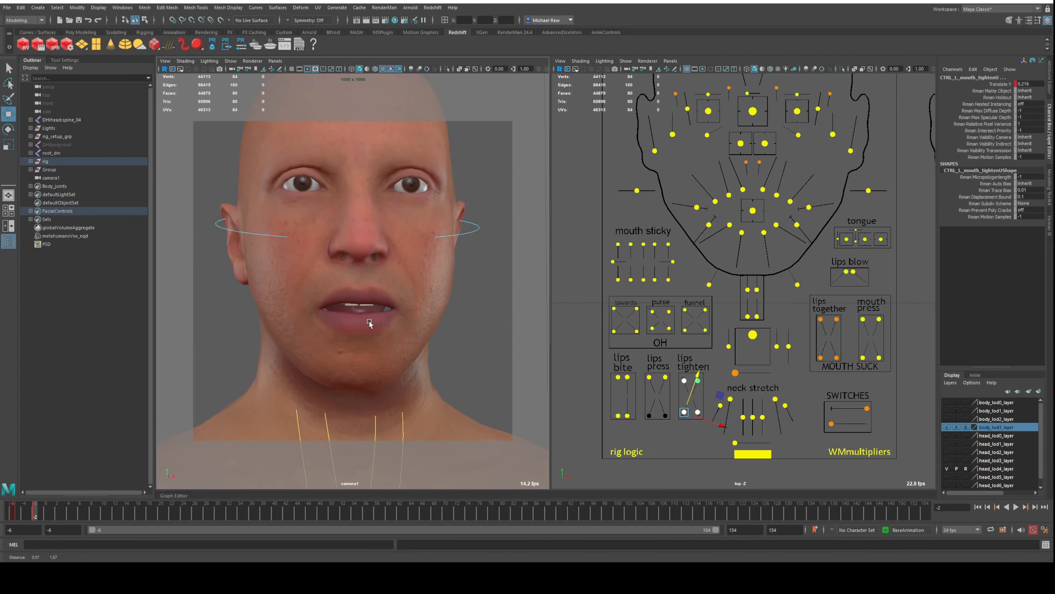
{"action": "left_click_drag", "start_coordinate": [378, 292], "coordinate": [375, 292], "text": "alt"}
{"action": "middle_click_drag", "start_coordinate": [376, 292], "coordinate": [360, 379], "text": "alt"}
{"action": "left_click_drag", "start_coordinate": [361, 379], "coordinate": [354, 365], "text": "alt"}
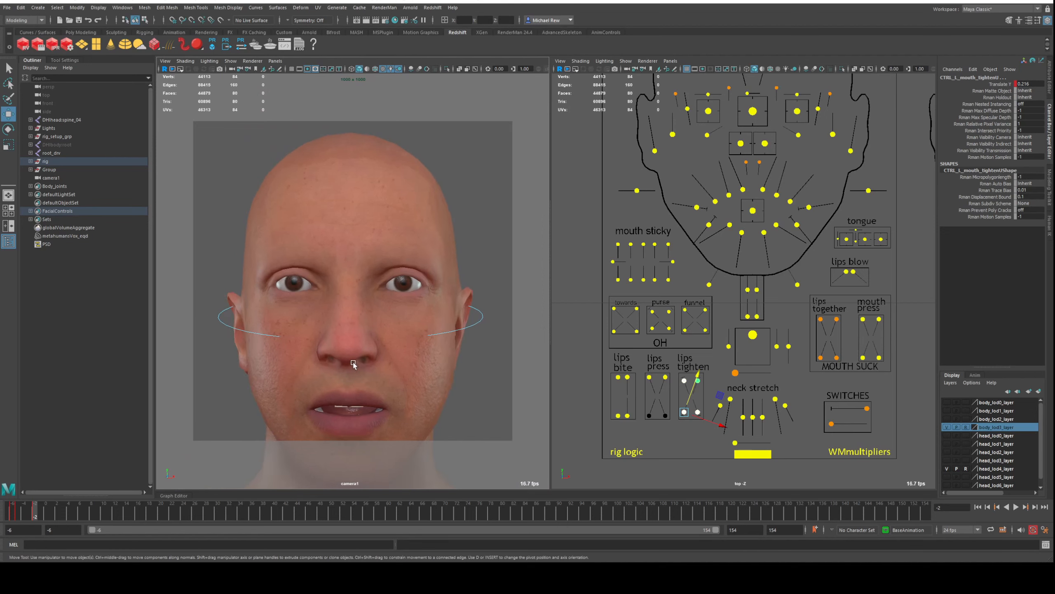
{"action": "middle_click_drag", "start_coordinate": [354, 365], "coordinate": [362, 330], "text": "alt"}
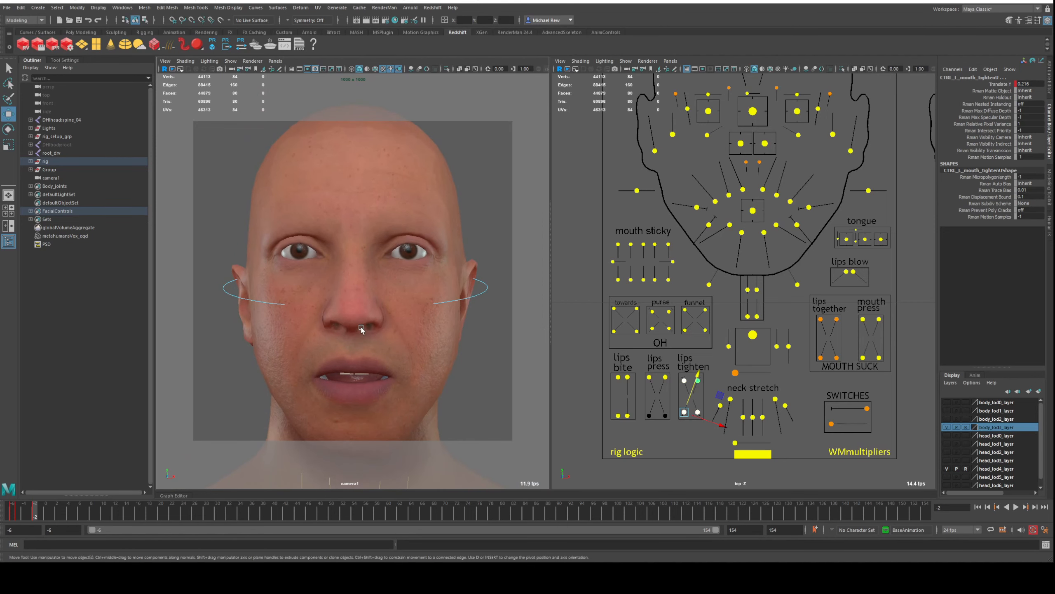
{"action": "left_click_drag", "start_coordinate": [349, 310], "coordinate": [338, 315], "text": "alt"}
{"action": "scroll", "coordinate": [338, 315], "scroll_direction": "down", "scroll_amount": 1}
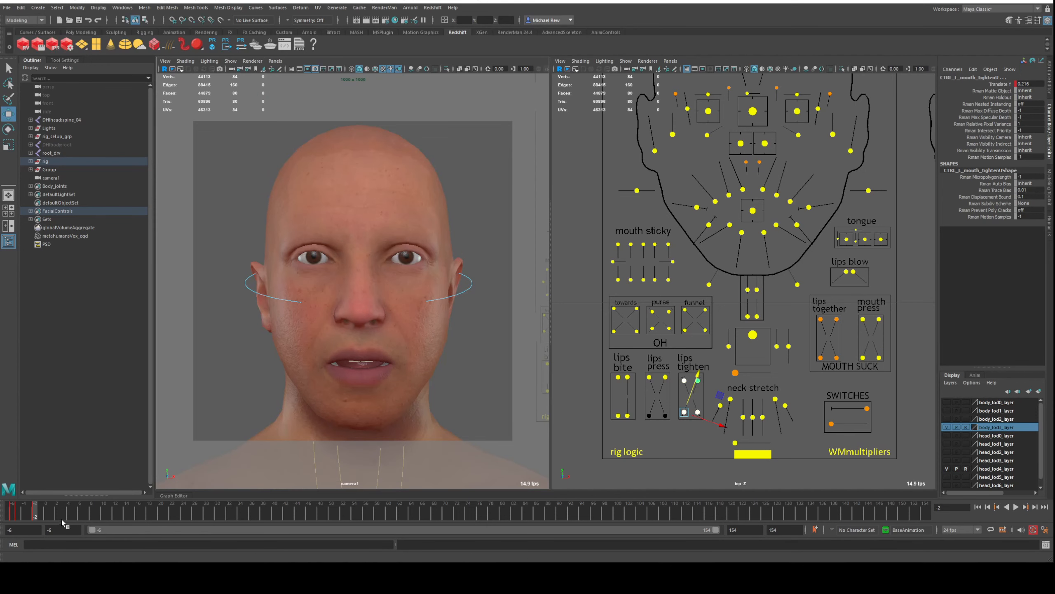
Play back the mouth poses from the first frame with the jaw control selected to compare them
{"action": "left_click", "coordinate": [198, 401]}
{"action": "left_click", "coordinate": [752, 334]}
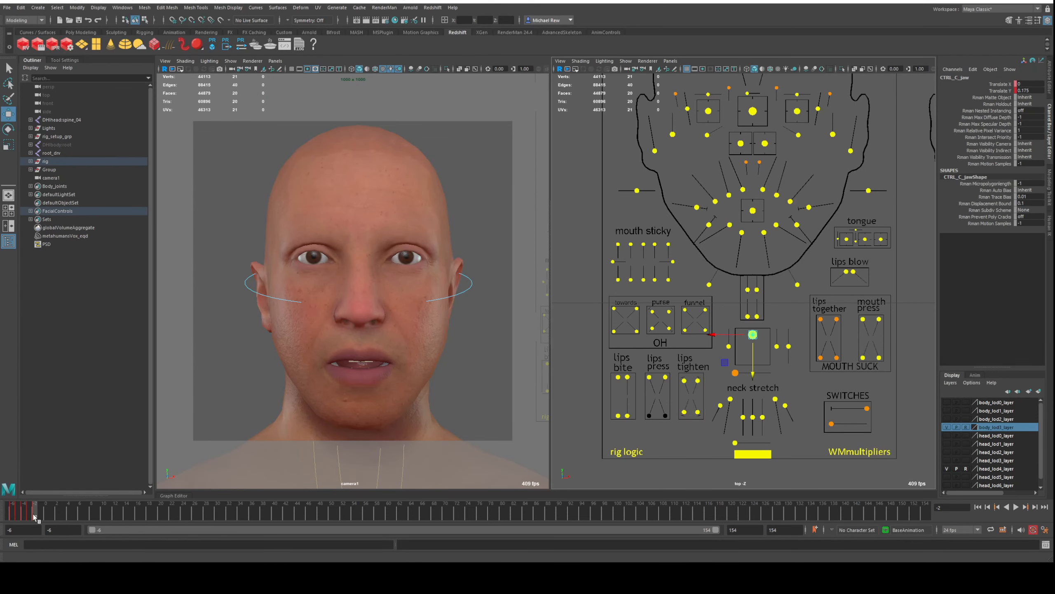
{"action": "left_click", "coordinate": [11, 514]}
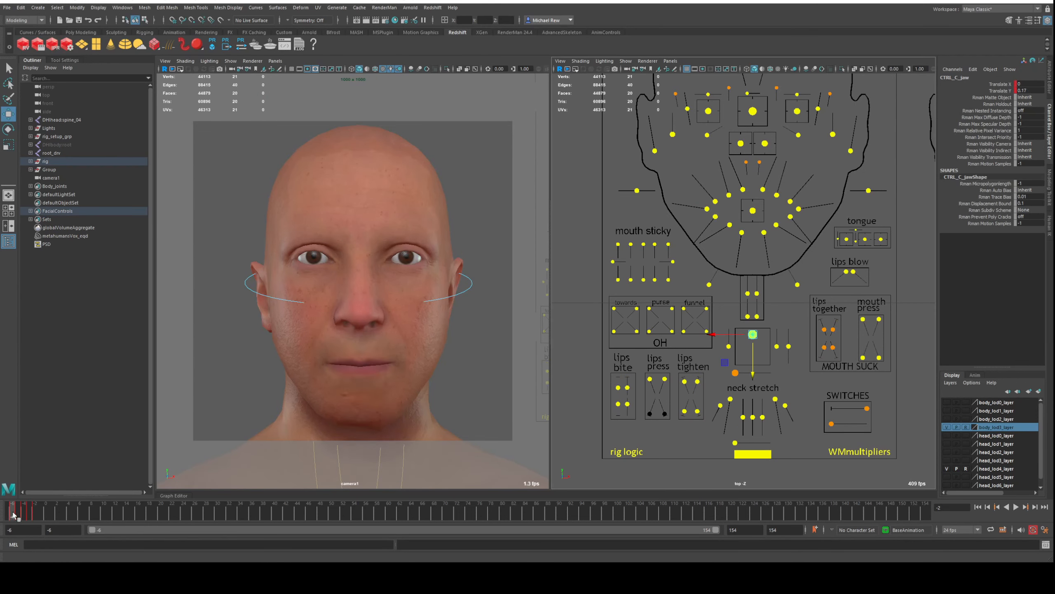
{"action": "key", "text": "alt+v"}
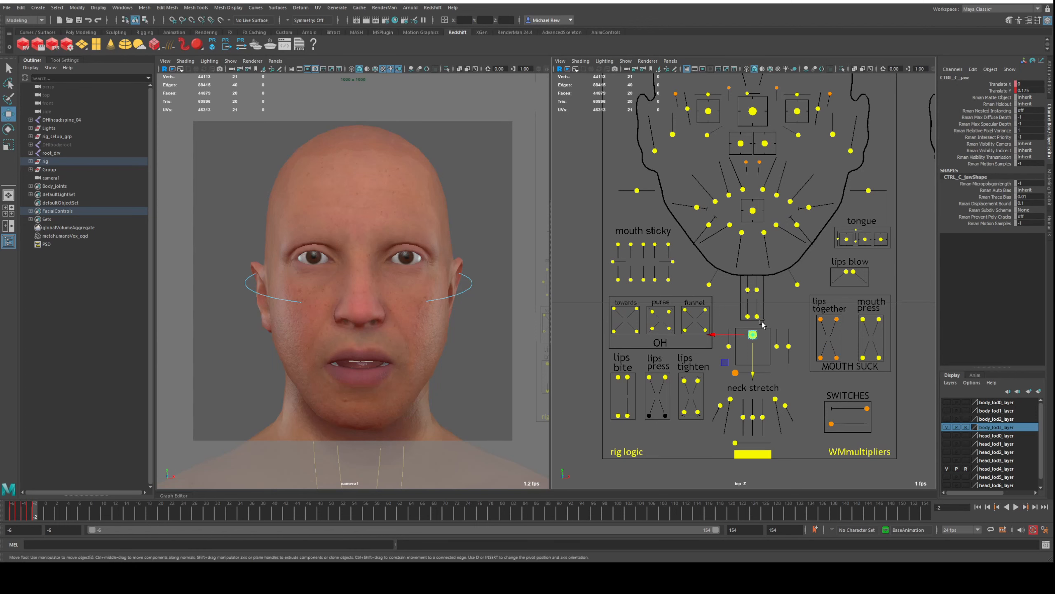
{"action": "middle_click_drag", "start_coordinate": [765, 323], "coordinate": [743, 315], "text": "alt"}
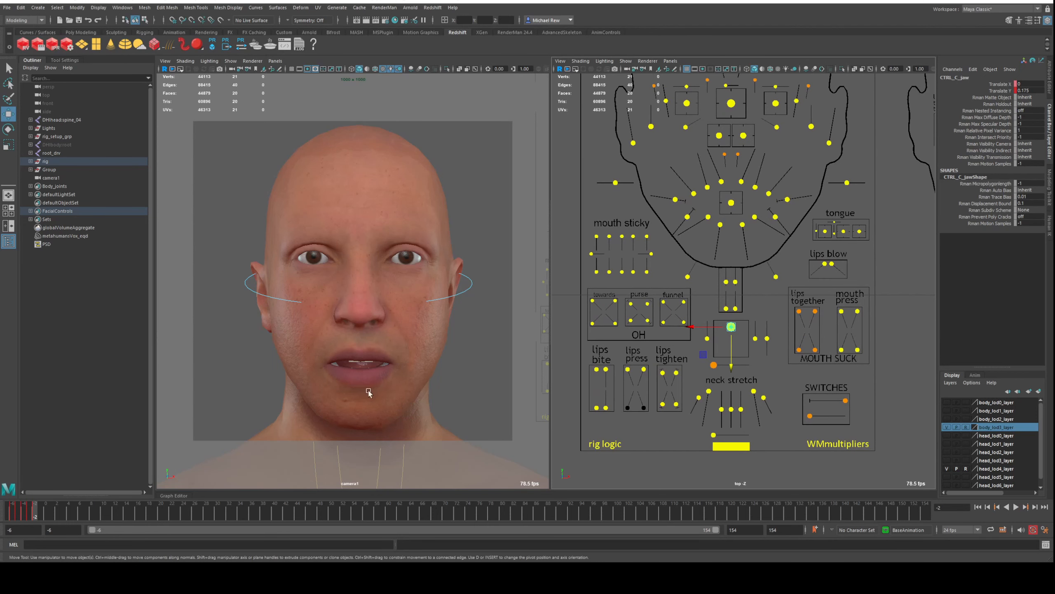
Tighten the lower lip further with the lower pair of lips tighten controls at frame -2
{"action": "left_click", "coordinate": [663, 402]}
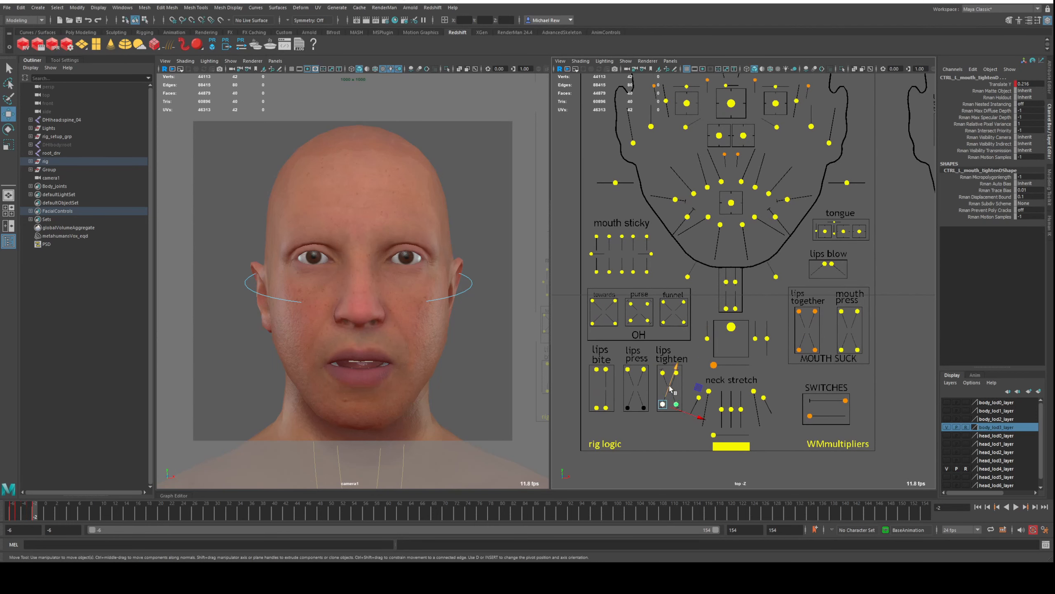
{"action": "left_click_drag", "start_coordinate": [670, 389], "coordinate": [693, 339]}
{"action": "left_click", "coordinate": [788, 381]}
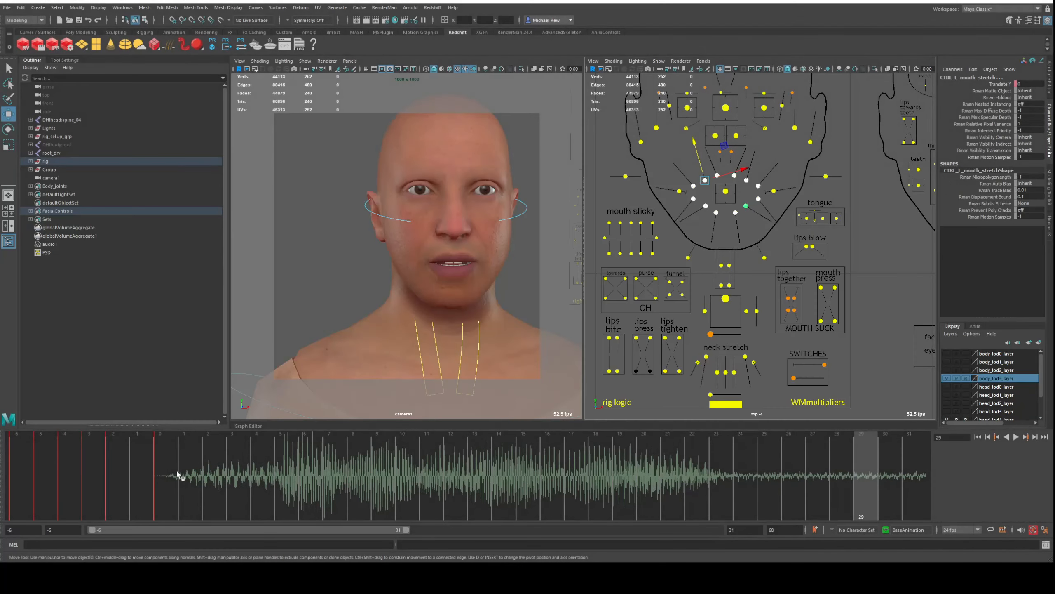
At frame 0, select all the mouth, lip and jaw controls and mark the Translate X and Translate Y channels
{"action": "left_click", "coordinate": [168, 476]}
{"action": "scroll", "coordinate": [644, 294], "scroll_direction": "down", "scroll_amount": 1}
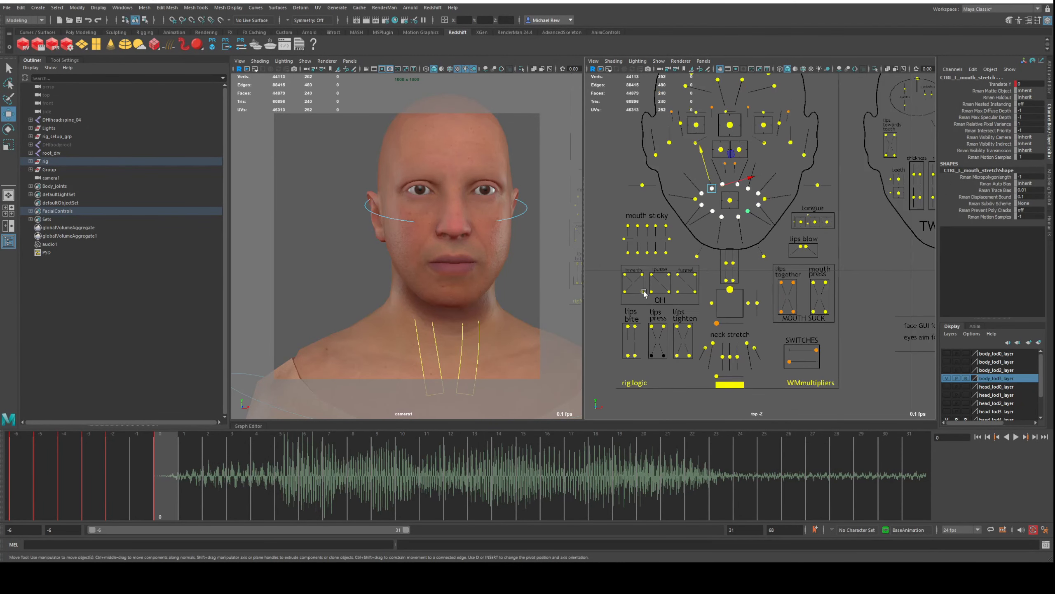
{"action": "left_click_drag", "start_coordinate": [602, 170], "coordinate": [872, 388]}
{"action": "left_click", "coordinate": [730, 200]}
{"action": "left_click", "coordinate": [1017, 84]}
{"action": "left_click_drag", "start_coordinate": [997, 84], "coordinate": [996, 91]}
{"action": "key", "text": "Return"}
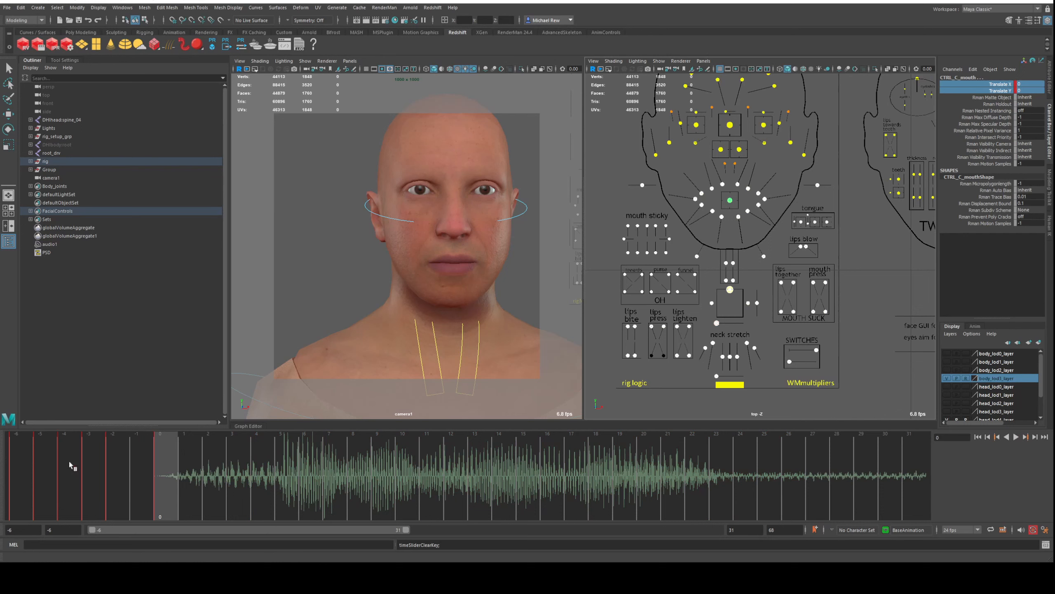
Scrub through the audio to frame 5, return to frame -5 and copy its keys for the selected mouth and jaw controls
{"action": "left_click_drag", "start_coordinate": [25, 478], "coordinate": [68, 474]}
{"action": "left_click_drag", "start_coordinate": [364, 475], "coordinate": [287, 478]}
{"action": "middle_click_drag", "start_coordinate": [442, 268], "coordinate": [391, 296], "text": "alt"}
{"action": "right_click_drag", "start_coordinate": [390, 296], "coordinate": [427, 272], "text": "alt"}
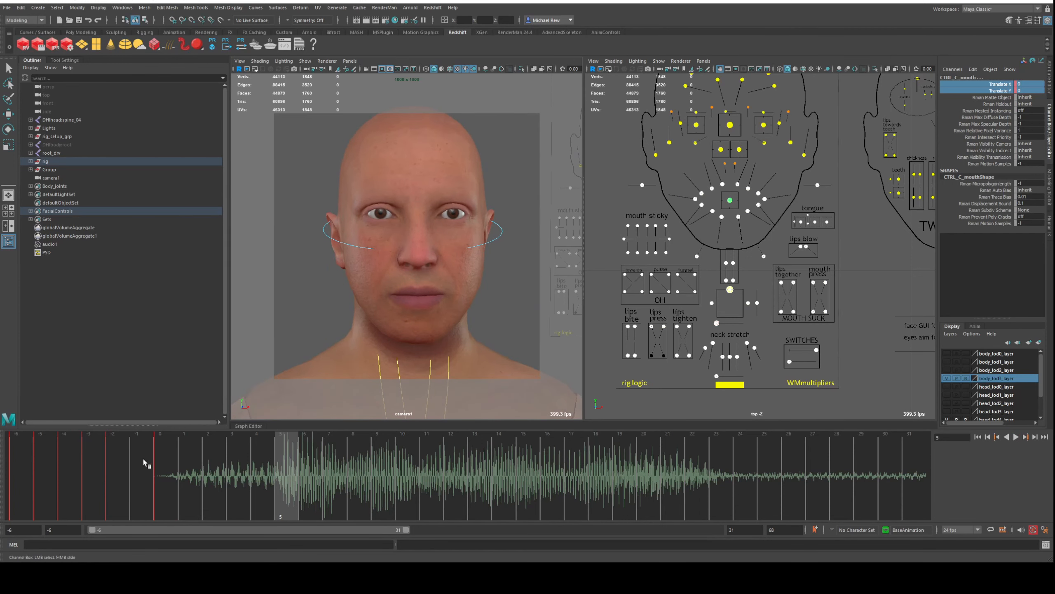
{"action": "left_click", "coordinate": [42, 471]}
{"action": "right_click", "coordinate": [46, 469]}
{"action": "left_click", "coordinate": [74, 322]}
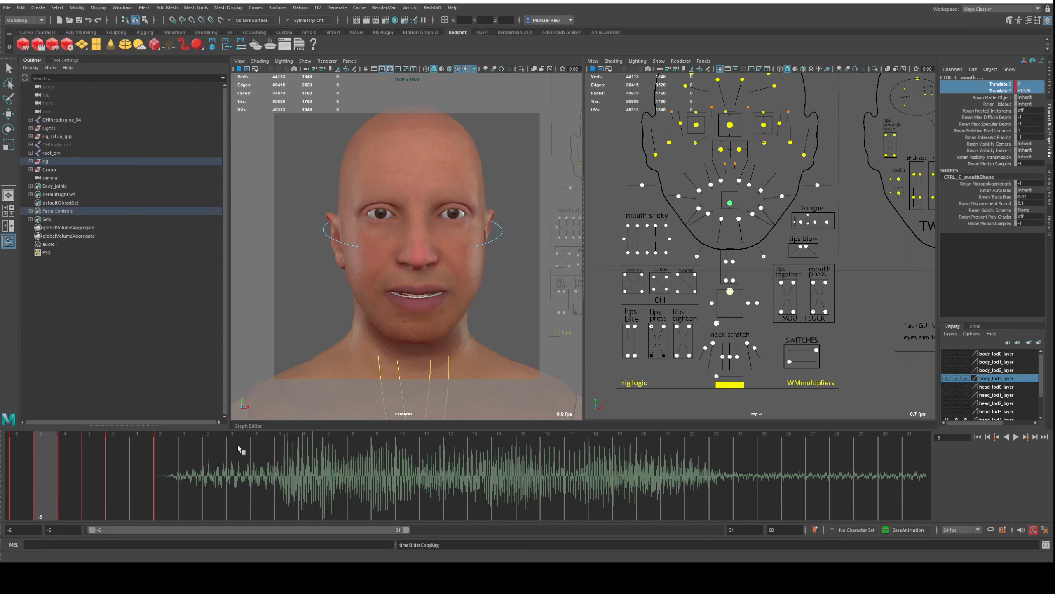
Paste the copied mouth and jaw keys at frame 4
{"action": "left_click", "coordinate": [257, 457]}
{"action": "right_click", "coordinate": [259, 459]}
{"action": "mouse_move", "coordinate": [328, 324]}
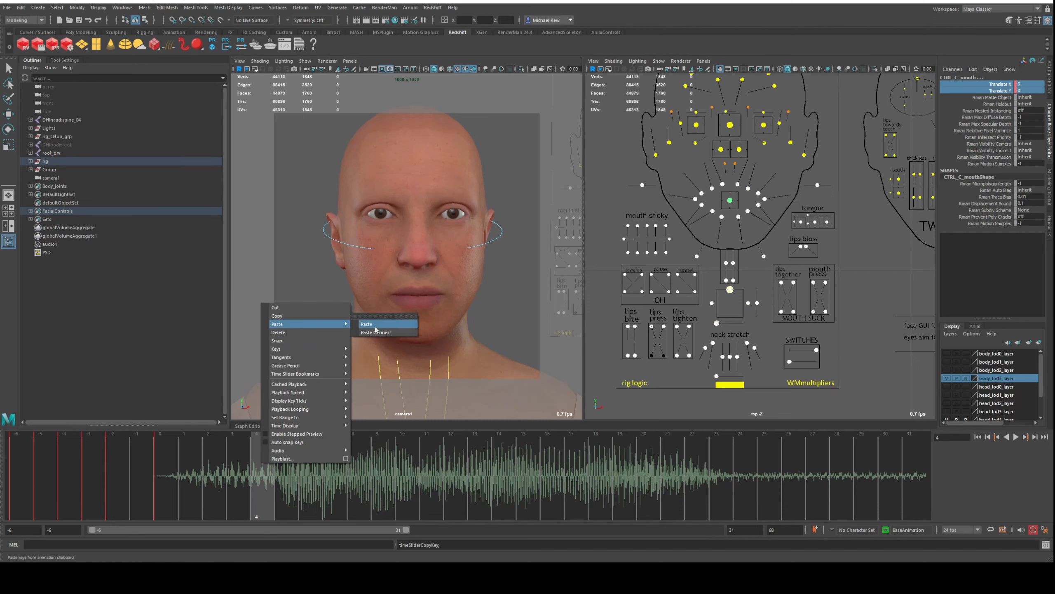
{"action": "left_click", "coordinate": [374, 325]}
{"action": "left_click", "coordinate": [170, 470]}
{"action": "right_click", "coordinate": [169, 460]}
{"action": "left_click", "coordinate": [188, 459]}
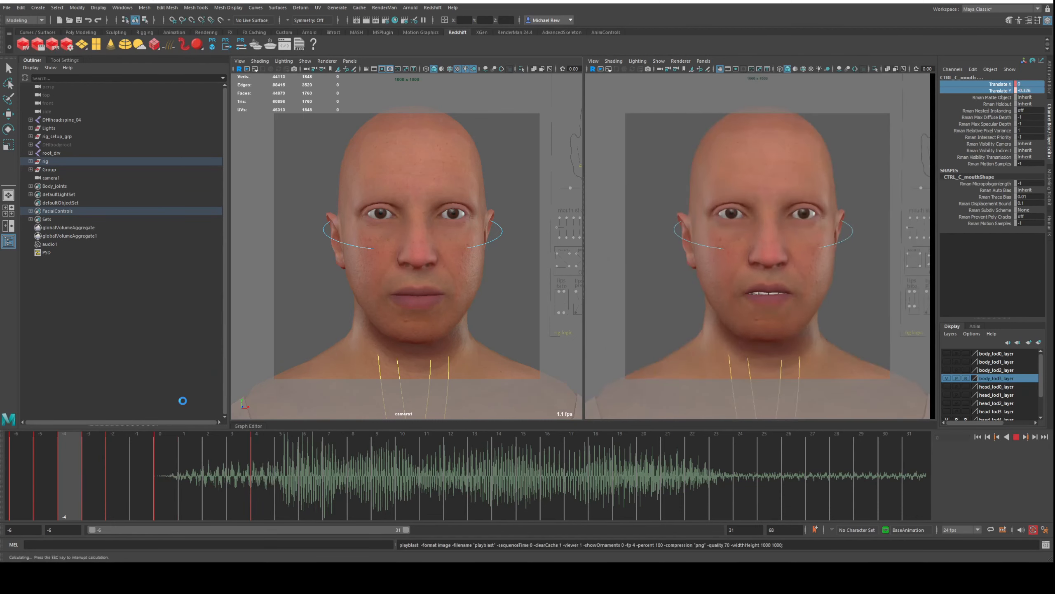
{"action": "key", "text": "Escape"}
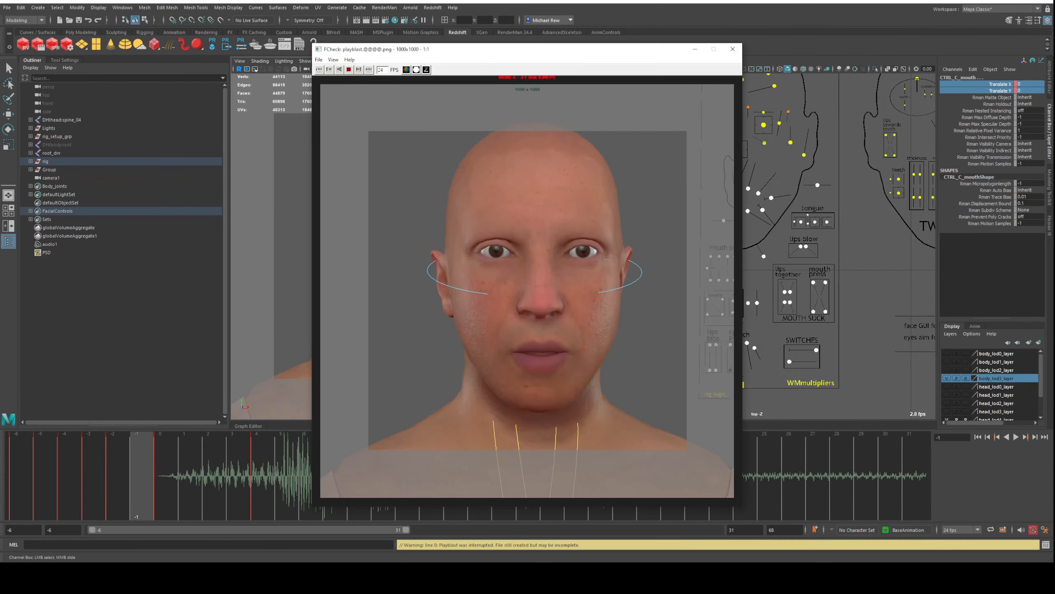
{"action": "key", "text": "Escape"}
Copy the closed-mouth keys at frame 0, paste them at frame 2 and play back the result
{"action": "left_click", "coordinate": [159, 461]}
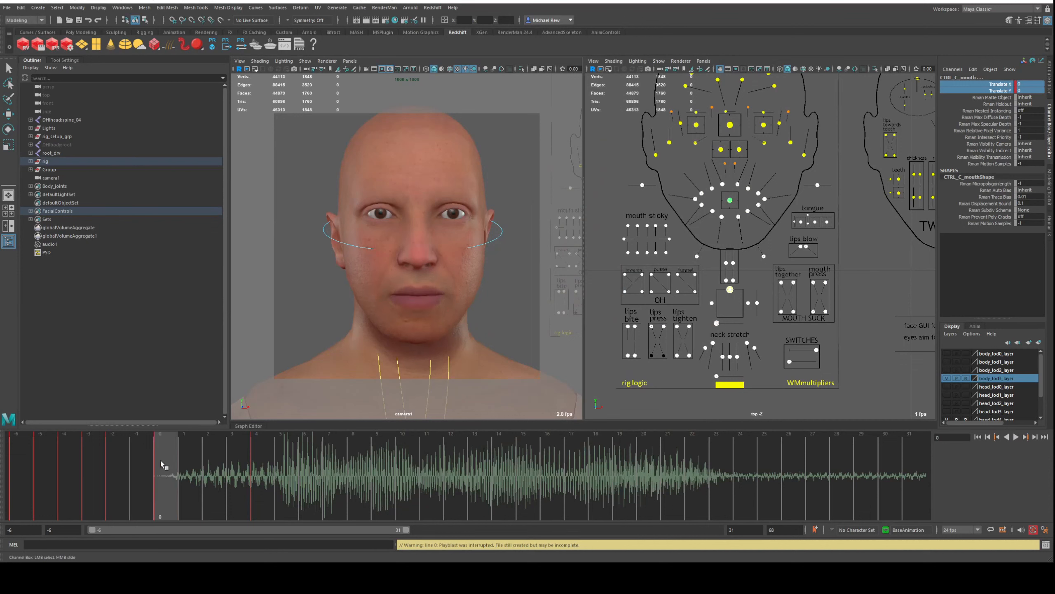
{"action": "right_click", "coordinate": [162, 461]}
{"action": "left_click", "coordinate": [207, 317]}
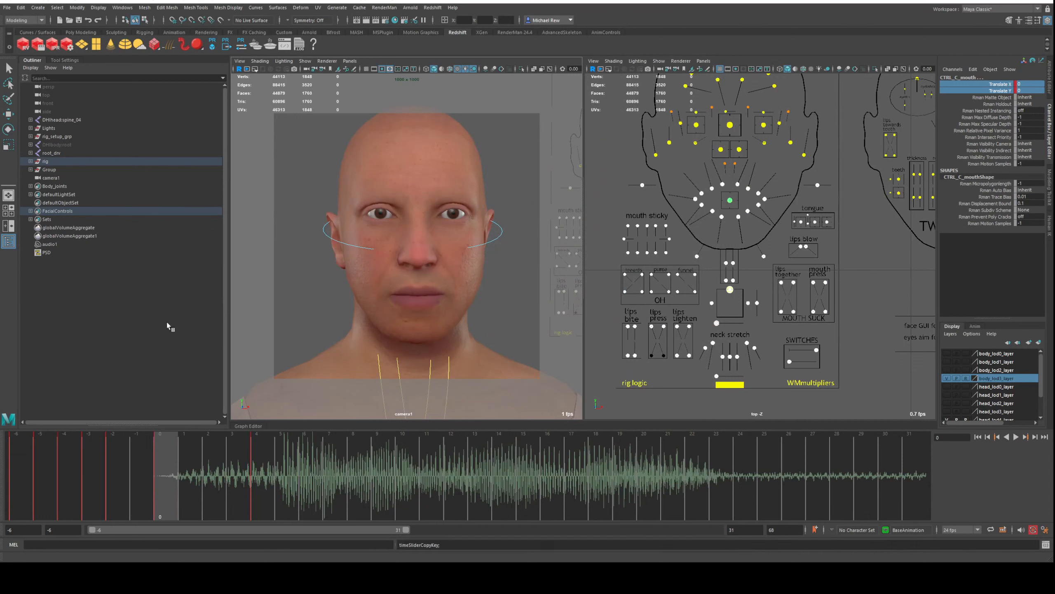
{"action": "left_click", "coordinate": [185, 472]}
{"action": "left_click", "coordinate": [210, 467]}
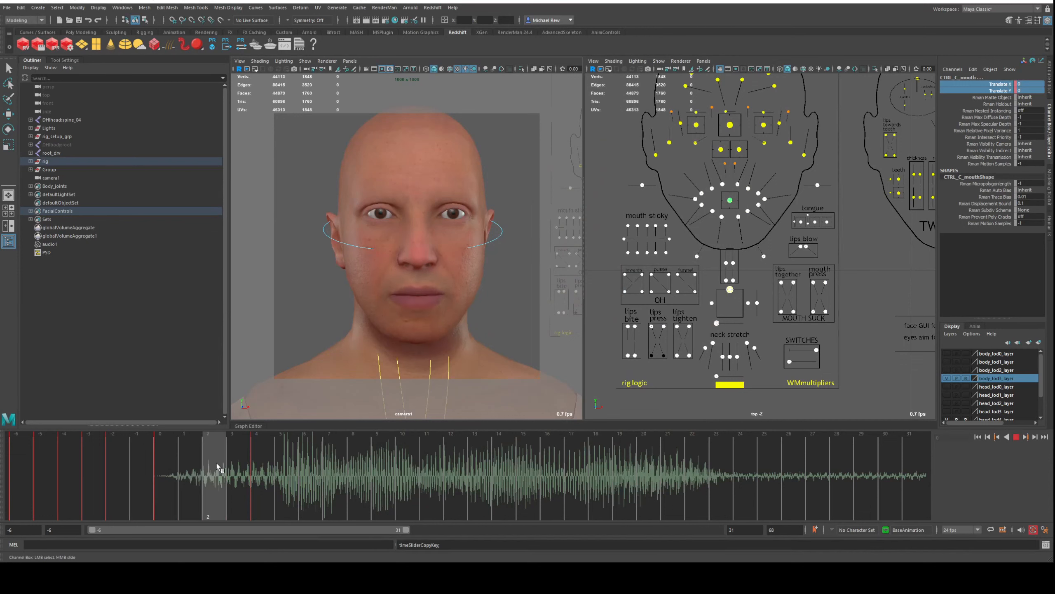
{"action": "right_click", "coordinate": [220, 464]}
{"action": "mouse_move", "coordinate": [266, 324]}
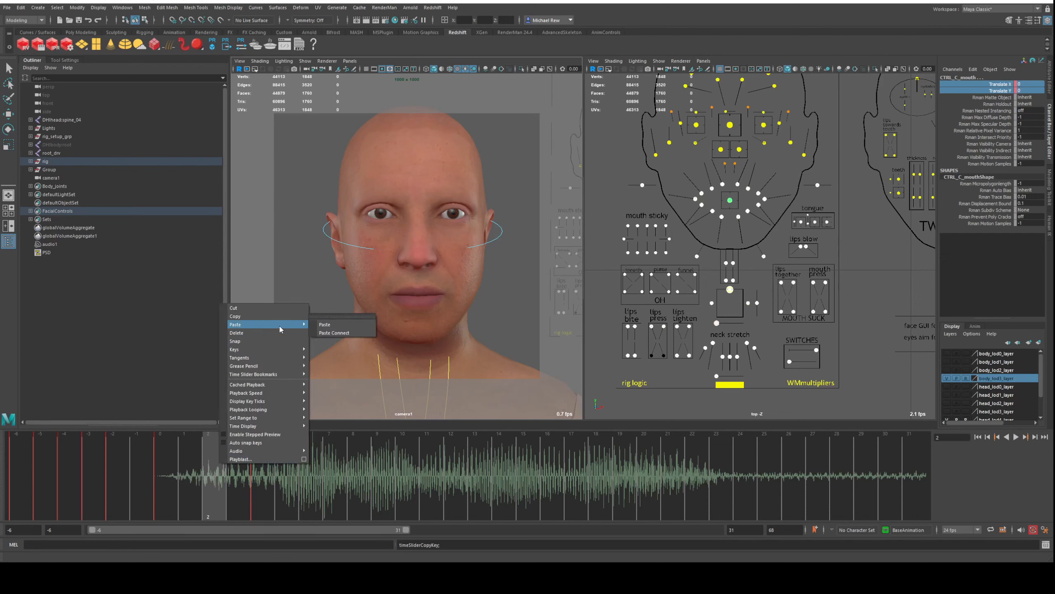
{"action": "left_click", "coordinate": [332, 326]}
{"action": "left_click", "coordinate": [182, 476]}
{"action": "left_click", "coordinate": [206, 474]}
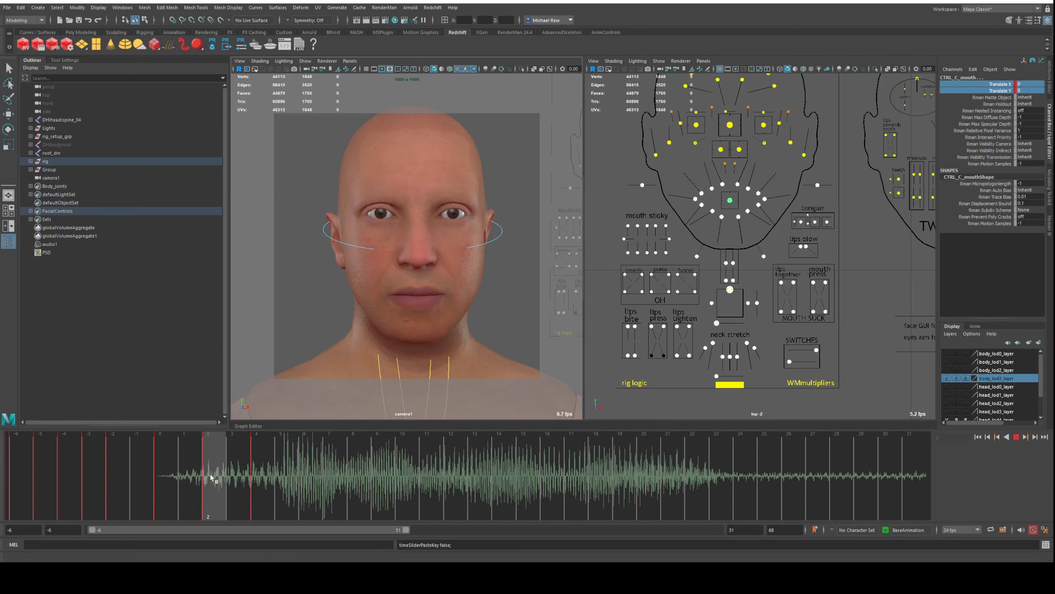
{"action": "key", "text": "alt+v"}
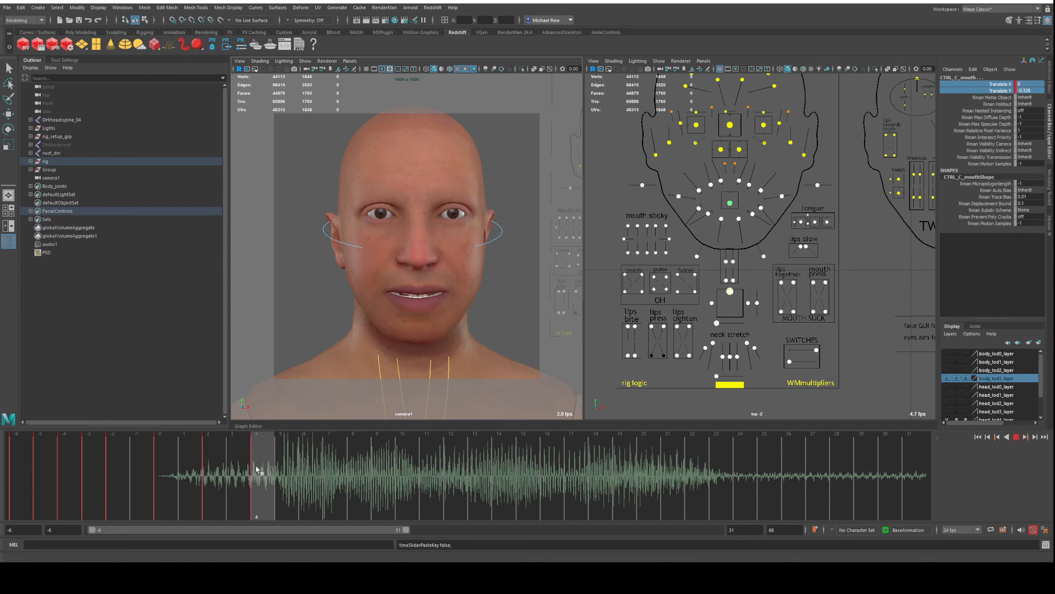
Scrub the audio to frame 7 and paste there the mouth pose keys copied from frame -3
{"action": "left_click_drag", "start_coordinate": [257, 471], "coordinate": [336, 463]}
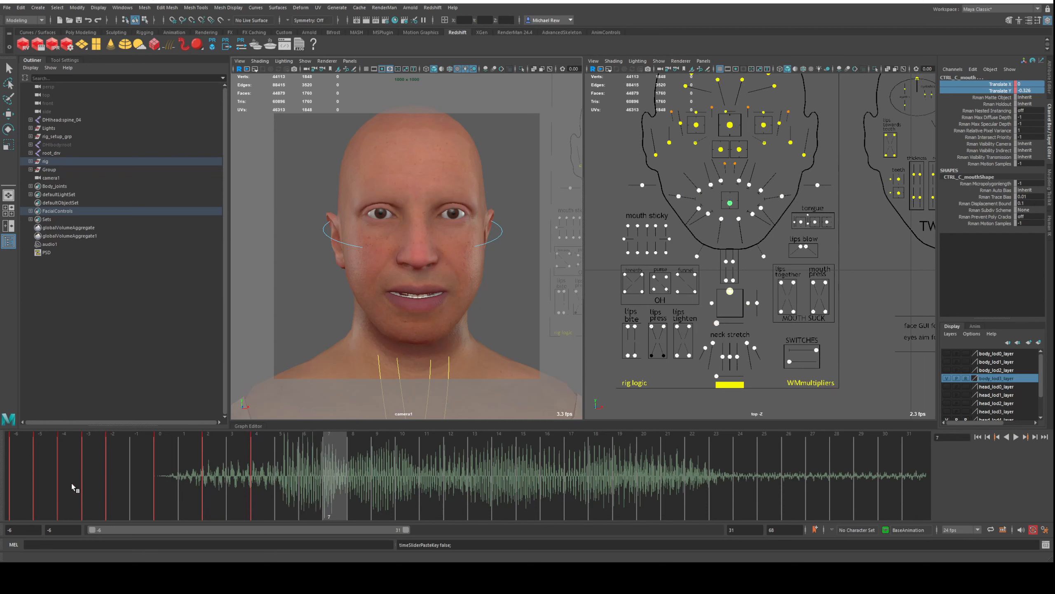
{"action": "left_click", "coordinate": [94, 477]}
{"action": "right_click", "coordinate": [92, 470]}
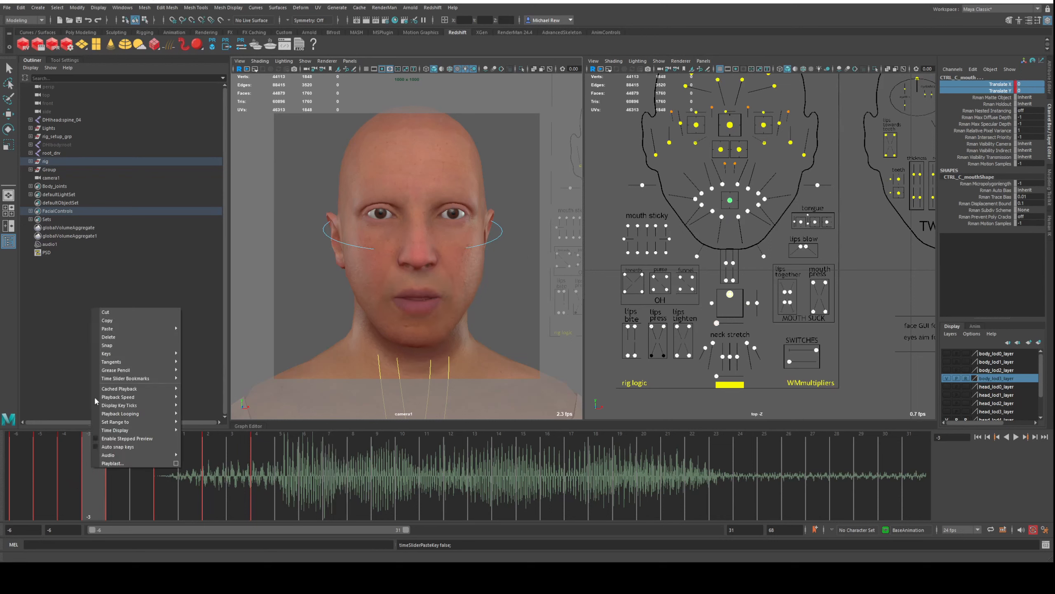
{"action": "left_click", "coordinate": [106, 319]}
{"action": "left_click_drag", "start_coordinate": [302, 472], "coordinate": [330, 473]}
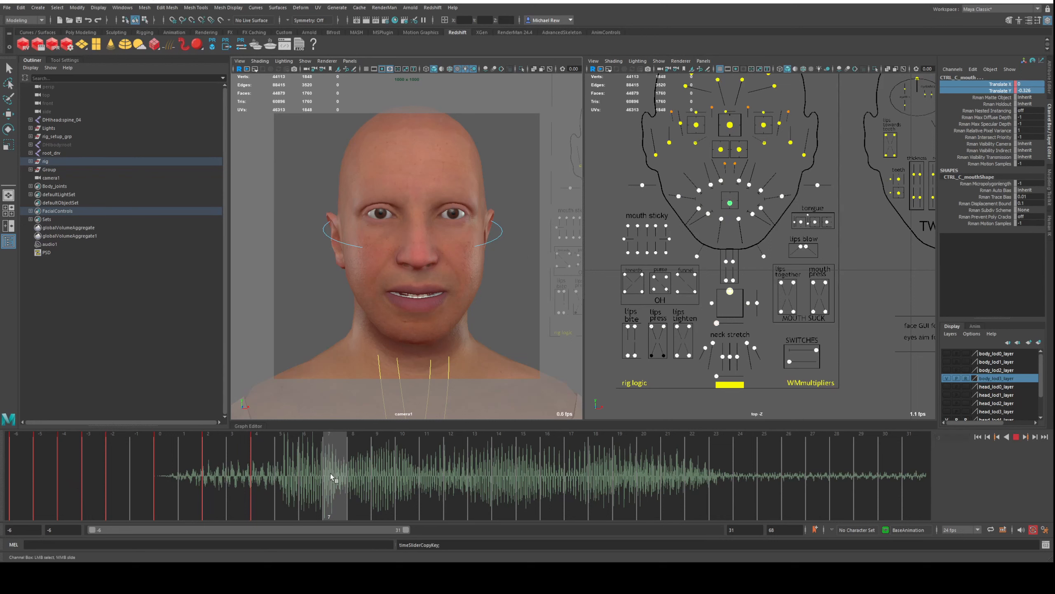
{"action": "right_click", "coordinate": [333, 474]}
{"action": "left_click", "coordinate": [459, 334]}
Play through the audio to frame 11 and paste the frame -3 mouth pose keys there
{"action": "left_click_drag", "start_coordinate": [240, 470], "coordinate": [211, 473]}
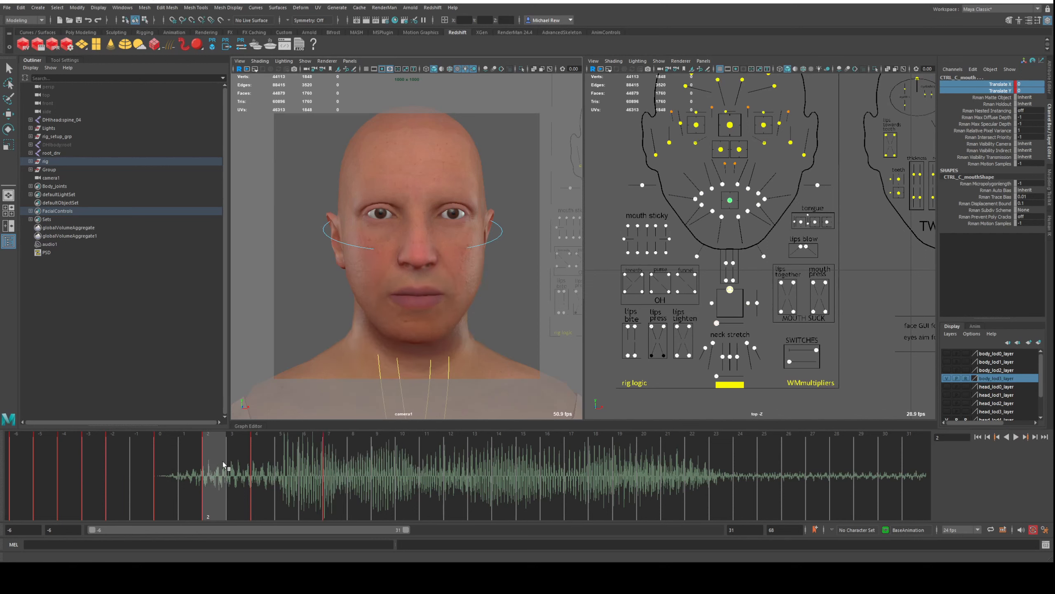
{"action": "left_click_drag", "start_coordinate": [244, 469], "coordinate": [427, 472]}
{"action": "key", "text": "alt+v"}
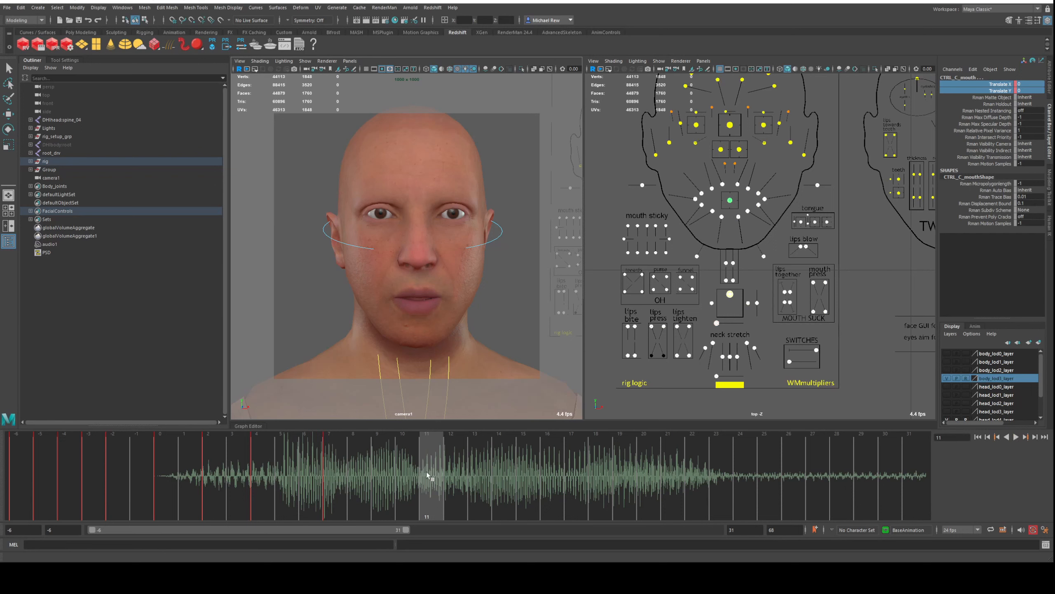
{"action": "left_click", "coordinate": [89, 459]}
{"action": "left_click_drag", "start_coordinate": [72, 460], "coordinate": [95, 456]}
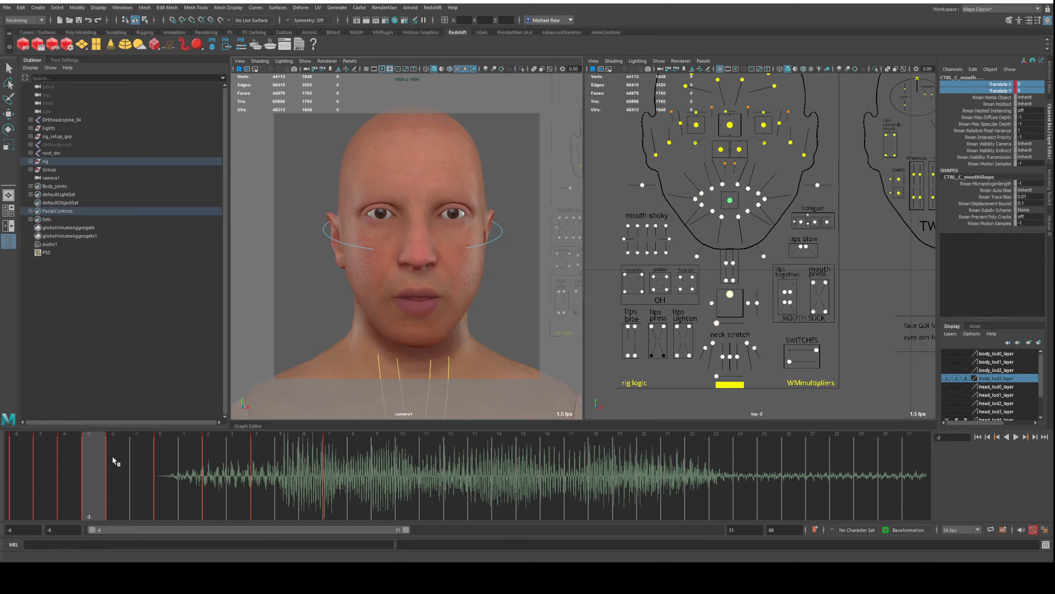
{"action": "left_click_drag", "start_coordinate": [407, 466], "coordinate": [429, 467]}
{"action": "right_click", "coordinate": [430, 467]}
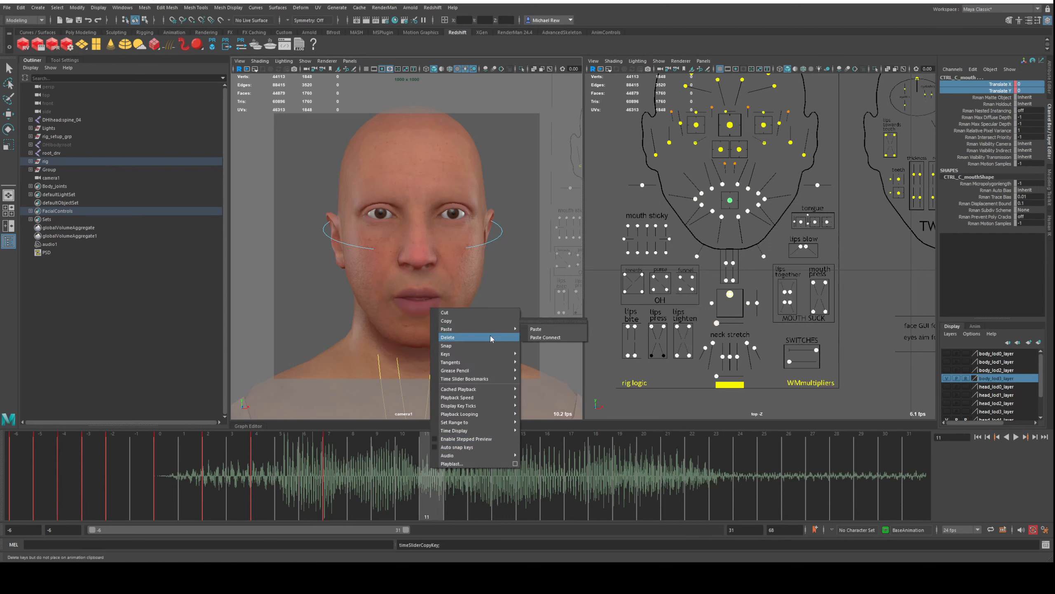
{"action": "left_click", "coordinate": [536, 329]}
Play back the lip-sync and move the mouth keys at frame 11 to frame 10
{"action": "left_click", "coordinate": [365, 468]}
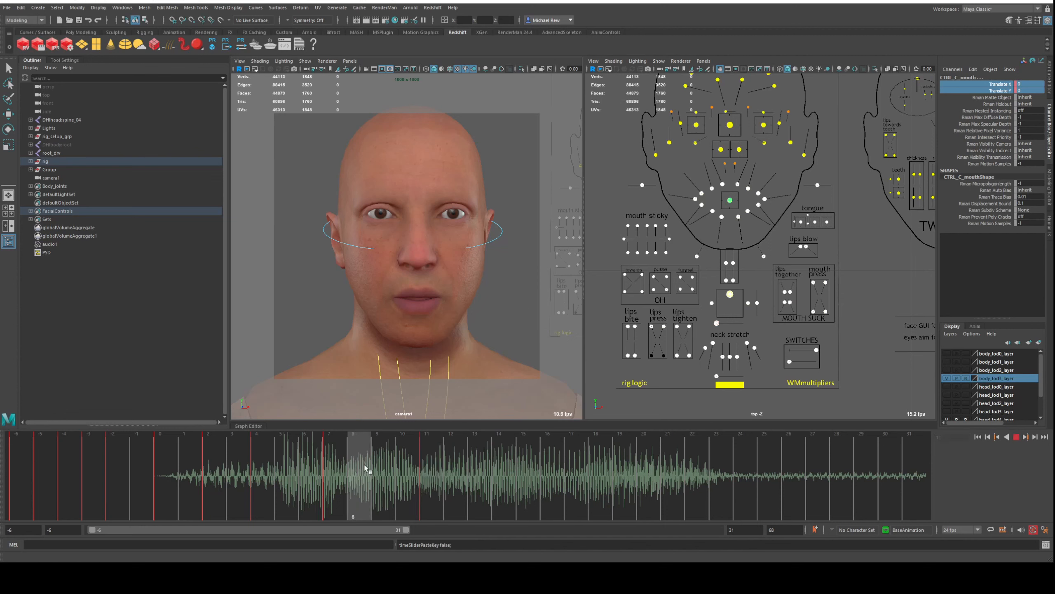
{"action": "left_click_drag", "start_coordinate": [366, 468], "coordinate": [286, 477]}
{"action": "key", "text": "alt+v"}
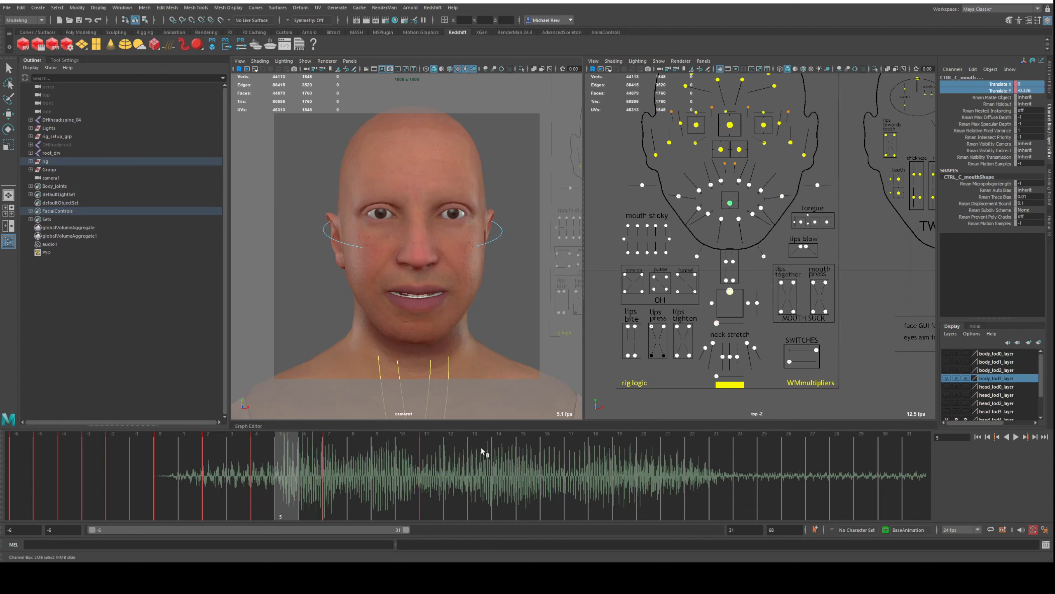
{"action": "mouse_move", "coordinate": [407, 468]}
{"action": "left_mouse_down"}
{"action": "mouse_move", "coordinate": [432, 466]}
{"action": "mouse_move", "coordinate": [386, 472]}
{"action": "mouse_move", "coordinate": [423, 473]}
{"action": "left_mouse_up"}
{"action": "left_click", "coordinate": [423, 469], "text": "shift"}
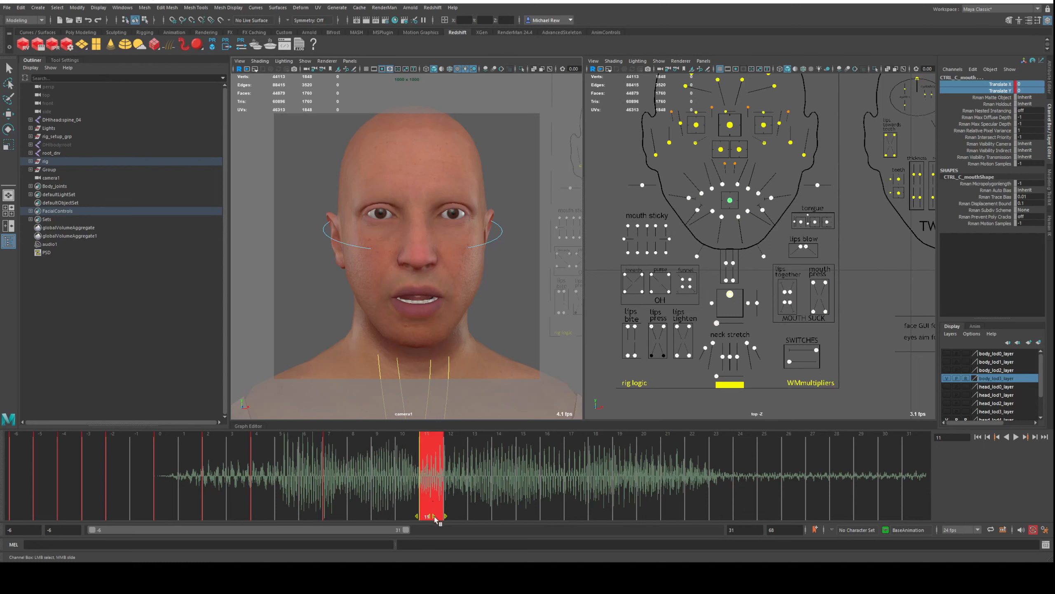
{"action": "left_click_drag", "start_coordinate": [435, 519], "coordinate": [409, 518]}
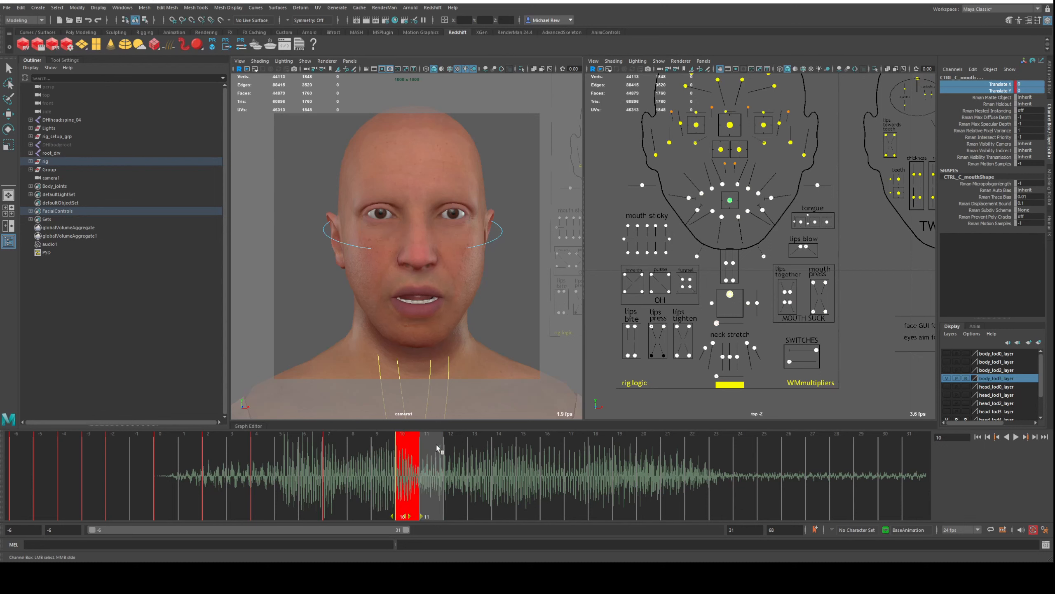
{"action": "left_click_drag", "start_coordinate": [310, 455], "coordinate": [447, 461]}
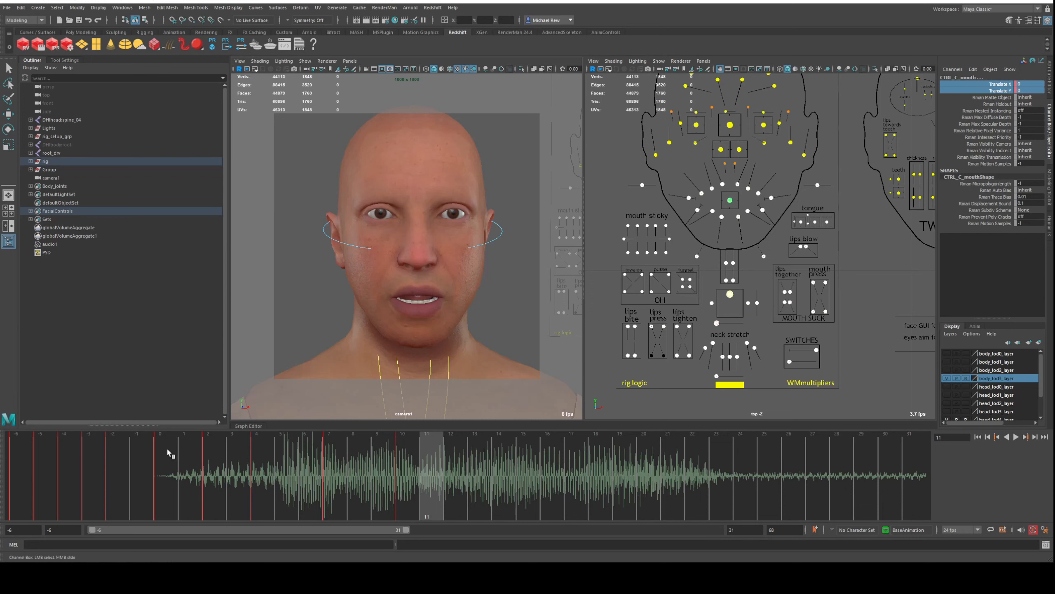
Copy the mouth pose keys at frame -3 and check the audio around frame 12
{"action": "left_click", "coordinate": [119, 475]}
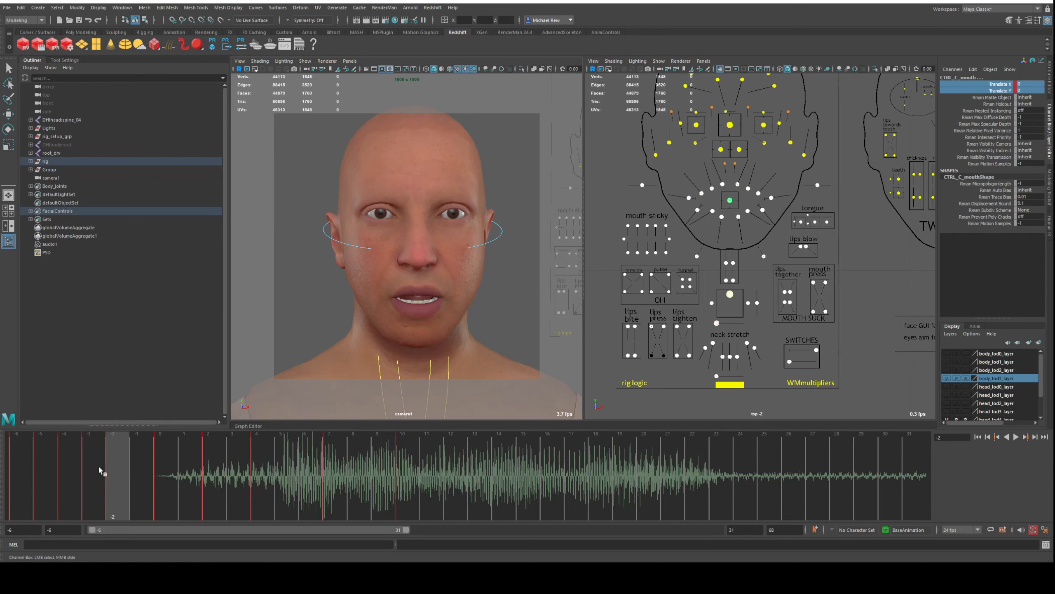
{"action": "left_click", "coordinate": [83, 461]}
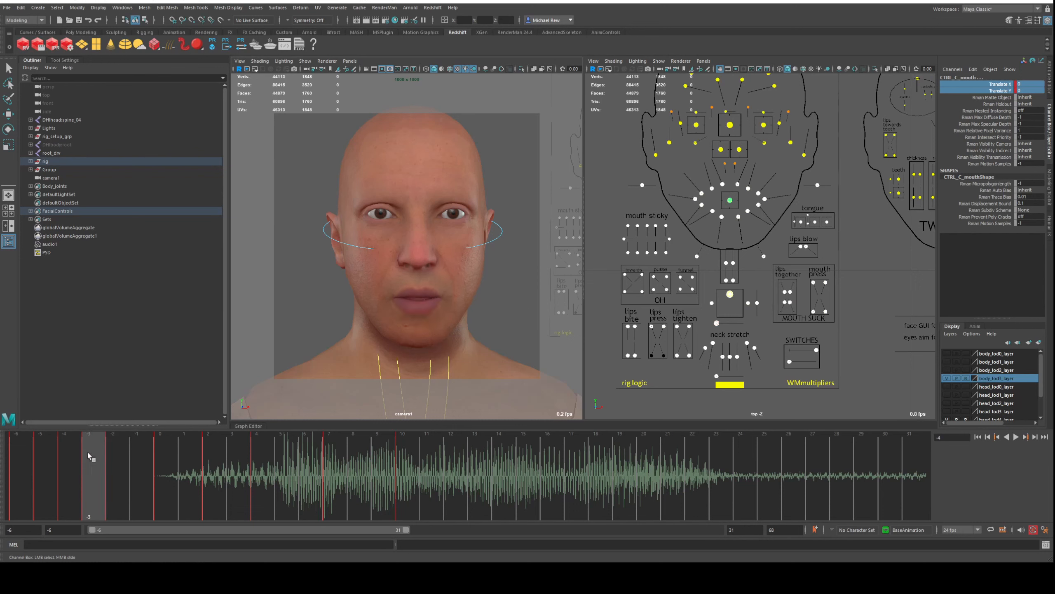
{"action": "right_click", "coordinate": [89, 452]}
{"action": "left_click", "coordinate": [127, 305]}
{"action": "left_click", "coordinate": [457, 458]}
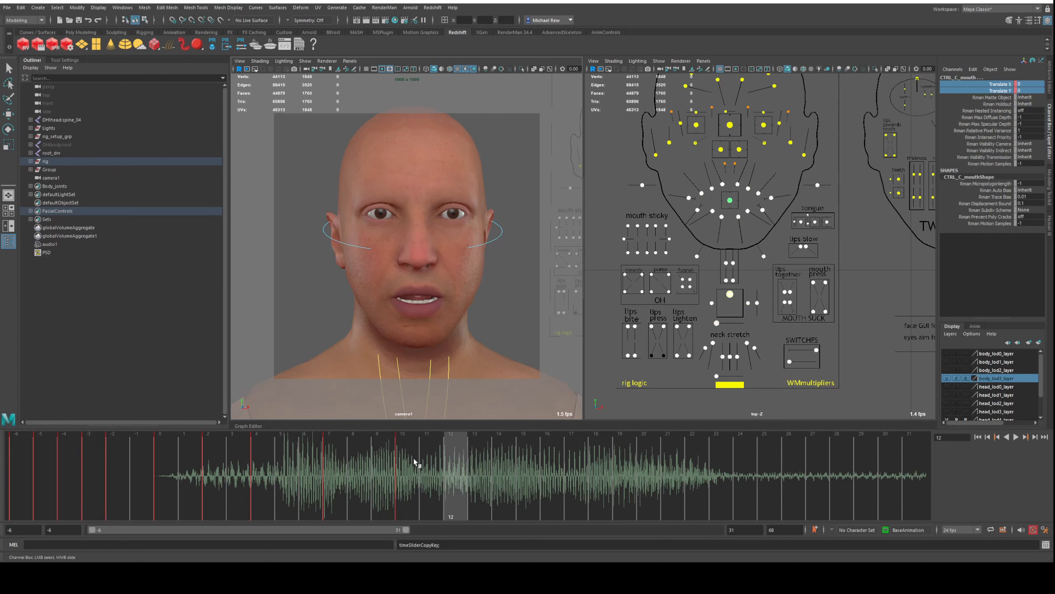
{"action": "key", "text": "alt+v"}
{"action": "left_click_drag", "start_coordinate": [475, 465], "coordinate": [457, 447]}
Copy the open-mouth pose keys at frame -5 and paste them at frame 12
{"action": "left_click", "coordinate": [42, 447]}
{"action": "right_click", "coordinate": [42, 448]}
{"action": "left_click", "coordinate": [58, 300]}
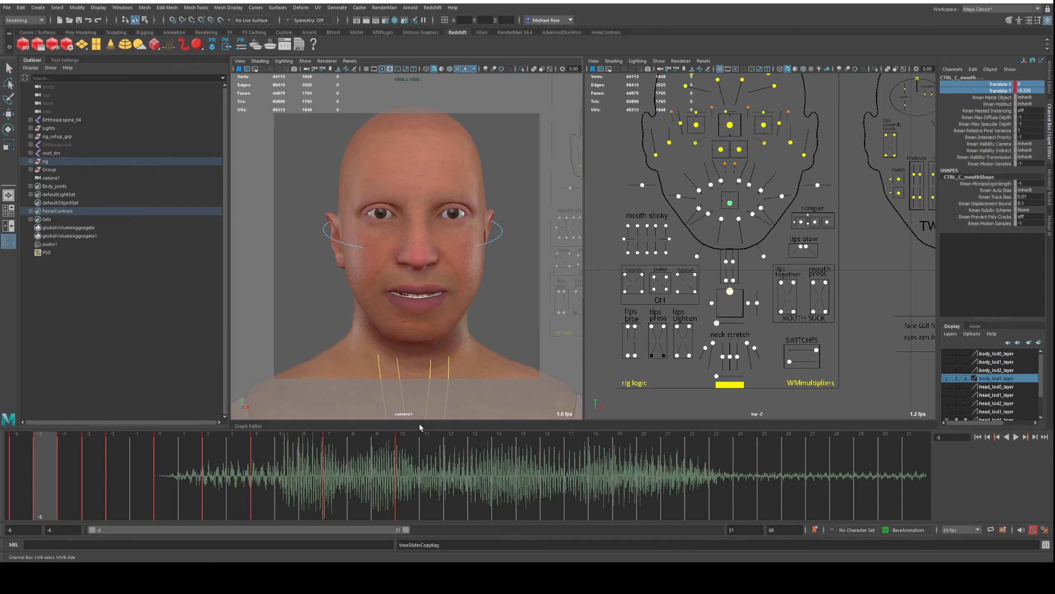
{"action": "left_click", "coordinate": [462, 462]}
{"action": "right_click", "coordinate": [462, 463]}
{"action": "mouse_move", "coordinate": [520, 321]}
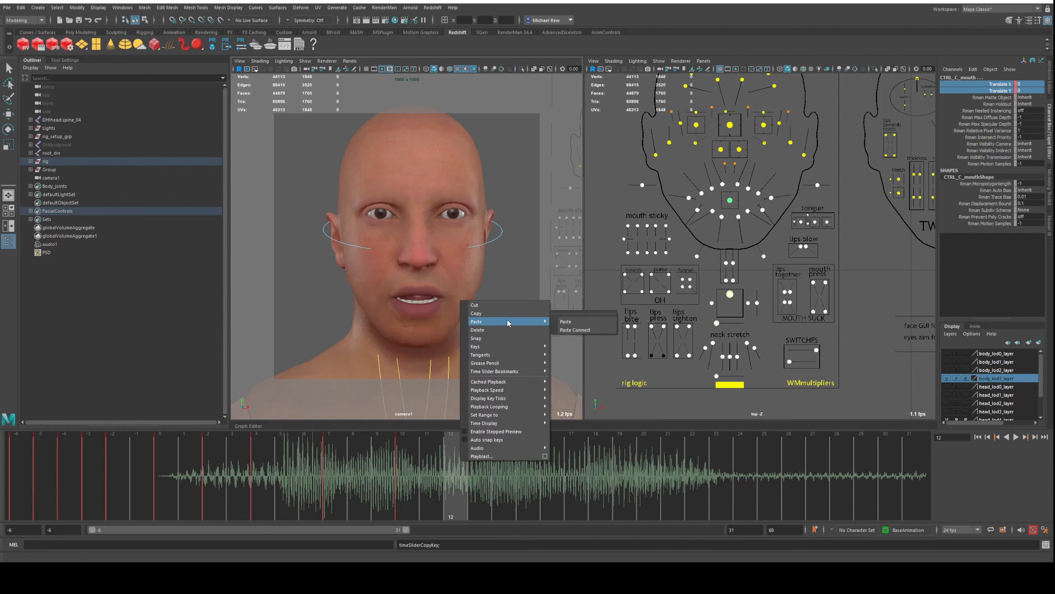
{"action": "left_click", "coordinate": [573, 322]}
Scrub the audio past frame 16, copy the frame -3 mouth pose keys and paste them at frame 17
{"action": "left_click_drag", "start_coordinate": [412, 443], "coordinate": [557, 463]}
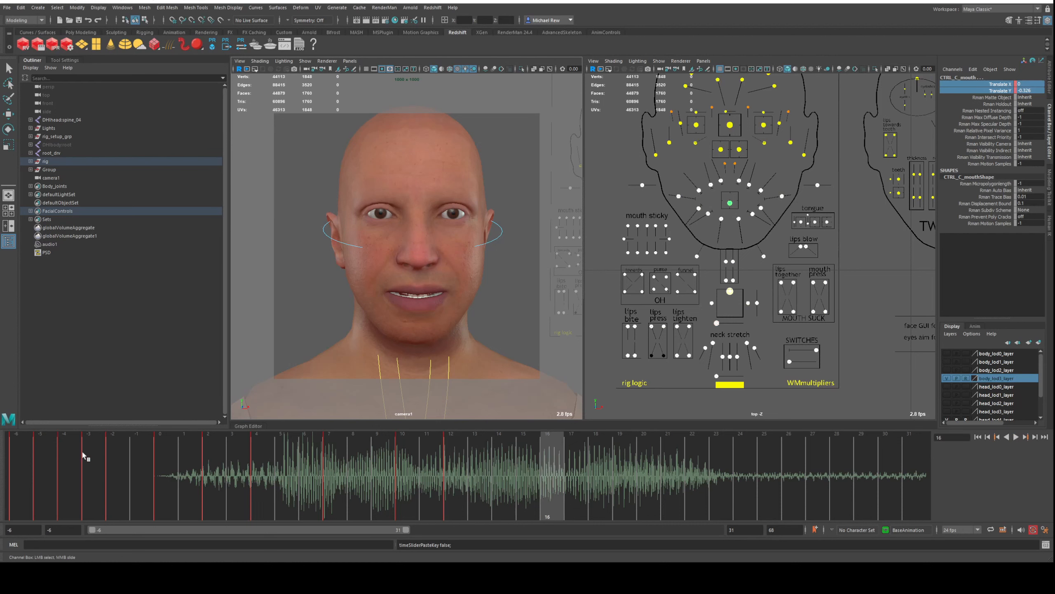
{"action": "left_click_drag", "start_coordinate": [70, 454], "coordinate": [98, 474]}
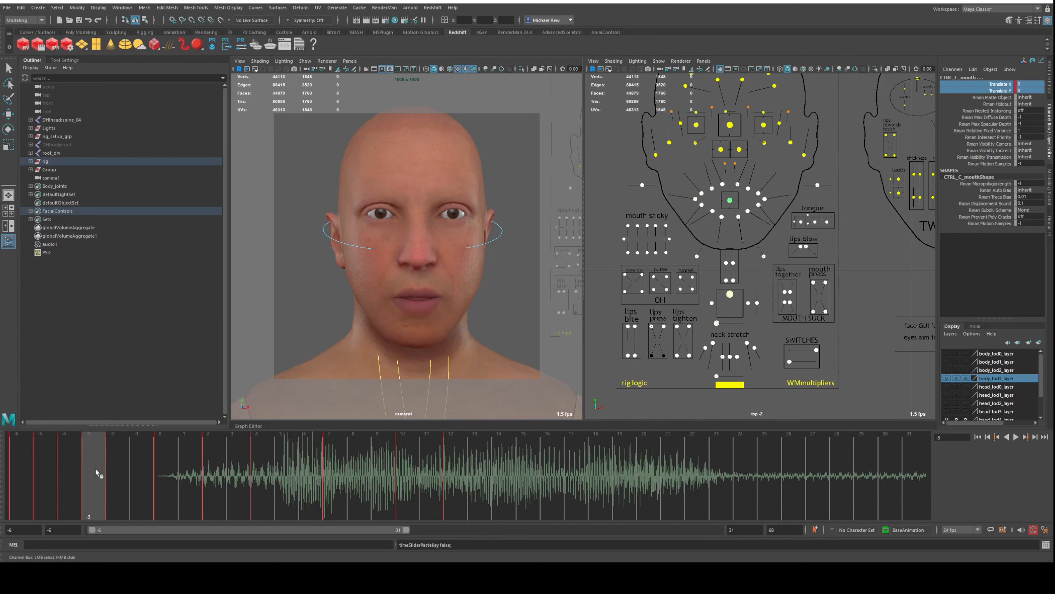
{"action": "right_click", "coordinate": [99, 474]}
{"action": "left_click", "coordinate": [121, 321]}
{"action": "mouse_move", "coordinate": [559, 476]}
{"action": "left_mouse_down"}
{"action": "mouse_move", "coordinate": [525, 479]}
{"action": "mouse_move", "coordinate": [595, 476]}
{"action": "mouse_move", "coordinate": [534, 480]}
{"action": "mouse_move", "coordinate": [575, 475]}
{"action": "left_mouse_up"}
{"action": "right_click", "coordinate": [576, 475]}
{"action": "mouse_move", "coordinate": [622, 337]}
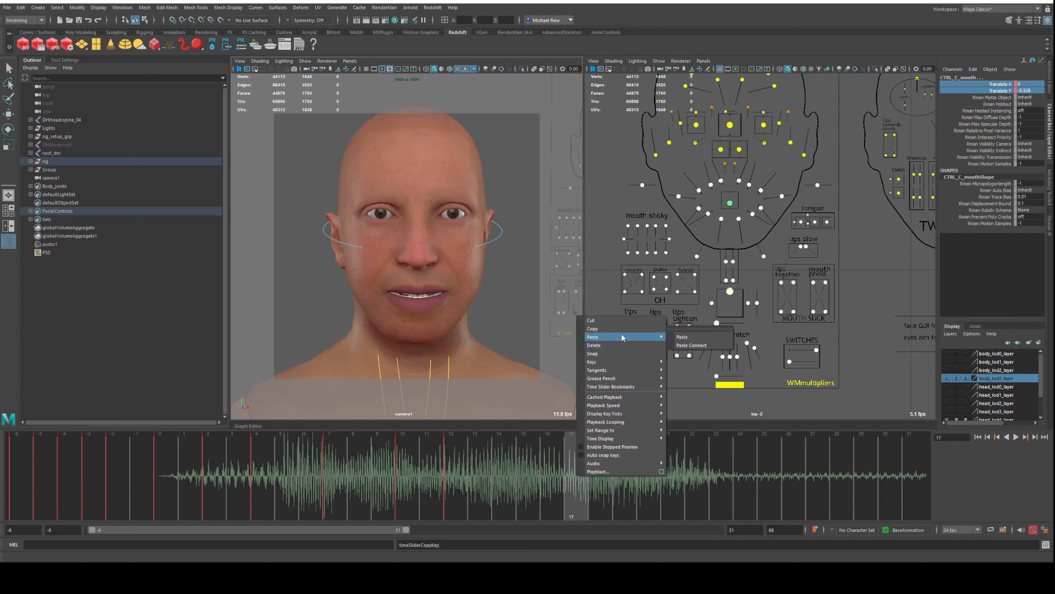
{"action": "left_click", "coordinate": [682, 336]}
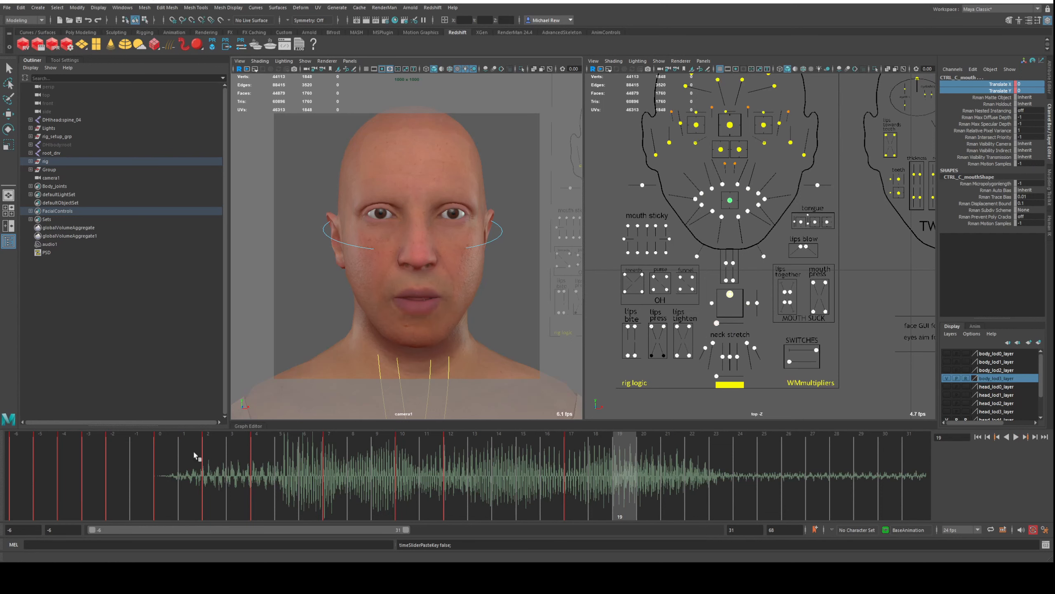
Copy the mouth pose keys at frame -2 and paste them at frame 19
{"action": "mouse_move", "coordinate": [92, 466]}
{"action": "left_mouse_down"}
{"action": "mouse_move", "coordinate": [74, 462]}
{"action": "mouse_move", "coordinate": [89, 464]}
{"action": "left_mouse_up"}
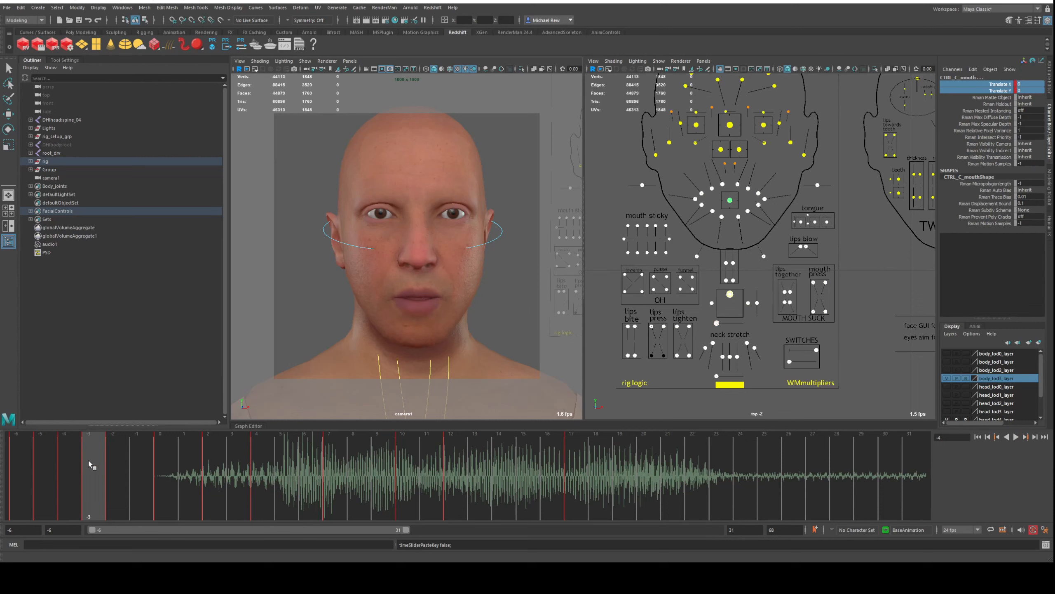
{"action": "right_click", "coordinate": [120, 458]}
{"action": "left_click", "coordinate": [146, 306]}
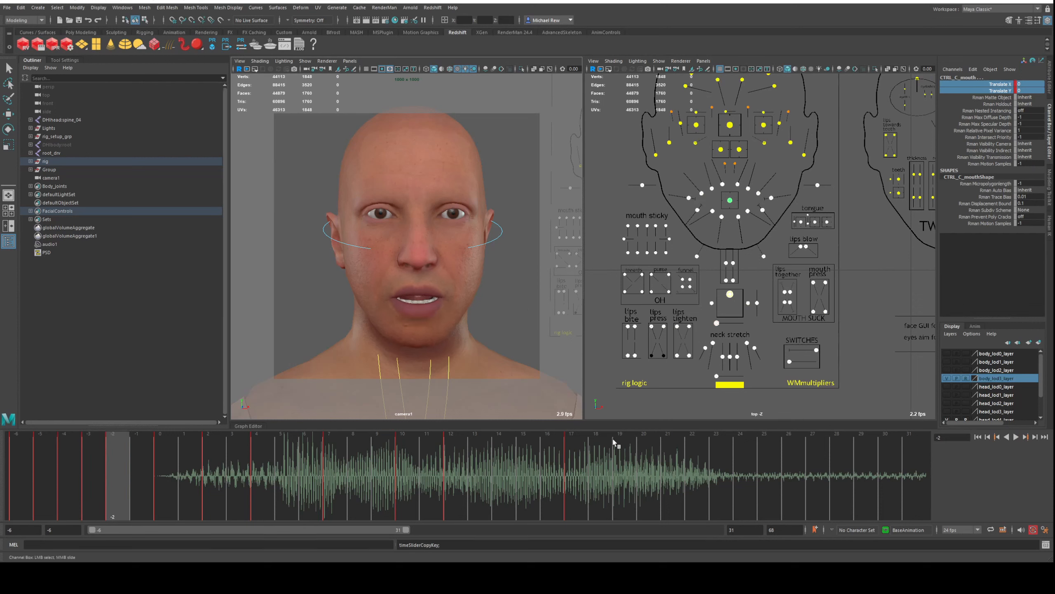
{"action": "left_click", "coordinate": [631, 459]}
{"action": "right_click", "coordinate": [632, 459]}
{"action": "mouse_move", "coordinate": [681, 320]}
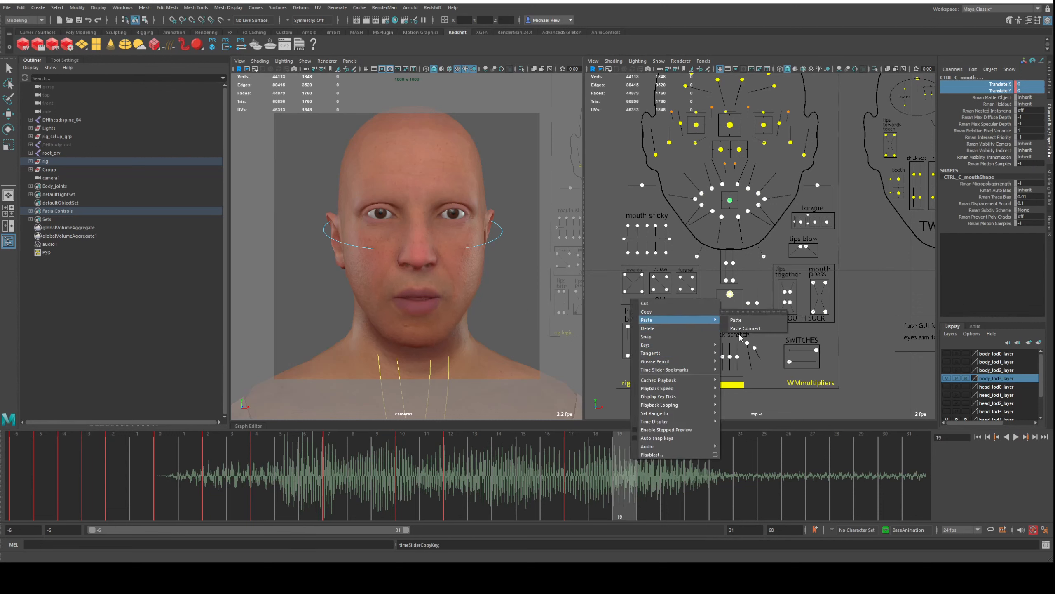
{"action": "left_click", "coordinate": [744, 320]}
Play back the audio and mouth animation from frame 4 to check the lip-sync
{"action": "left_click", "coordinate": [254, 480]}
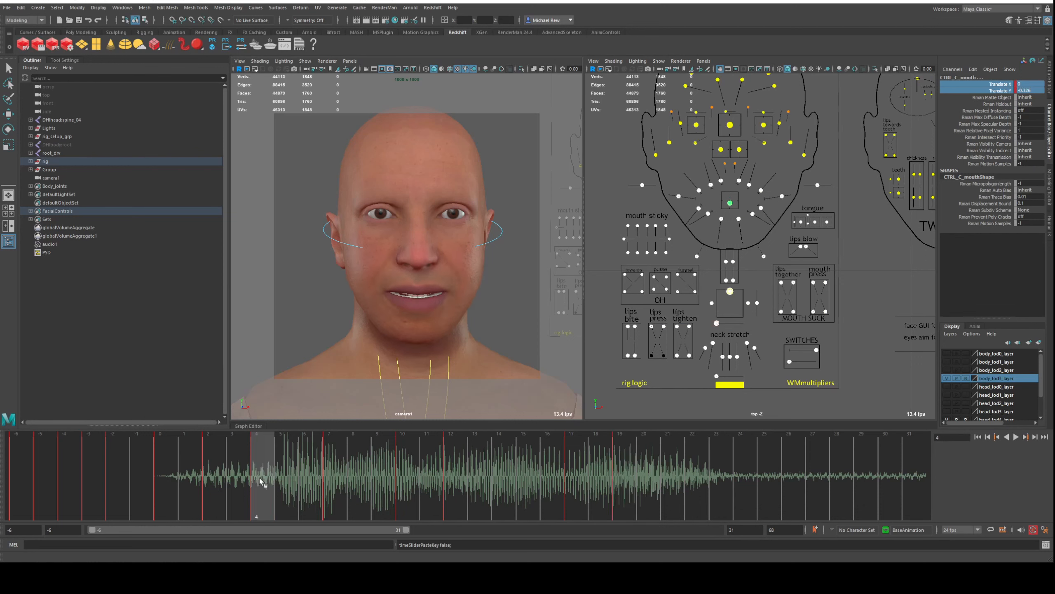
{"action": "key", "text": "alt+v"}
{"action": "key", "text": "Escape"}
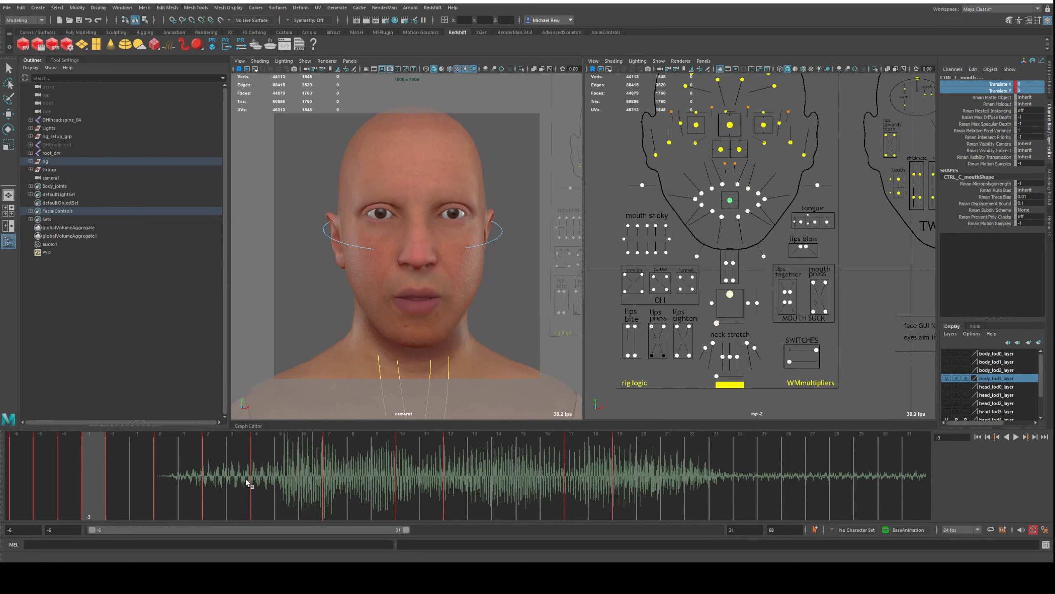
Play back the audio and mouth animation from frame 2, and scrub to frame 4
{"action": "left_click_drag", "start_coordinate": [248, 482], "coordinate": [208, 481]}
{"action": "key", "text": "alt+v"}
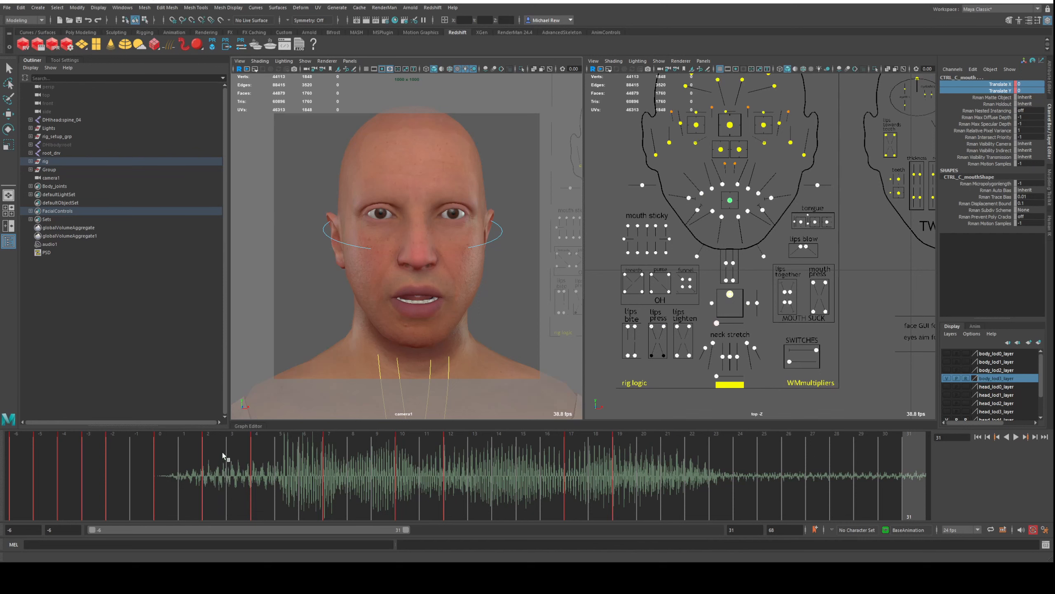
{"action": "left_click_drag", "start_coordinate": [223, 454], "coordinate": [268, 465]}
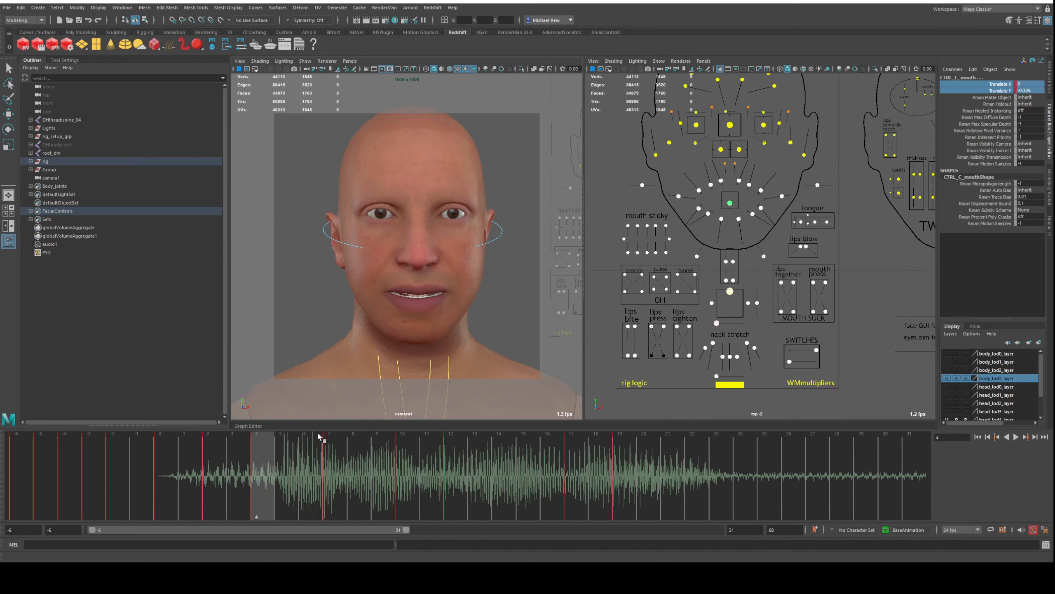
At frame 4, reduce both mouth dimple controls to a Translate Y of about 0.3 and deselect them
{"action": "left_click", "coordinate": [782, 194]}
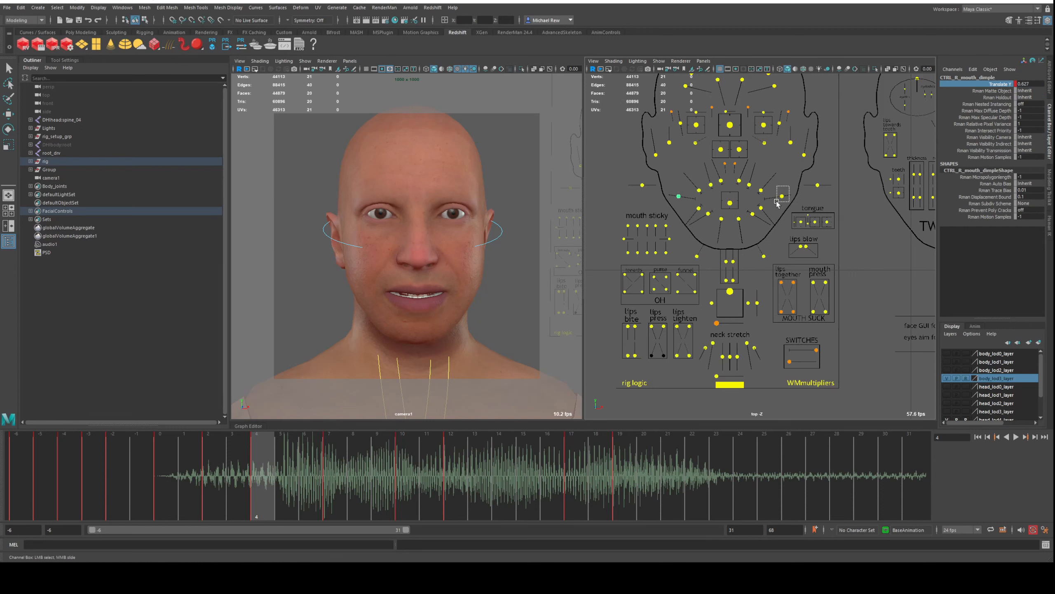
{"action": "key", "text": "w"}
{"action": "left_click_drag", "start_coordinate": [664, 195], "coordinate": [680, 198]}
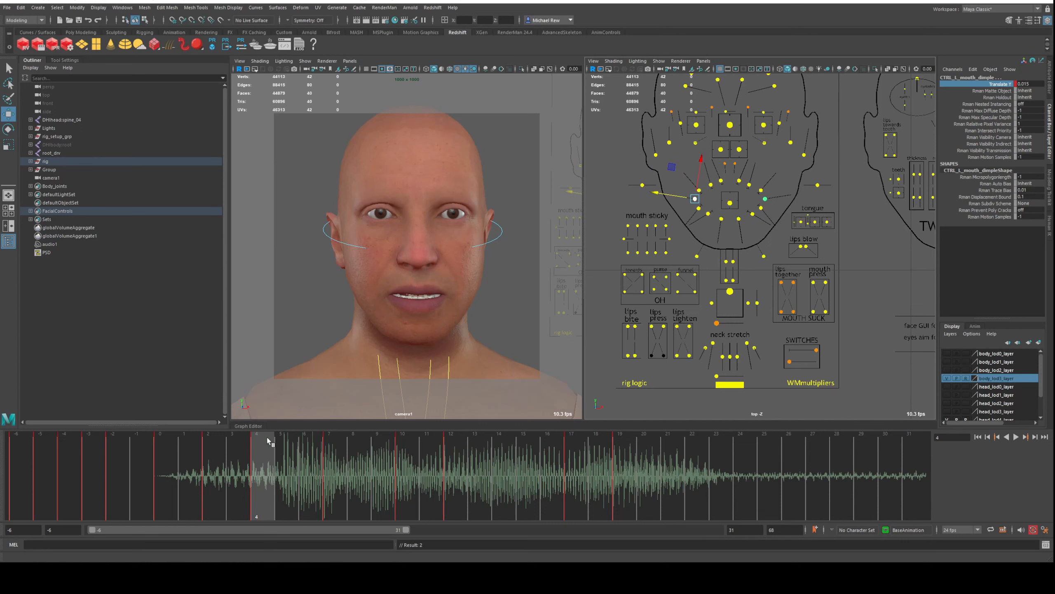
{"action": "left_click_drag", "start_coordinate": [673, 195], "coordinate": [666, 193]}
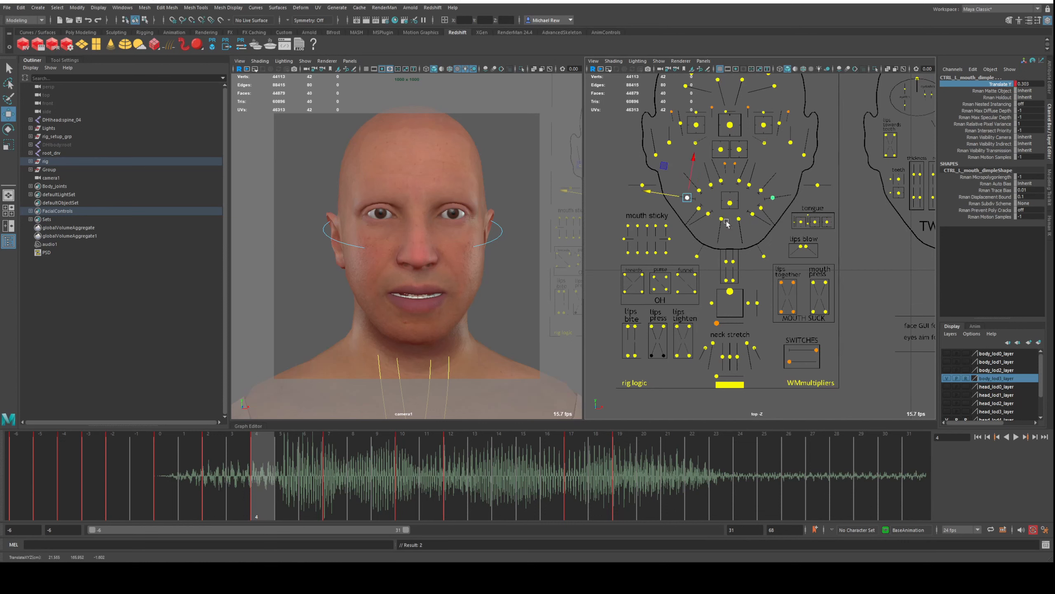
{"action": "left_click", "coordinate": [702, 244]}
Check the softened dimples in playback from frame 4 and start the visible time range at frame 0
{"action": "mouse_move", "coordinate": [276, 476]}
{"action": "left_mouse_down"}
{"action": "mouse_move", "coordinate": [264, 477]}
{"action": "mouse_move", "coordinate": [274, 475]}
{"action": "left_mouse_up"}
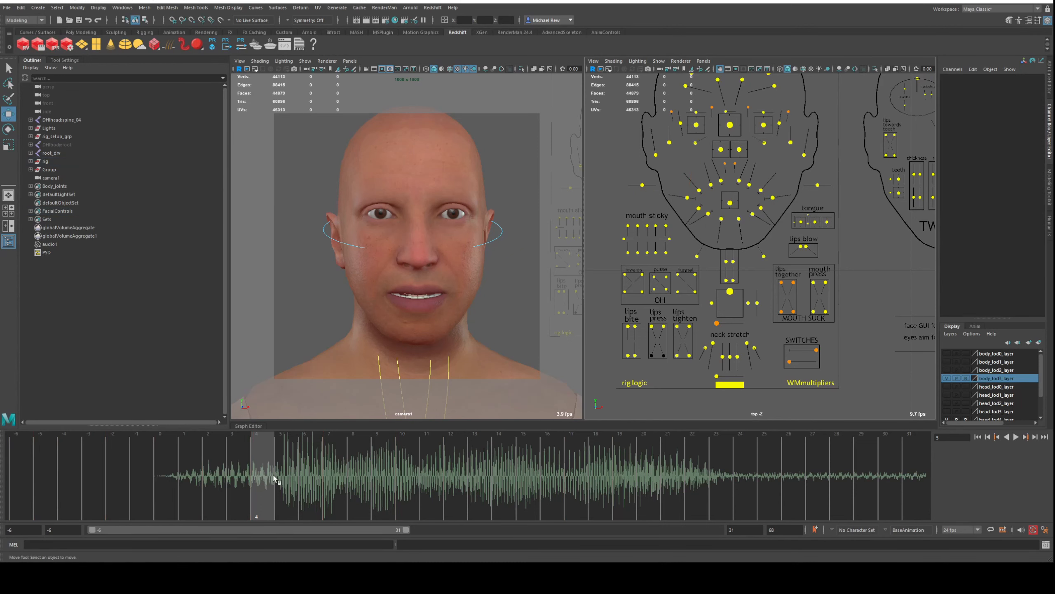
{"action": "key", "text": "alt+v"}
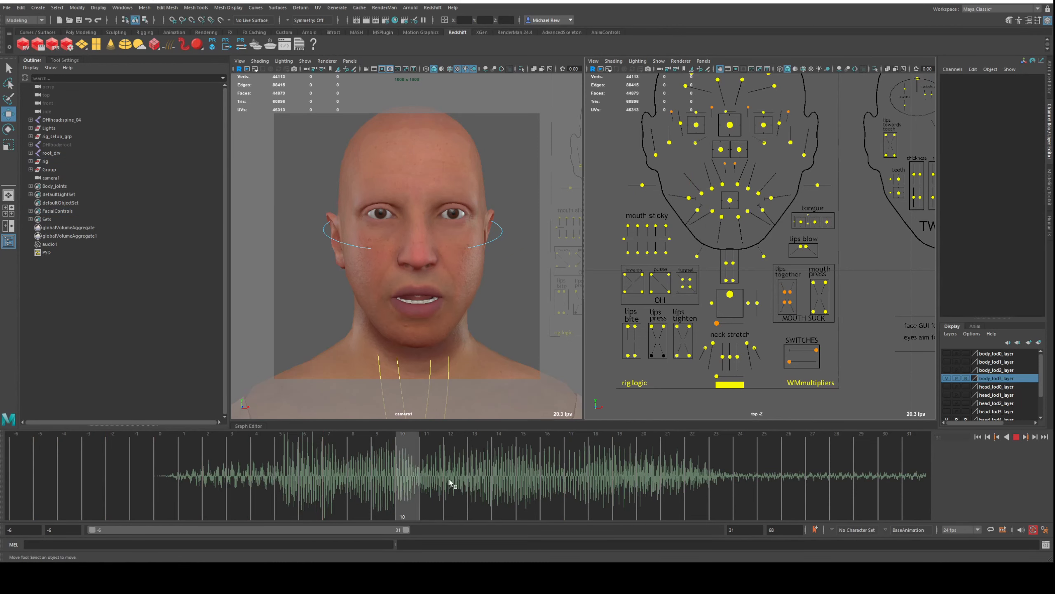
{"action": "left_click_drag", "start_coordinate": [683, 480], "coordinate": [225, 469]}
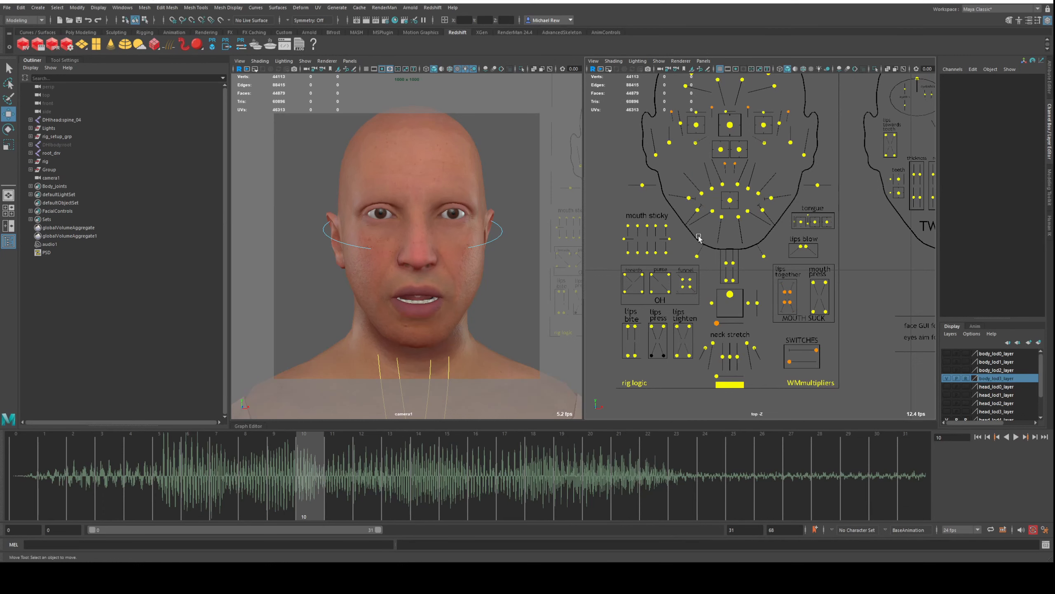
Reduce the jaw opening slightly at frame 10 and play back the animation
{"action": "left_click", "coordinate": [730, 295]}
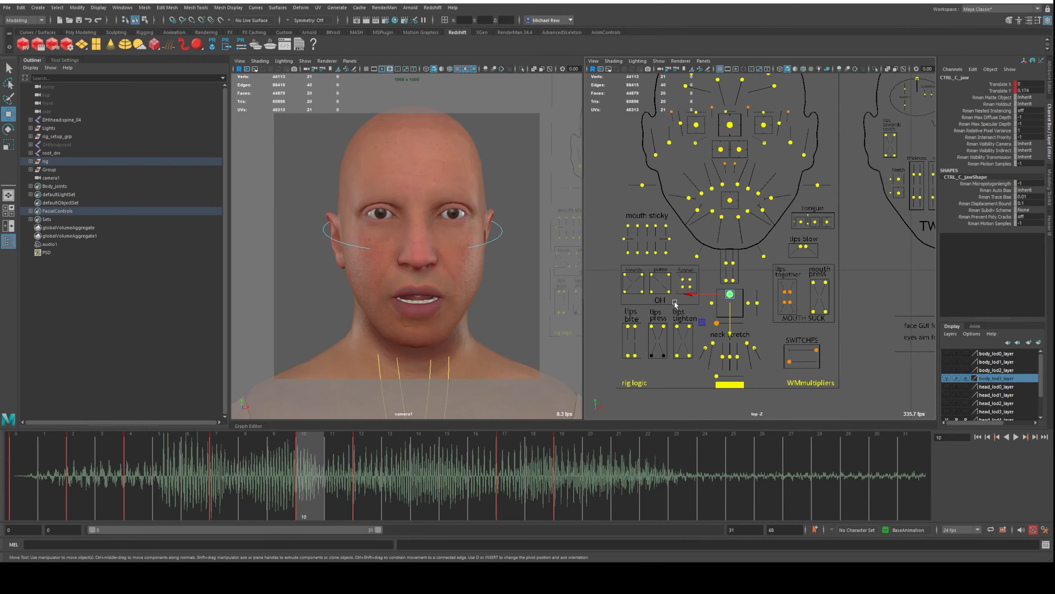
{"action": "left_click_drag", "start_coordinate": [733, 324], "coordinate": [734, 320]}
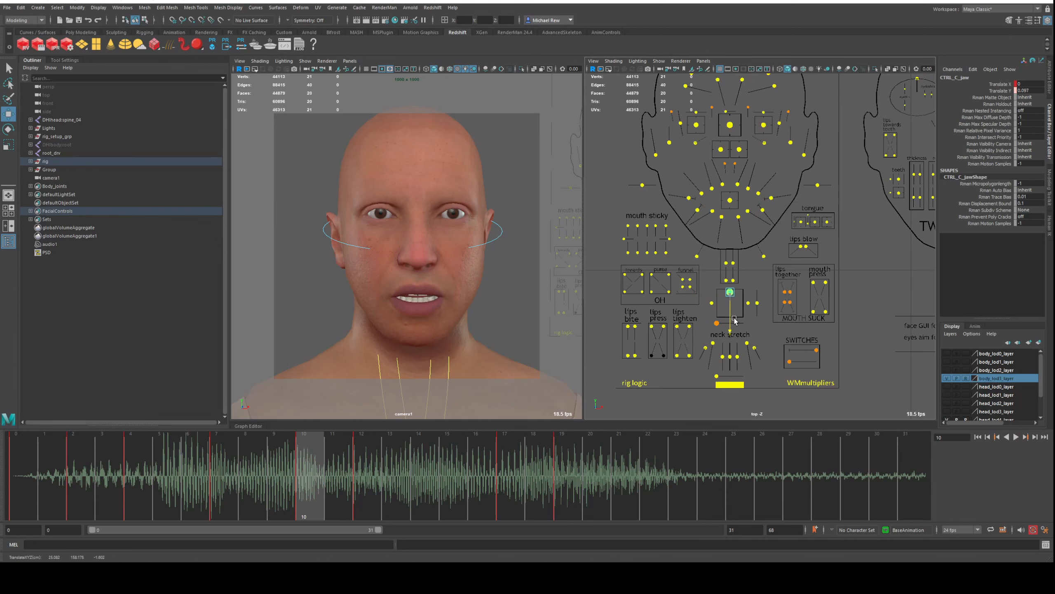
{"action": "key", "text": "alt+v"}
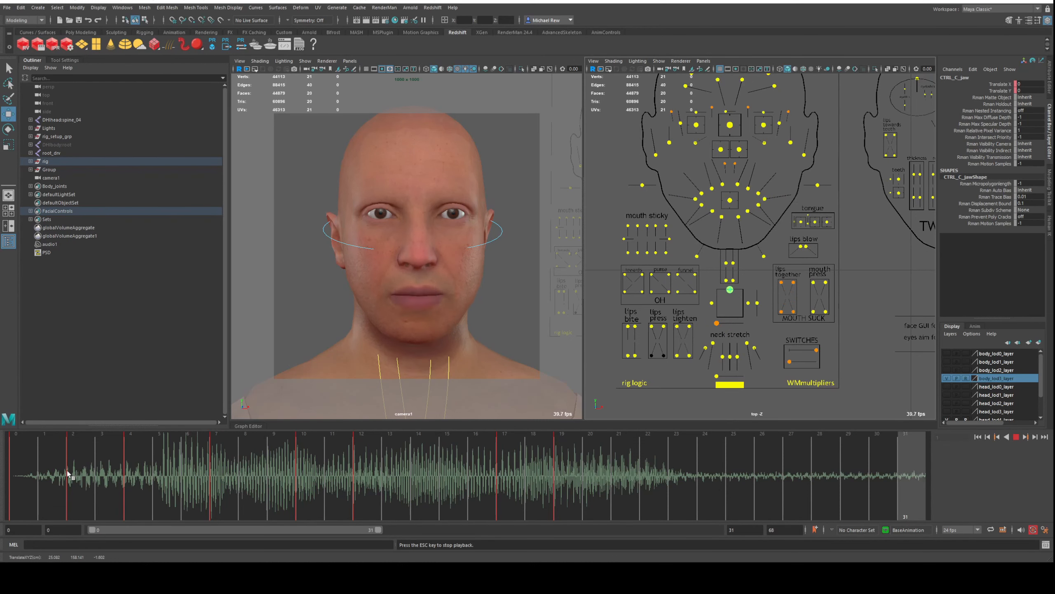
Select all the mouth controls, copy their neutral pose keys at frame 0 and paste them at frame 24
{"action": "left_click_drag", "start_coordinate": [67, 474], "coordinate": [16, 483]}
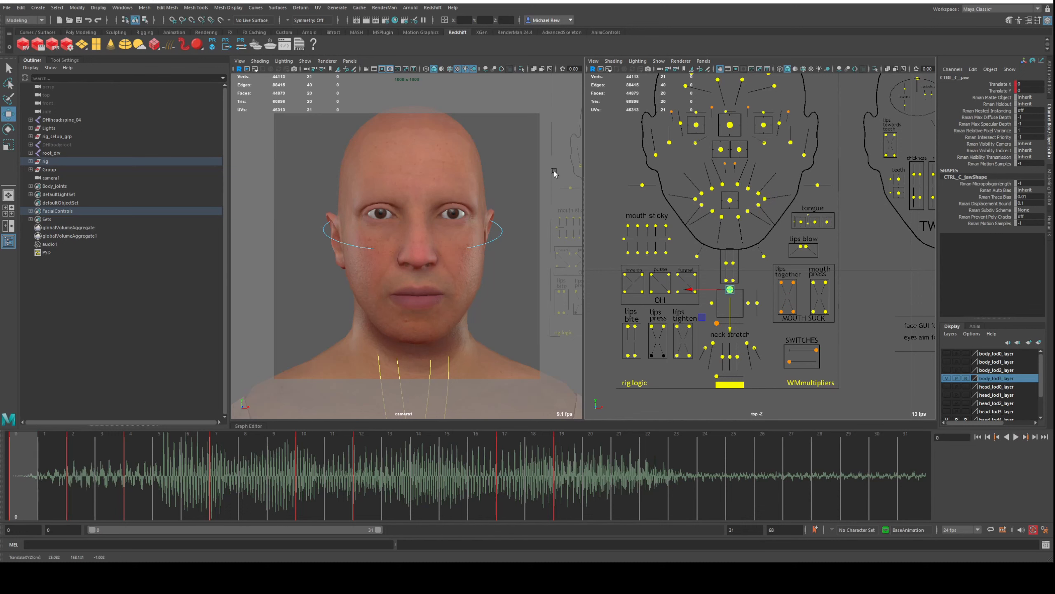
{"action": "left_click_drag", "start_coordinate": [609, 169], "coordinate": [865, 385]}
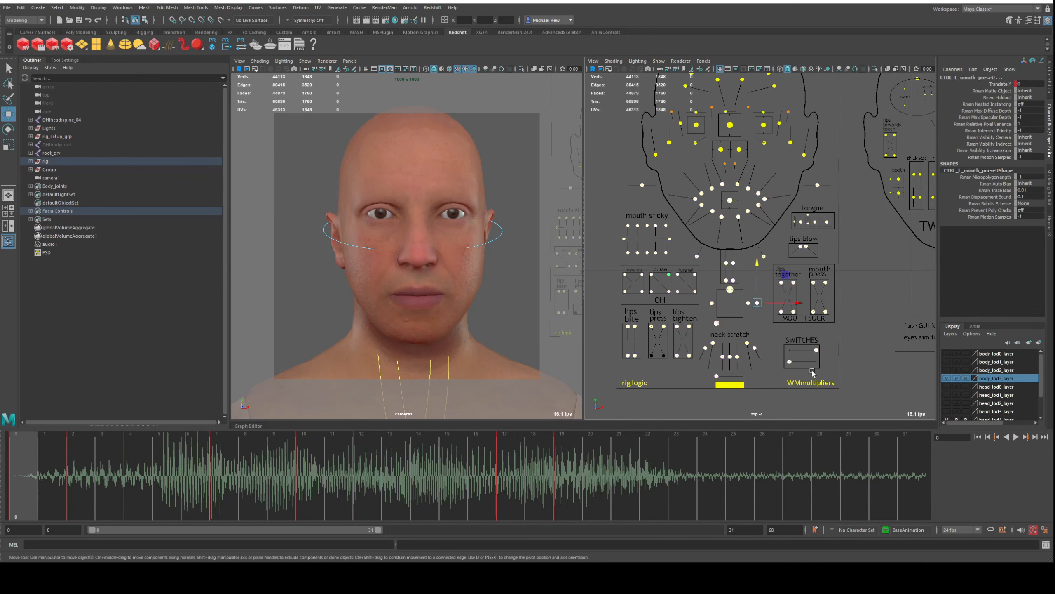
{"action": "right_click", "coordinate": [41, 467]}
{"action": "left_click", "coordinate": [63, 319]}
{"action": "left_click_drag", "start_coordinate": [667, 467], "coordinate": [720, 473]}
{"action": "right_click", "coordinate": [720, 473]}
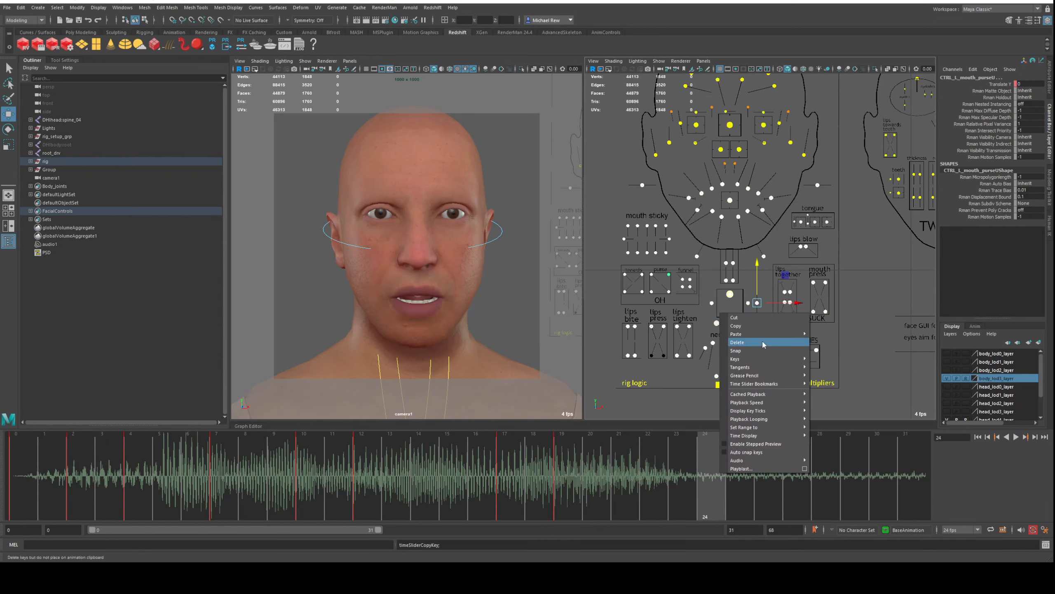
{"action": "mouse_move", "coordinate": [763, 335]}
{"action": "left_click", "coordinate": [827, 334]}
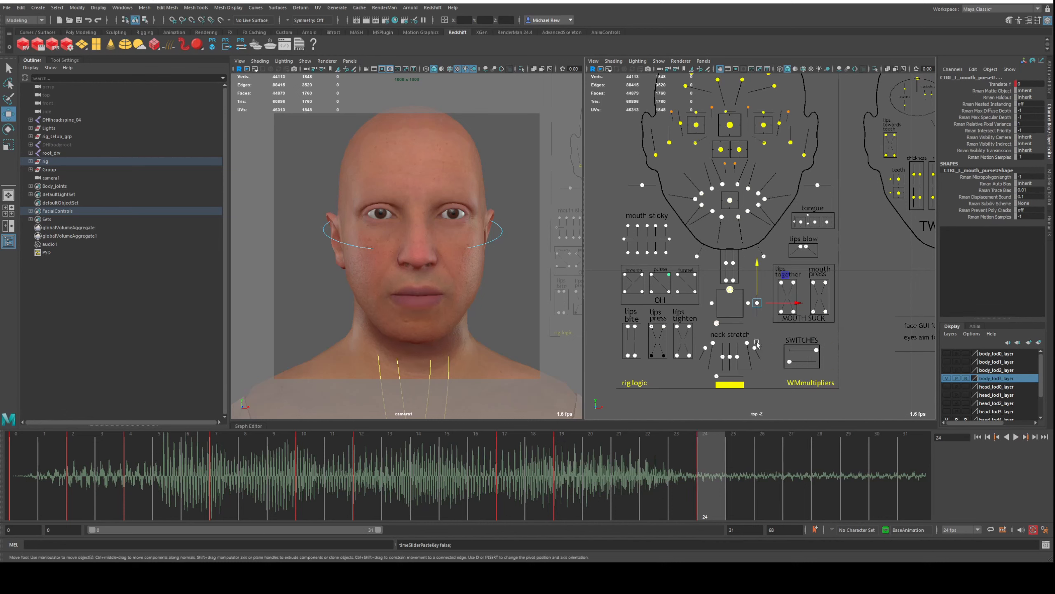
Lower the central jaw control slightly and play back the lip-sync to review the change
{"action": "left_click", "coordinate": [724, 301]}
{"action": "left_click", "coordinate": [731, 290]}
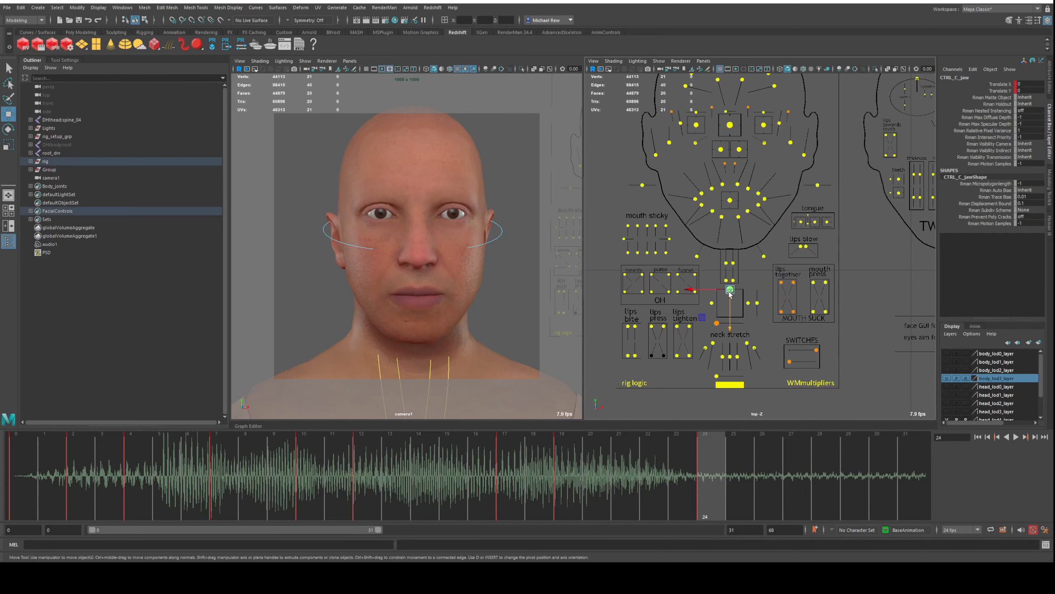
{"action": "left_click_drag", "start_coordinate": [731, 306], "coordinate": [736, 311]}
{"action": "key", "text": "alt+v"}
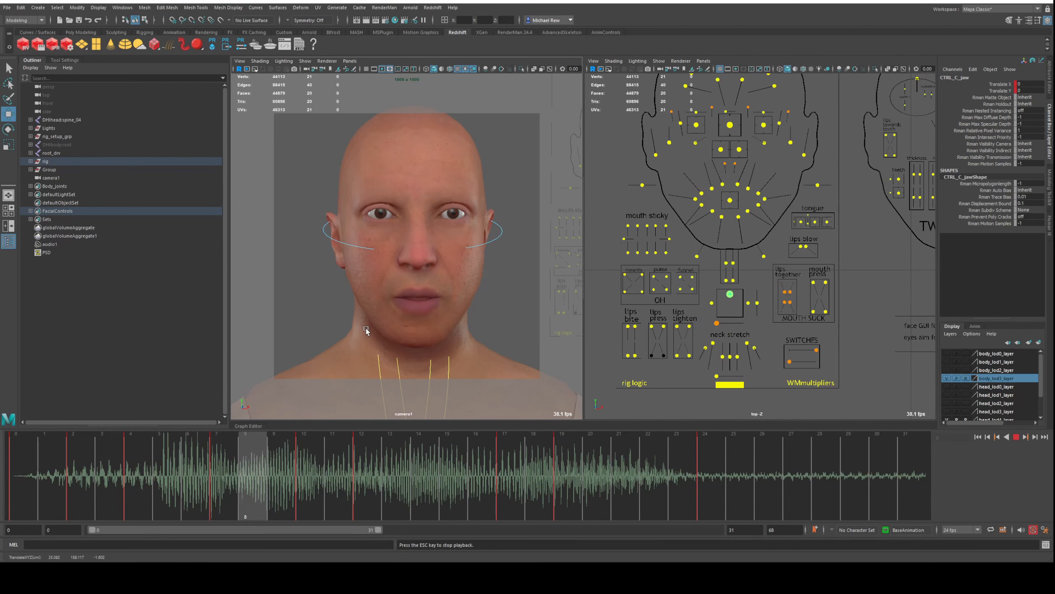
{"action": "key", "text": "Escape"}
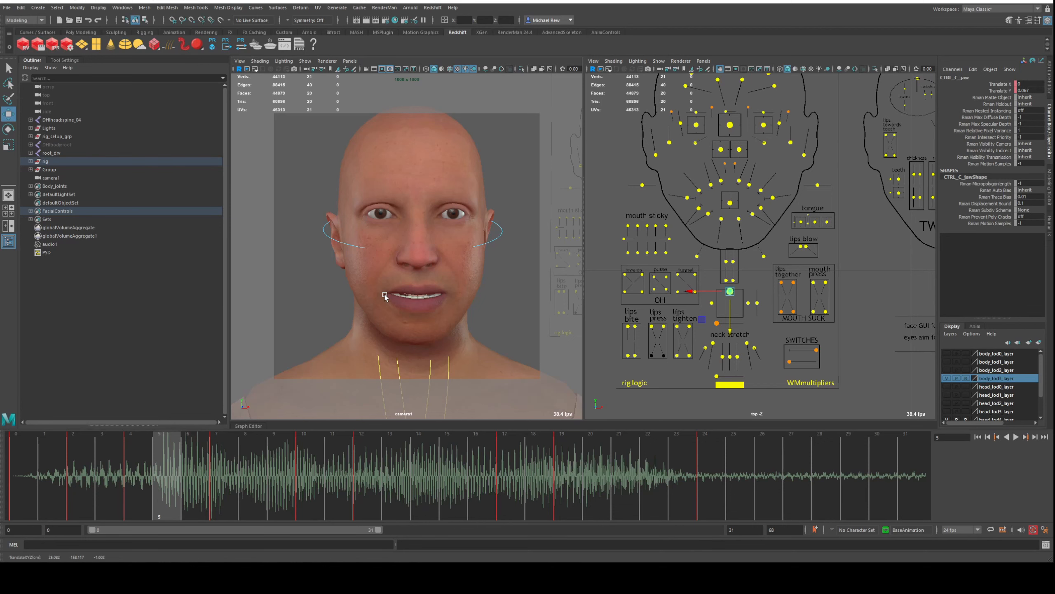
{"action": "left_click", "coordinate": [46, 468]}
{"action": "key", "text": "alt+v"}
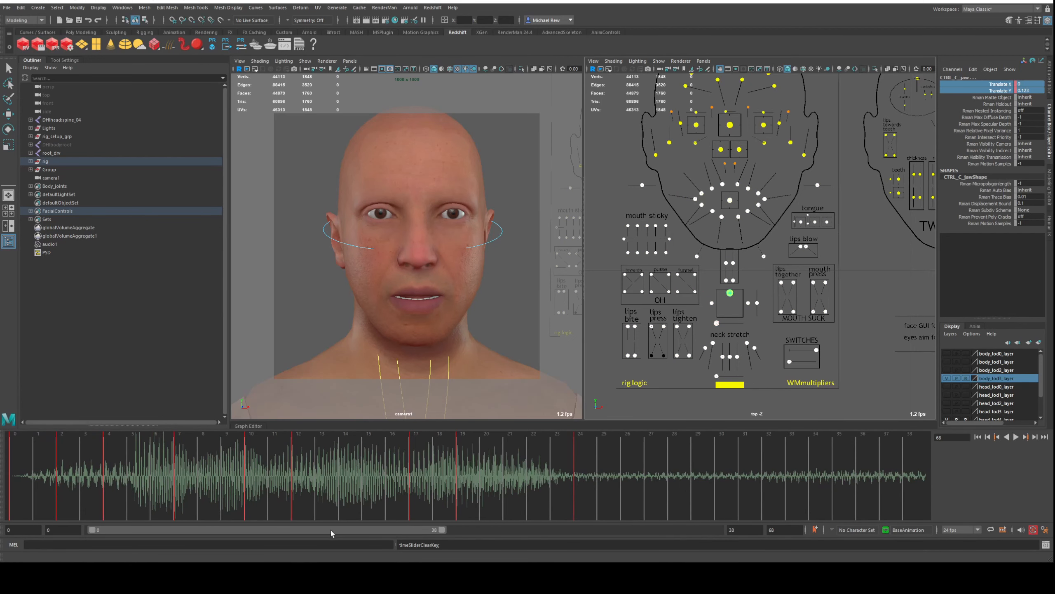
Extend the visible time range to cover frames -6 to 66
{"action": "left_click_drag", "start_coordinate": [330, 530], "coordinate": [592, 537]}
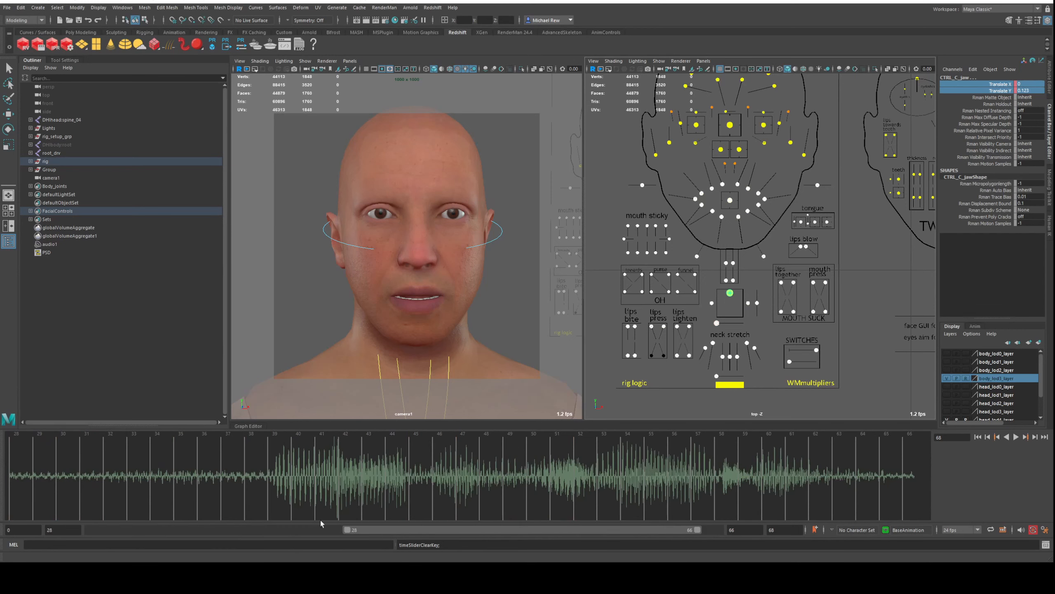
{"action": "left_click_drag", "start_coordinate": [347, 529], "coordinate": [9, 516]}
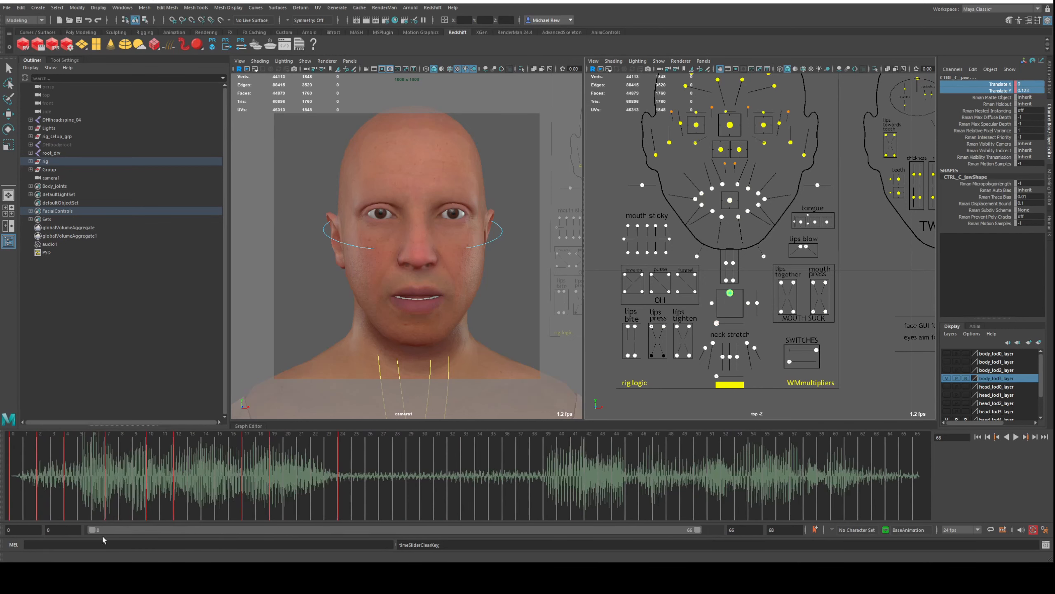
{"action": "left_click", "coordinate": [62, 529]}
{"action": "type", "text": "-6"}
{"action": "key", "text": "Return"}
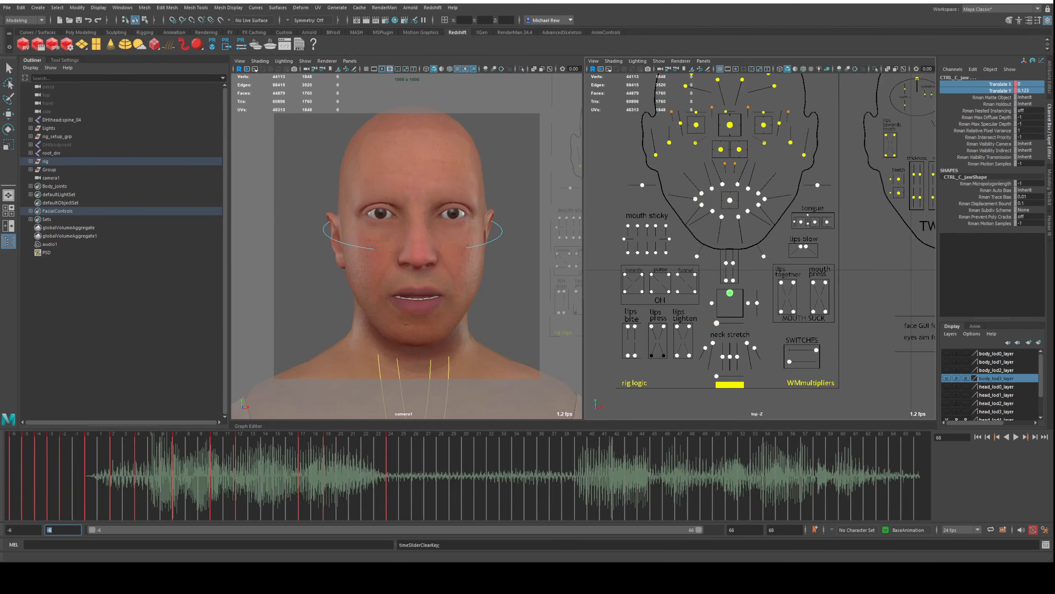
Copy the pressed-lips pose keys from the negative frames, narrow the time range to start at frame 20, and paste them at frame 39
{"action": "left_click_drag", "start_coordinate": [93, 530], "coordinate": [318, 540]}
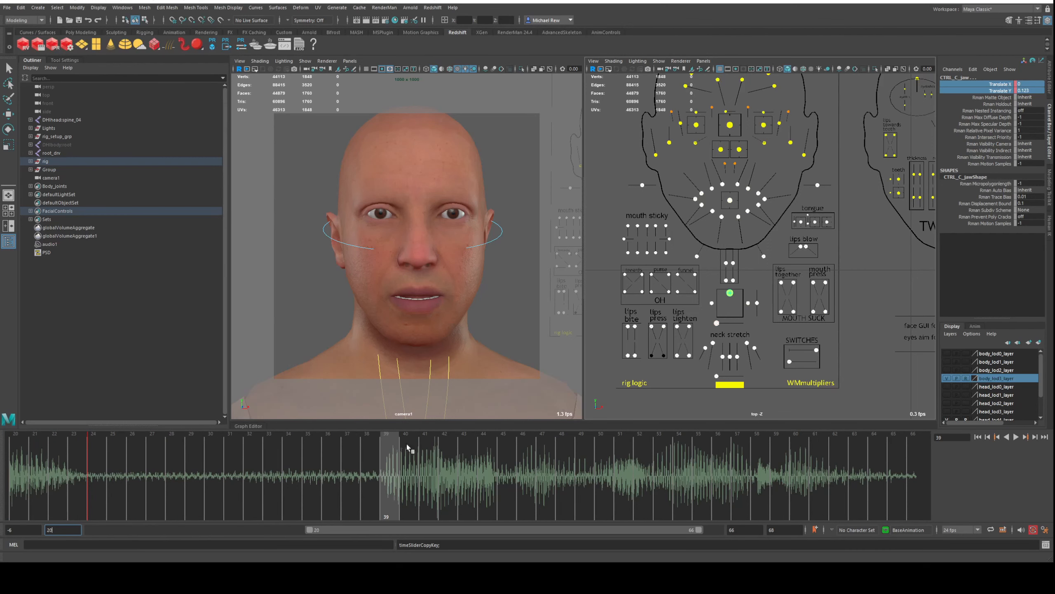
{"action": "right_click", "coordinate": [406, 443]}
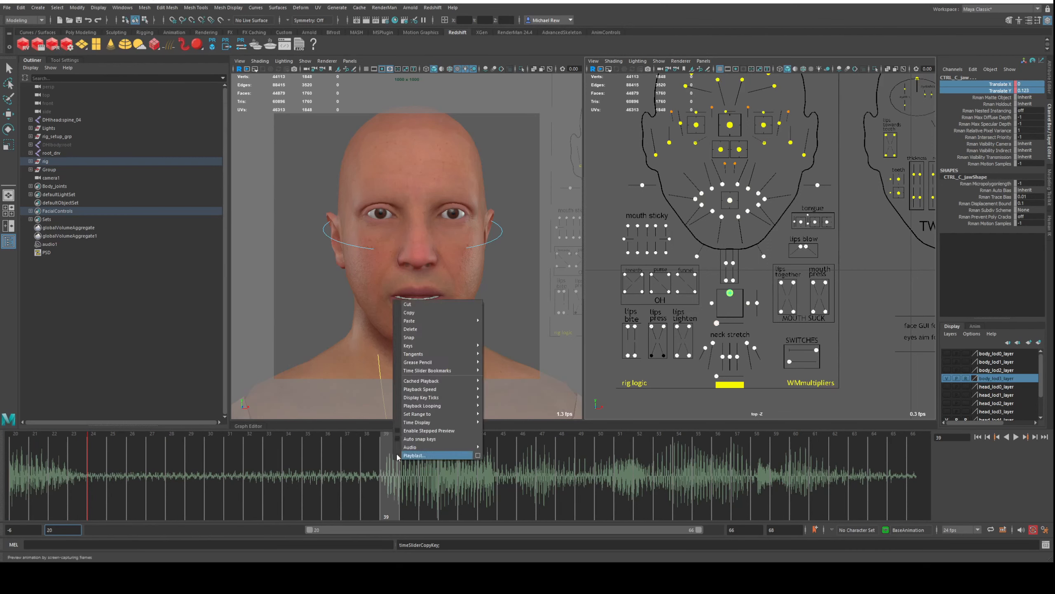
{"action": "mouse_move", "coordinate": [419, 322]}
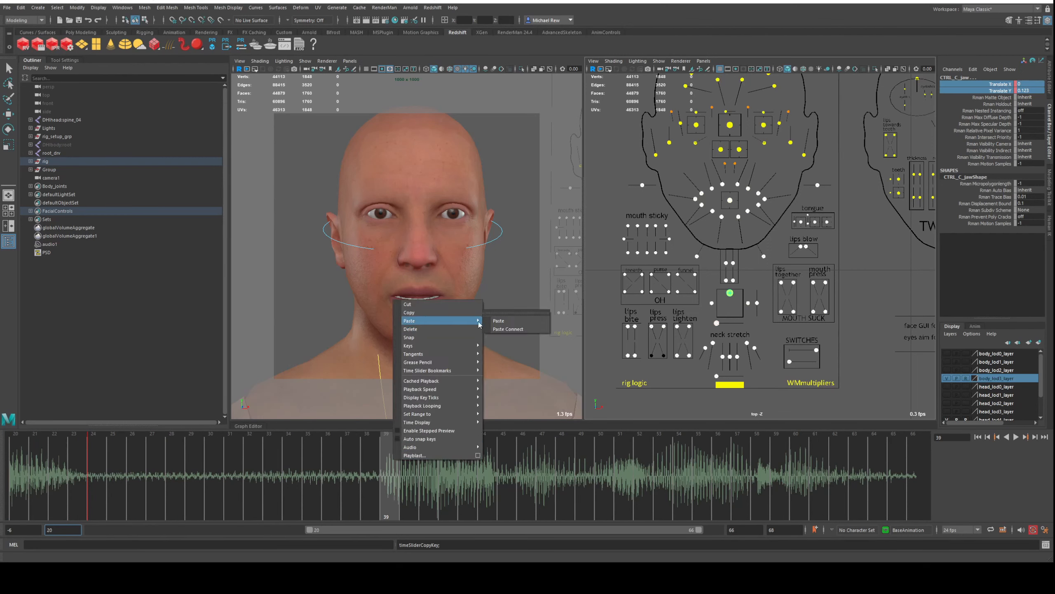
{"action": "left_click", "coordinate": [500, 321]}
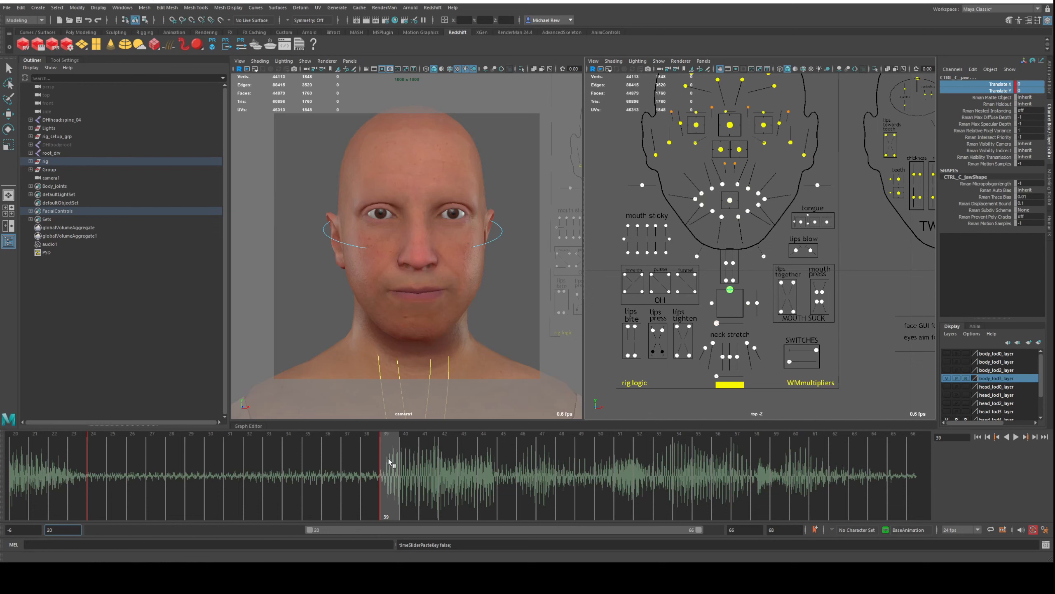
Scrub the audio from frame 39 to 41 to locate where the next mouth sound starts
{"action": "mouse_move", "coordinate": [388, 458]}
{"action": "left_mouse_down"}
{"action": "mouse_move", "coordinate": [435, 462]}
{"action": "mouse_move", "coordinate": [382, 464]}
{"action": "left_mouse_up"}
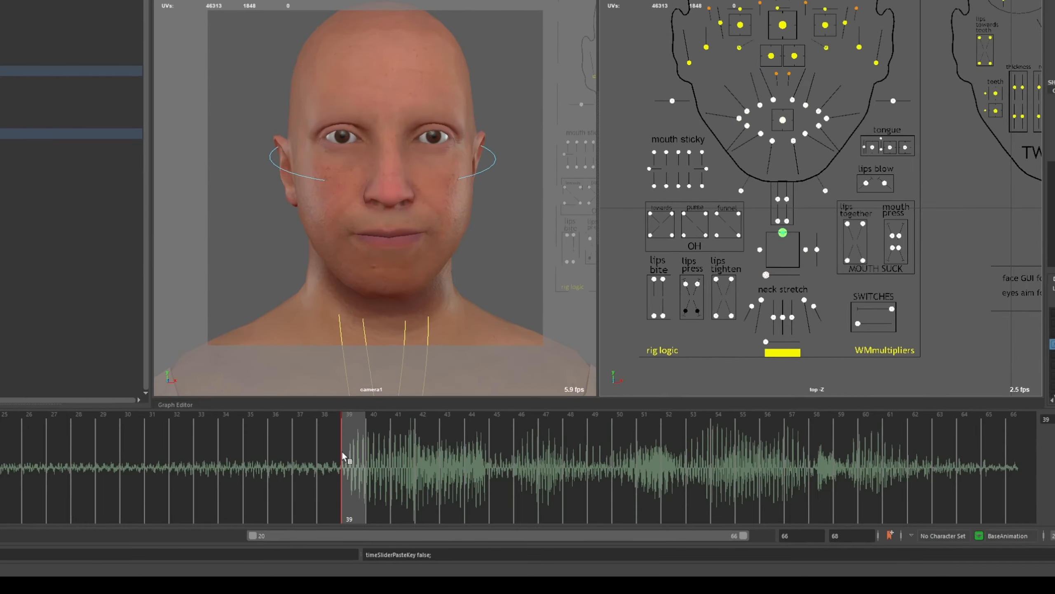
{"action": "left_click", "coordinate": [407, 463]}
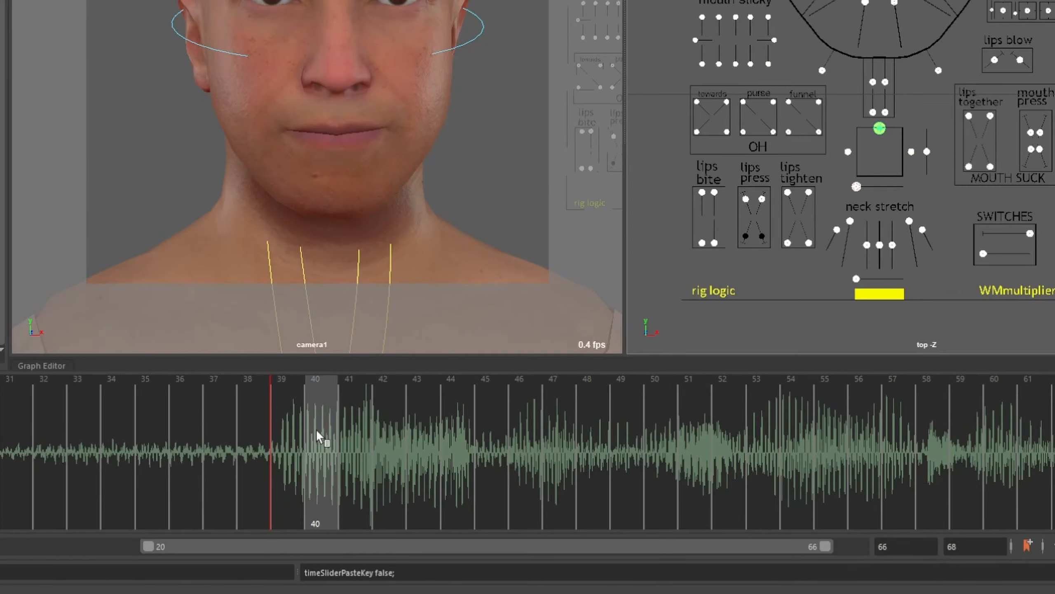
{"action": "left_click_drag", "start_coordinate": [363, 428], "coordinate": [278, 437]}
{"action": "left_click", "coordinate": [282, 414]}
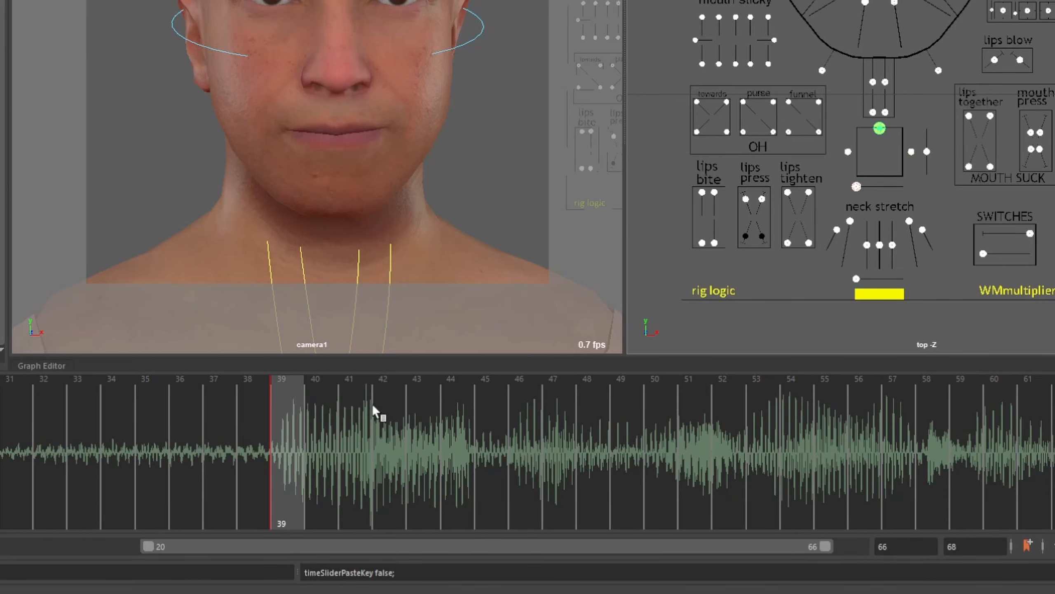
{"action": "left_click", "coordinate": [357, 401]}
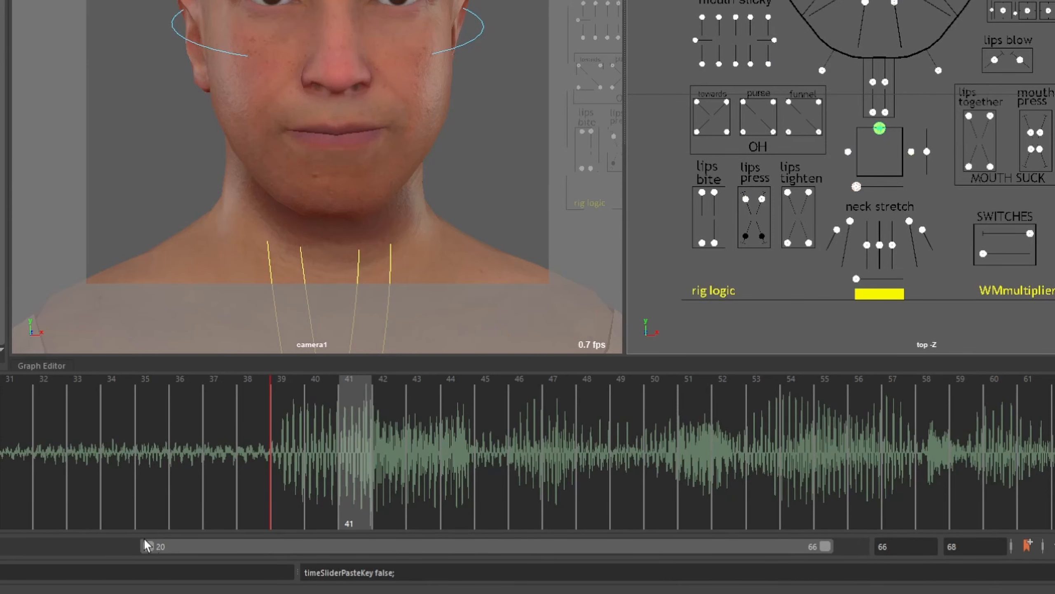
Widen the time range to earlier frames, copy the mouth pose keys at frame 19 and paste them at frame 42
{"action": "left_click_drag", "start_coordinate": [145, 545], "coordinate": [9, 546]}
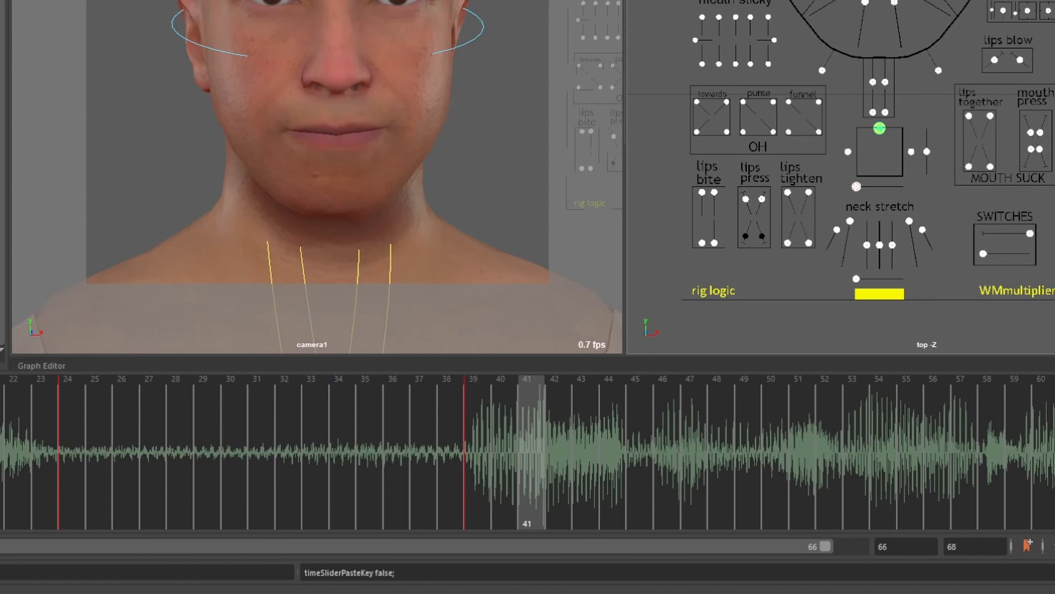
{"action": "right_click", "coordinate": [78, 428]}
{"action": "left_click", "coordinate": [124, 170]}
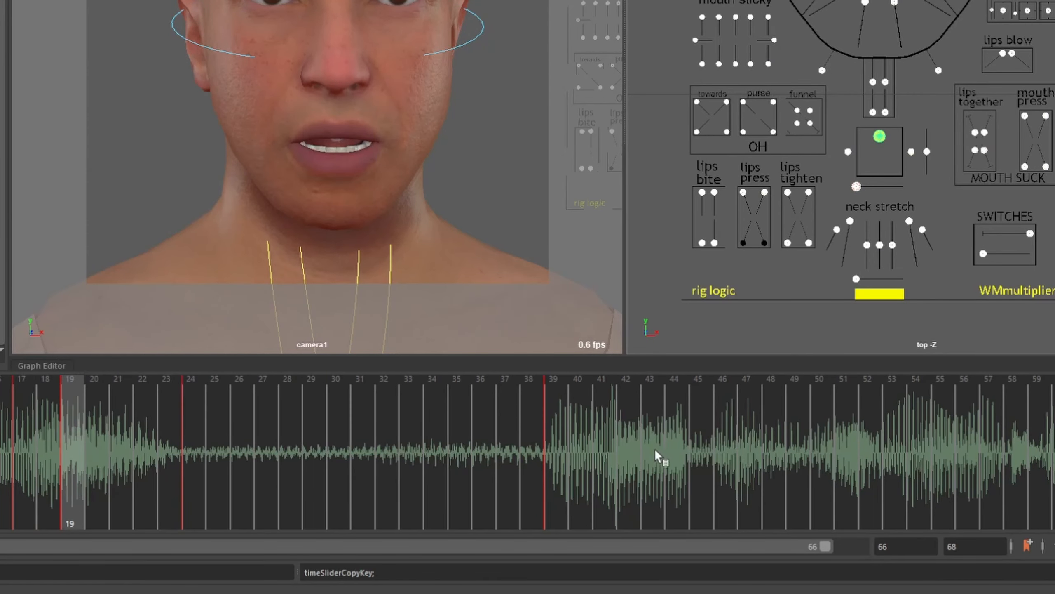
{"action": "left_click", "coordinate": [619, 440]}
{"action": "right_click", "coordinate": [620, 440]}
{"action": "mouse_move", "coordinate": [673, 198]}
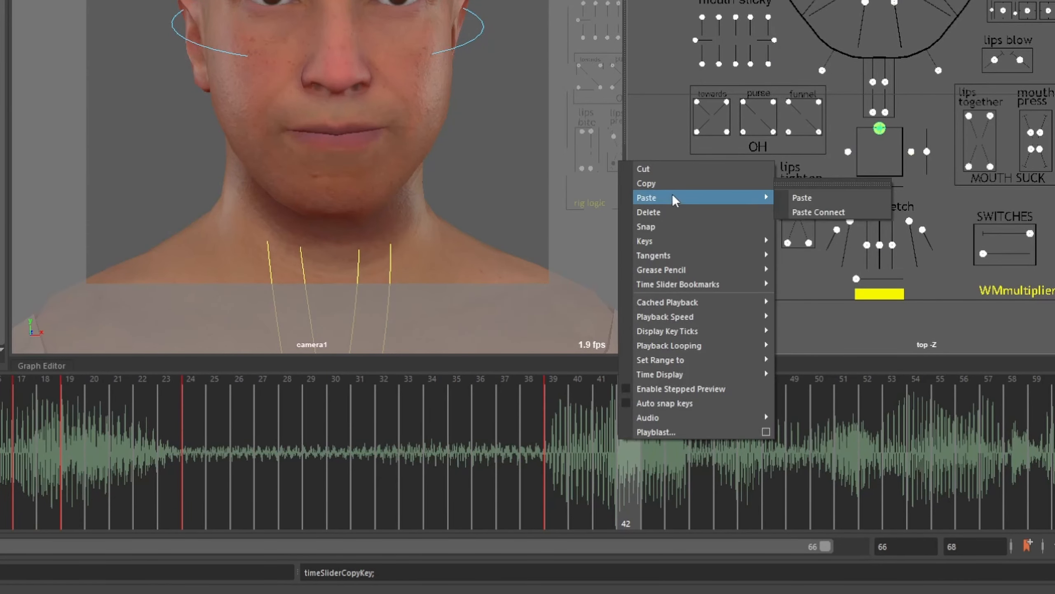
{"action": "left_click", "coordinate": [839, 204]}
Play back the audio from about frame 35 and scrub to frame 39 to check the new poses
{"action": "left_click", "coordinate": [463, 445]}
{"action": "key", "text": "alt+v"}
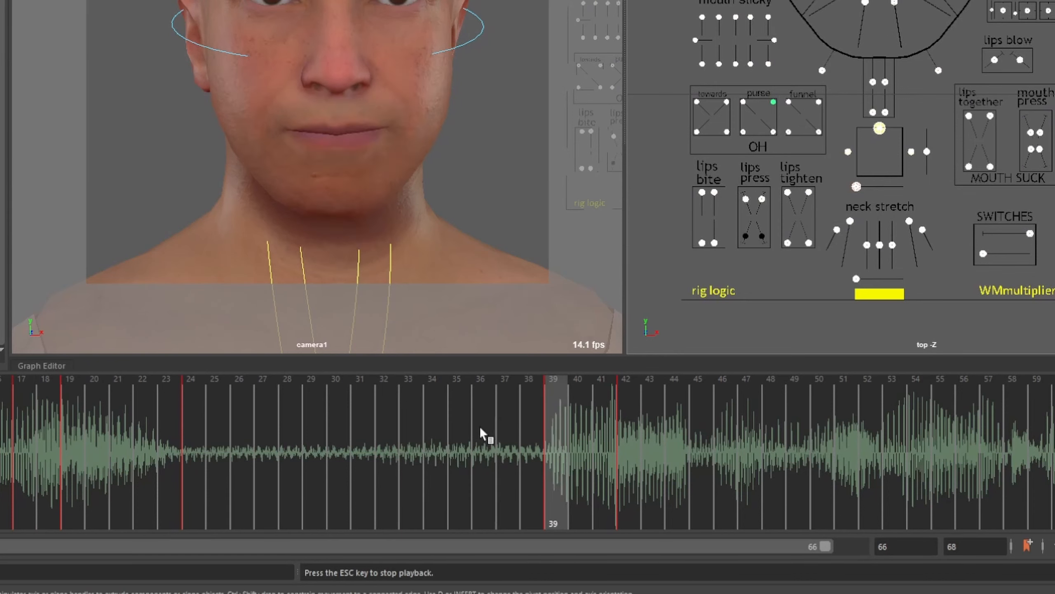
{"action": "left_click_drag", "start_coordinate": [482, 425], "coordinate": [565, 411]}
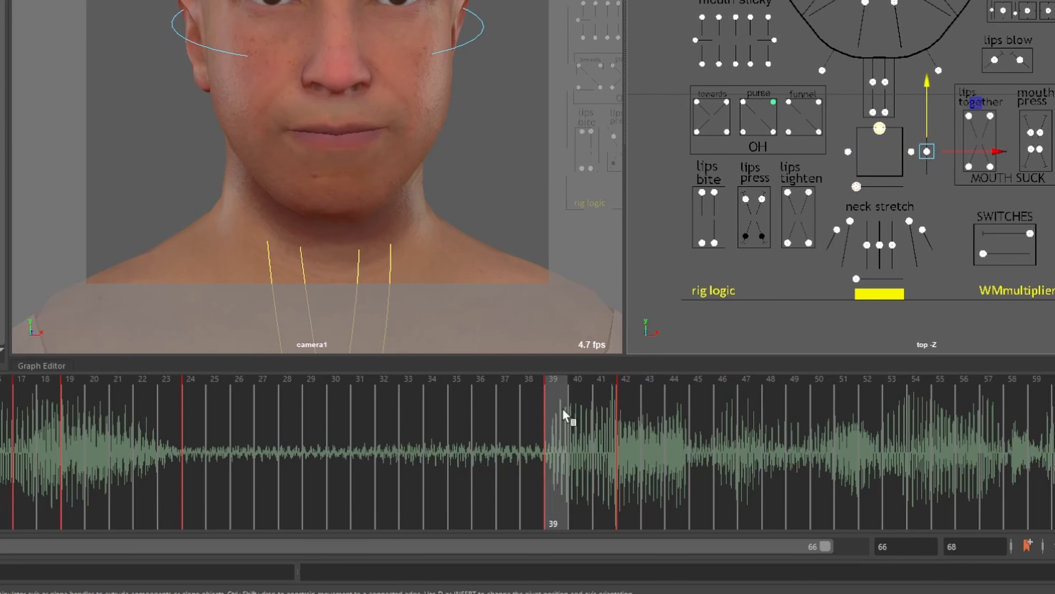
Move the pressed-lips pose keys at frame 39 to frame 38 and the open-mouth pose keys at frame 42 to frame 41
{"action": "left_click", "coordinate": [556, 413], "text": "shift"}
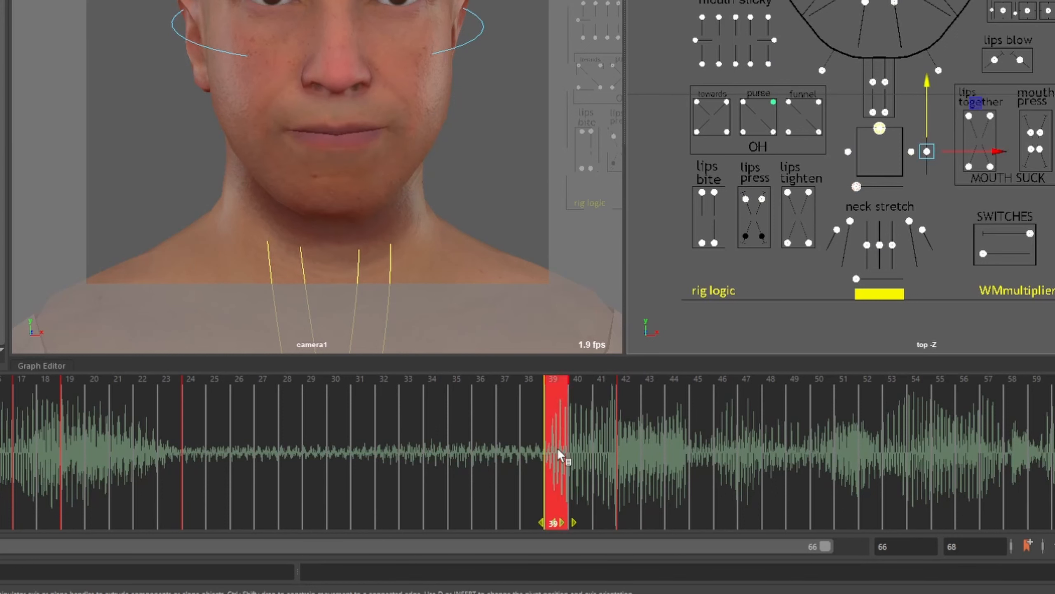
{"action": "left_click_drag", "start_coordinate": [561, 520], "coordinate": [538, 521]}
{"action": "left_click_drag", "start_coordinate": [478, 436], "coordinate": [630, 414]}
{"action": "left_click", "coordinate": [630, 413], "text": "shift"}
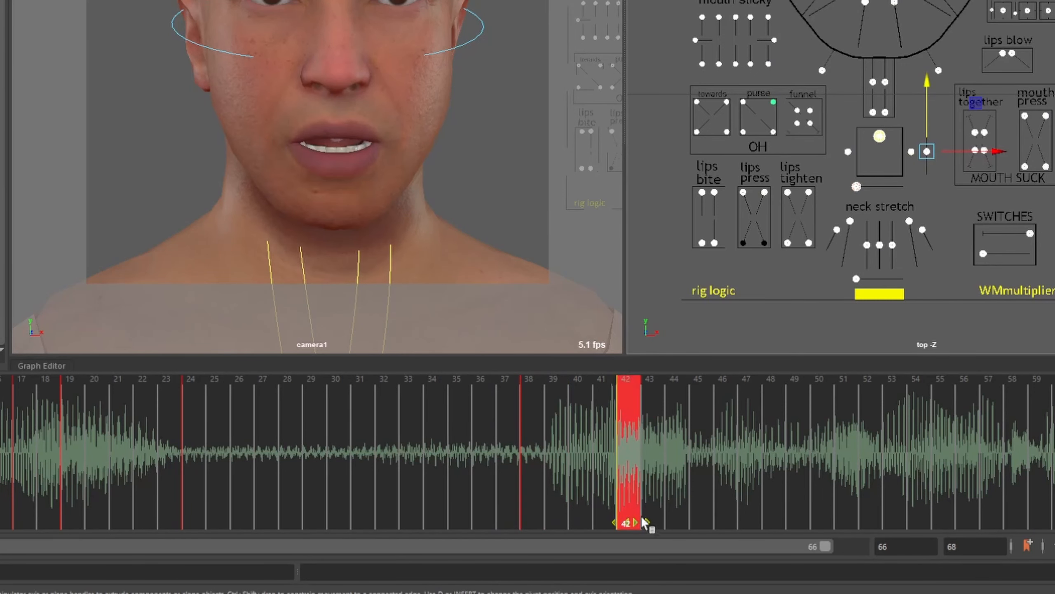
{"action": "left_click_drag", "start_coordinate": [625, 524], "coordinate": [615, 525]}
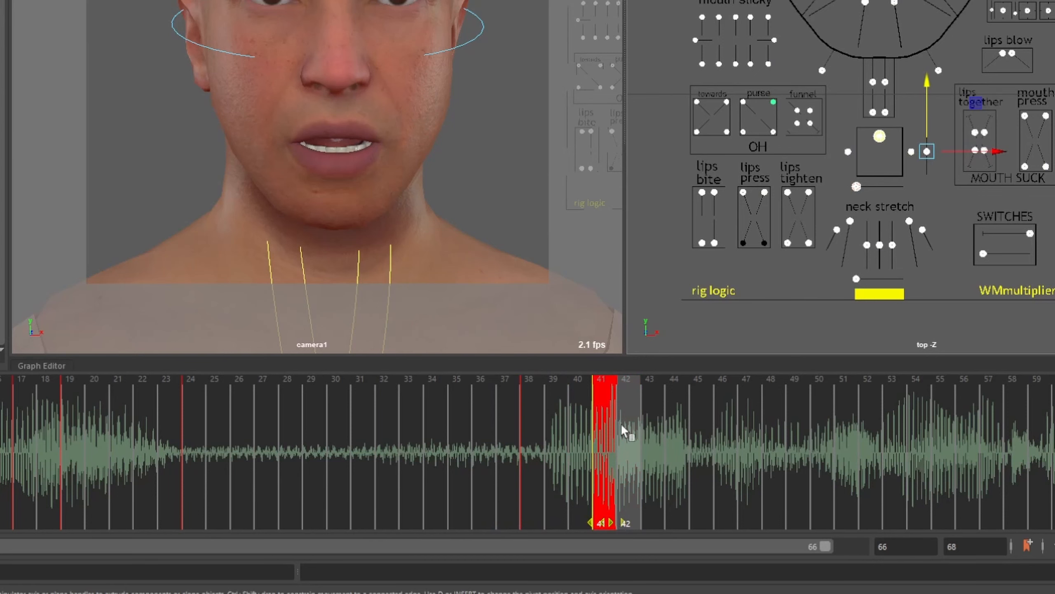
{"action": "mouse_move", "coordinate": [622, 424]}
{"action": "left_mouse_down", "text": "shift"}
{"action": "mouse_move", "coordinate": [597, 416]}
{"action": "mouse_move", "coordinate": [606, 407]}
{"action": "mouse_move", "coordinate": [582, 414]}
{"action": "mouse_move", "coordinate": [610, 417]}
{"action": "left_mouse_up", "text": "shift"}
{"action": "left_click", "coordinate": [676, 416]}
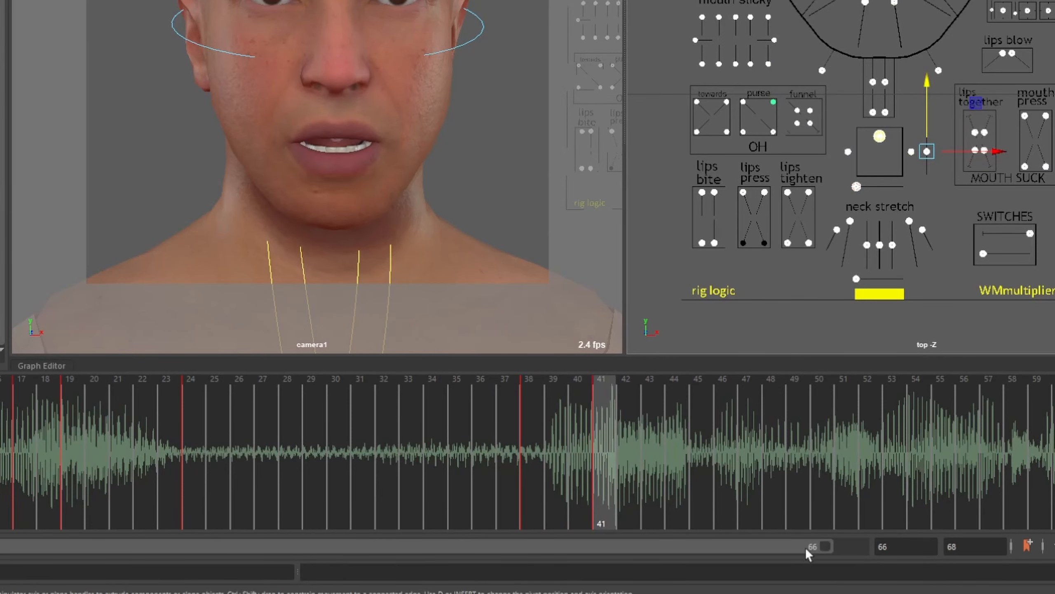
Examine the audio around frames 29 to 52 and the earlier keyed frames, and play back the animation over the full range
{"action": "left_click_drag", "start_coordinate": [806, 549], "coordinate": [605, 549]}
{"action": "left_click_drag", "start_coordinate": [0, 551], "coordinate": [288, 551]}
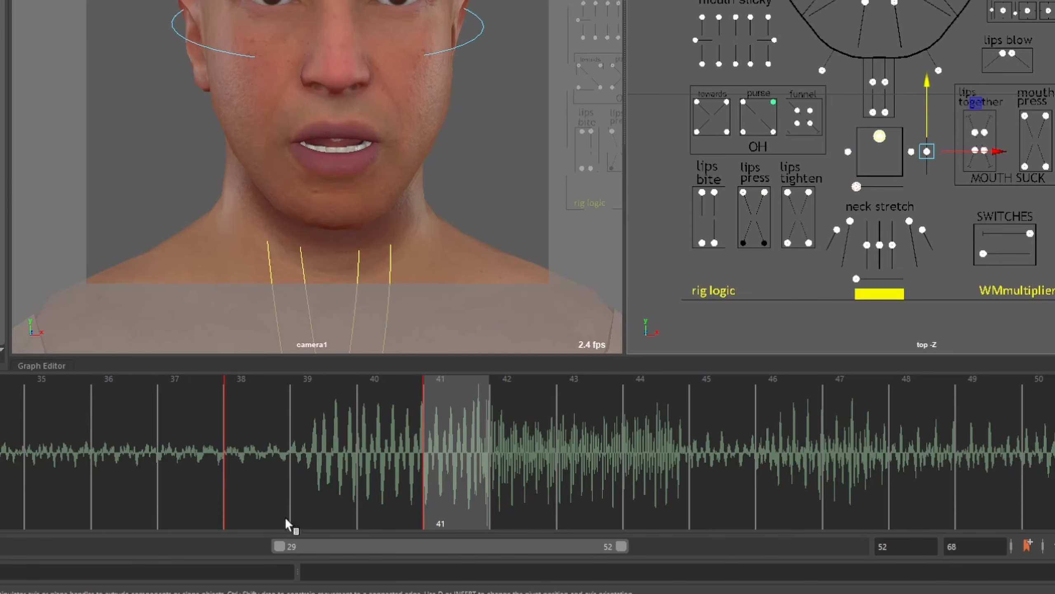
{"action": "left_click_drag", "start_coordinate": [284, 546], "coordinate": [0, 546]}
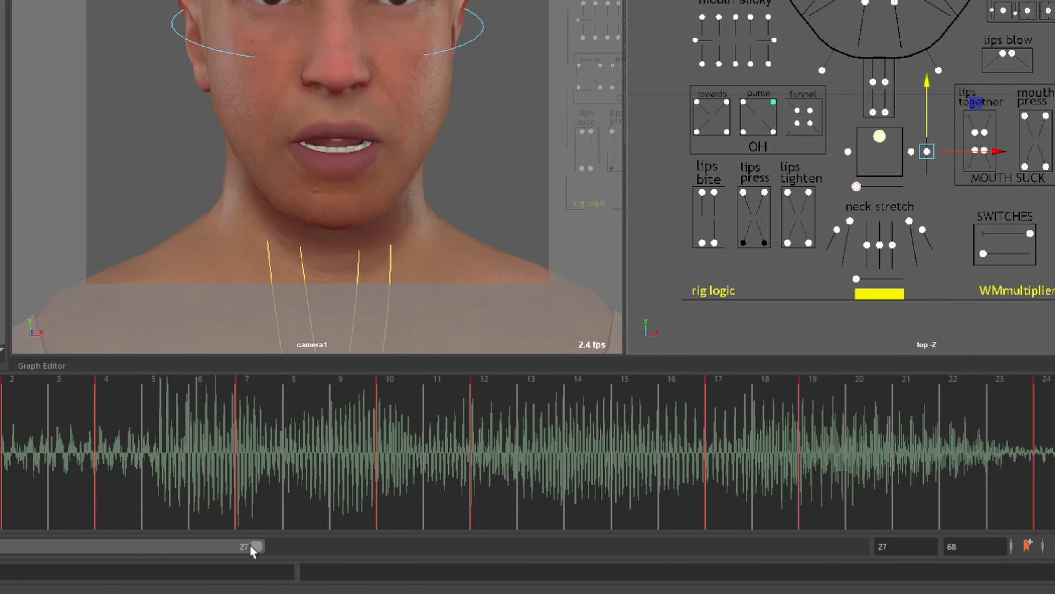
{"action": "left_click_drag", "start_coordinate": [254, 546], "coordinate": [854, 546]}
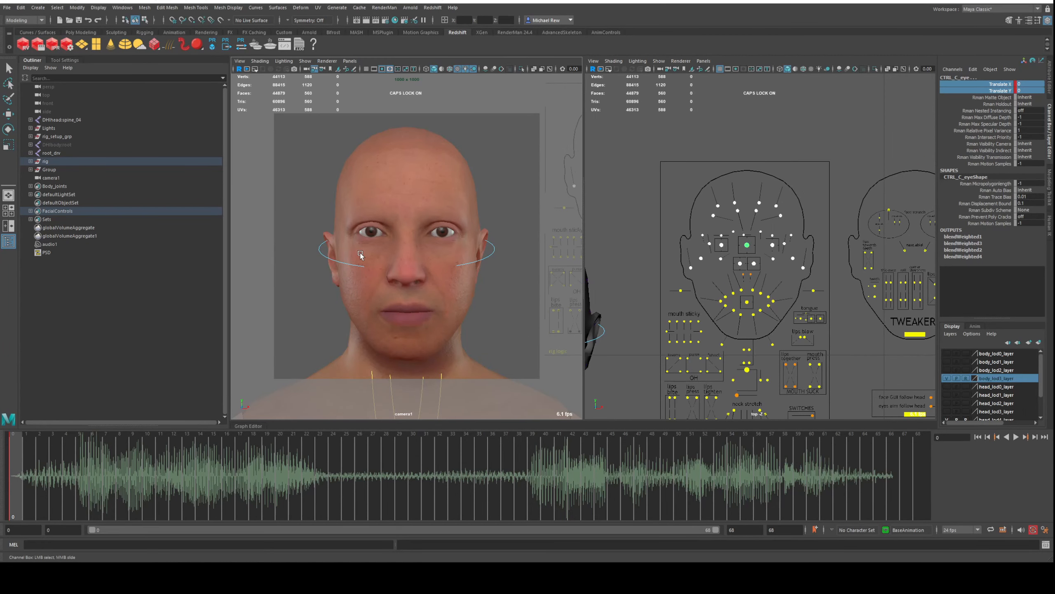
{"action": "key", "text": "alt+v"}
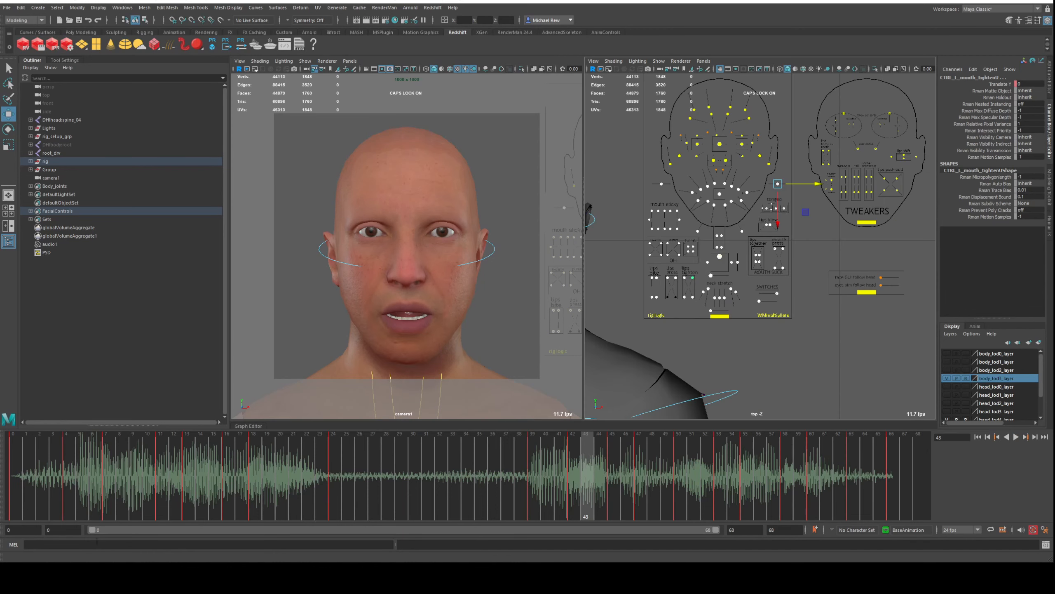
Start the time range at frame 37 and review the mouth poses against the audio from frame 39 to 50
{"action": "left_click_drag", "start_coordinate": [93, 530], "coordinate": [429, 530]}
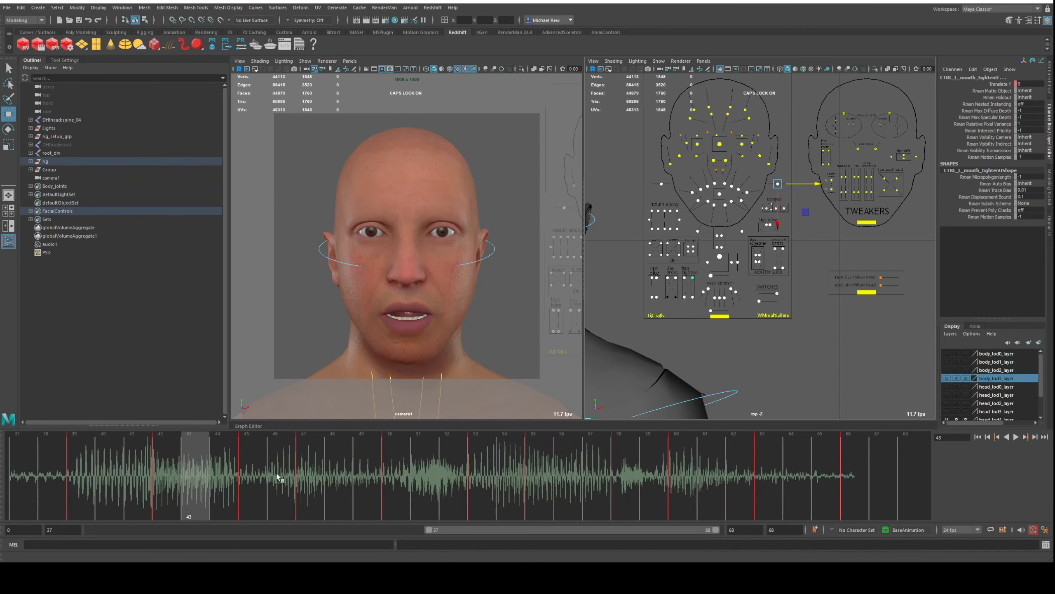
{"action": "left_click_drag", "start_coordinate": [77, 459], "coordinate": [226, 474]}
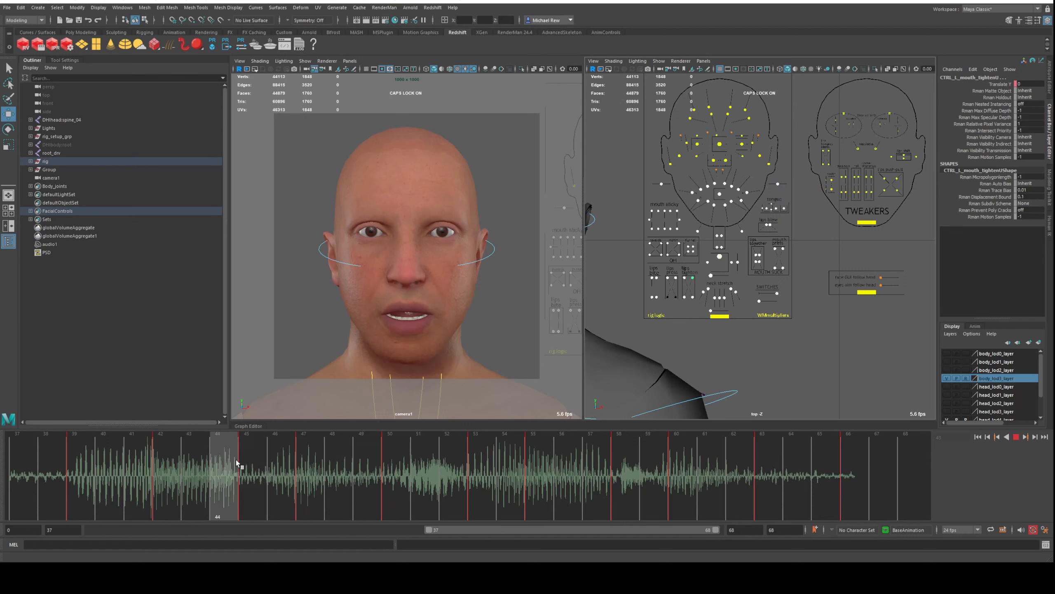
{"action": "left_click", "coordinate": [400, 453]}
{"action": "left_click", "coordinate": [310, 463]}
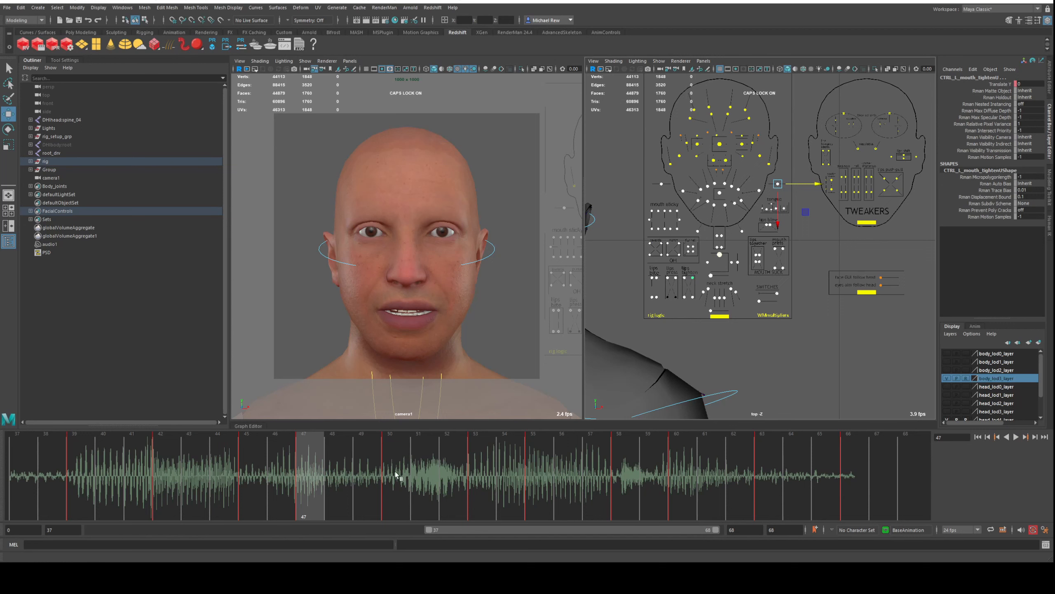
{"action": "left_click", "coordinate": [391, 458]}
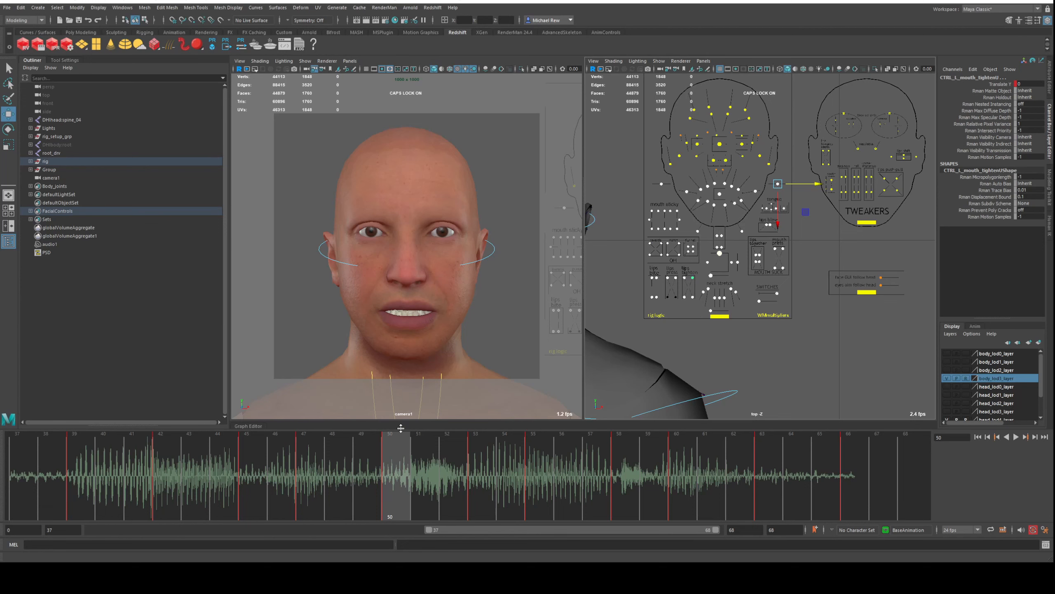
Select the jaw control, compare the mouth poses at frames 45 and 50, and scrub back to frame 39
{"action": "left_click", "coordinate": [723, 260]}
{"action": "scroll", "coordinate": [723, 258], "scroll_direction": "up", "scroll_amount": 3}
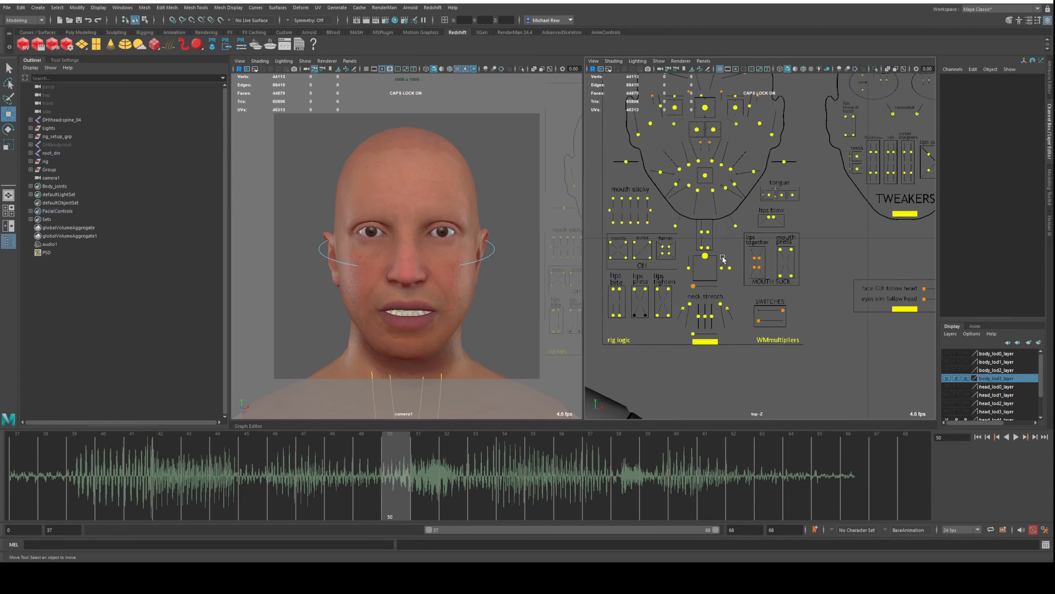
{"action": "scroll", "coordinate": [723, 259], "scroll_direction": "up", "scroll_amount": 2}
{"action": "left_click", "coordinate": [696, 258]}
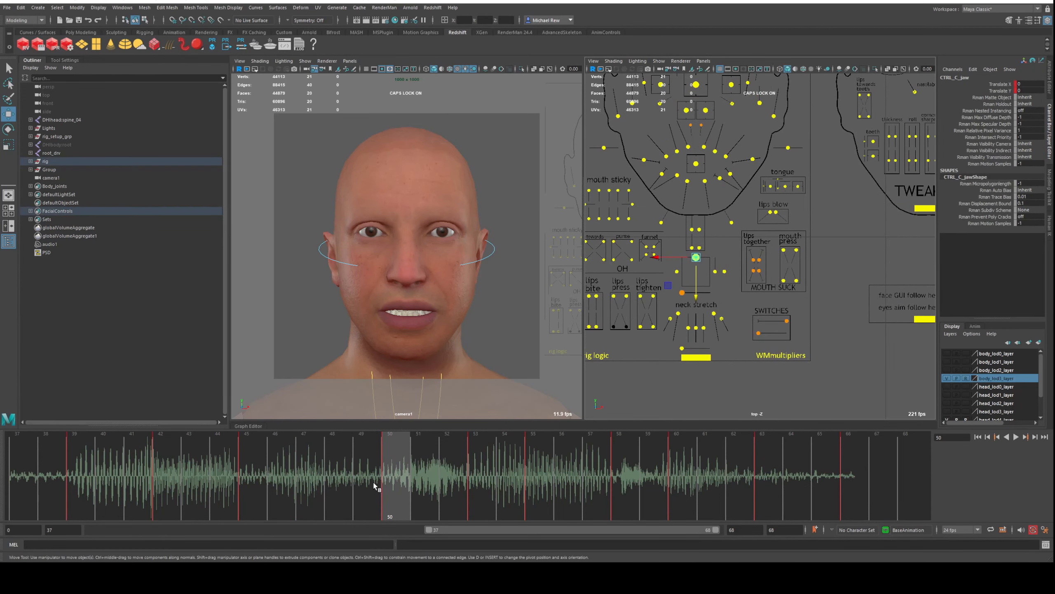
{"action": "left_click", "coordinate": [252, 487]}
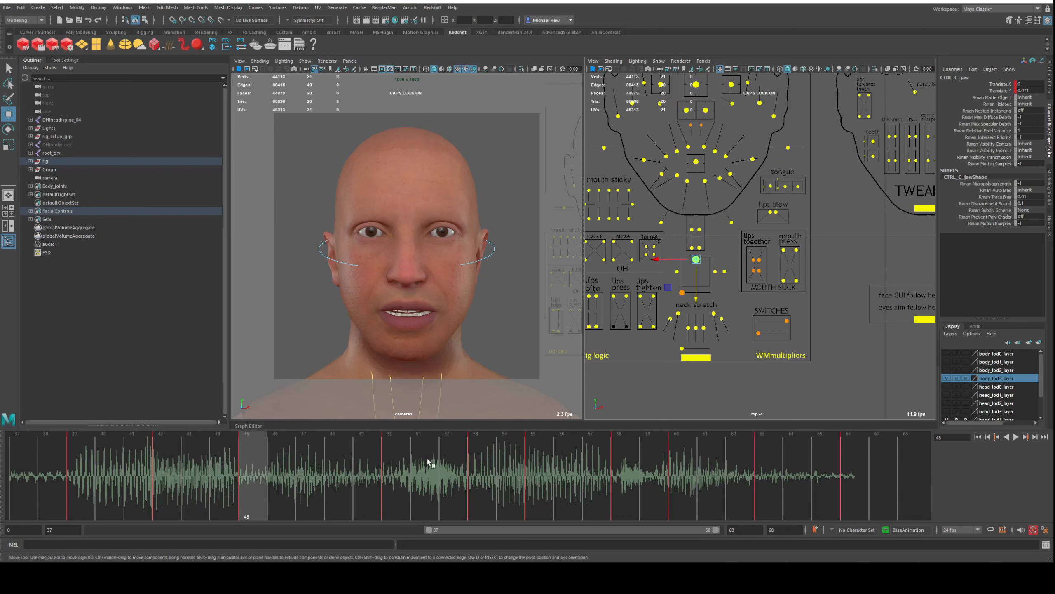
{"action": "left_click", "coordinate": [394, 486]}
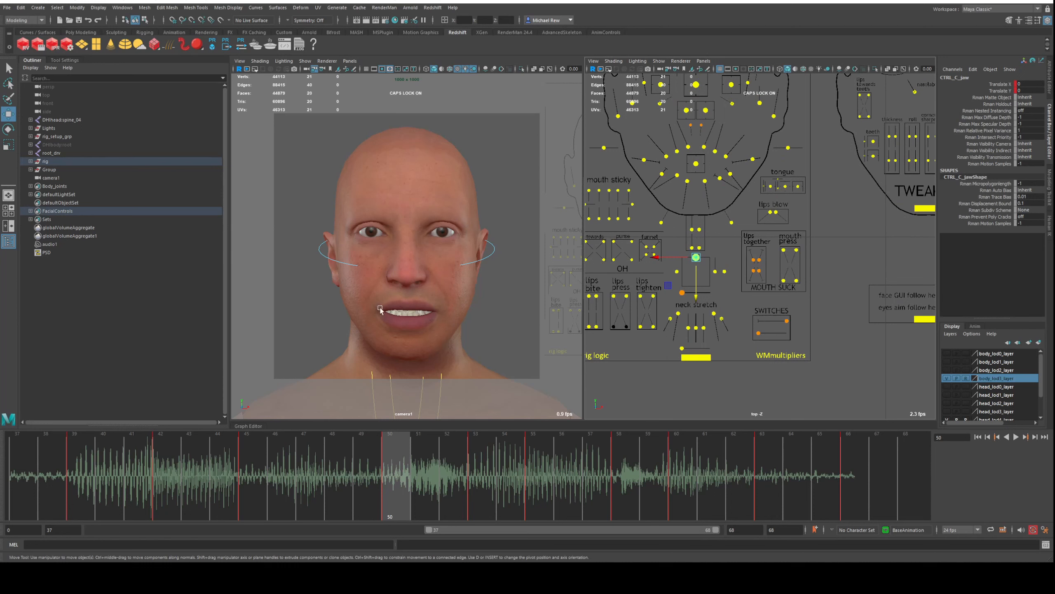
{"action": "left_click", "coordinate": [349, 462]}
{"action": "left_click_drag", "start_coordinate": [349, 463], "coordinate": [392, 465]}
{"action": "left_click_drag", "start_coordinate": [423, 470], "coordinate": [75, 486]}
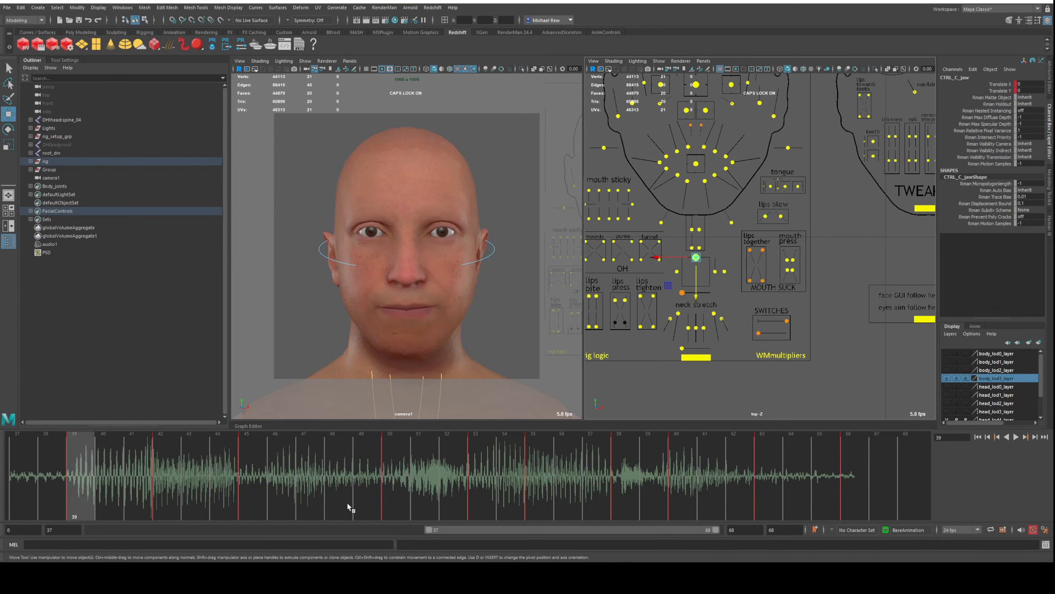
Play back the second phrase from frame 39 and compare the mouth poses at frames 50 and 55
{"action": "key", "text": "alt+v"}
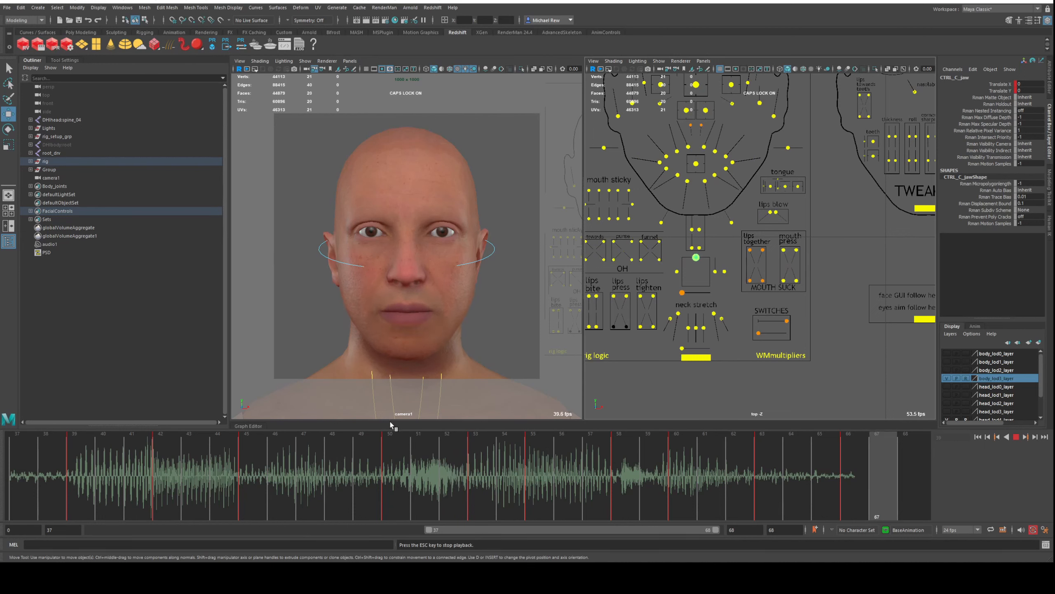
{"action": "left_click_drag", "start_coordinate": [395, 457], "coordinate": [536, 471]}
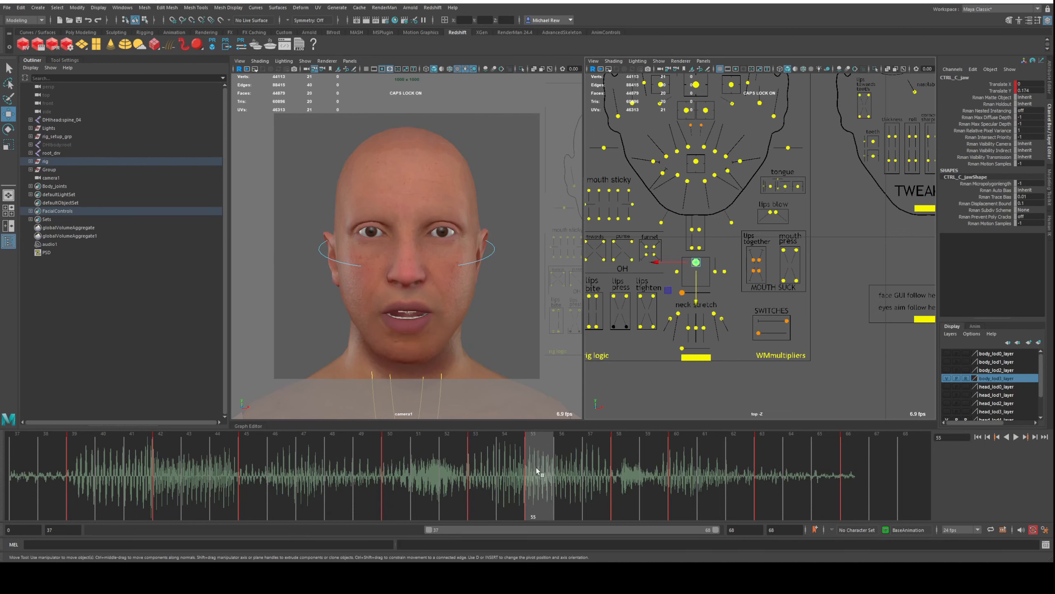
{"action": "left_click", "coordinate": [388, 470]}
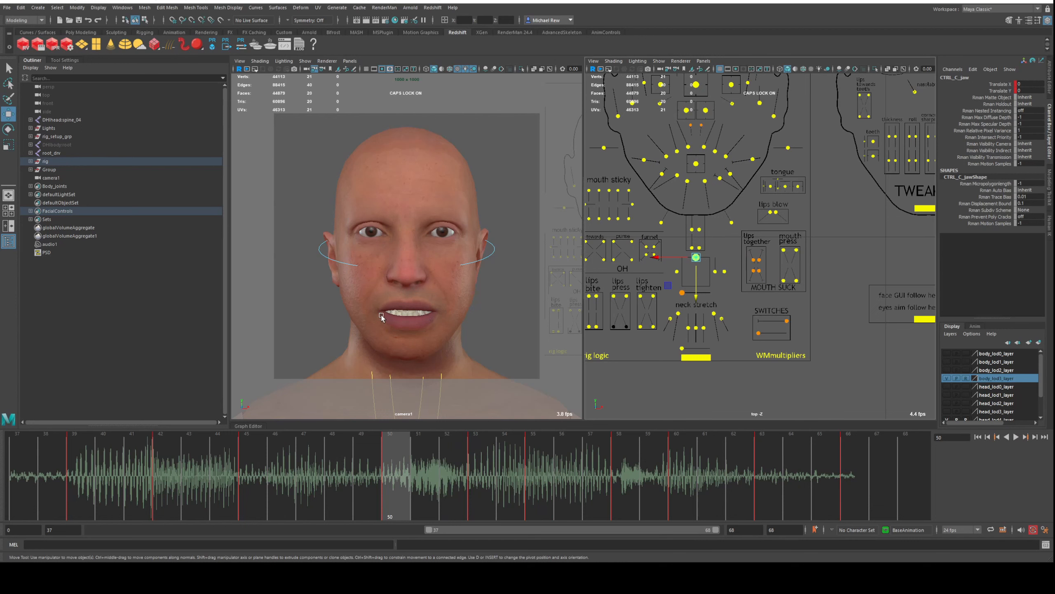
{"action": "left_click", "coordinate": [537, 457]}
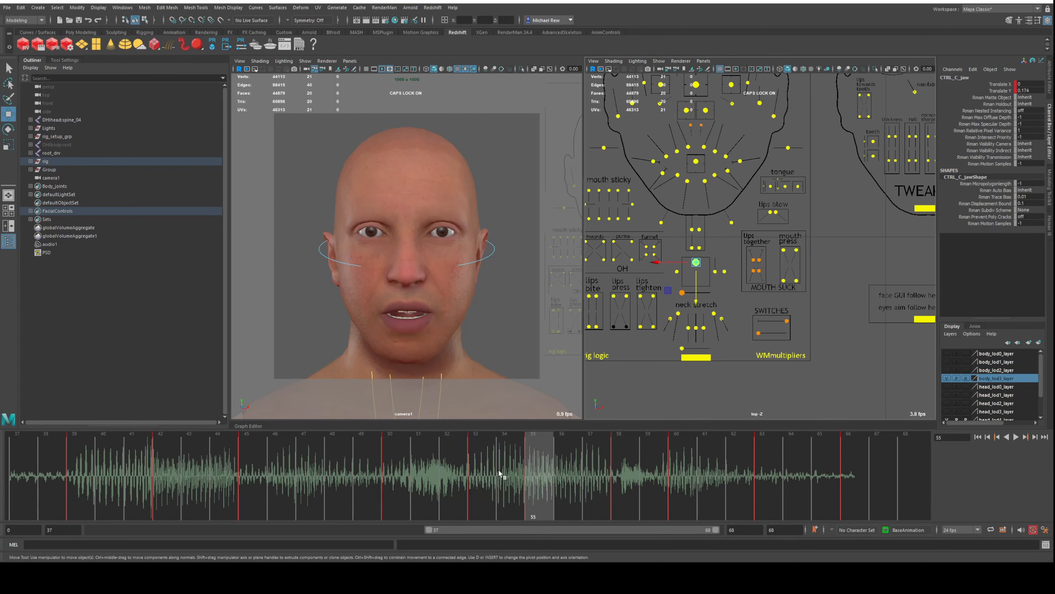
At frame 53, ease off the mouth purse controls and move the jaw and chin raise controls down slightly, keying the adjustment
{"action": "left_click", "coordinate": [477, 482]}
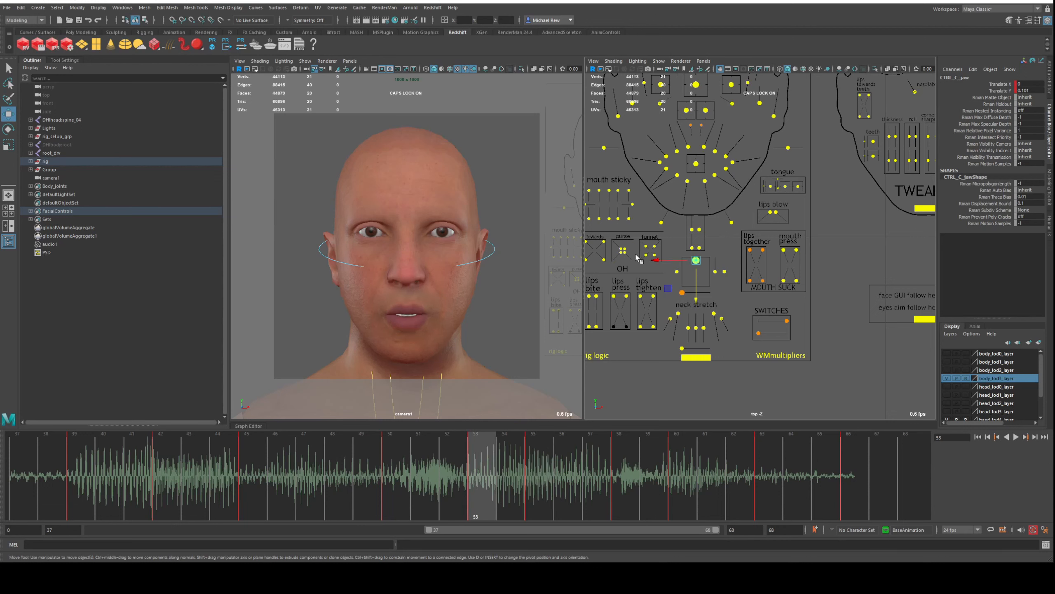
{"action": "left_click", "coordinate": [621, 250]}
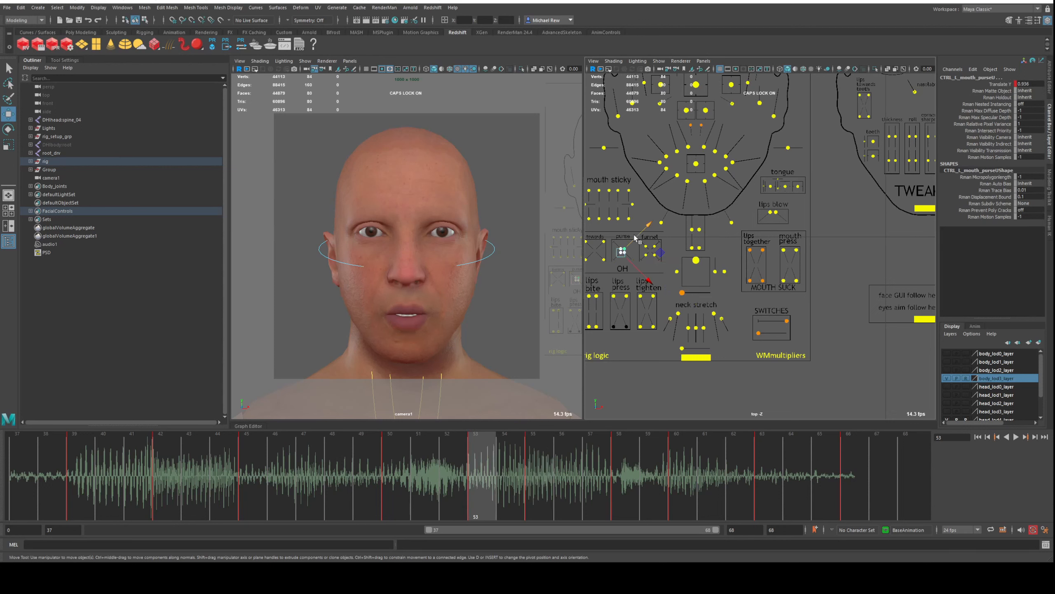
{"action": "left_click_drag", "start_coordinate": [641, 231], "coordinate": [643, 238]}
{"action": "left_click", "coordinate": [660, 245]}
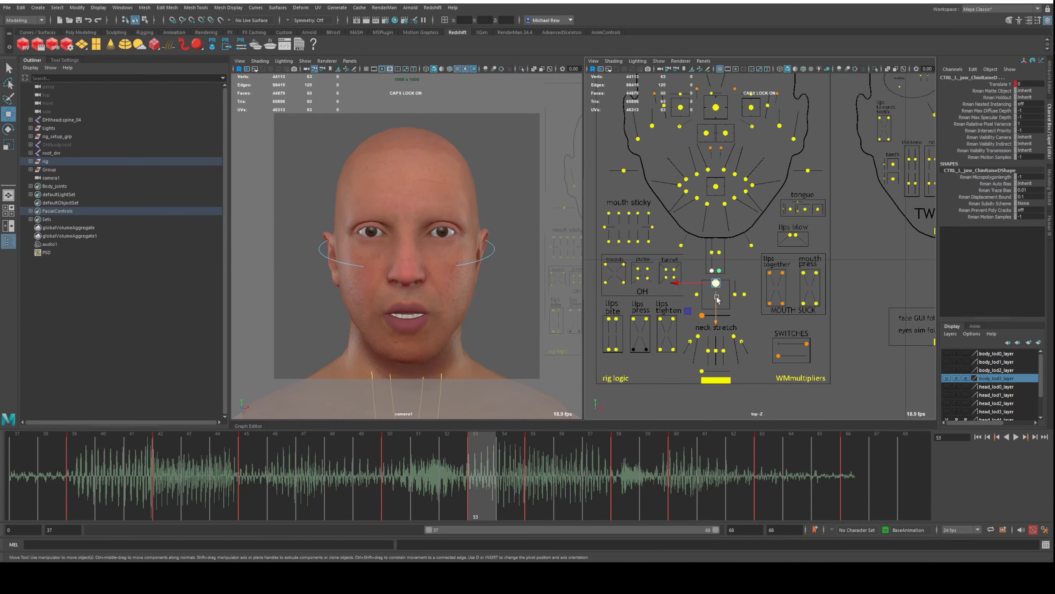
{"action": "left_click_drag", "start_coordinate": [713, 296], "coordinate": [714, 298]}
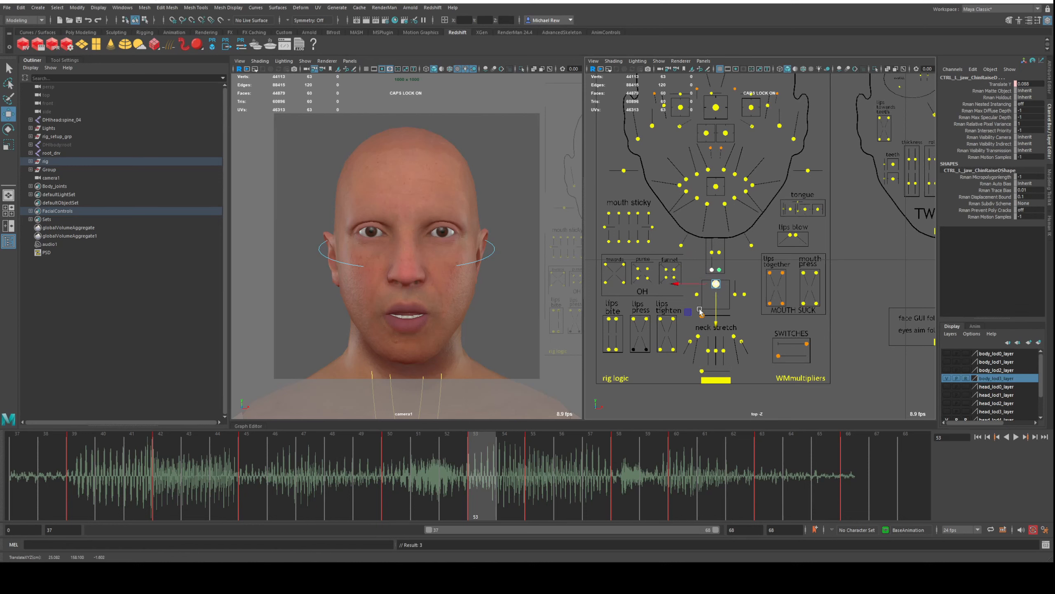
Scrub back from frame 53 and check how the adjusted pose fits with frames 50 and 55
{"action": "mouse_move", "coordinate": [462, 480]}
{"action": "left_mouse_down"}
{"action": "mouse_move", "coordinate": [395, 482]}
{"action": "mouse_move", "coordinate": [840, 490]}
{"action": "mouse_move", "coordinate": [288, 477]}
{"action": "left_mouse_up"}
{"action": "left_click", "coordinate": [390, 465]}
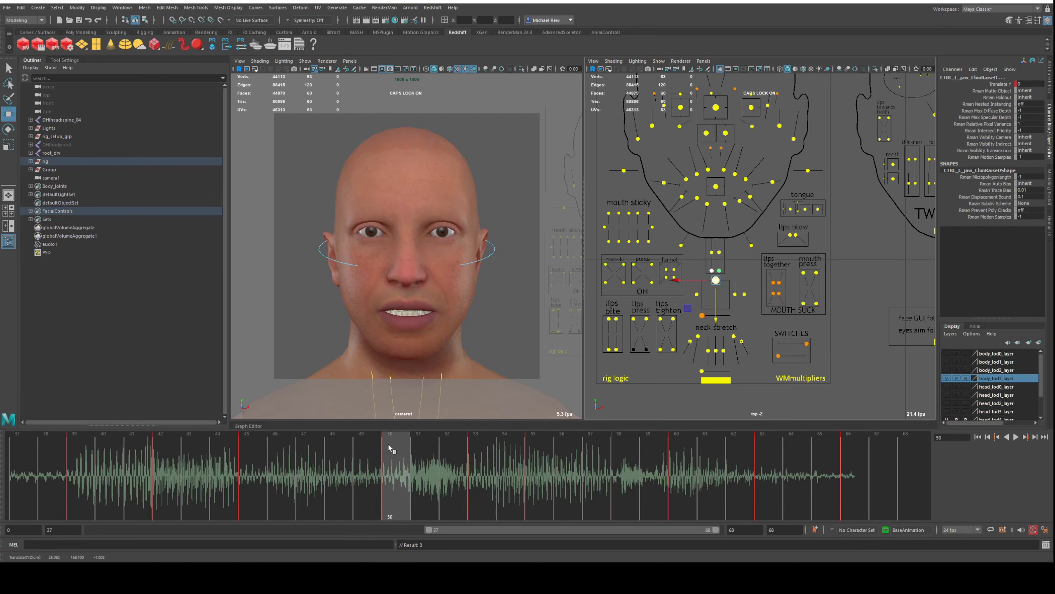
{"action": "left_click", "coordinate": [532, 454]}
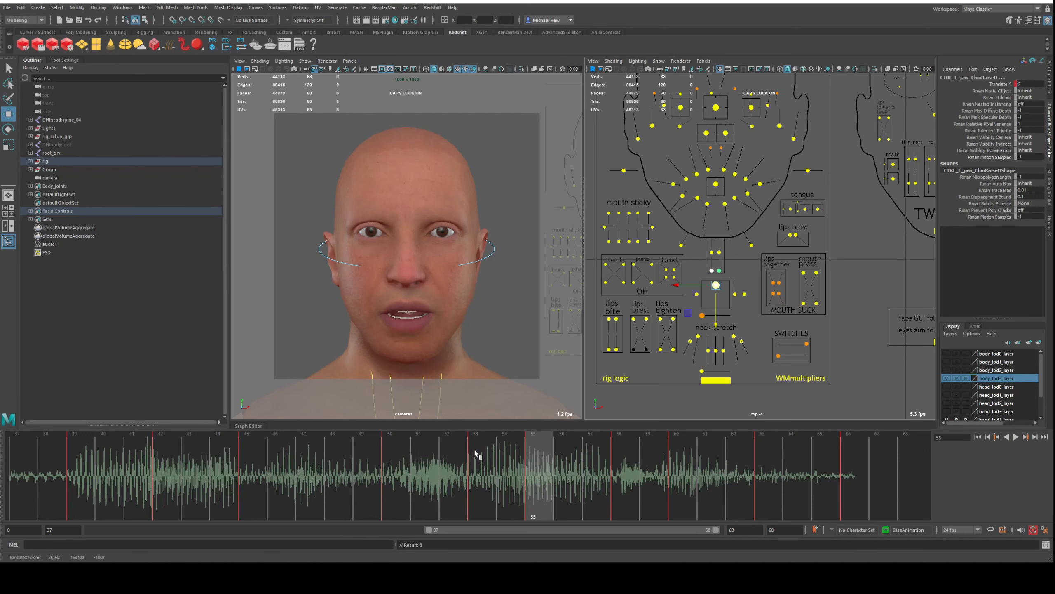
At frame 53, move both mouth dimple controls outward to about 0.337 and key them
{"action": "left_click", "coordinate": [474, 453]}
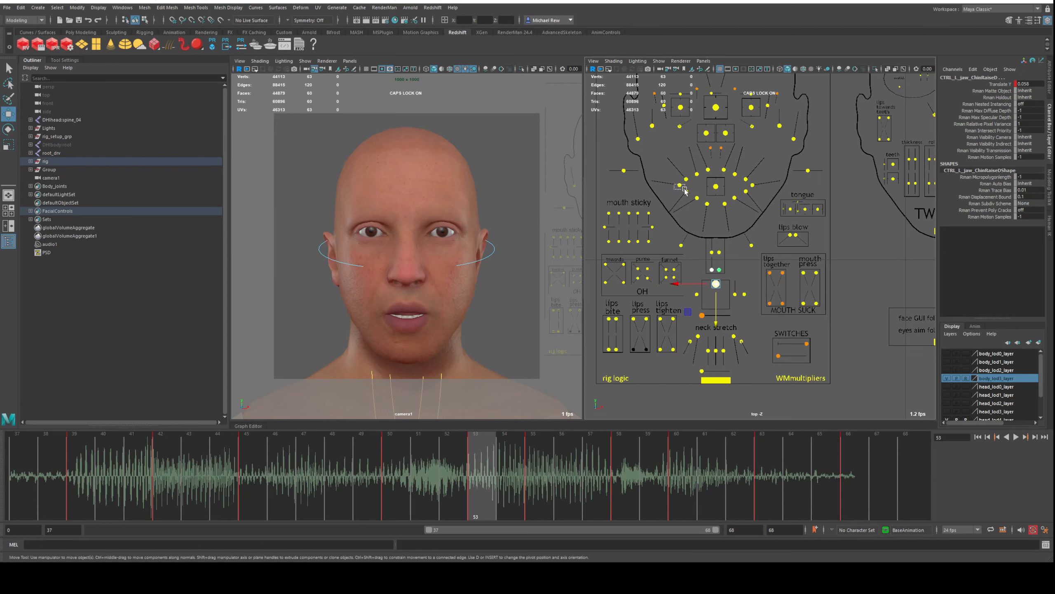
{"action": "left_click", "coordinate": [752, 185], "text": "shift"}
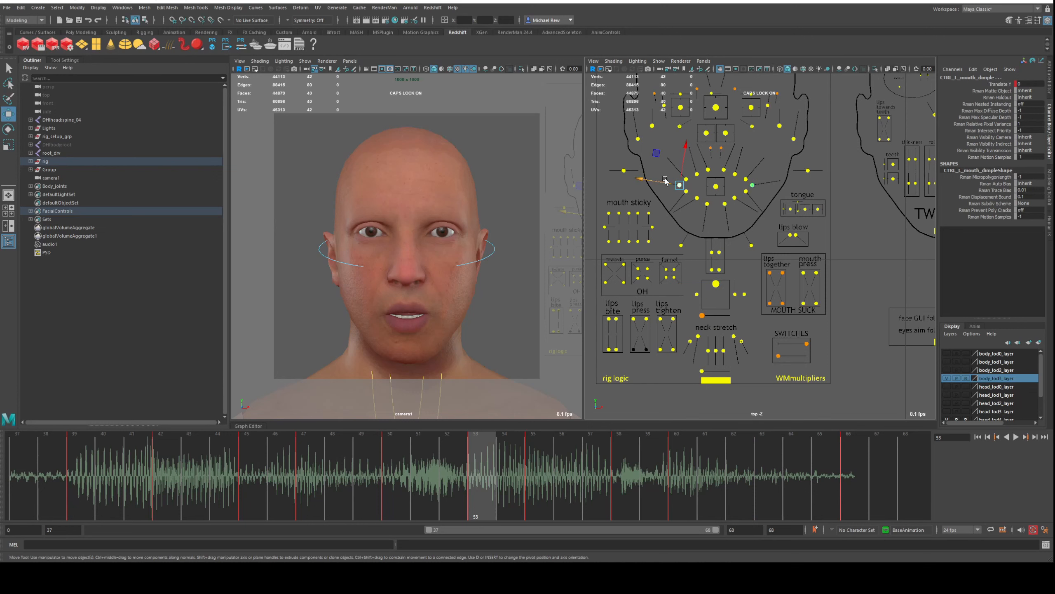
{"action": "left_click_drag", "start_coordinate": [666, 182], "coordinate": [669, 183]}
{"action": "key", "text": "s"}
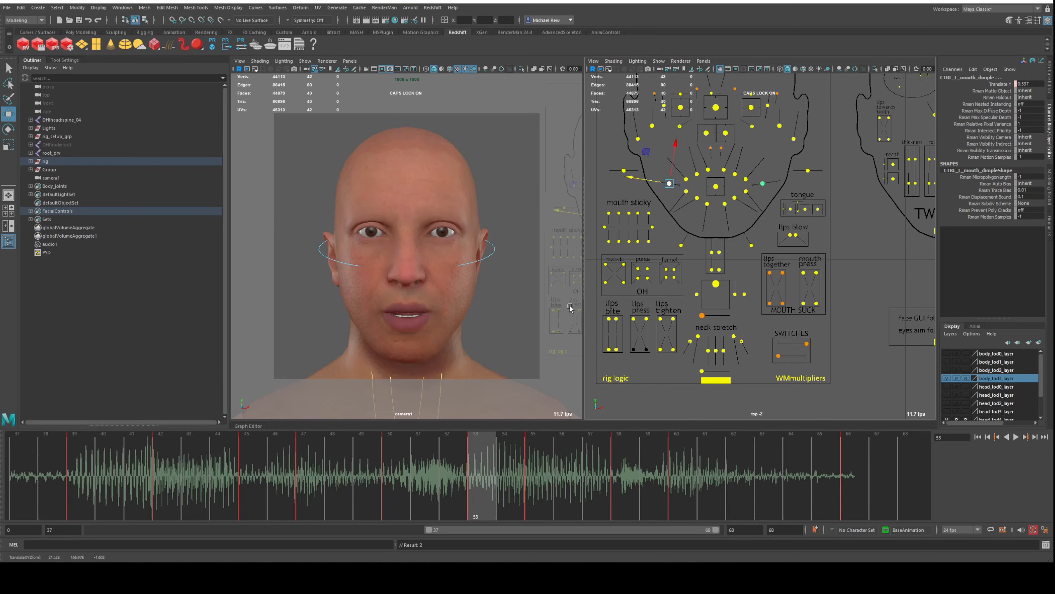
Play back from frame 50, scrub the audio up to frame 61, and recheck the pose at frame 45
{"action": "left_click_drag", "start_coordinate": [531, 459], "coordinate": [402, 451]}
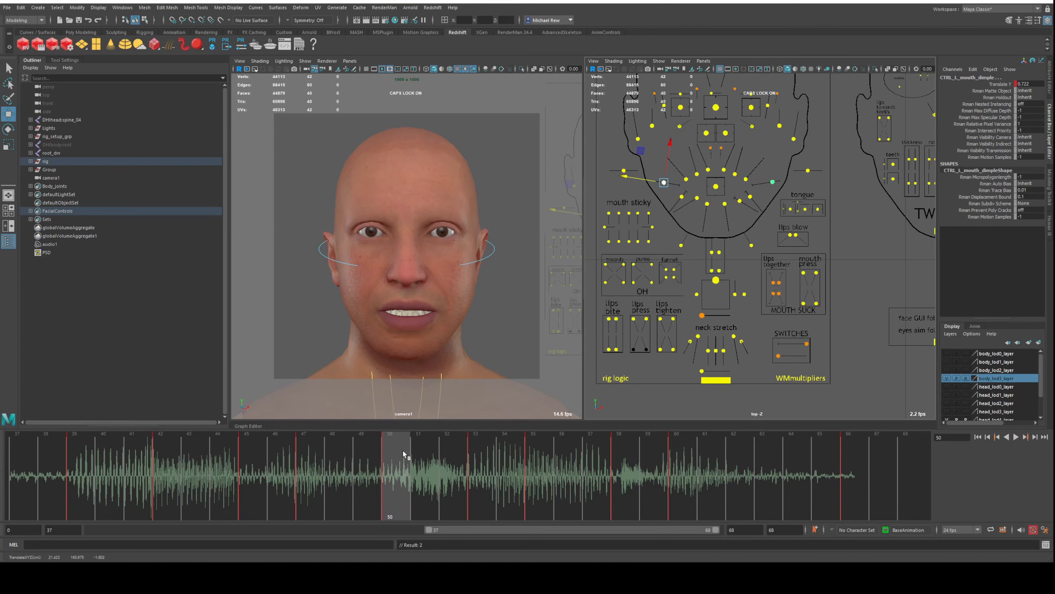
{"action": "key", "text": "alt+v"}
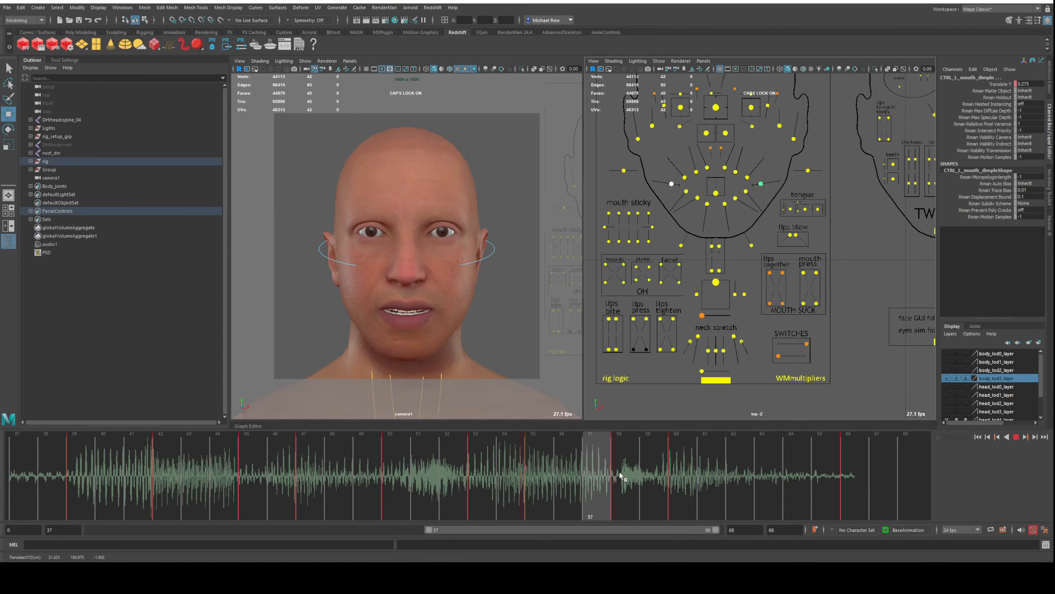
{"action": "left_click_drag", "start_coordinate": [636, 478], "coordinate": [718, 486]}
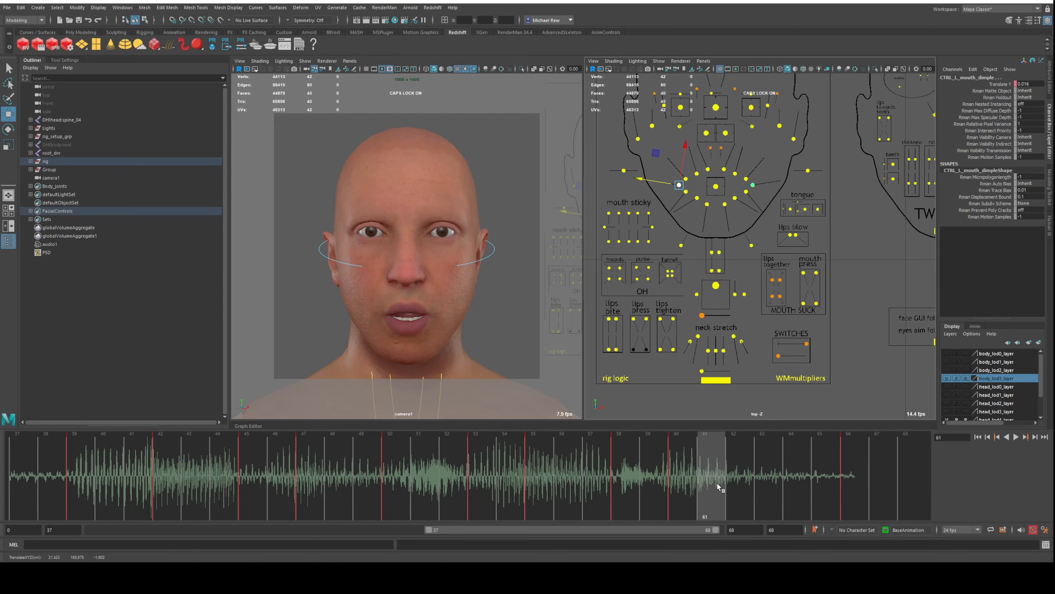
{"action": "left_click", "coordinate": [266, 483]}
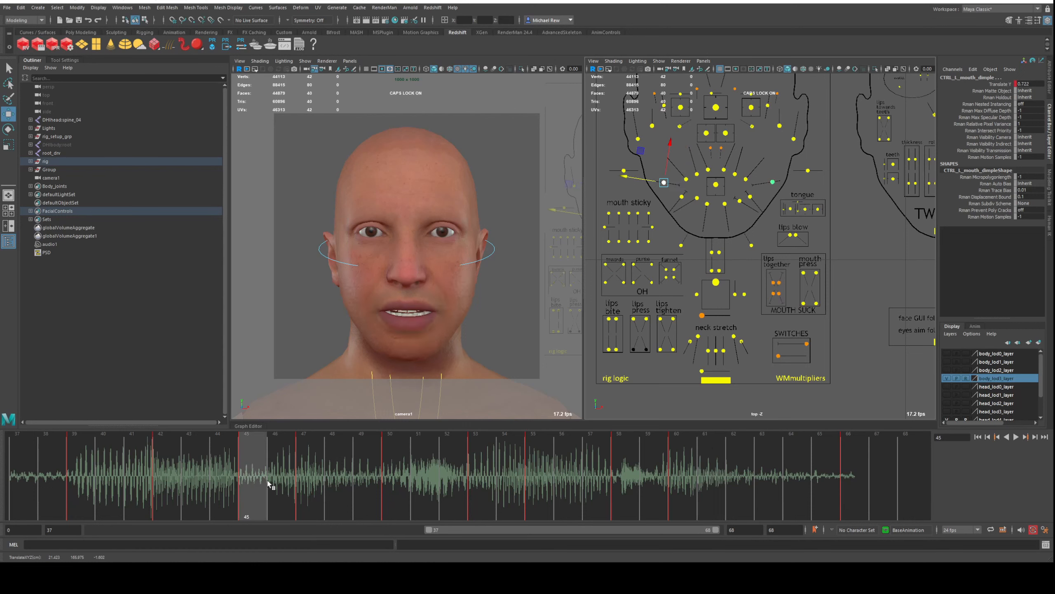
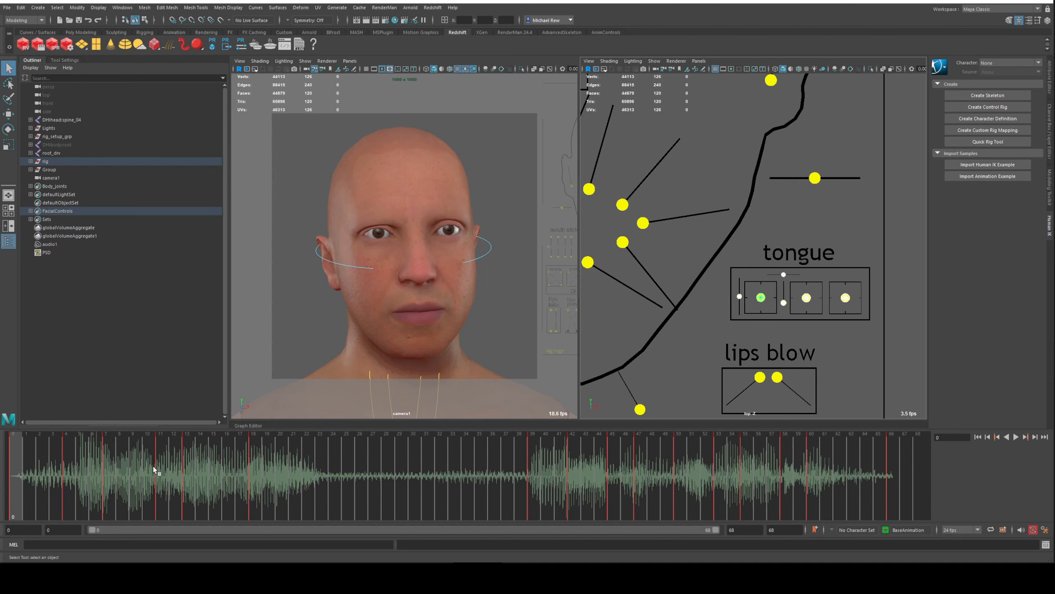
At frame 11, undo a trial move of the tongue's vertical slider, raise the adjacent tongue control slightly, and key it
{"action": "left_click", "coordinate": [160, 466]}
{"action": "mouse_move", "coordinate": [112, 477]}
{"action": "left_mouse_down"}
{"action": "mouse_move", "coordinate": [169, 475]}
{"action": "mouse_move", "coordinate": [125, 467]}
{"action": "mouse_move", "coordinate": [160, 474]}
{"action": "left_mouse_up"}
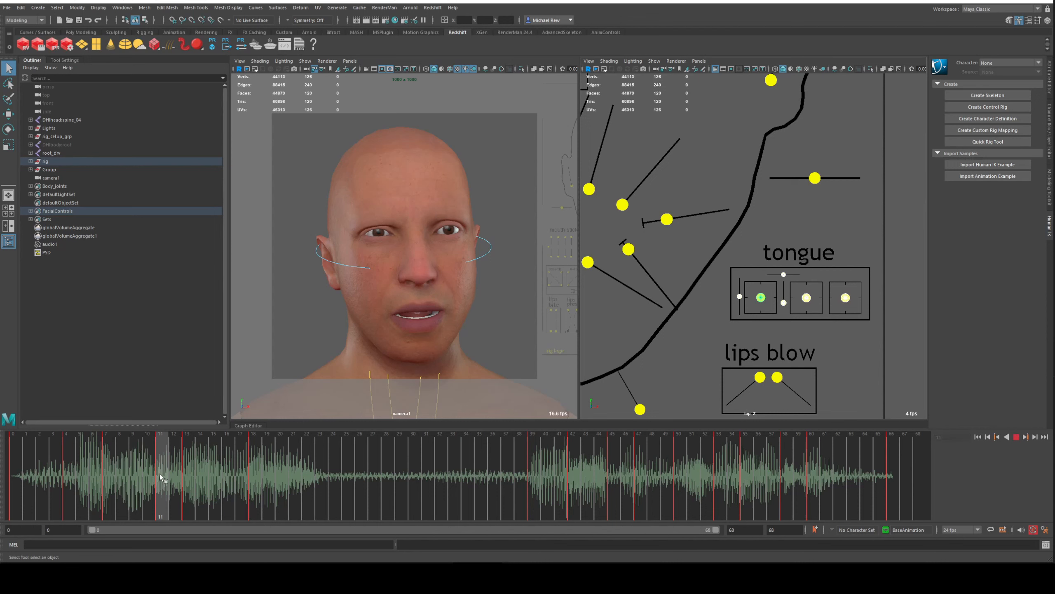
{"action": "left_click", "coordinate": [740, 298]}
{"action": "key", "text": "w"}
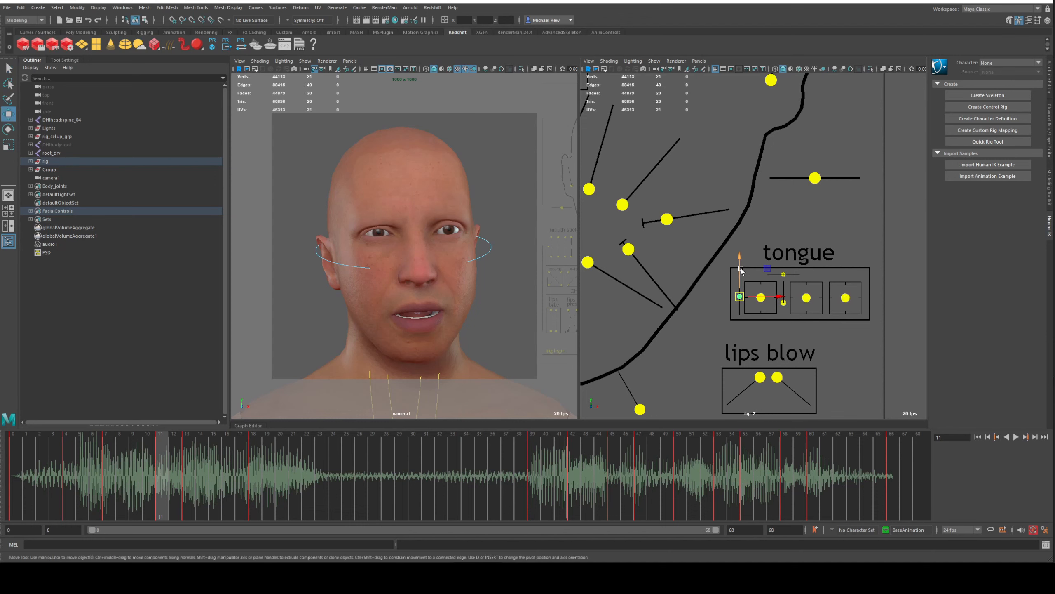
{"action": "mouse_move", "coordinate": [741, 271]}
{"action": "left_mouse_down"}
{"action": "mouse_move", "coordinate": [737, 293]}
{"action": "mouse_move", "coordinate": [743, 278]}
{"action": "left_mouse_up"}
{"action": "key", "text": "ctrl+z"}
{"action": "left_click", "coordinate": [759, 277]}
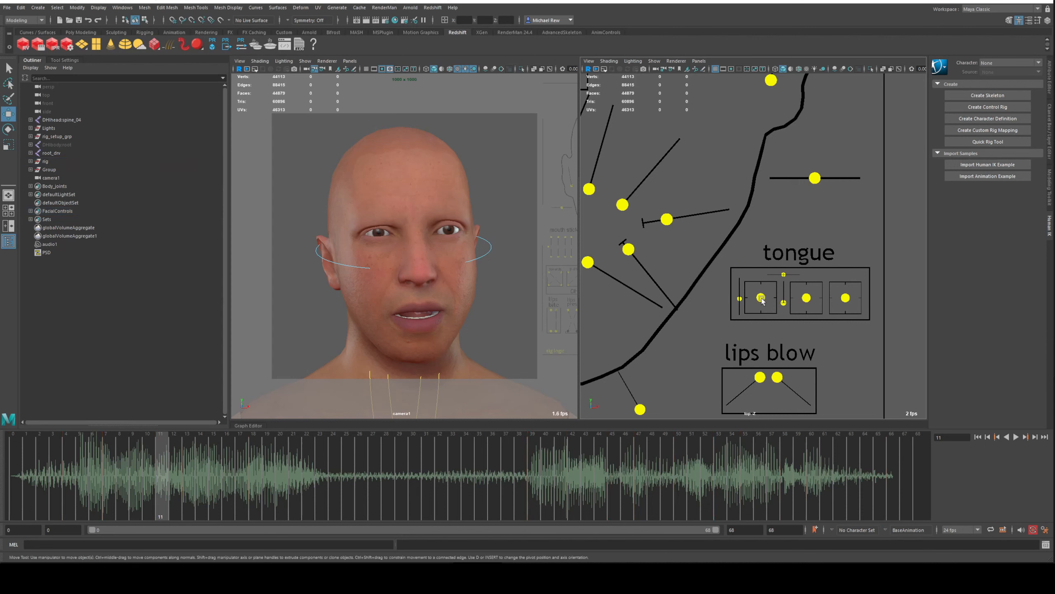
{"action": "left_click", "coordinate": [760, 296]}
{"action": "left_click_drag", "start_coordinate": [760, 296], "coordinate": [762, 283]}
At frame 55, lower the tongue's vertical slider, raise the adjacent tongue control slightly, and key the pose
{"action": "left_click_drag", "start_coordinate": [166, 497], "coordinate": [711, 505]}
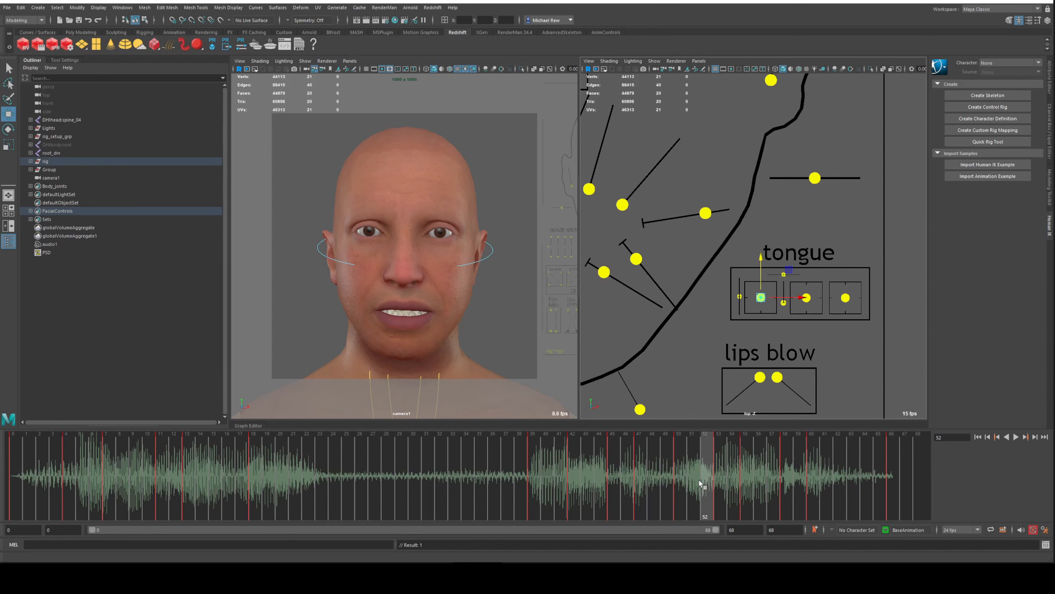
{"action": "left_click_drag", "start_coordinate": [718, 473], "coordinate": [748, 480]}
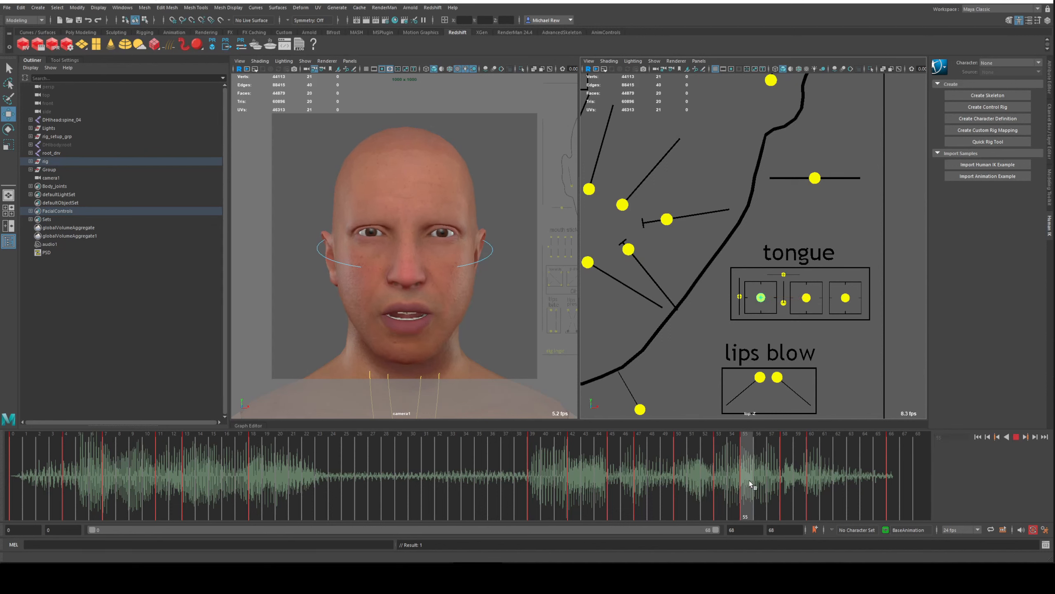
{"action": "left_click", "coordinate": [762, 286]}
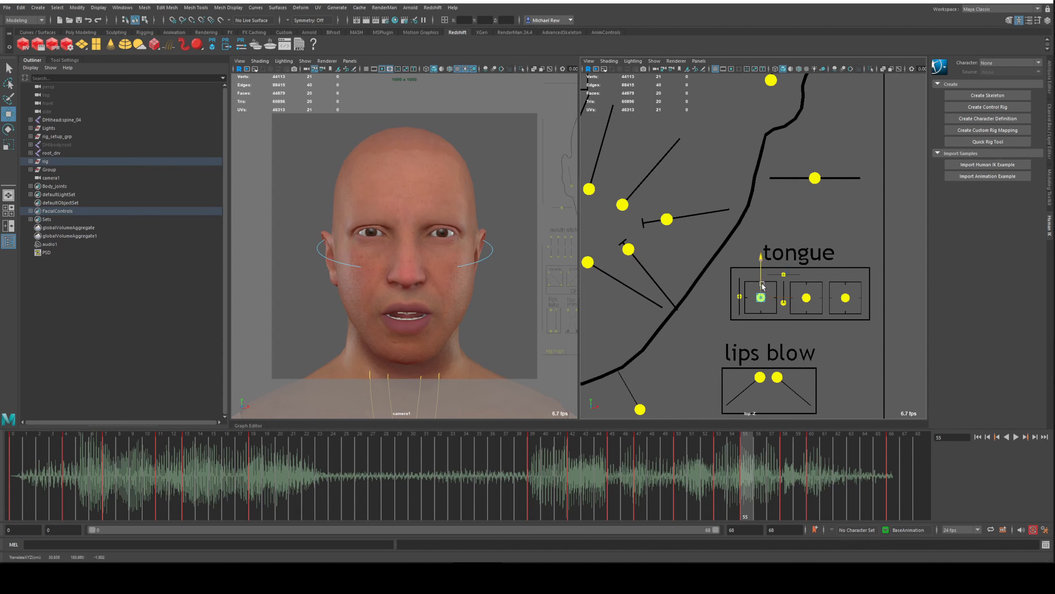
{"action": "left_click_drag", "start_coordinate": [763, 284], "coordinate": [743, 291]}
{"action": "left_click", "coordinate": [740, 297]}
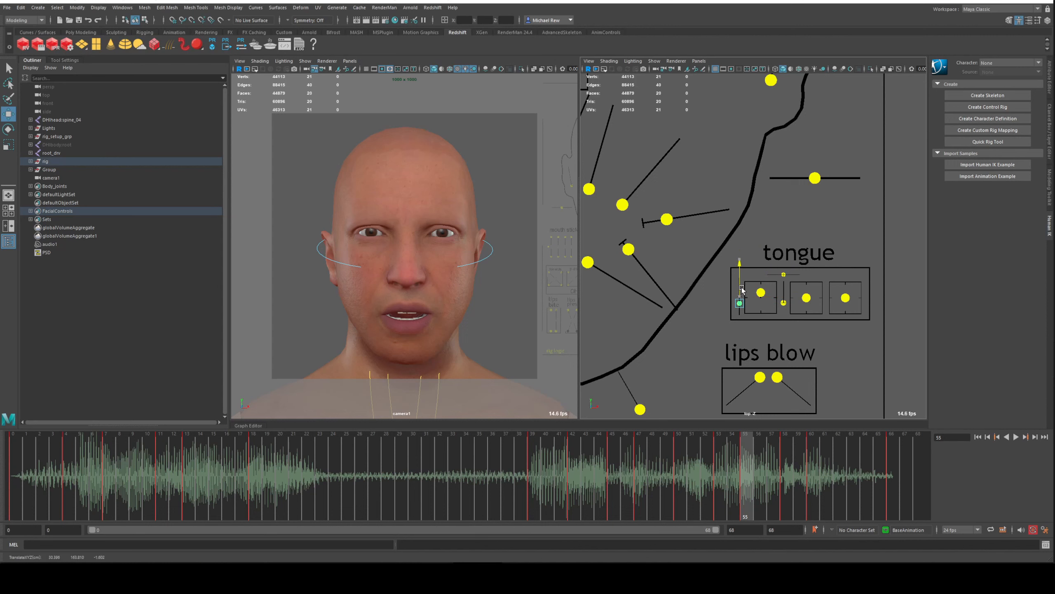
{"action": "left_click", "coordinate": [761, 292]}
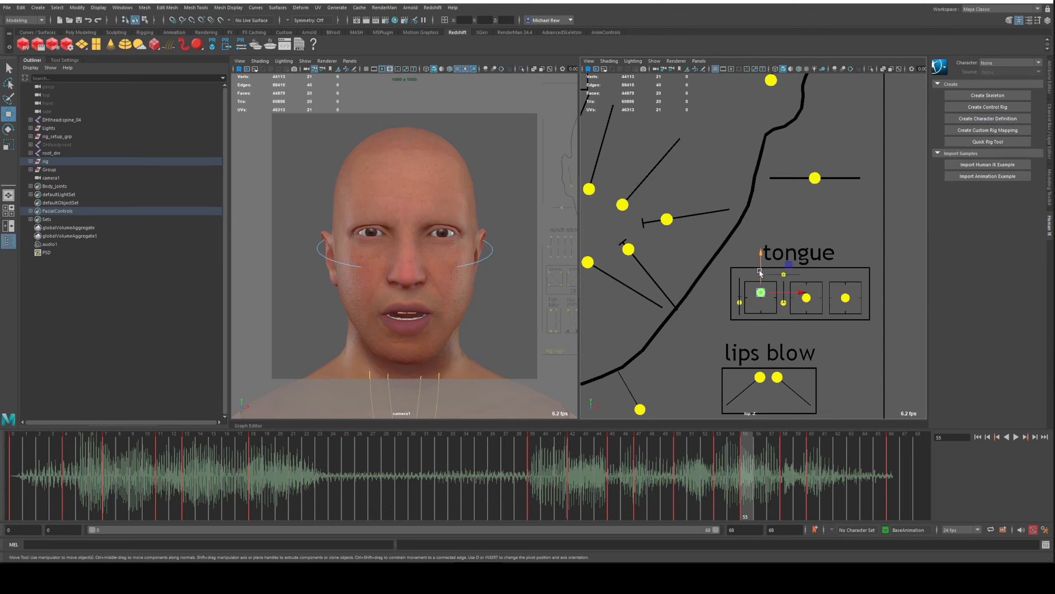
{"action": "left_click_drag", "start_coordinate": [762, 265], "coordinate": [761, 269]}
{"action": "key", "text": "s"}
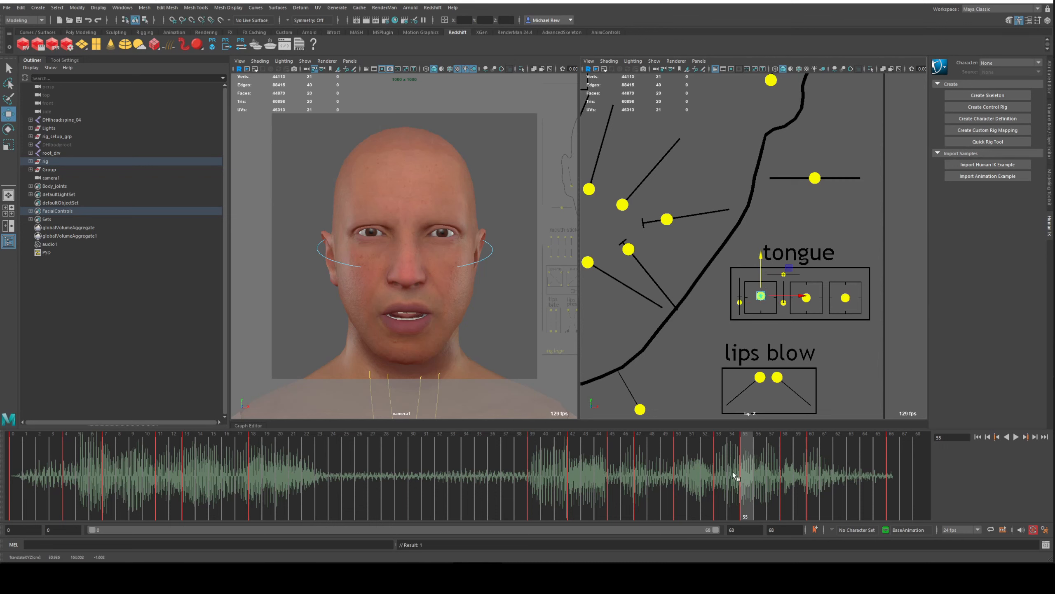
Return to the first frame, shorten the playback range to frames 0–28, and play that section
{"action": "left_click_drag", "start_coordinate": [733, 475], "coordinate": [2, 503]}
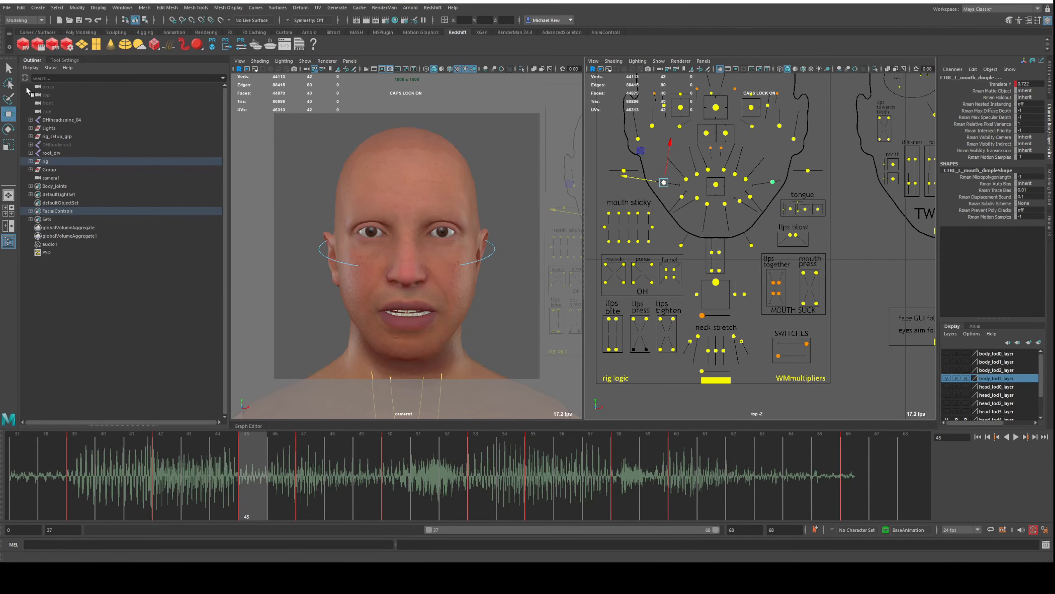
{"action": "left_click", "coordinate": [69, 20]}
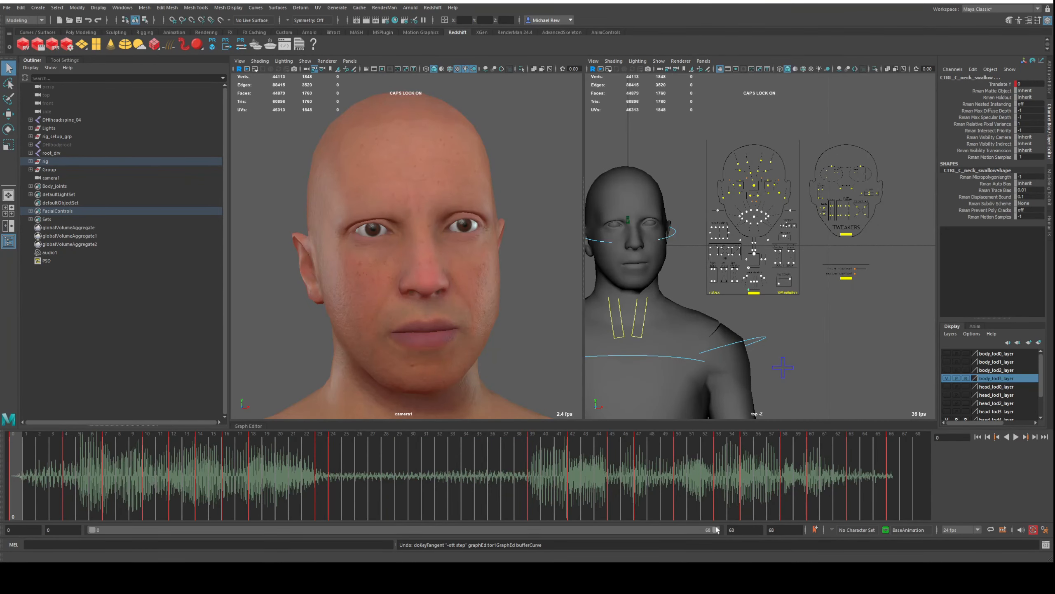
{"action": "left_click_drag", "start_coordinate": [716, 529], "coordinate": [351, 529]}
{"action": "key", "text": "alt+v"}
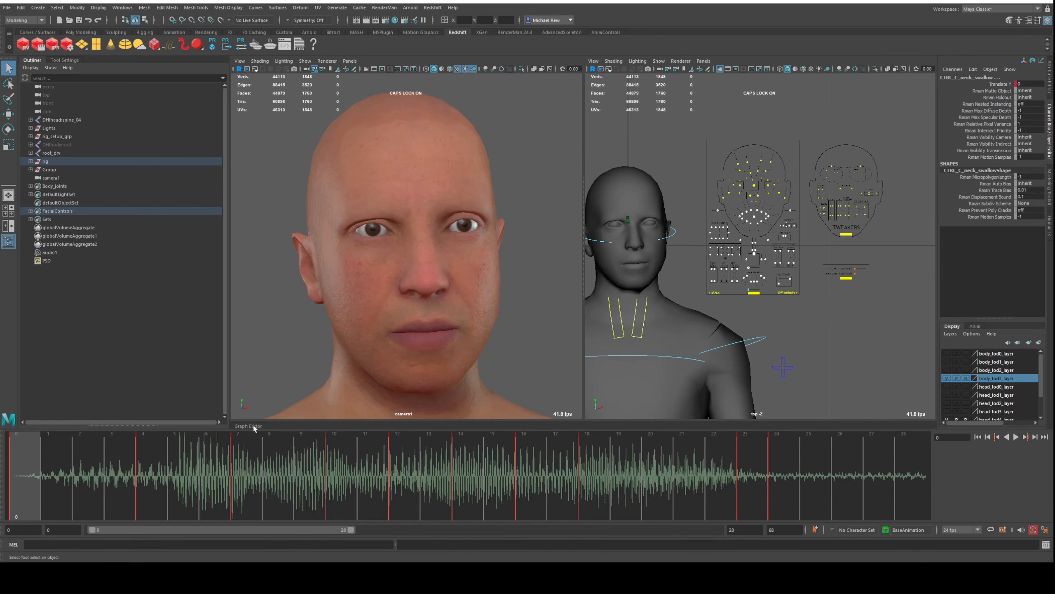
Open the Graph Editor for the selected facial controls and size its panel to fit beneath the viewports
{"action": "left_click_drag", "start_coordinate": [255, 428], "coordinate": [433, 231]}
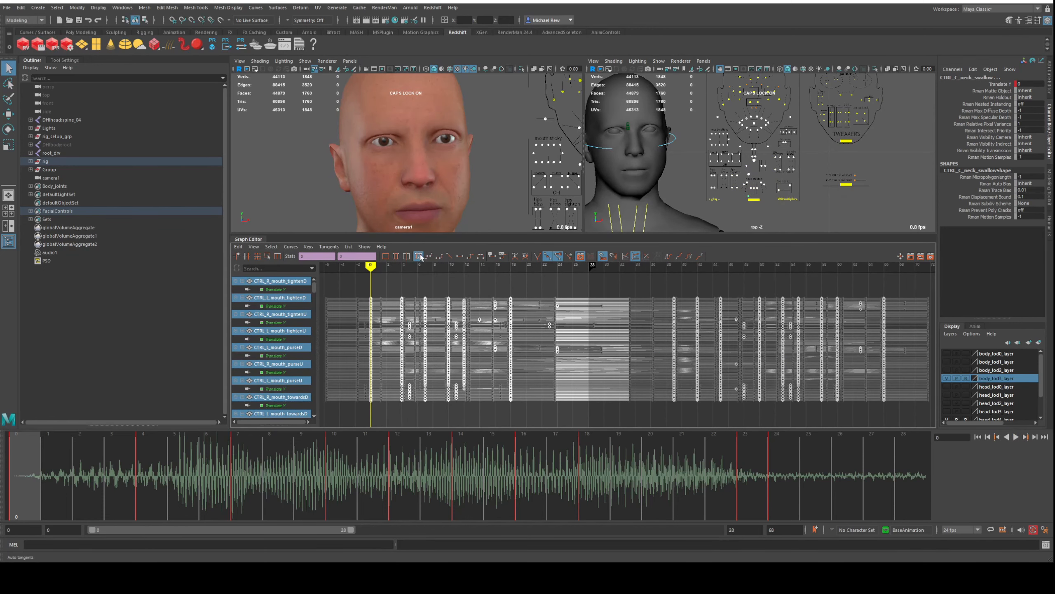
{"action": "left_click_drag", "start_coordinate": [246, 235], "coordinate": [231, 433]}
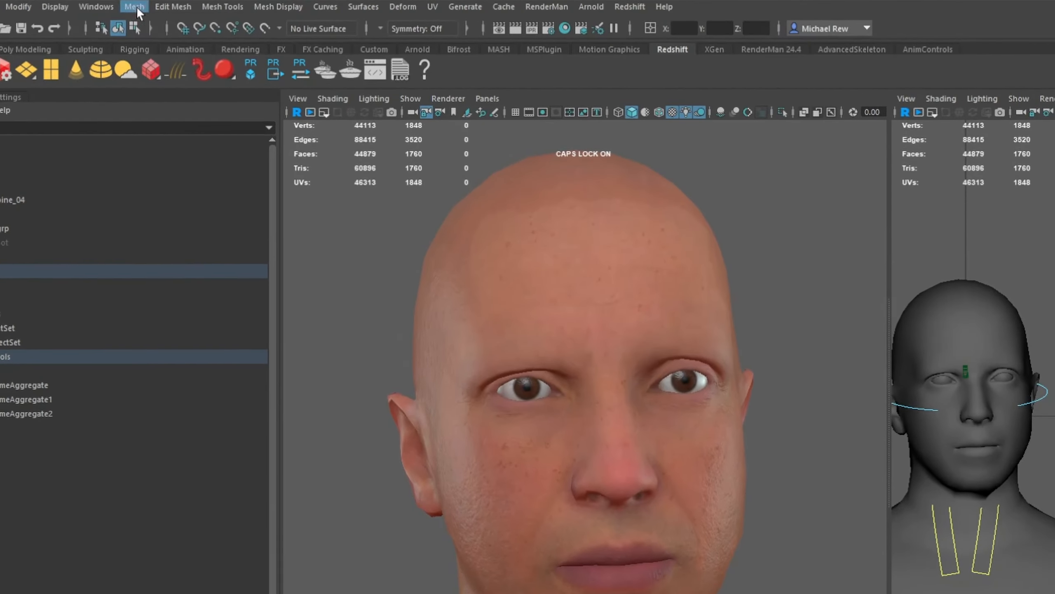
{"action": "left_click", "coordinate": [128, 8]}
{"action": "mouse_move", "coordinate": [146, 83]}
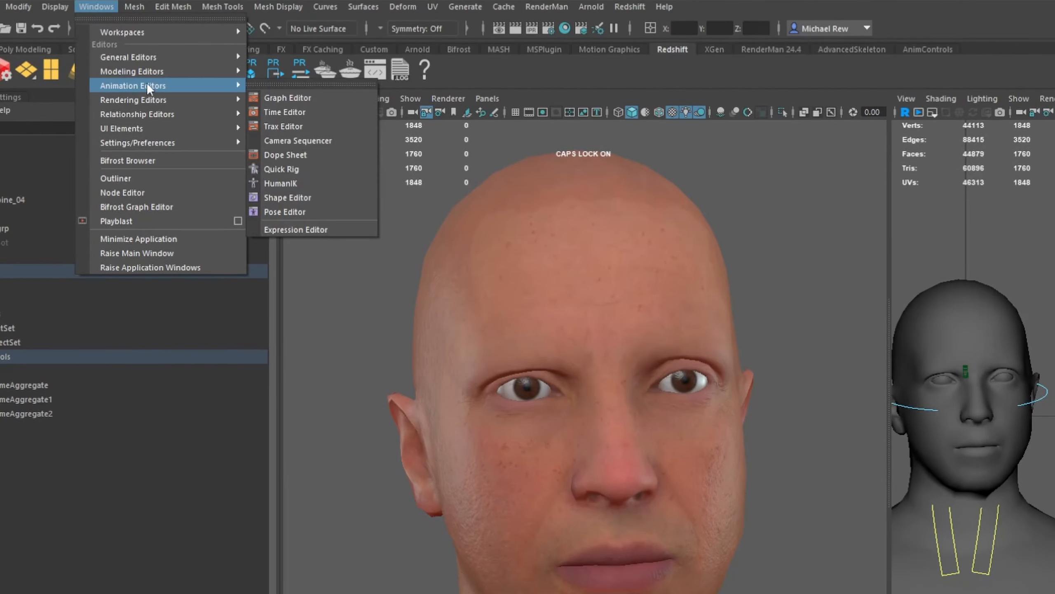
{"action": "left_click", "coordinate": [264, 98]}
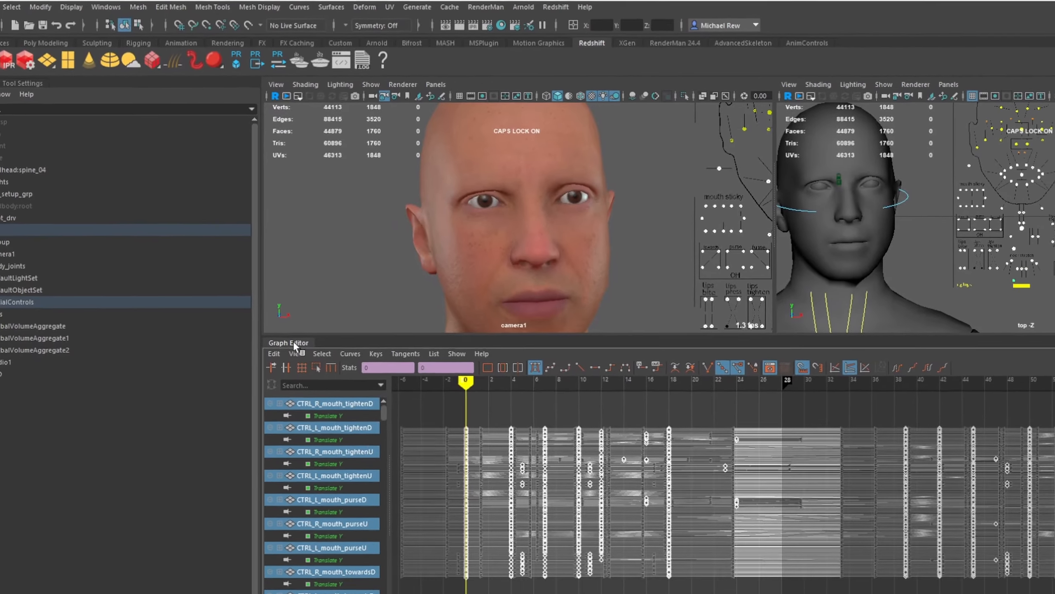
{"action": "left_click_drag", "start_coordinate": [317, 405], "coordinate": [286, 462]}
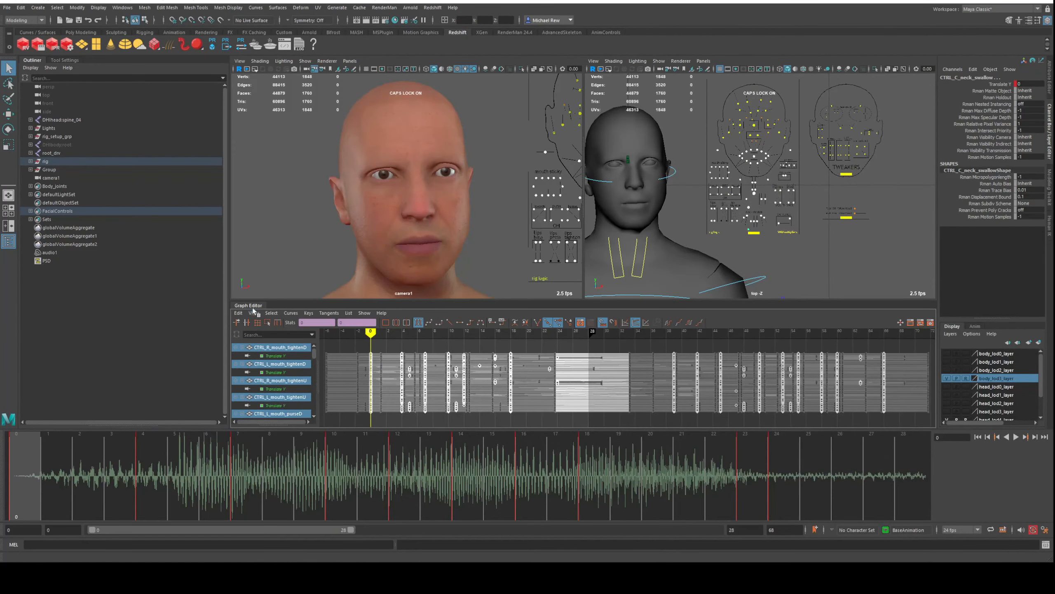
Isolate the jaw control's Translate Y curve, inspect its keys around frames 4 to 7, and hide the Graph Editor
{"action": "scroll", "coordinate": [723, 178], "scroll_direction": "up", "scroll_amount": 2}
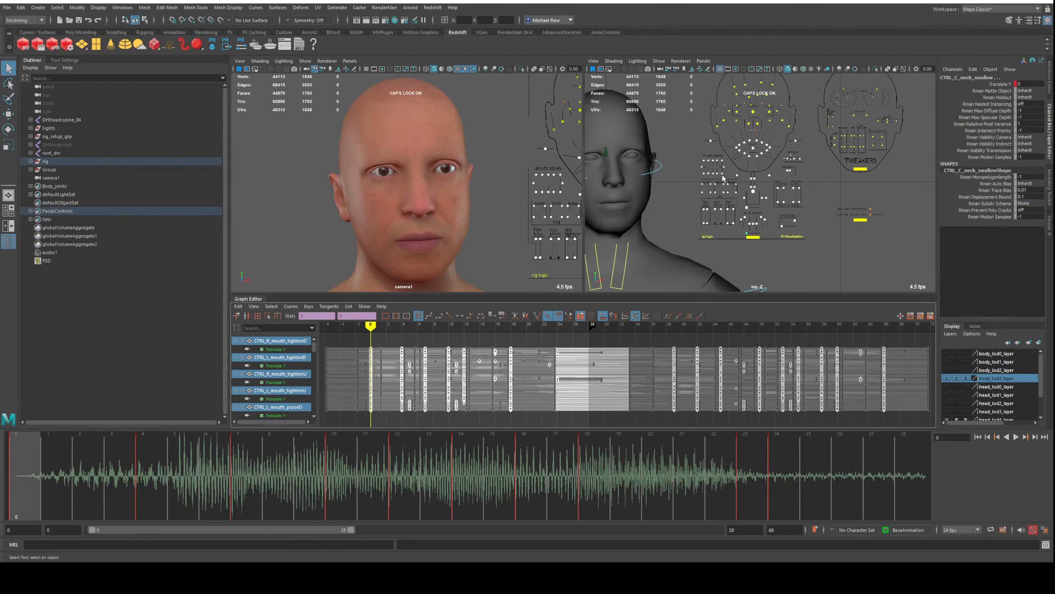
{"action": "left_click", "coordinate": [758, 195]}
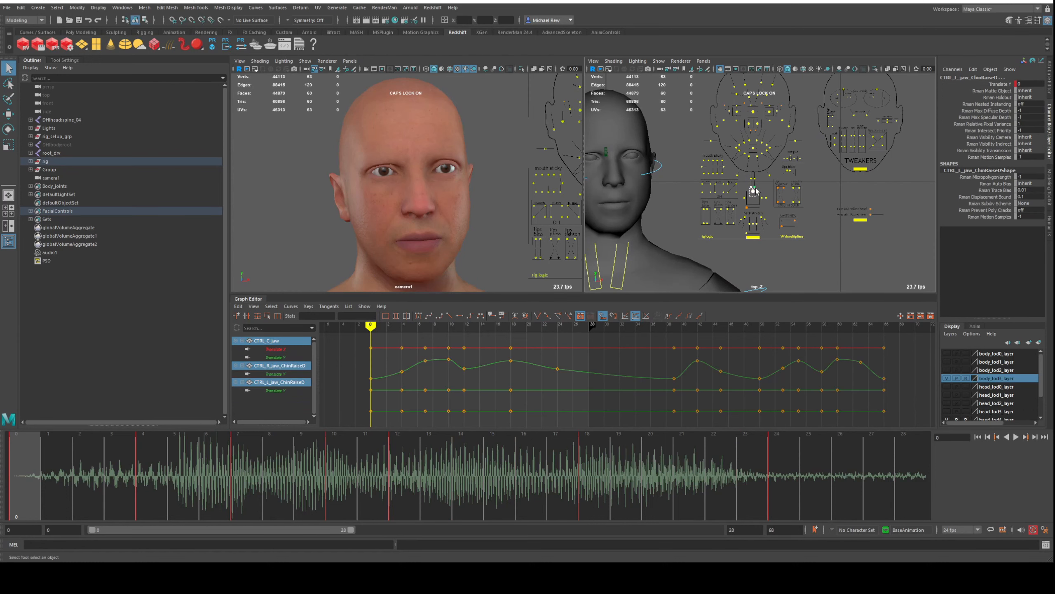
{"action": "left_click", "coordinate": [754, 191]}
{"action": "left_click", "coordinate": [296, 358]}
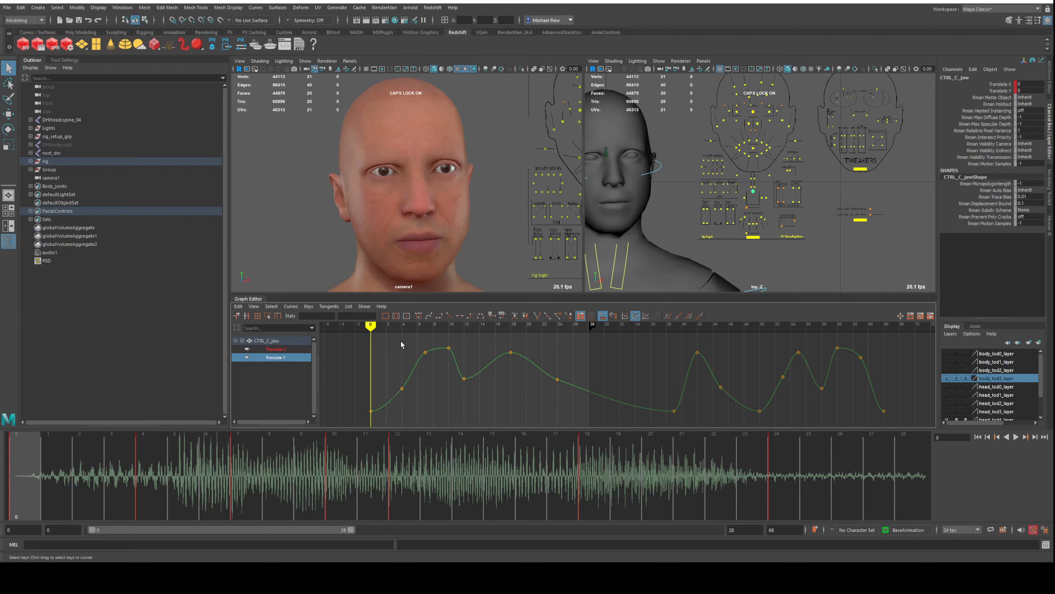
{"action": "left_click_drag", "start_coordinate": [401, 343], "coordinate": [440, 399]}
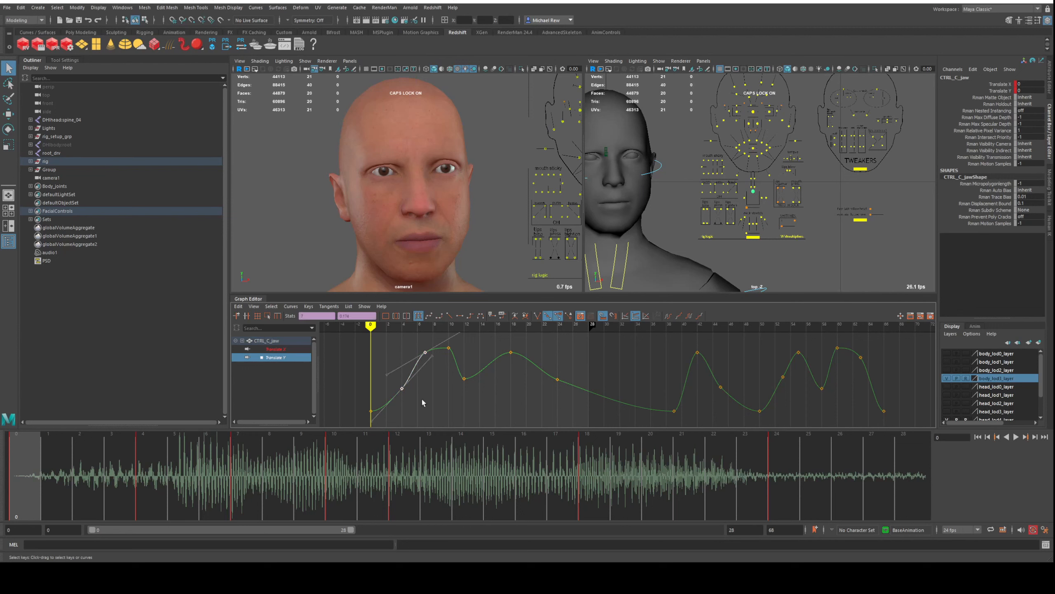
{"action": "left_click", "coordinate": [415, 378]}
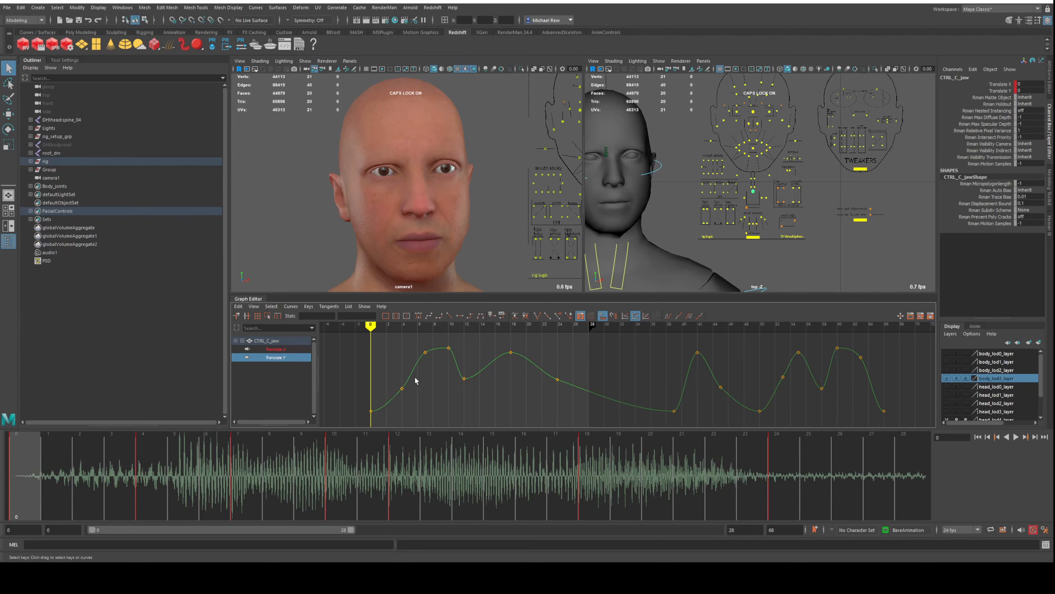
{"action": "left_click", "coordinate": [258, 299]}
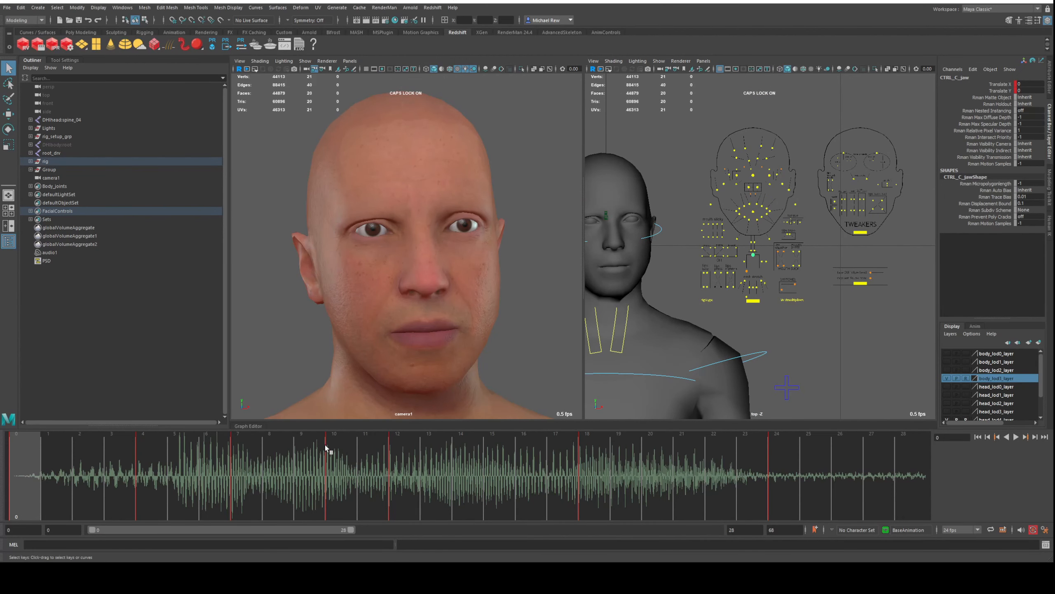
Select all the mouth, jaw and neck controls and shift their keys from frame 7 to frame 6
{"action": "left_click", "coordinate": [155, 474]}
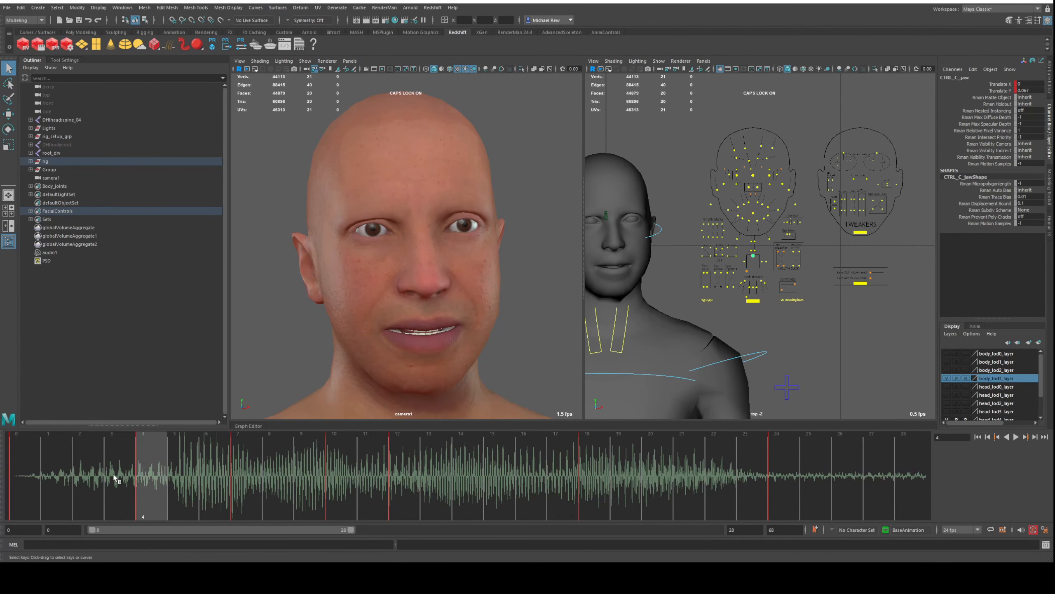
{"action": "left_click_drag", "start_coordinate": [173, 470], "coordinate": [244, 472]}
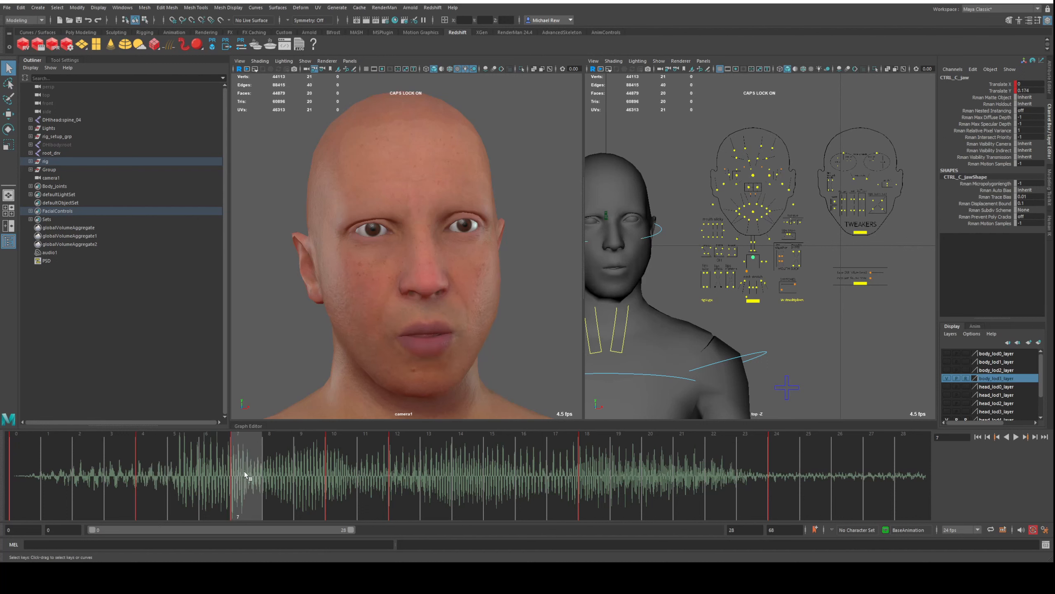
{"action": "left_click_drag", "start_coordinate": [687, 199], "coordinate": [813, 299]}
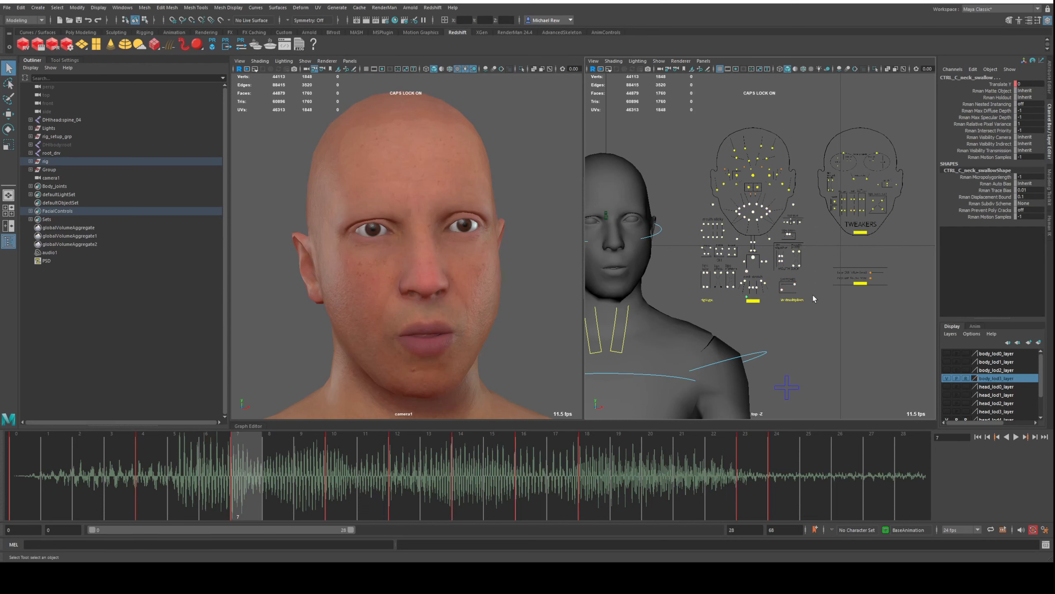
{"action": "left_click", "coordinate": [250, 477], "text": "shift"}
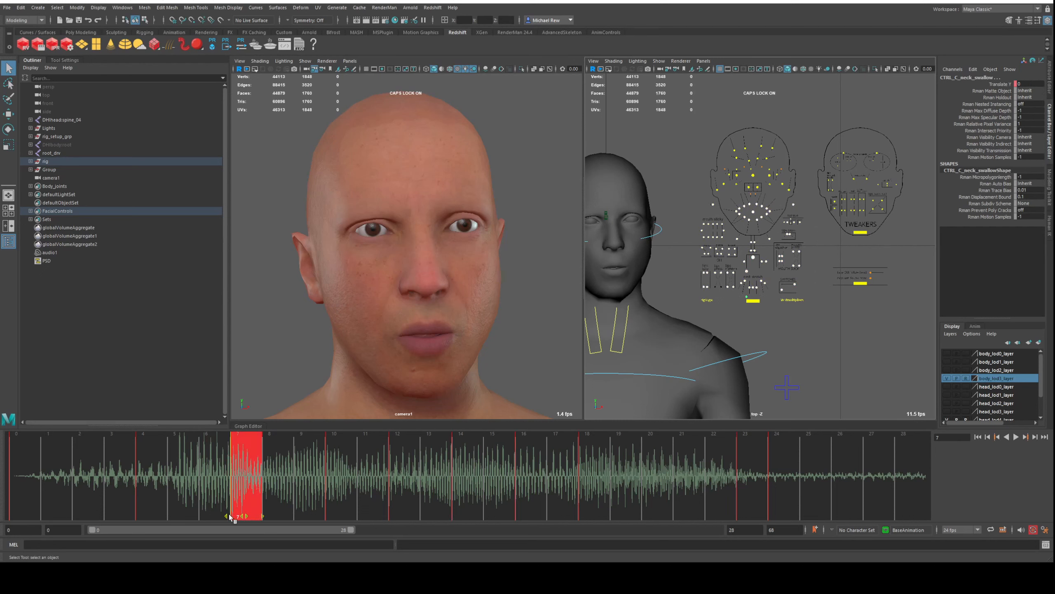
{"action": "left_click_drag", "start_coordinate": [229, 514], "coordinate": [212, 515]}
{"action": "left_click", "coordinate": [122, 456]}
Play the section from the first frame, scrub around frame 4, and replay it to check the shifted pose
{"action": "left_click", "coordinate": [13, 465]}
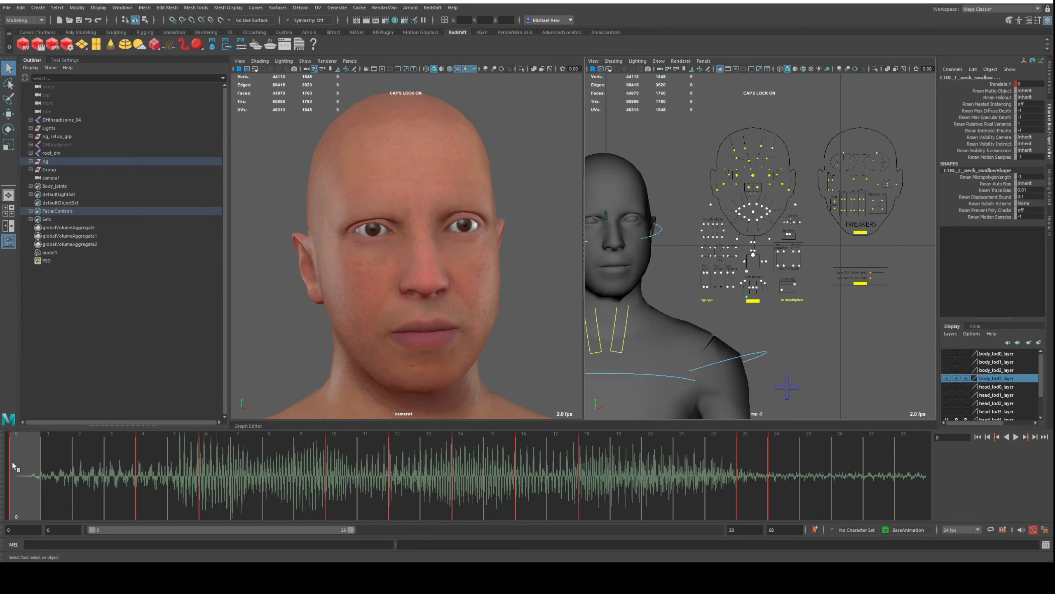
{"action": "key", "text": "alt+v"}
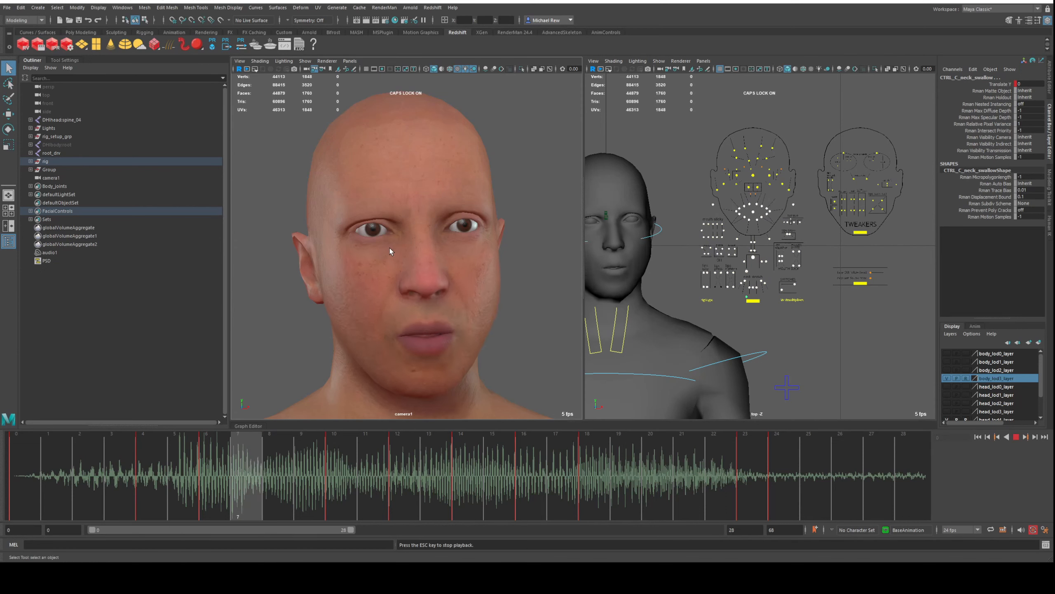
{"action": "left_click", "coordinate": [163, 481]}
{"action": "left_click_drag", "start_coordinate": [162, 481], "coordinate": [121, 483]}
{"action": "key", "text": "alt+v"}
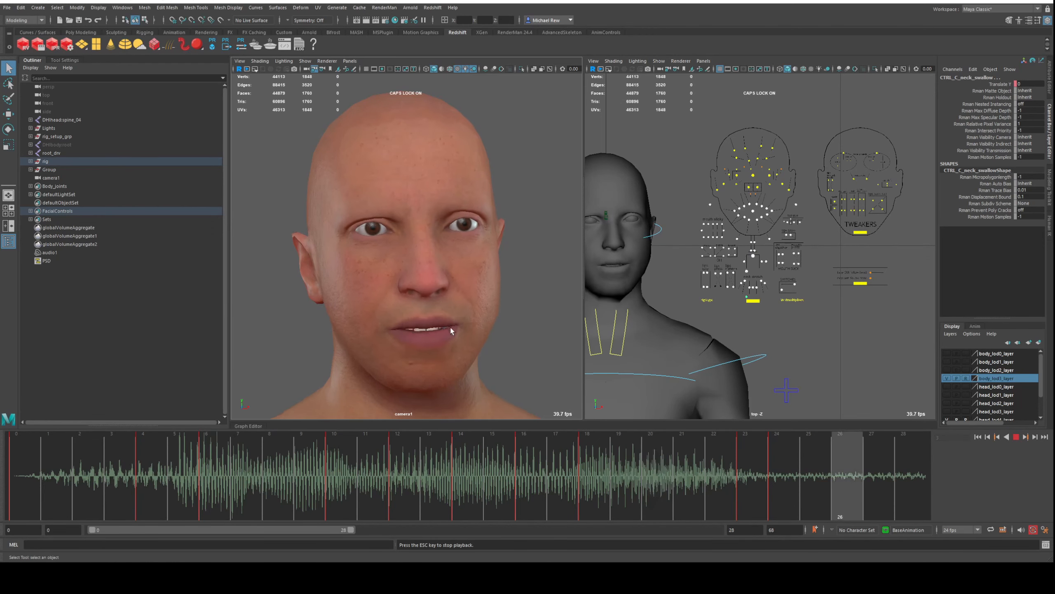
{"action": "key", "text": "Escape"}
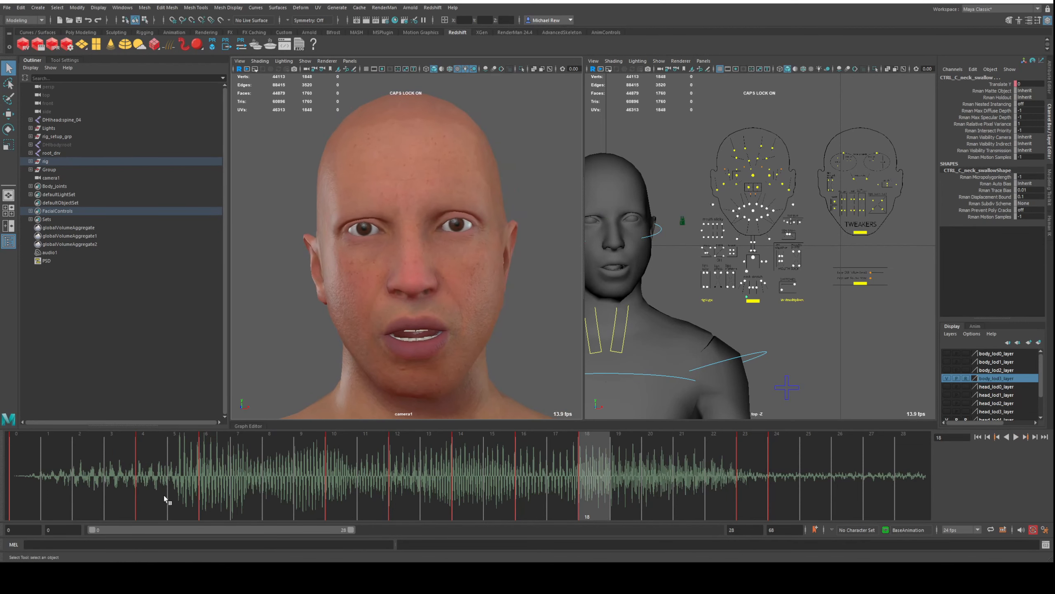
At frame 4, move both mouth dimple controls inward to about 0.305, key them, and scrub to check the pose
{"action": "left_click", "coordinate": [164, 494]}
{"action": "left_click_drag", "start_coordinate": [177, 490], "coordinate": [146, 501]}
{"action": "scroll", "coordinate": [731, 187], "scroll_direction": "up", "scroll_amount": 5}
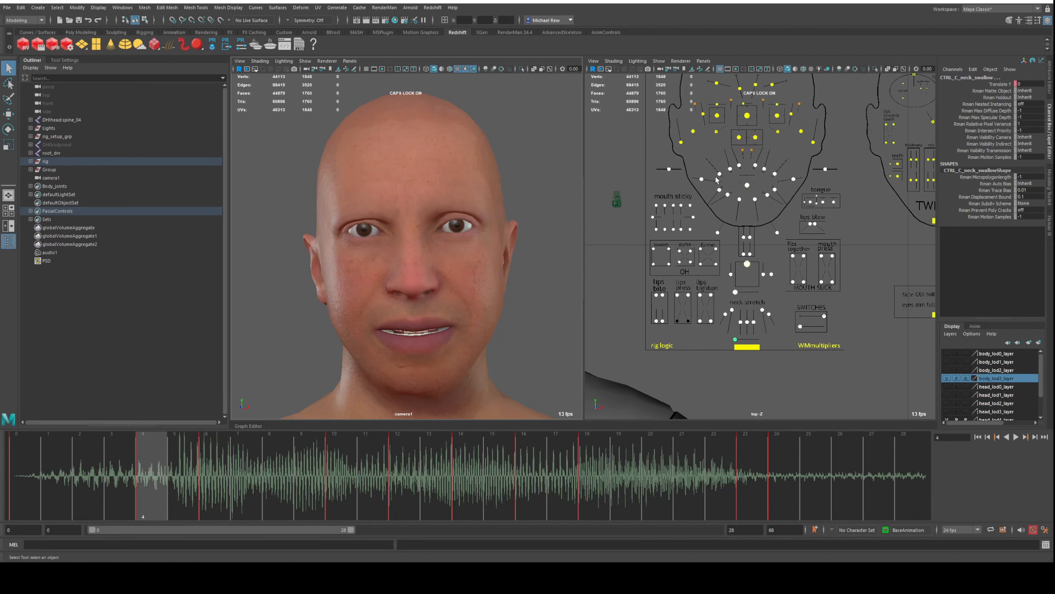
{"action": "left_click_drag", "start_coordinate": [697, 171], "coordinate": [708, 188]}
{"action": "left_click_drag", "start_coordinate": [790, 186], "coordinate": [790, 186], "text": "shift"}
{"action": "key", "text": "w"}
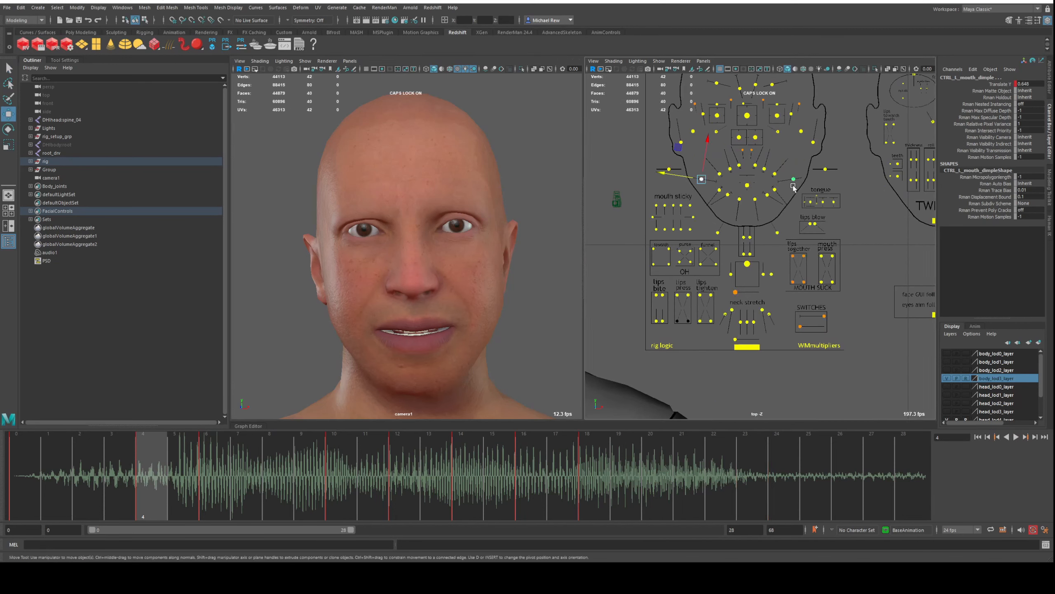
{"action": "left_click_drag", "start_coordinate": [676, 176], "coordinate": [683, 178]}
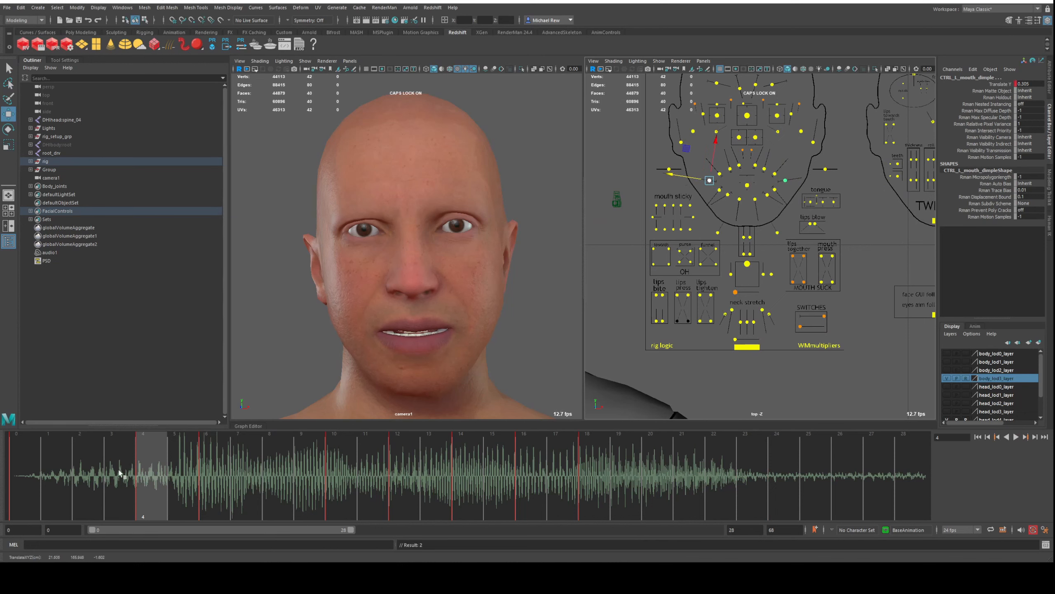
{"action": "left_click_drag", "start_coordinate": [120, 474], "coordinate": [153, 478]}
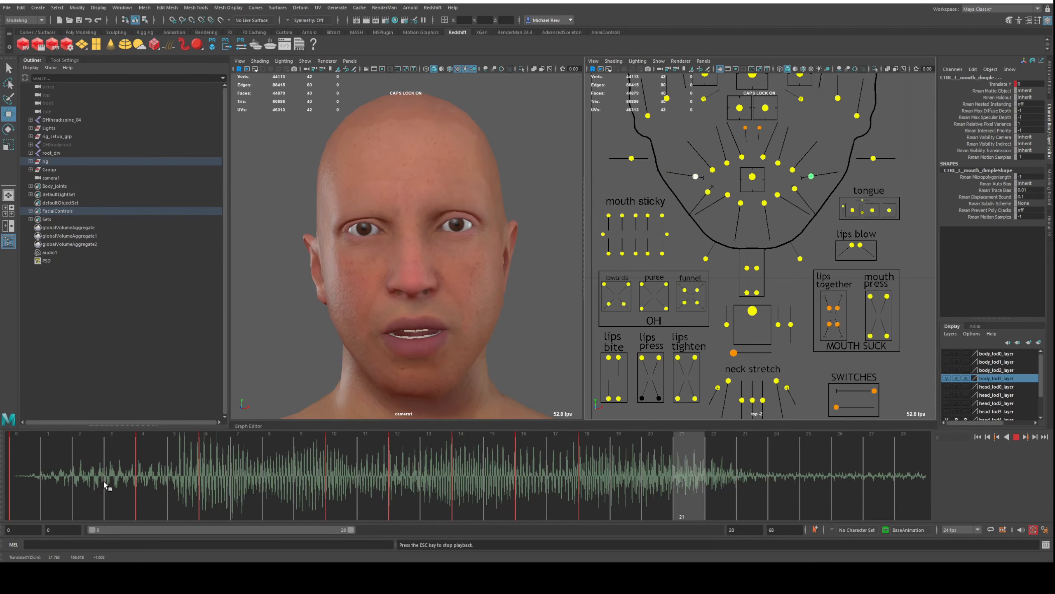
Play the animation and scrub around frames 3 to 4 to check the dimple pose
{"action": "left_click", "coordinate": [106, 486]}
{"action": "key", "text": "alt+v"}
{"action": "left_click_drag", "start_coordinate": [112, 484], "coordinate": [117, 483]}
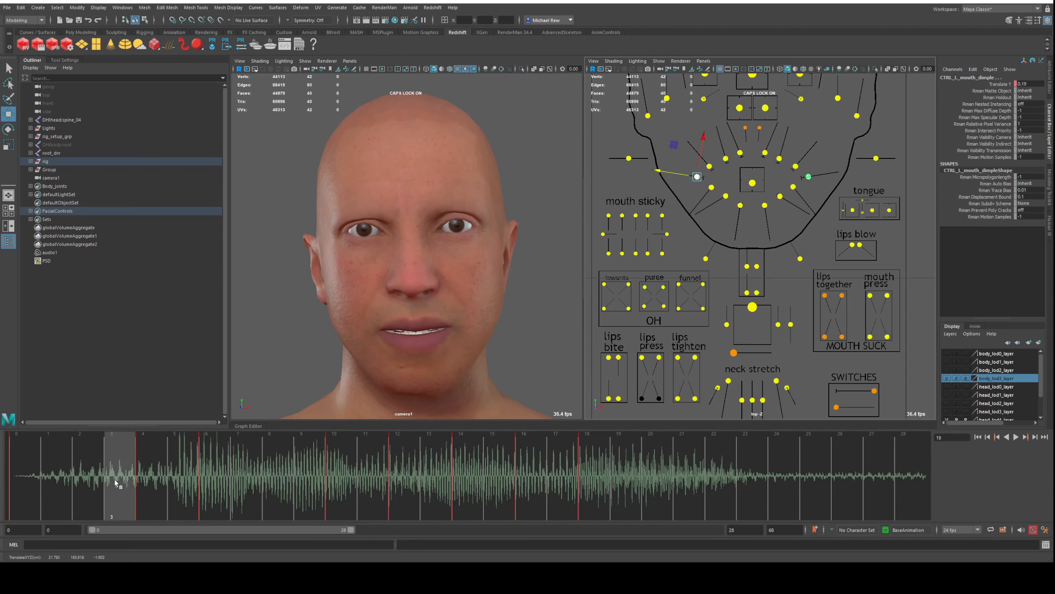
{"action": "left_click_drag", "start_coordinate": [118, 484], "coordinate": [92, 483]}
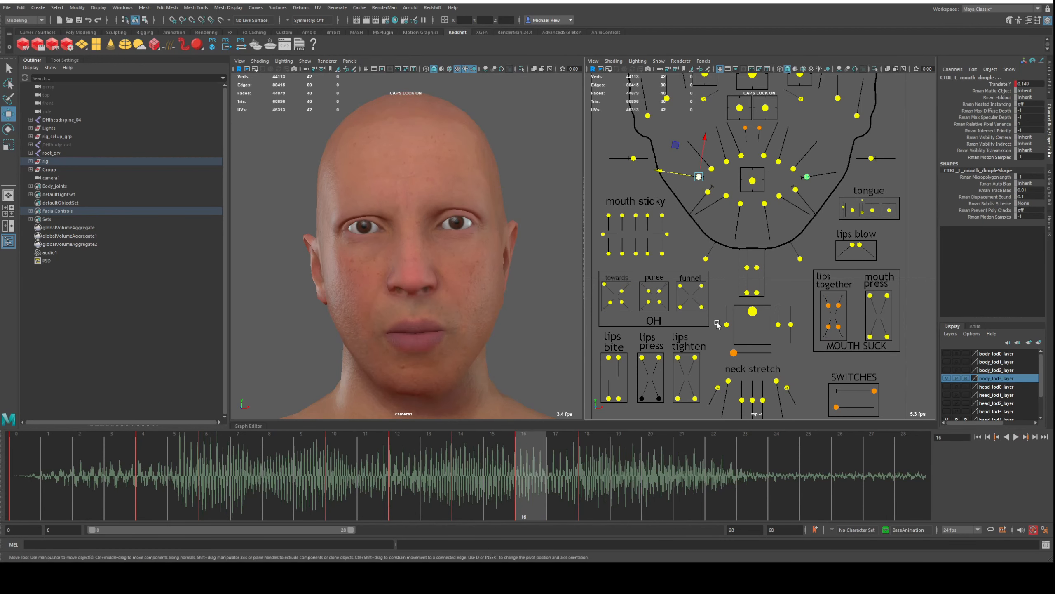
At frame 16, open the jaw to about 0.251, move the four mouth purse controls to about 0.079, key them and replay
{"action": "left_click", "coordinate": [751, 318]}
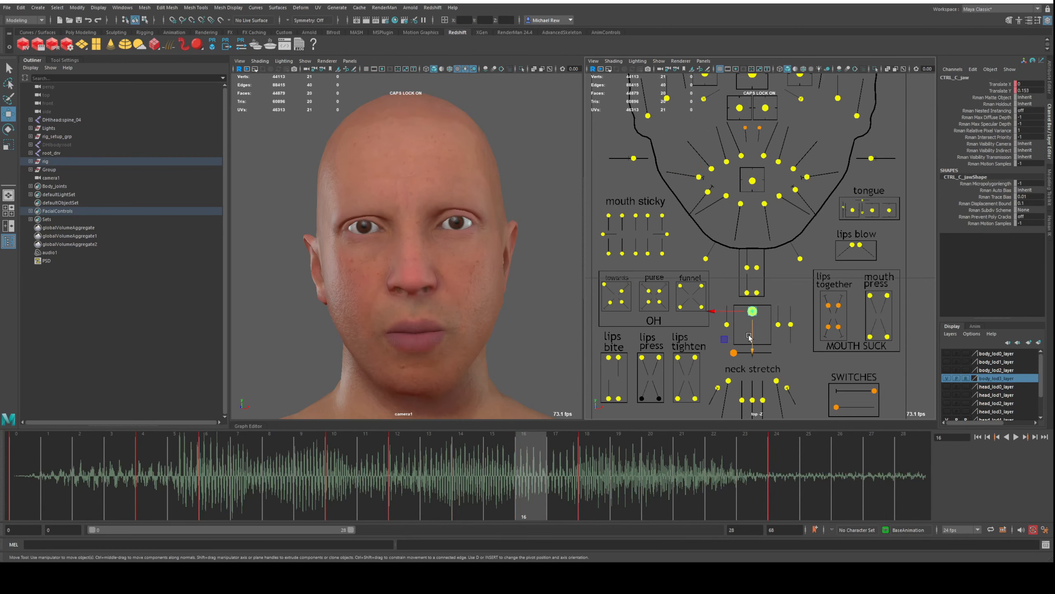
{"action": "left_click_drag", "start_coordinate": [756, 338], "coordinate": [756, 340]}
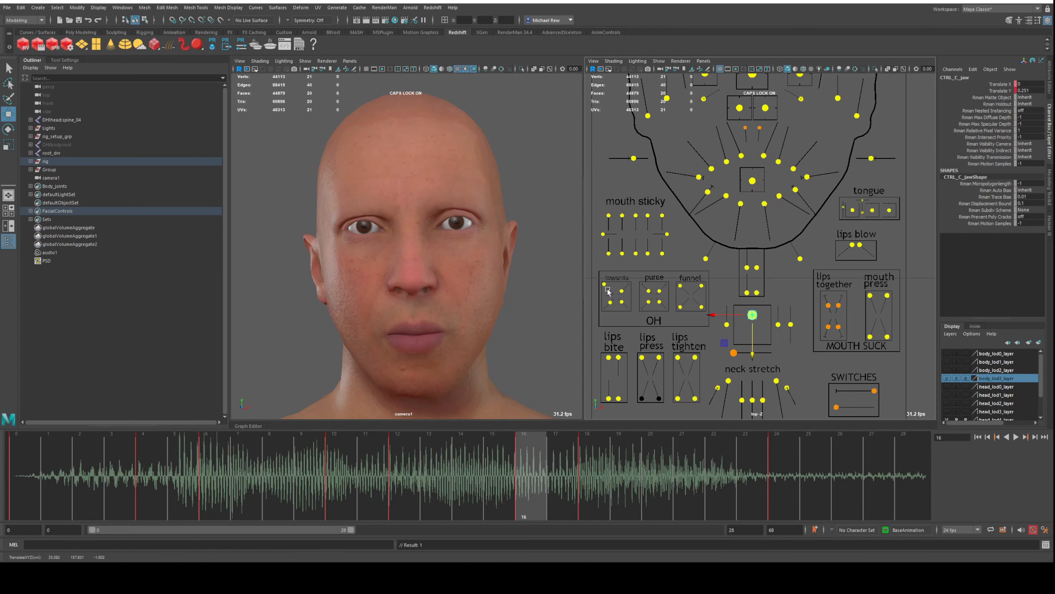
{"action": "left_click", "coordinate": [648, 291]}
{"action": "left_click_drag", "start_coordinate": [647, 291], "coordinate": [651, 295]}
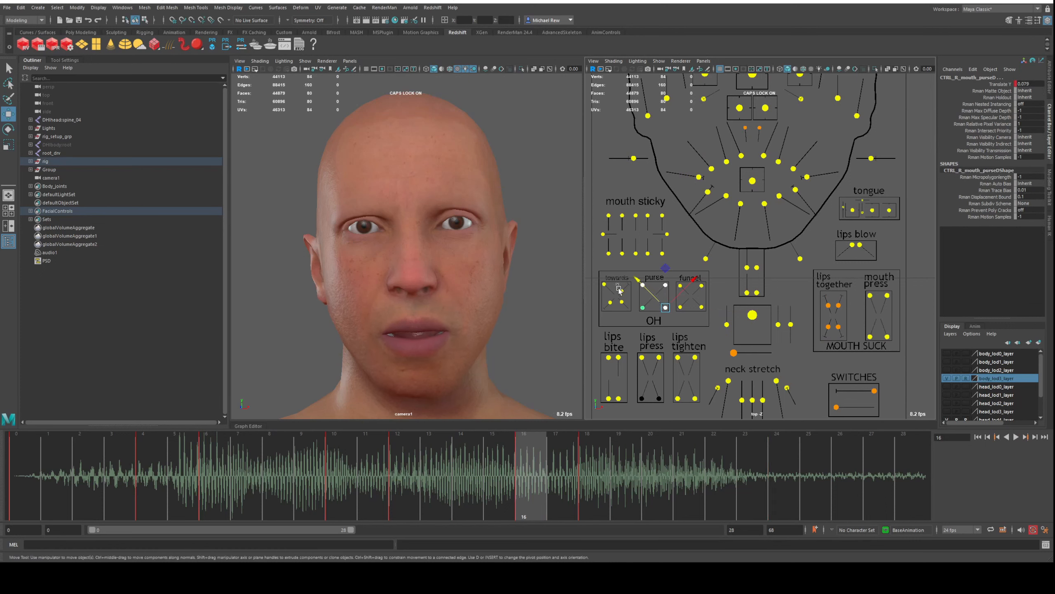
{"action": "key", "text": "alt+v"}
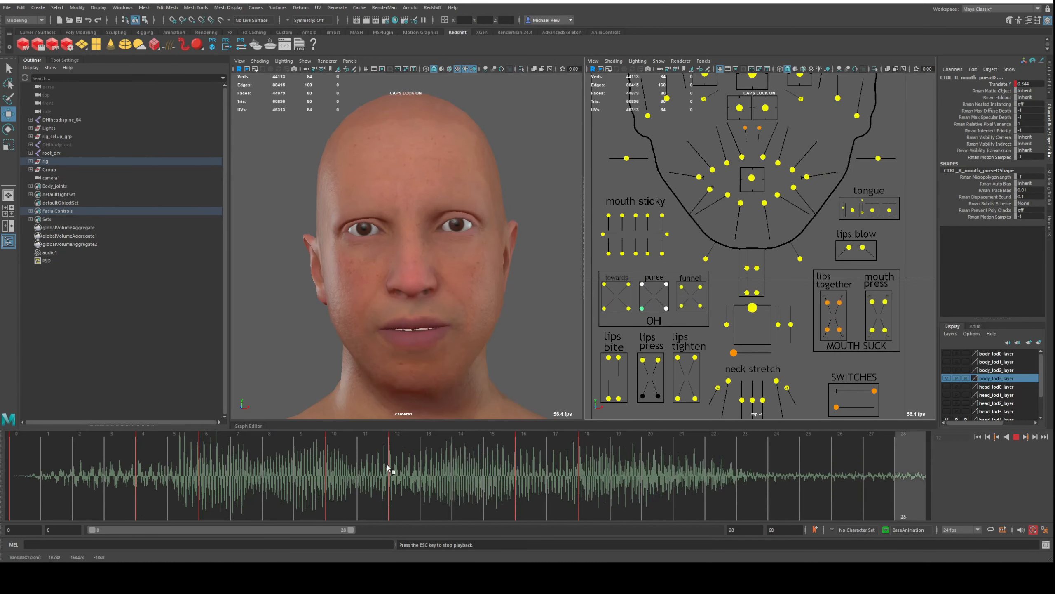
At frame 18, move the lower mouth towards controls to about 0.101 and all four funnel controls to about 0.298, and key them
{"action": "left_click_drag", "start_coordinate": [402, 469], "coordinate": [599, 462]}
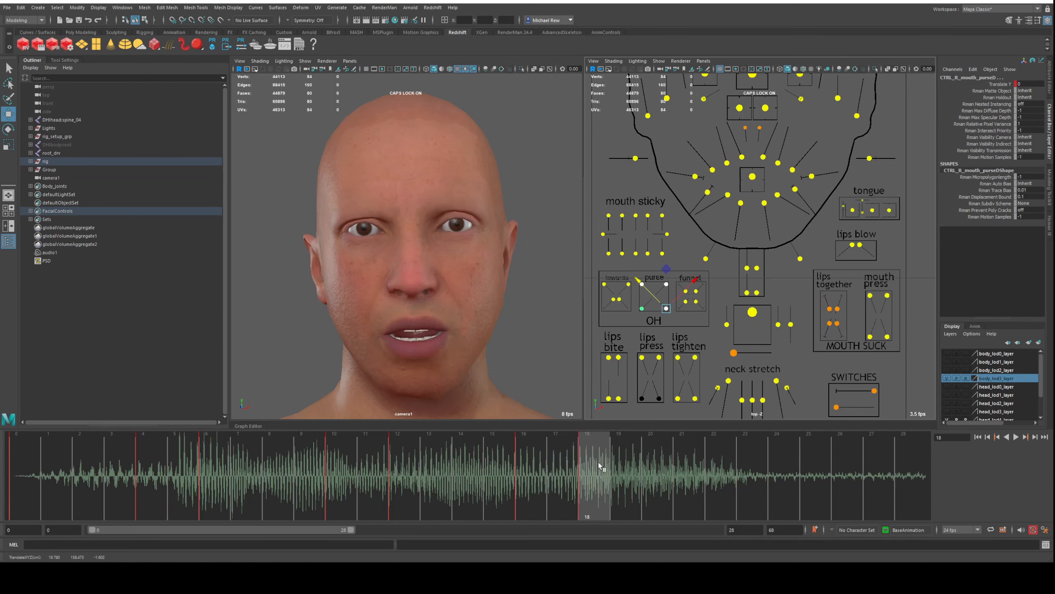
{"action": "left_click", "coordinate": [619, 299]}
{"action": "left_click_drag", "start_coordinate": [627, 291], "coordinate": [622, 294]}
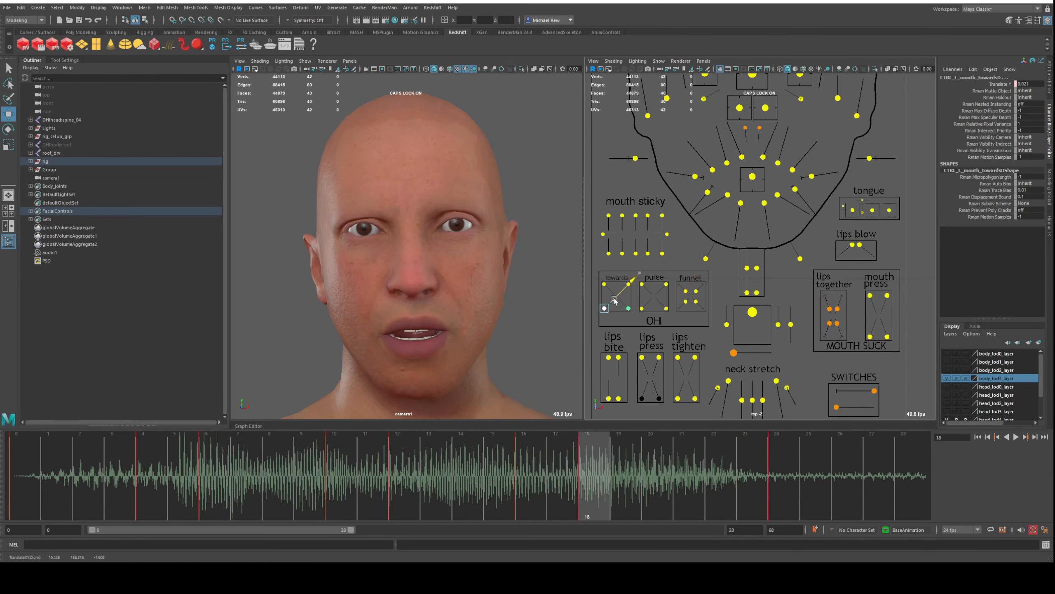
{"action": "left_click_drag", "start_coordinate": [530, 478], "coordinate": [584, 479]}
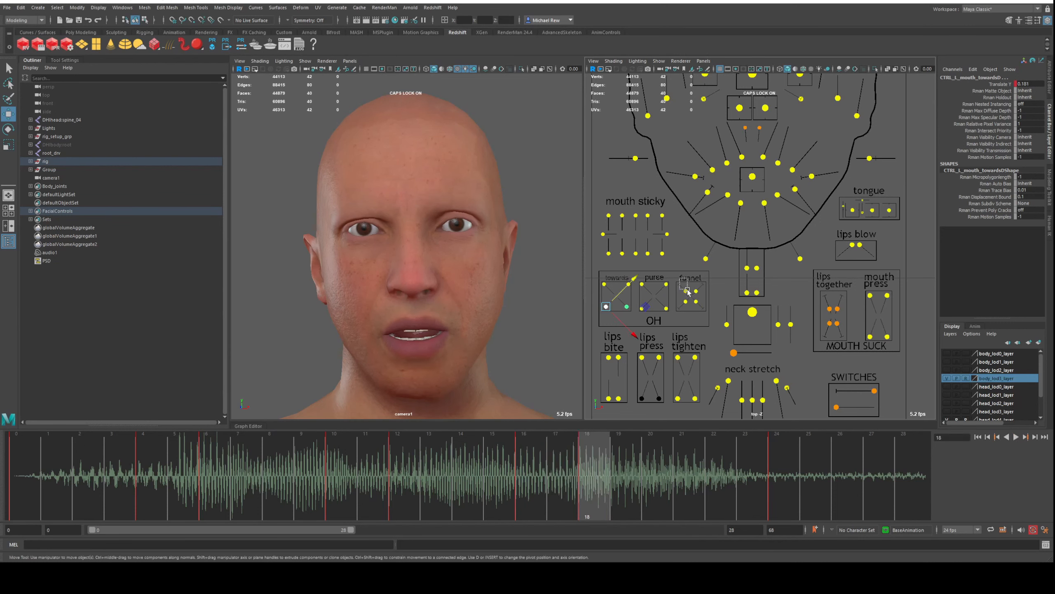
{"action": "mouse_move", "coordinate": [687, 289]}
{"action": "left_mouse_down"}
{"action": "mouse_move", "coordinate": [702, 306]}
{"action": "mouse_move", "coordinate": [692, 296]}
{"action": "left_mouse_up"}
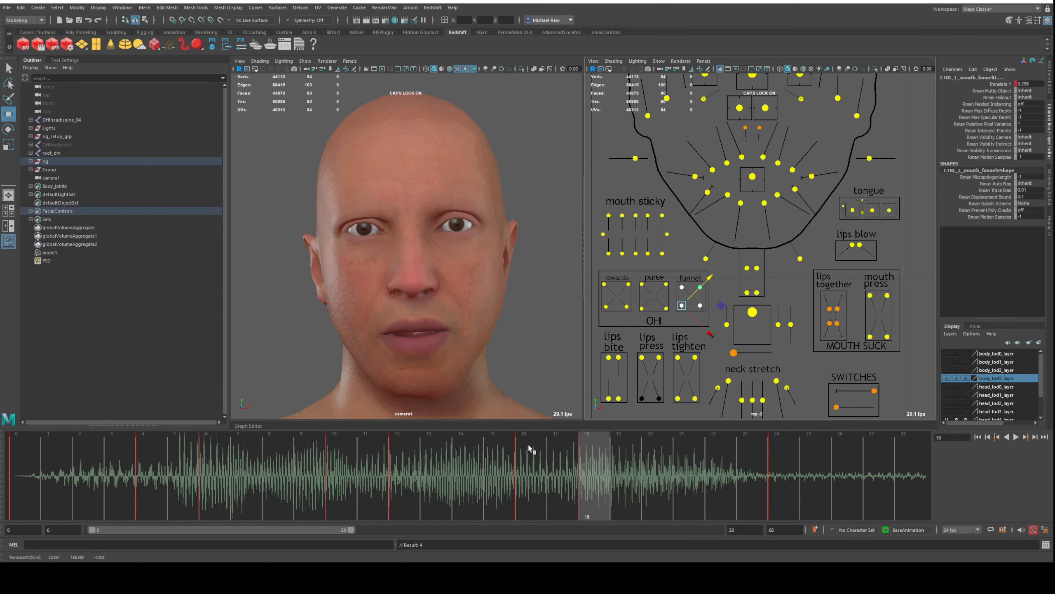
Scrub through frames 16 to 18, and shift the jaw control's key from frame 18 to frame 19
{"action": "left_click_drag", "start_coordinate": [530, 449], "coordinate": [589, 466]}
{"action": "left_click", "coordinate": [588, 467], "text": "shift"}
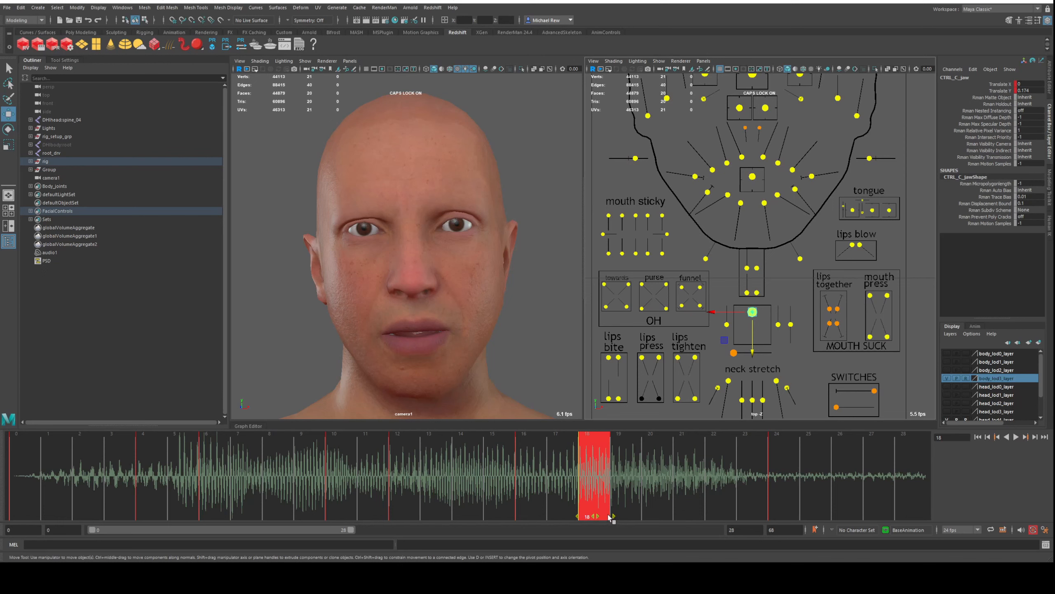
{"action": "left_click_drag", "start_coordinate": [610, 516], "coordinate": [639, 516]}
{"action": "left_click", "coordinate": [620, 482]}
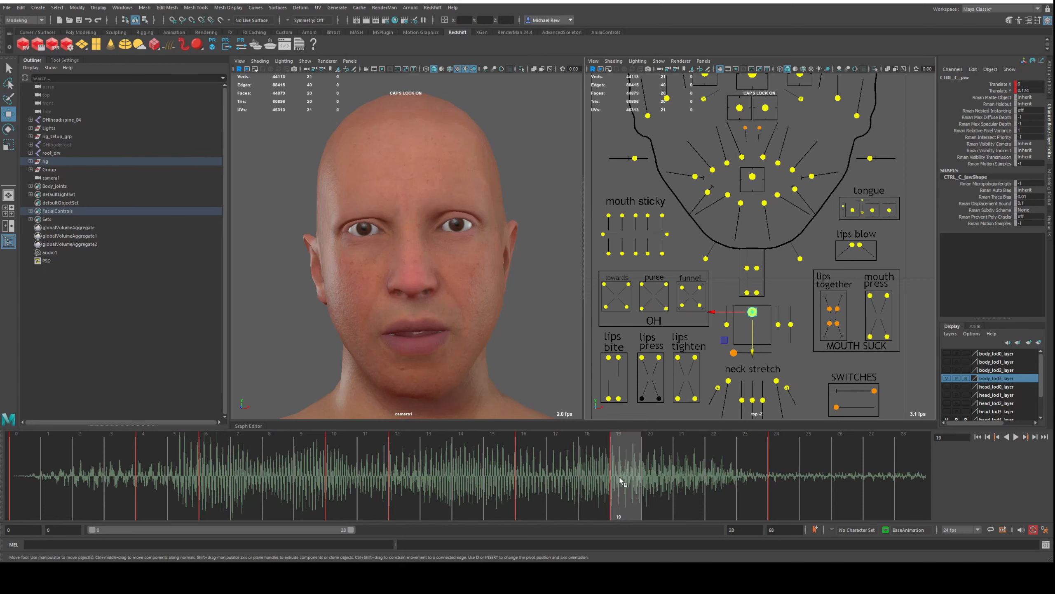
Select all the mouth, jaw and neck controls, copy their pose at frame 19 and paste it at frame 21
{"action": "scroll", "coordinate": [638, 220], "scroll_direction": "down", "scroll_amount": 1}
{"action": "left_click_drag", "start_coordinate": [603, 163], "coordinate": [923, 415]}
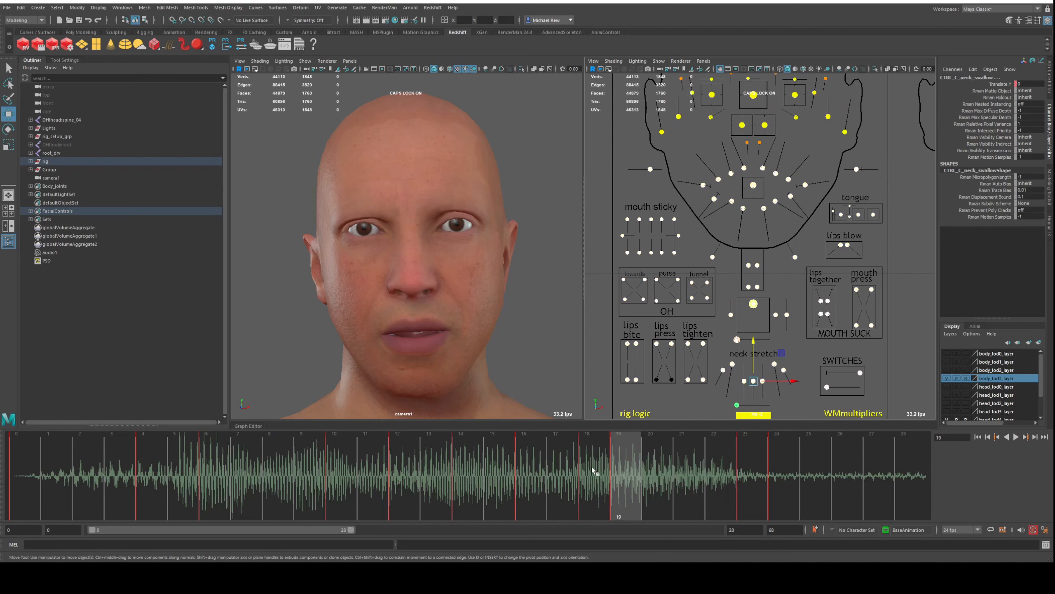
{"action": "right_click", "coordinate": [617, 464]}
{"action": "left_click", "coordinate": [644, 313]}
{"action": "left_click", "coordinate": [679, 465]}
{"action": "right_click", "coordinate": [680, 464]}
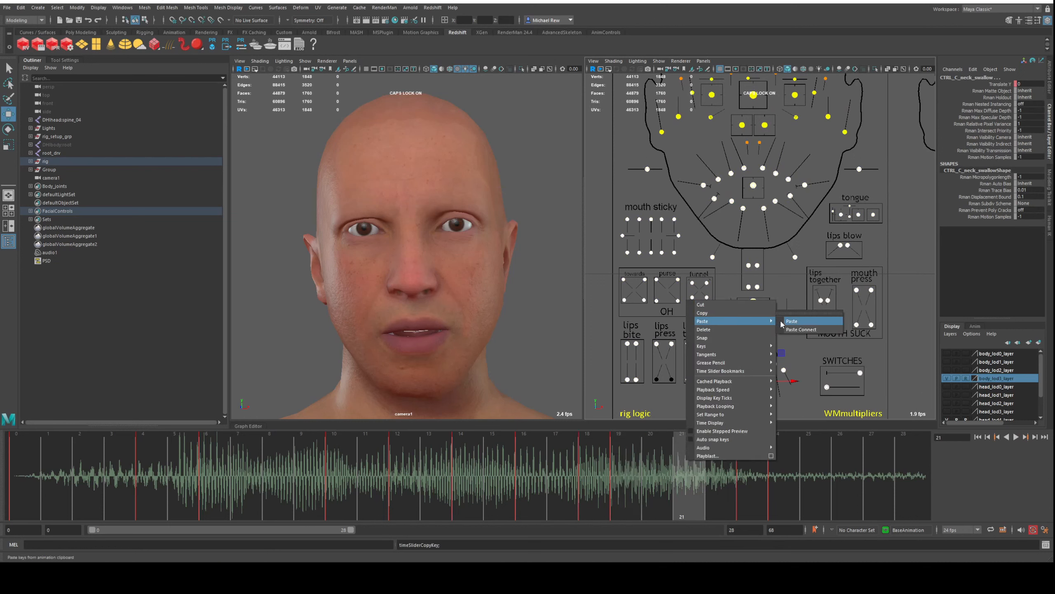
{"action": "left_click", "coordinate": [789, 322]}
At frame 21, raise the jaw control slightly, key it, and scrub and play the section to check the motion
{"action": "left_click", "coordinate": [745, 324]}
{"action": "left_click", "coordinate": [752, 304]}
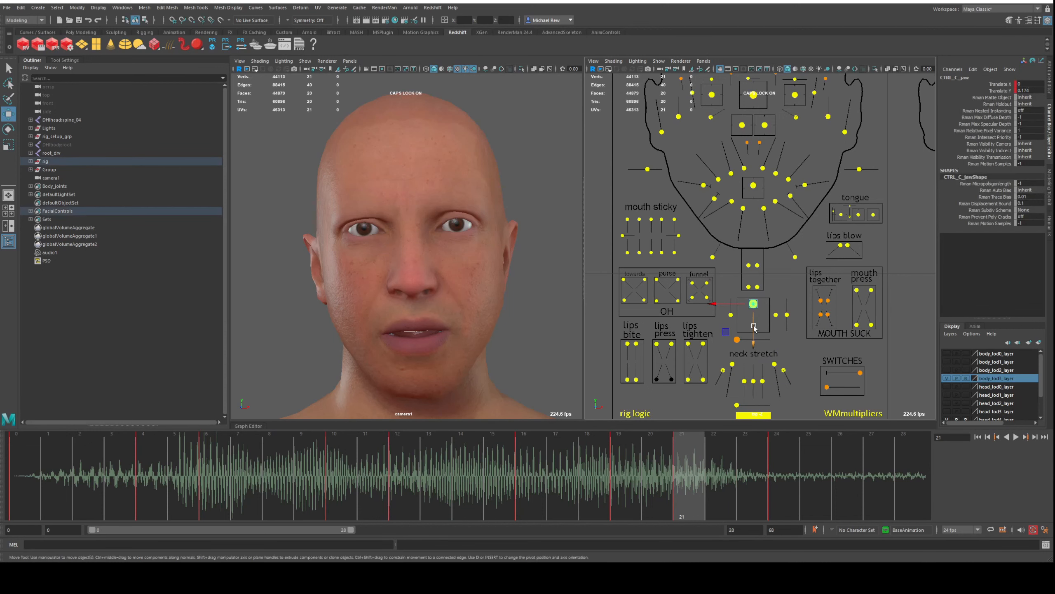
{"action": "left_click_drag", "start_coordinate": [755, 328], "coordinate": [757, 324]}
{"action": "left_click_drag", "start_coordinate": [537, 471], "coordinate": [249, 480]}
{"action": "key", "text": "alt+v"}
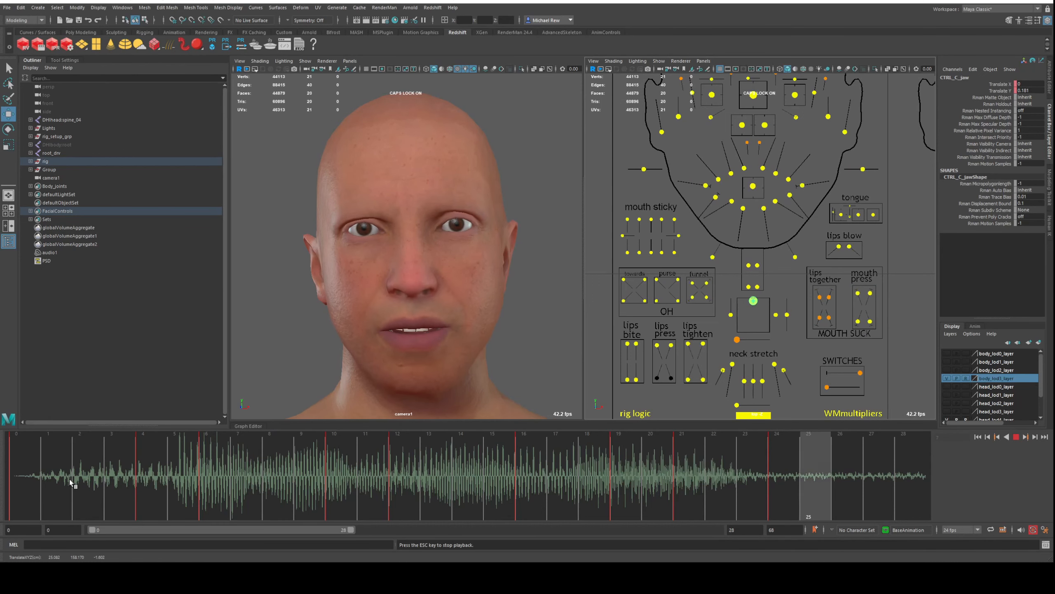
{"action": "key", "text": "Escape"}
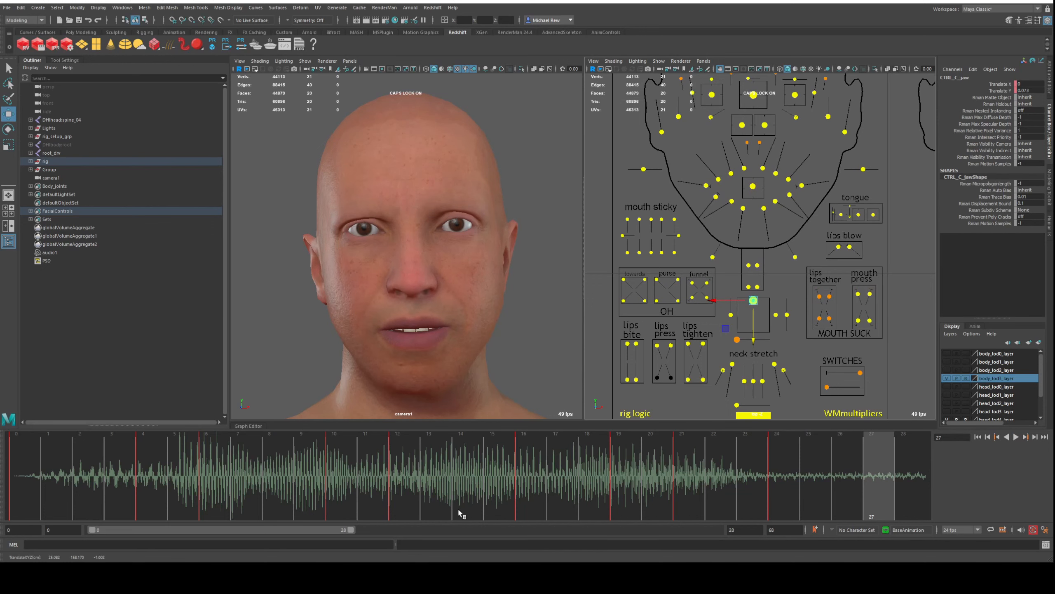
Shift the playback range to frames 18 to 46, and scrub and play this section
{"action": "left_click_drag", "start_coordinate": [339, 532], "coordinate": [506, 541]}
{"action": "left_click_drag", "start_coordinate": [631, 462], "coordinate": [300, 497]}
{"action": "key", "text": "alt+v"}
{"action": "key", "text": "Escape"}
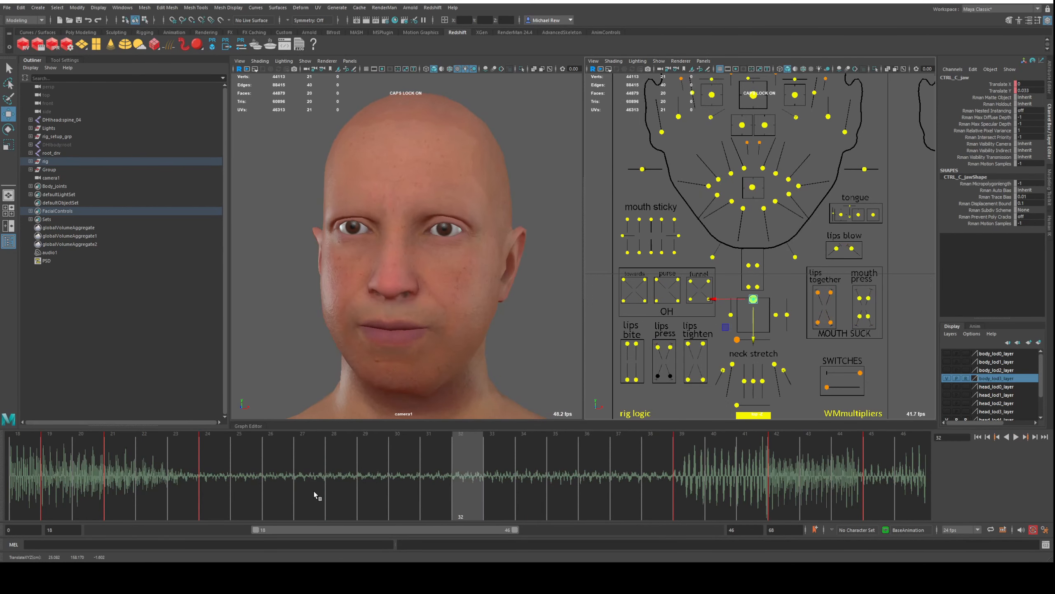
Extend the playback range to frames 0 to 68, play the whole animation from the first frame, and scrub to frame 32
{"action": "left_click_drag", "start_coordinate": [515, 529], "coordinate": [781, 525]}
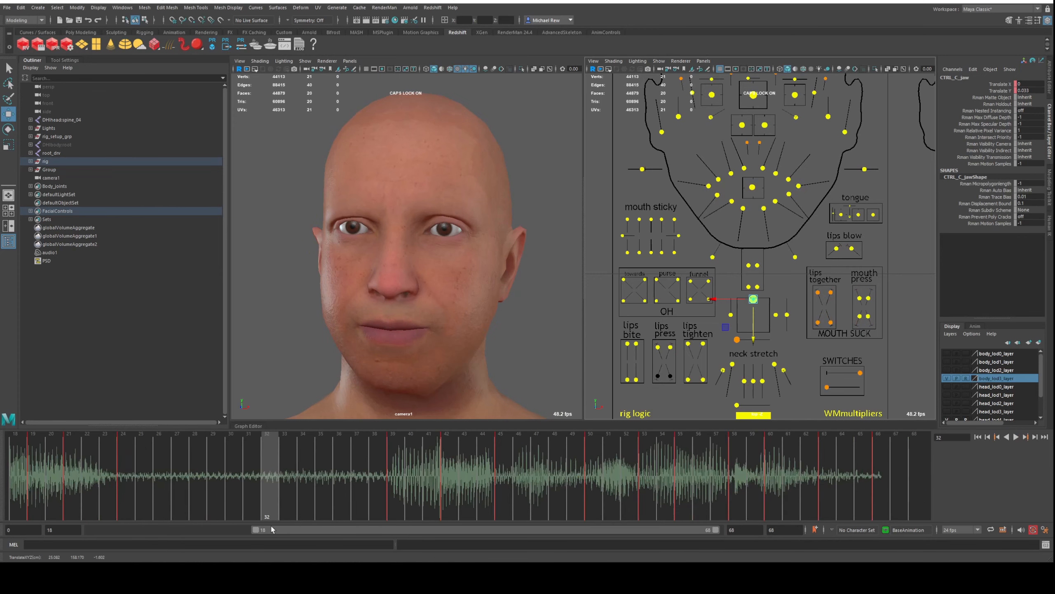
{"action": "left_click_drag", "start_coordinate": [256, 530], "coordinate": [93, 529]}
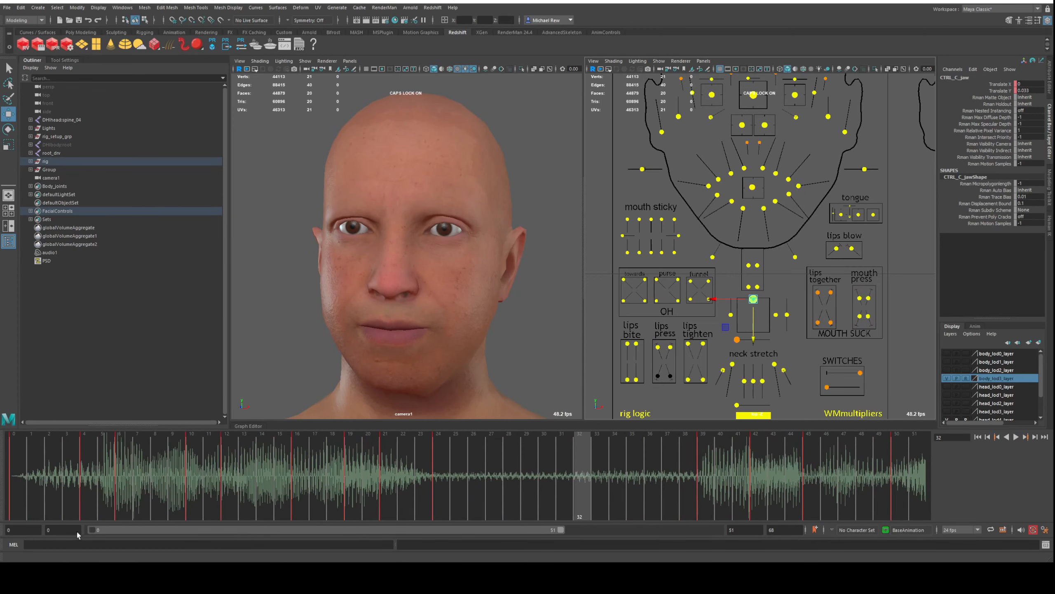
{"action": "left_click_drag", "start_coordinate": [562, 530], "coordinate": [715, 529]}
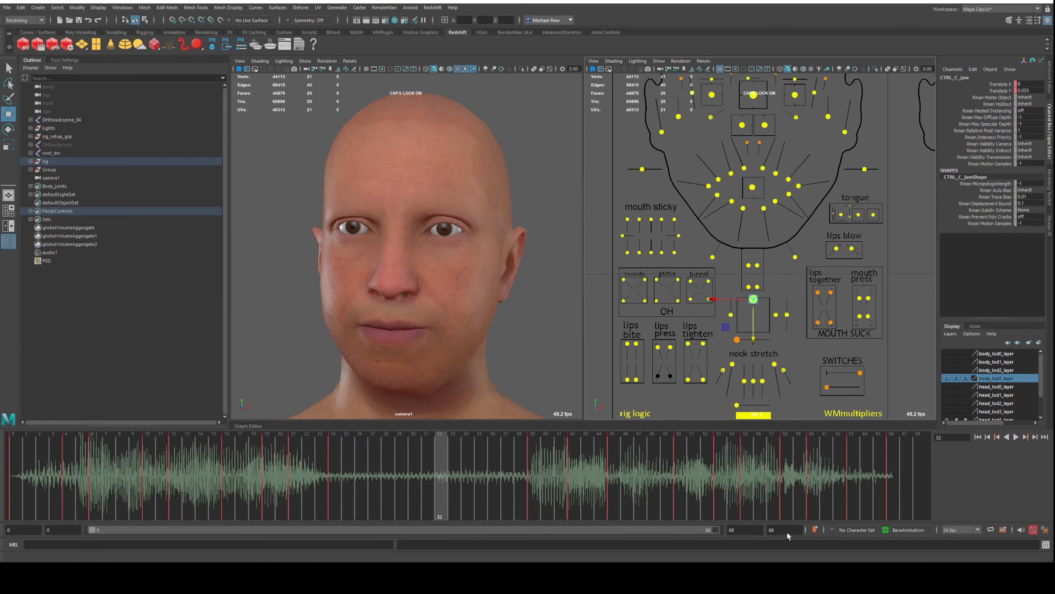
{"action": "left_click", "coordinate": [16, 478]}
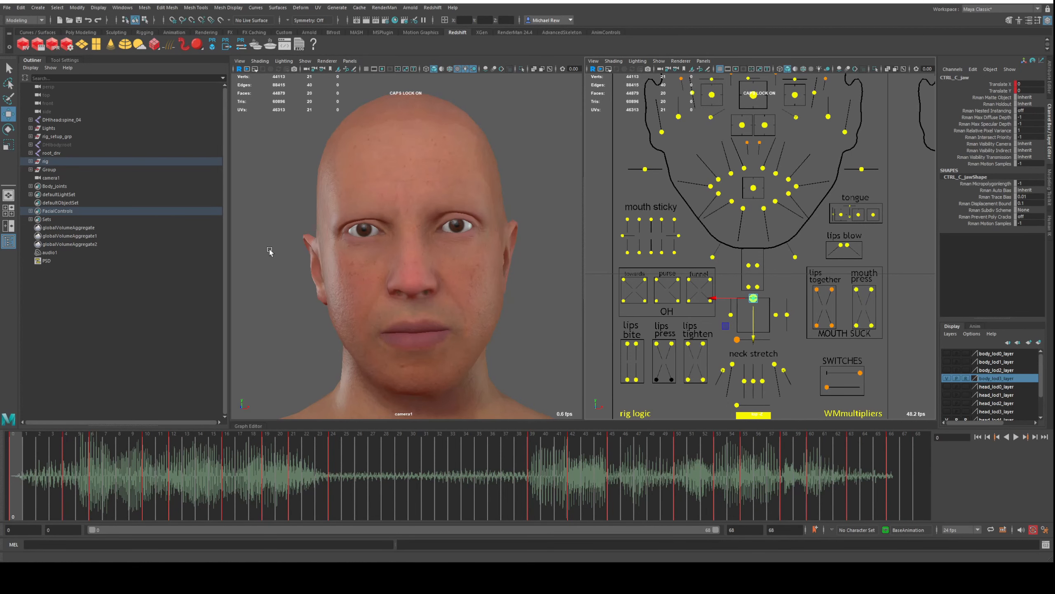
{"action": "key", "text": "alt+v"}
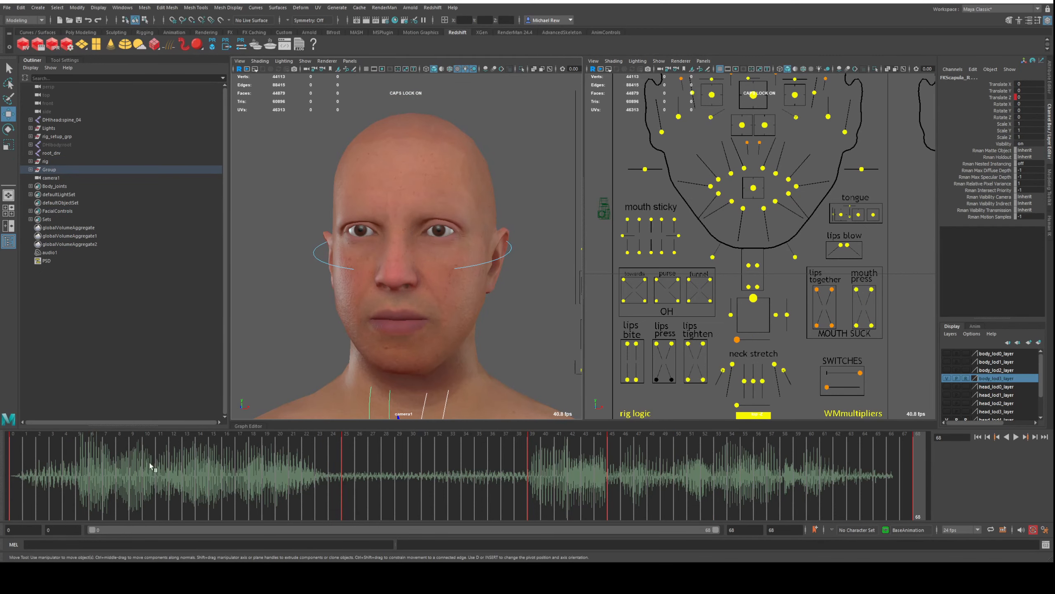
{"action": "left_click_drag", "start_coordinate": [482, 460], "coordinate": [441, 455]}
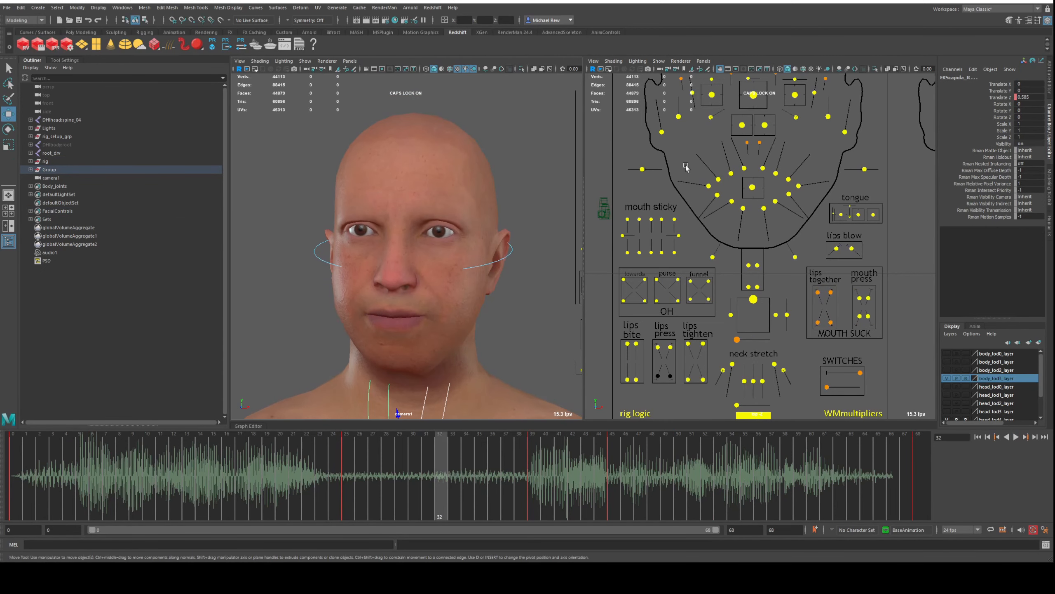
Select all the mouth, jaw and neck controls, replay the animation, and scrub to the second phrase at frame 39
{"action": "left_click", "coordinate": [606, 146]}
{"action": "left_click_drag", "start_coordinate": [605, 146], "coordinate": [935, 416]}
{"action": "left_click", "coordinate": [604, 188]}
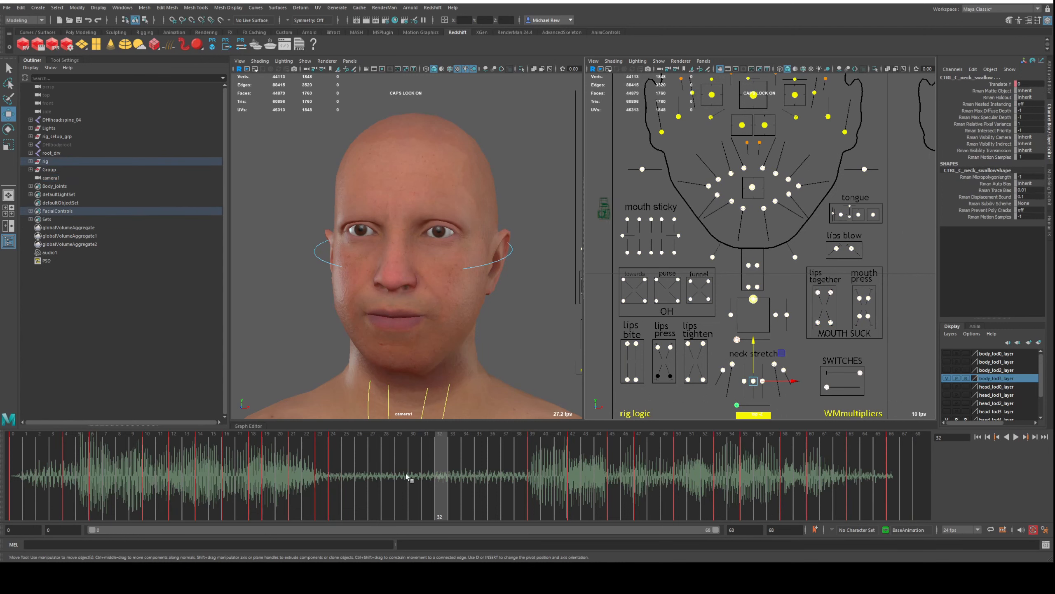
{"action": "key", "text": "alt+v"}
{"action": "left_click_drag", "start_coordinate": [613, 476], "coordinate": [534, 477]}
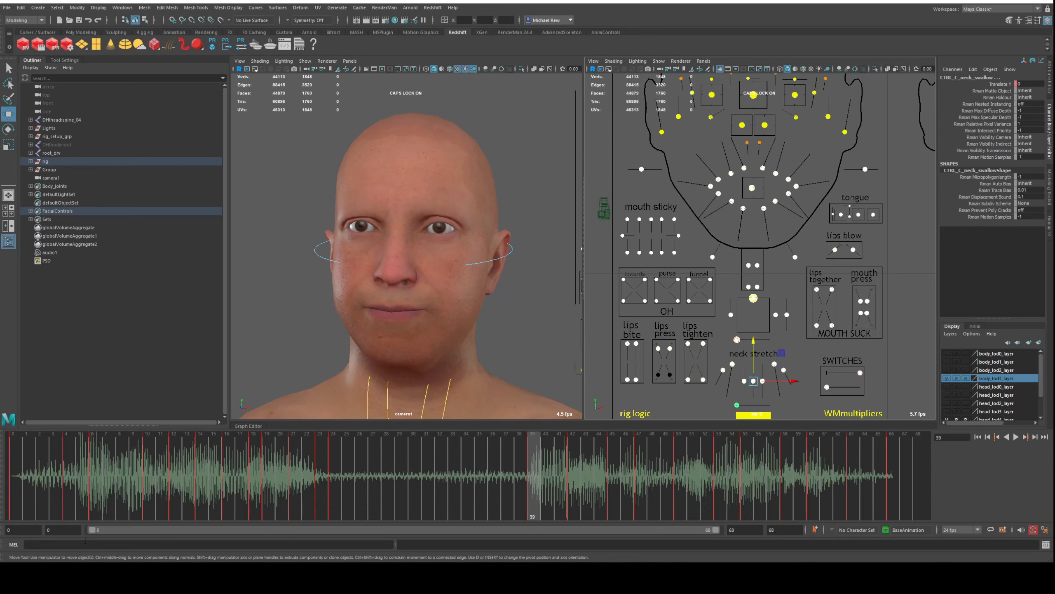
Limit the playback range to frames 26 to 68 and play the second phrase
{"action": "left_click_drag", "start_coordinate": [92, 530], "coordinate": [329, 530]}
{"action": "key", "text": "alt+v"}
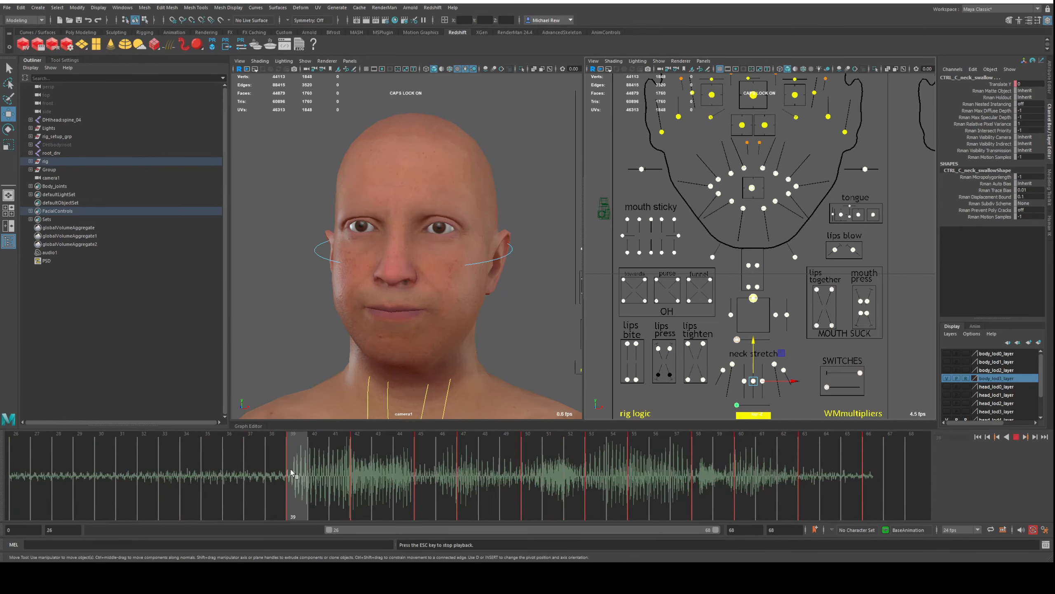
{"action": "key", "text": "alt+v"}
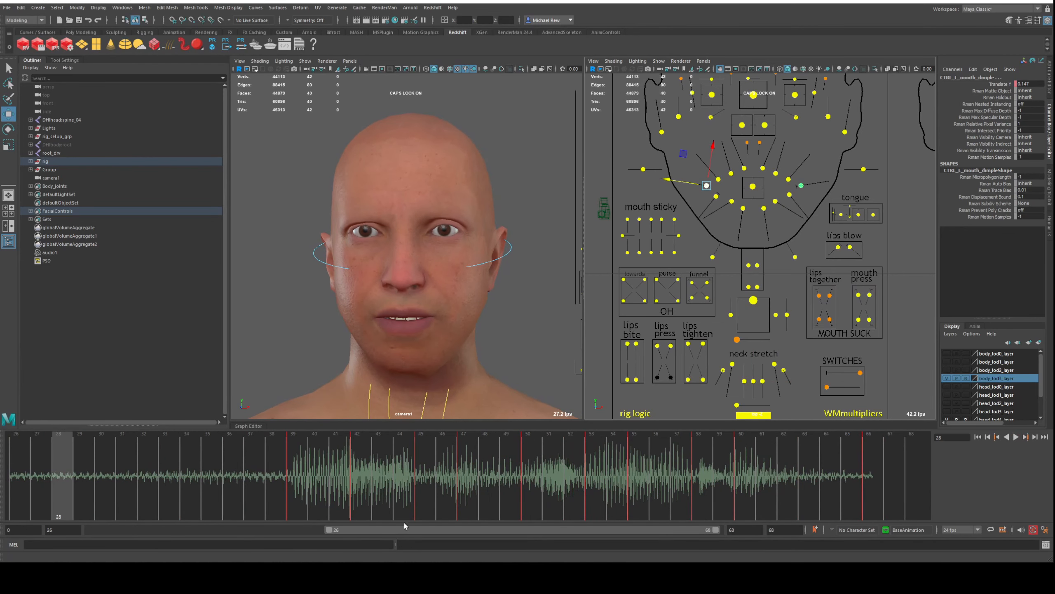
Restore the playback range to start at frame 0, and play the full animation to review both phrases
{"action": "left_click_drag", "start_coordinate": [328, 531], "coordinate": [92, 530]}
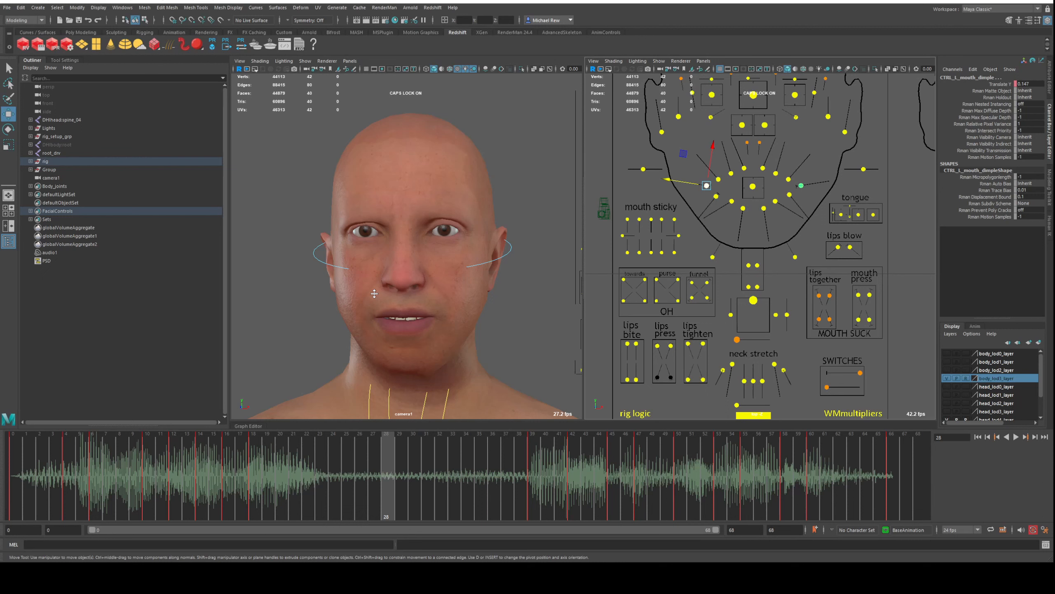
{"action": "left_click", "coordinate": [535, 497]}
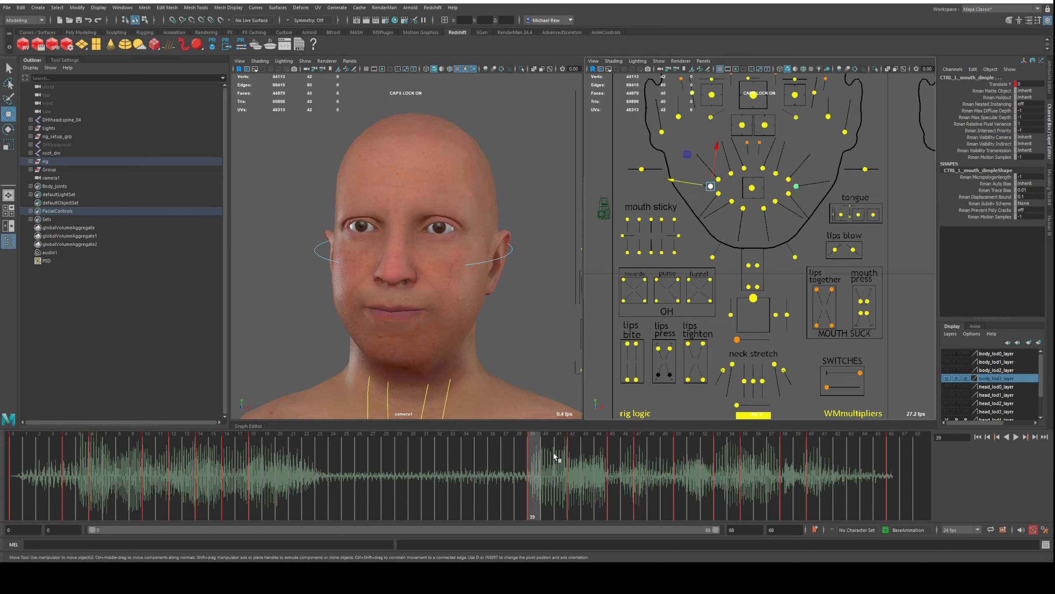
{"action": "left_click", "coordinate": [573, 453]}
{"action": "key", "text": "alt+v"}
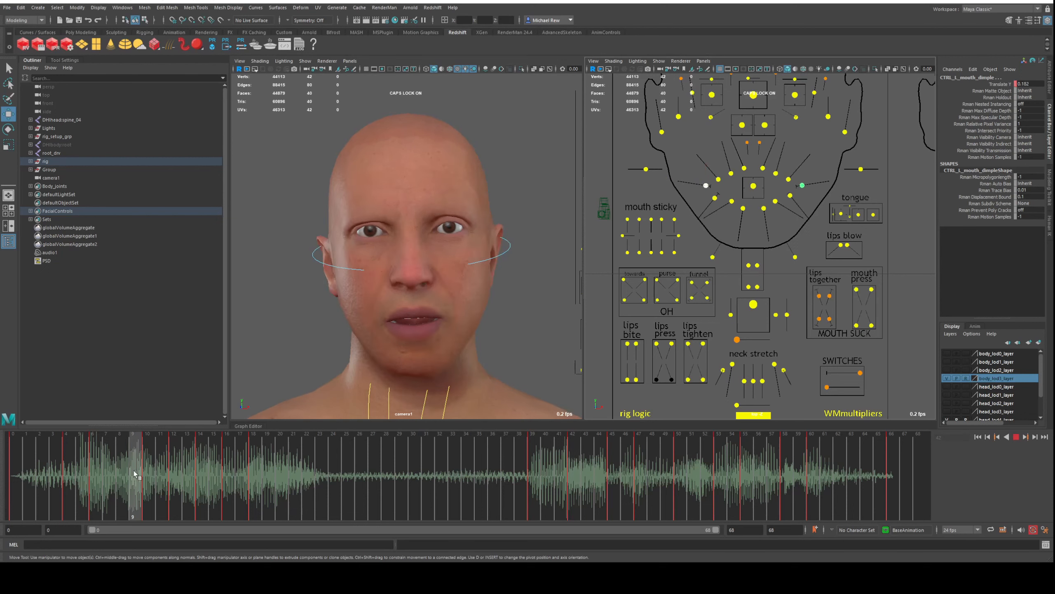
{"action": "key", "text": "alt+v"}
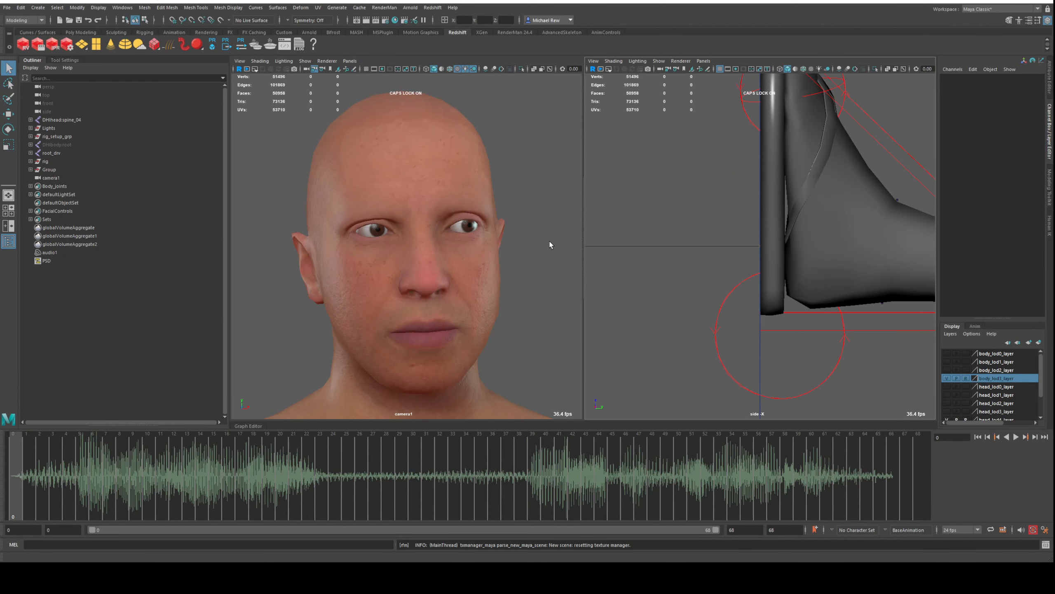
In the finished scene, play the lip-sync and scrub through both phrases to examine the mouth, eye and head motion
{"action": "key", "text": "alt+v"}
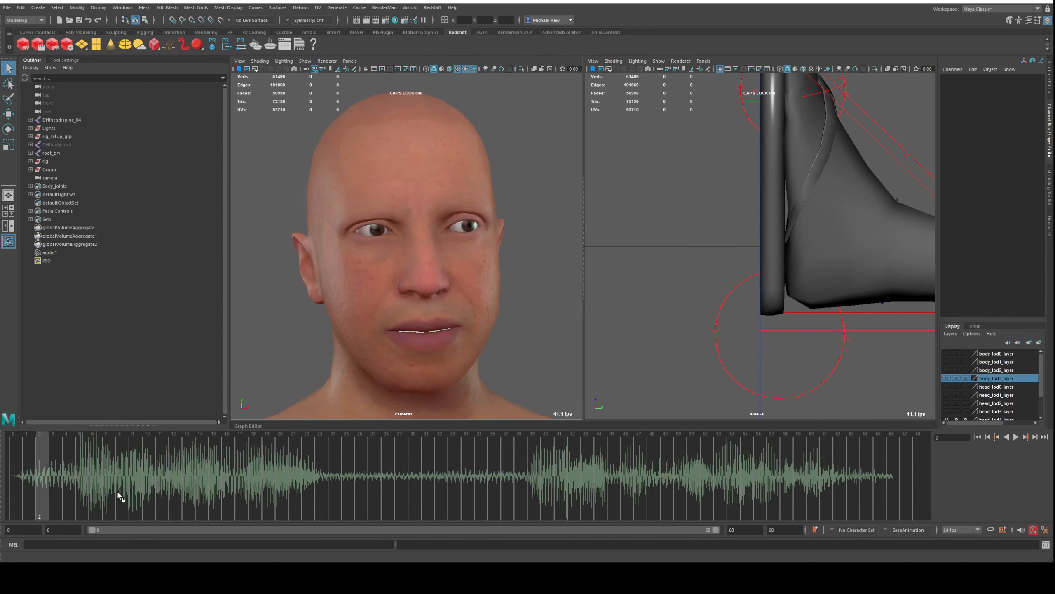
{"action": "left_click", "coordinate": [38, 482]}
{"action": "left_click_drag", "start_coordinate": [38, 482], "coordinate": [245, 493]}
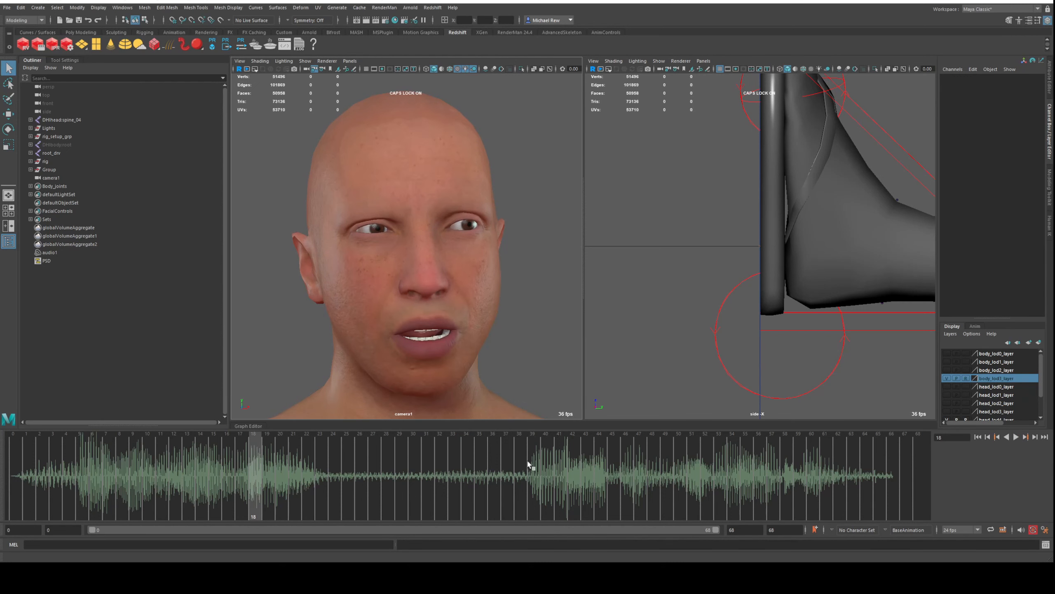
{"action": "left_click", "coordinate": [528, 478]}
{"action": "key", "text": "alt+v"}
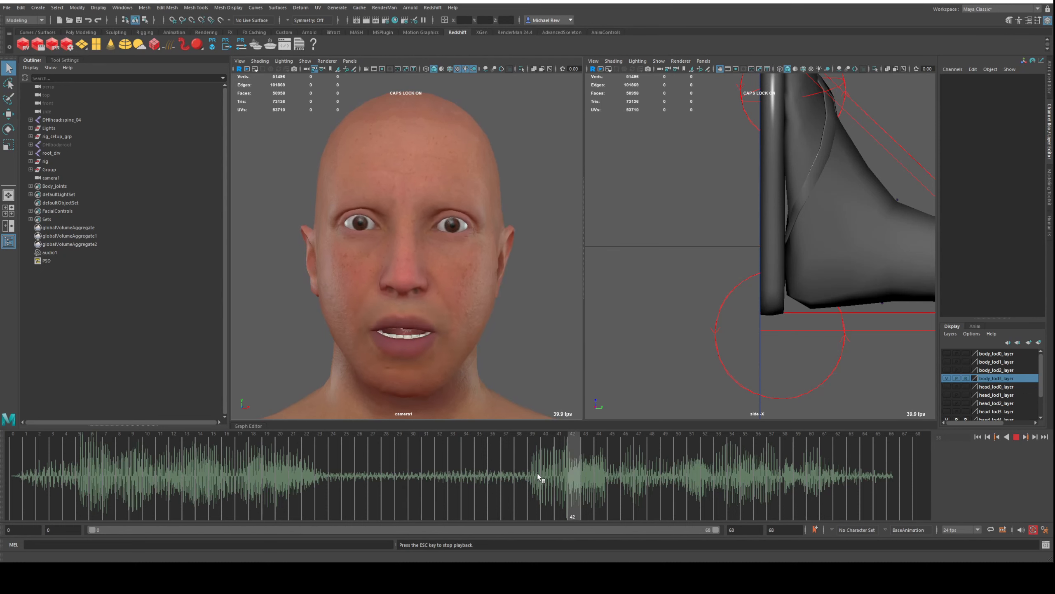
{"action": "left_click_drag", "start_coordinate": [538, 478], "coordinate": [720, 475]}
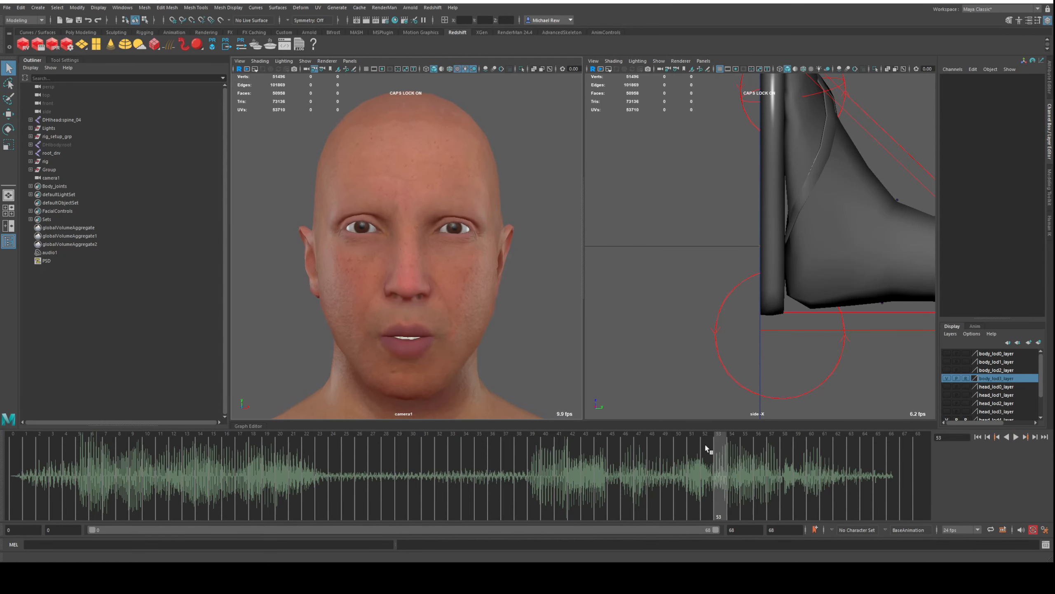
{"action": "scroll", "coordinate": [693, 269], "scroll_direction": "down", "scroll_amount": 3}
{"action": "left_click", "coordinate": [706, 61]}
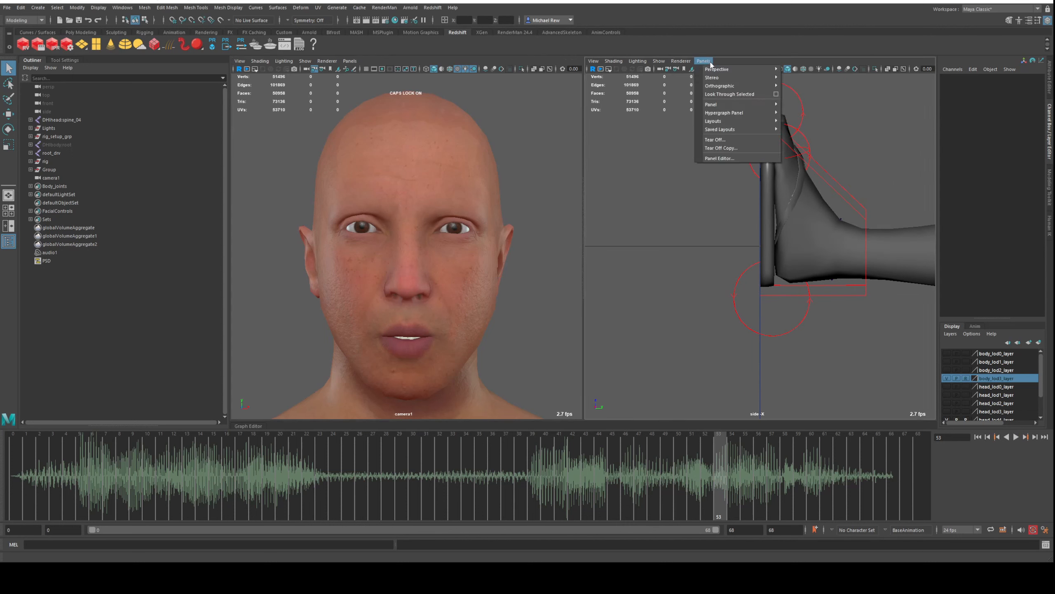
{"action": "mouse_move", "coordinate": [728, 86]}
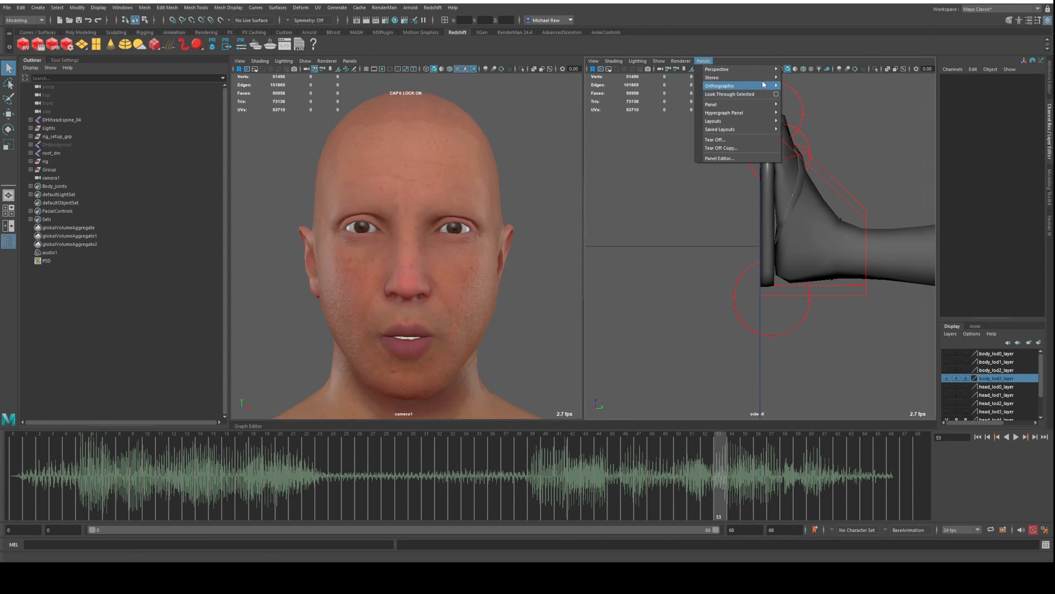
{"action": "left_click", "coordinate": [693, 213]}
Scrub back to frame 37 to examine the facial pose just before the second phrase
{"action": "left_click_drag", "start_coordinate": [551, 485], "coordinate": [509, 479]}
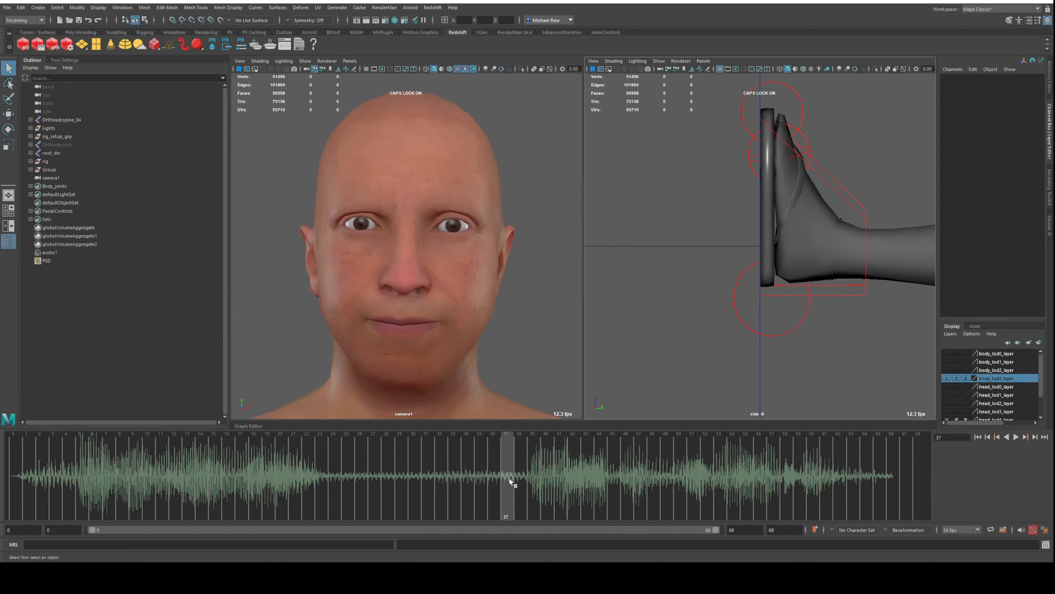